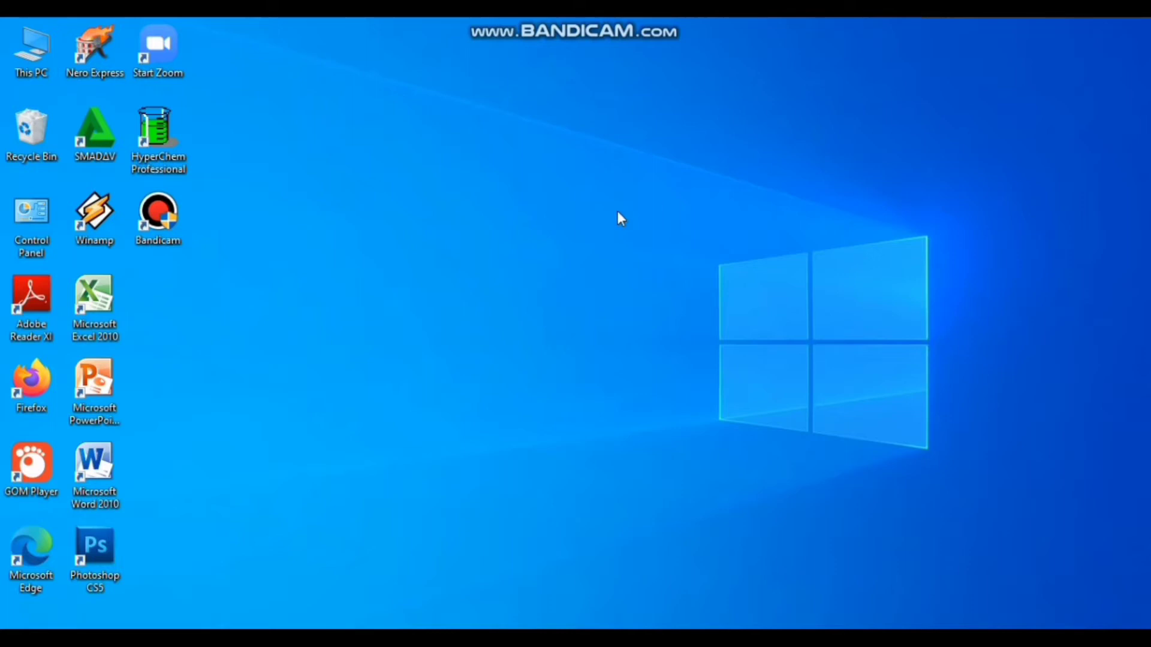
# Launch HyperChem in a maximized window and set carbon as the default drawing element
pyautogui.doubleClick(157, 137)
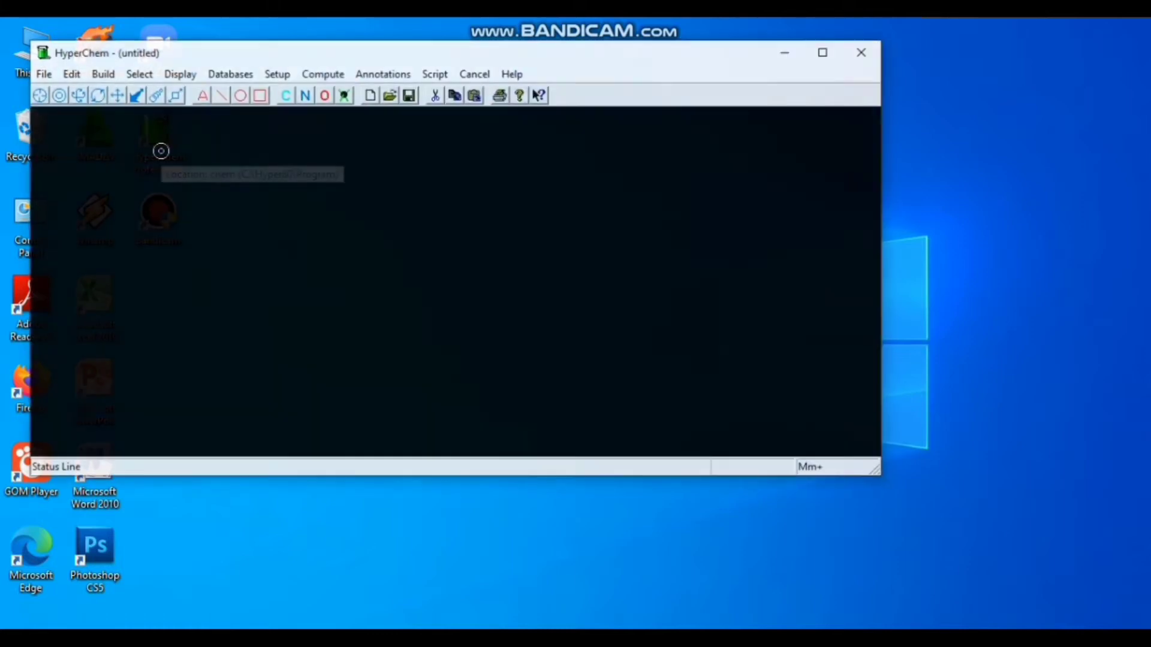
pyautogui.click(816, 52)
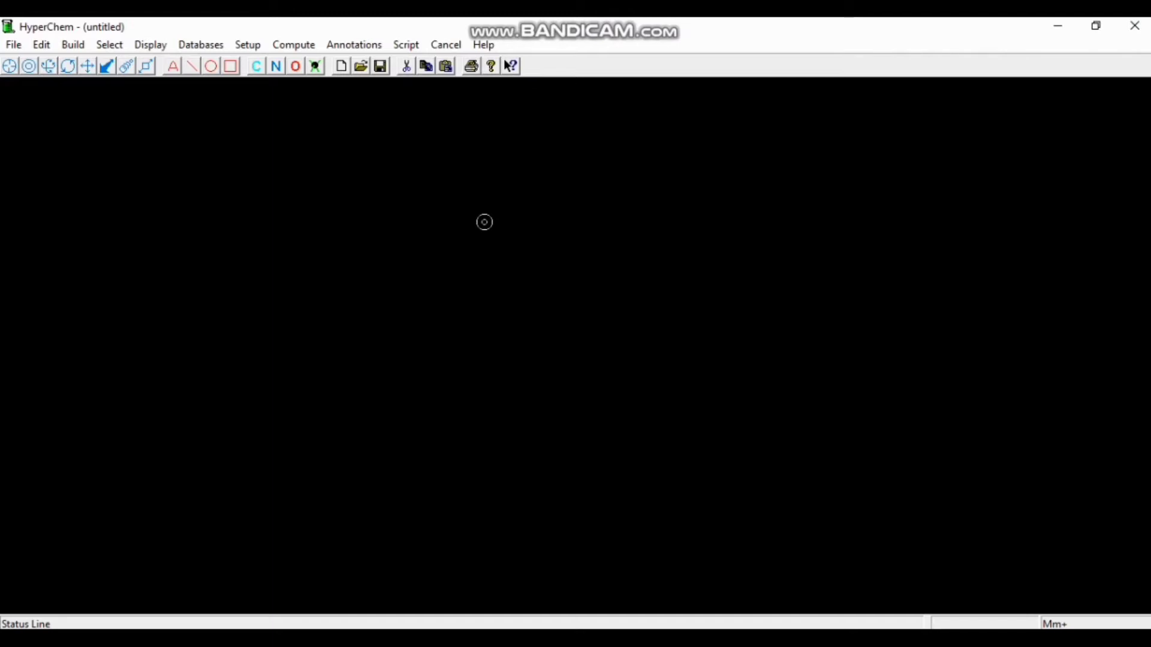
pyautogui.click(71, 45)
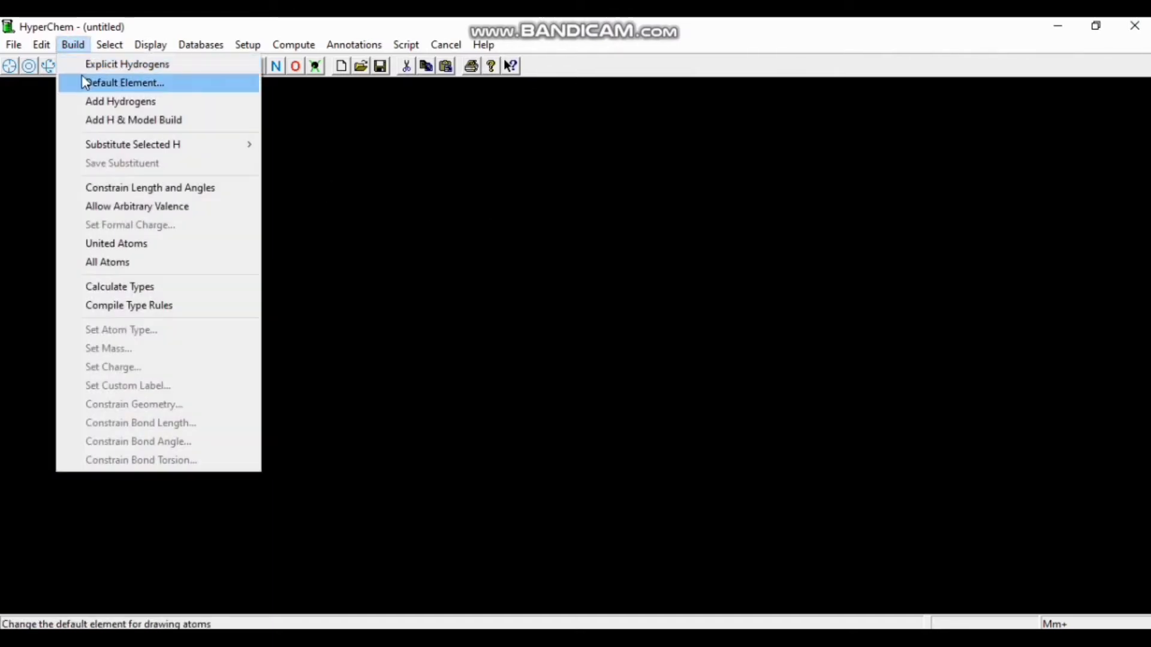
pyautogui.click(83, 81)
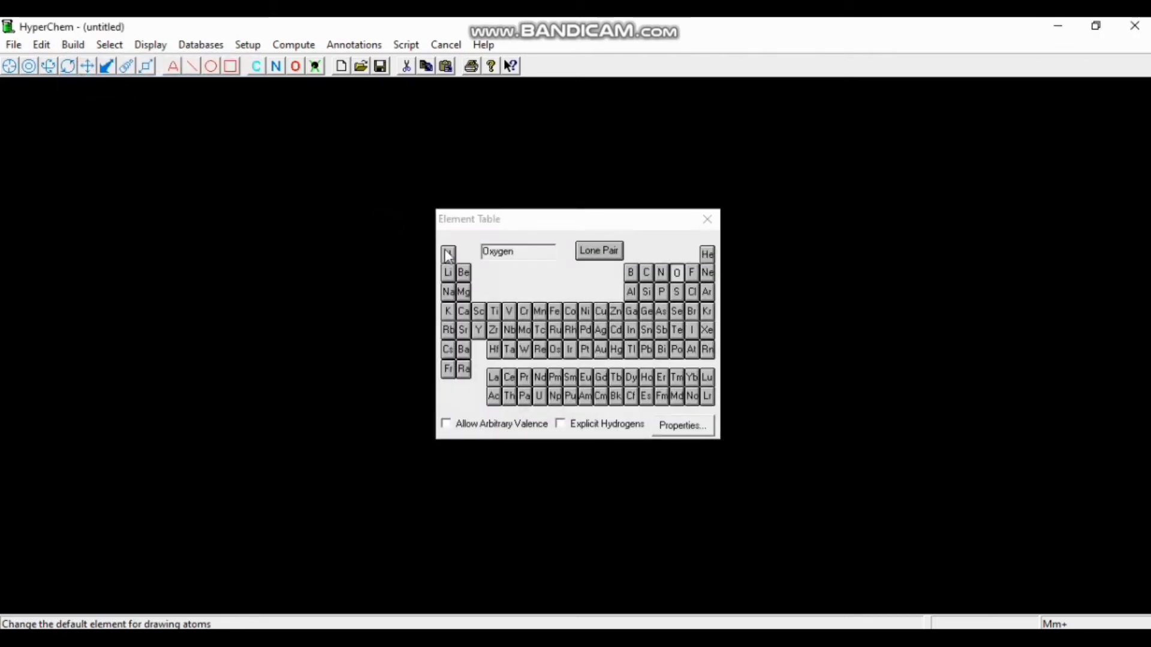
pyautogui.click(646, 273)
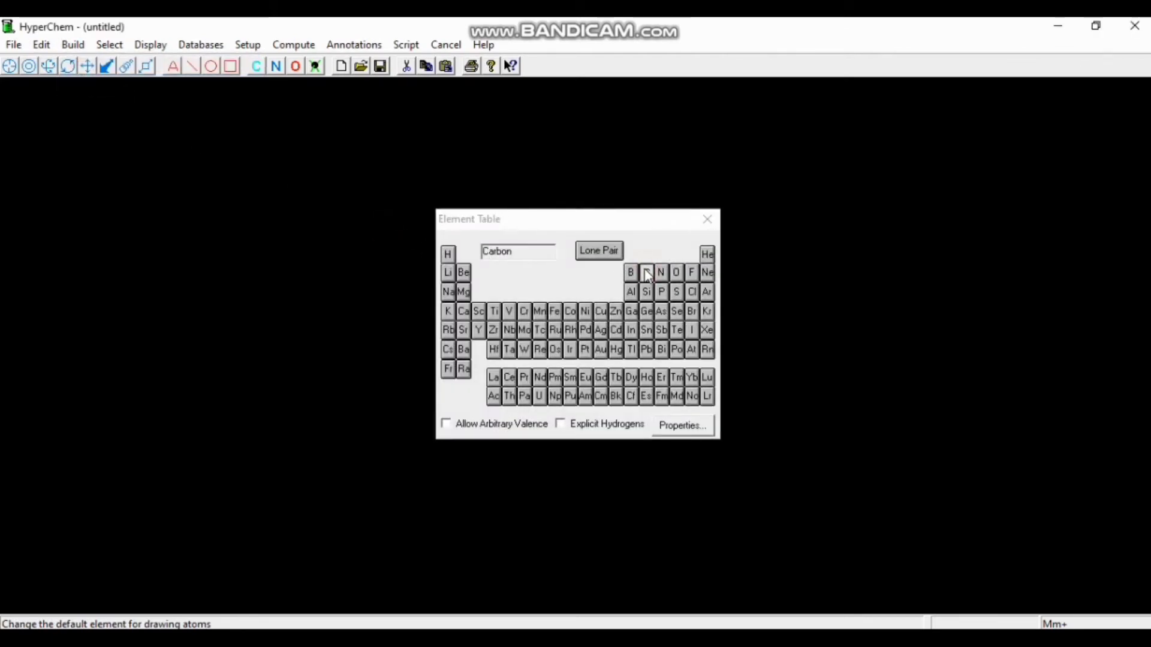
pyautogui.click(707, 220)
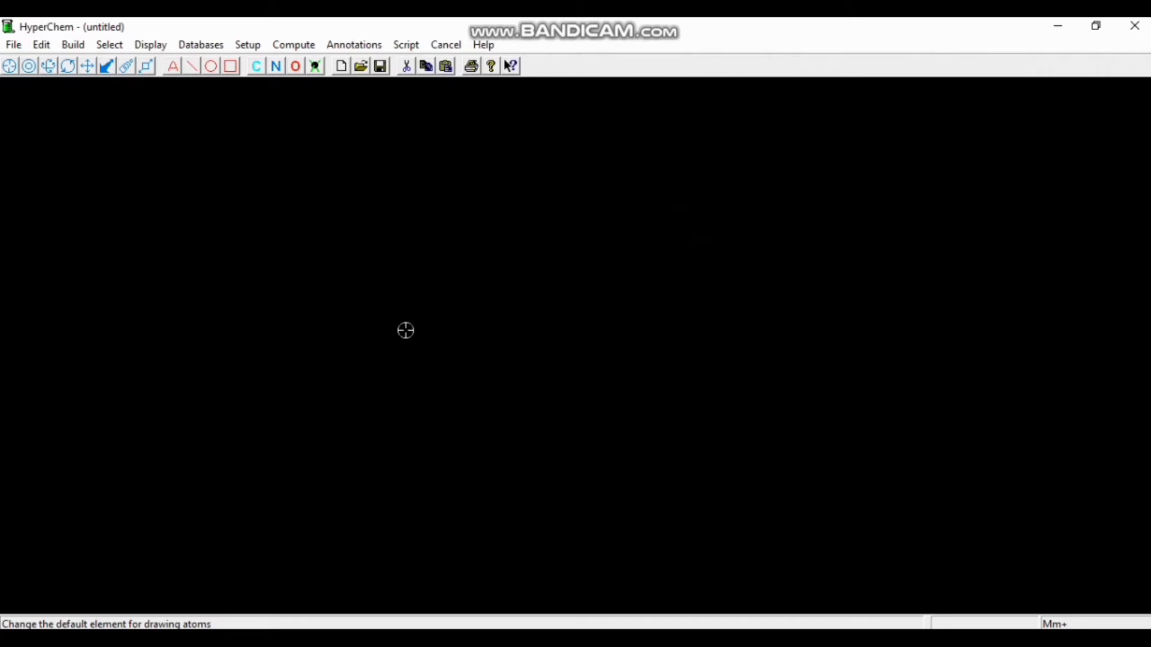
# Draw an acetic acid skeleton with one single-bonded and one double-bonded oxygen, and complete it with Add H & Model Build
pyautogui.moveTo(405, 332)
pyautogui.mouseDown()
pyautogui.moveTo(470, 298)
pyautogui.moveTo(532, 331)
pyautogui.mouseUp()
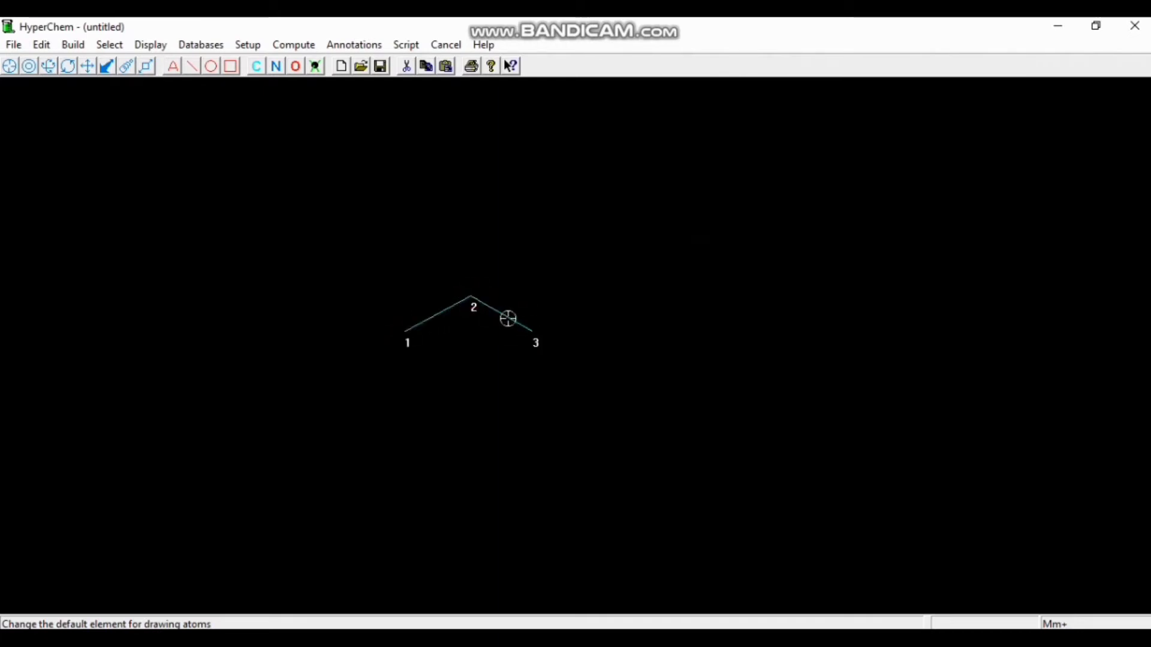
pyautogui.moveTo(473, 297)
pyautogui.mouseDown()
pyautogui.moveTo(469, 230)
pyautogui.moveTo(475, 293)
pyautogui.mouseUp()
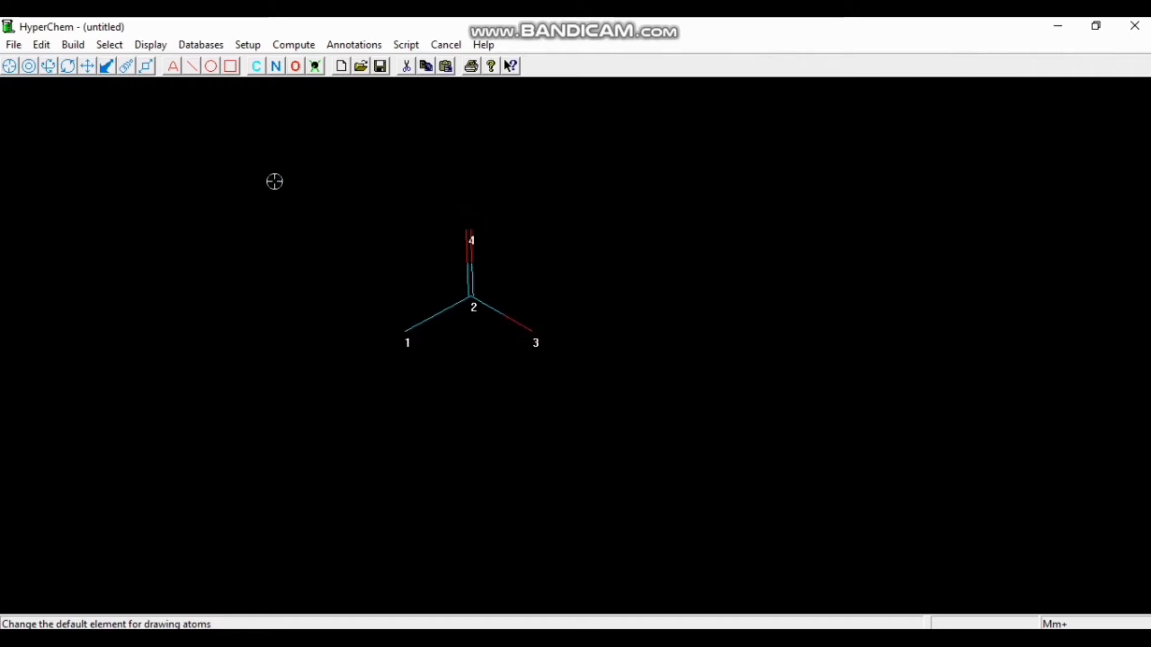
pyautogui.click(82, 47)
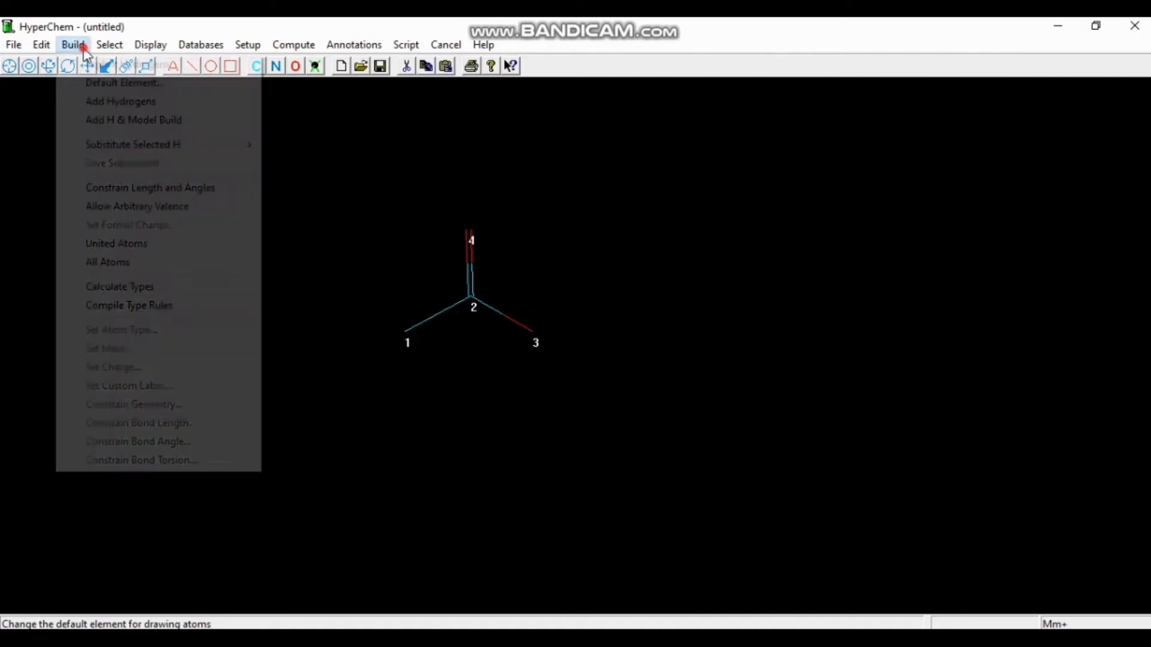
pyautogui.click(101, 119)
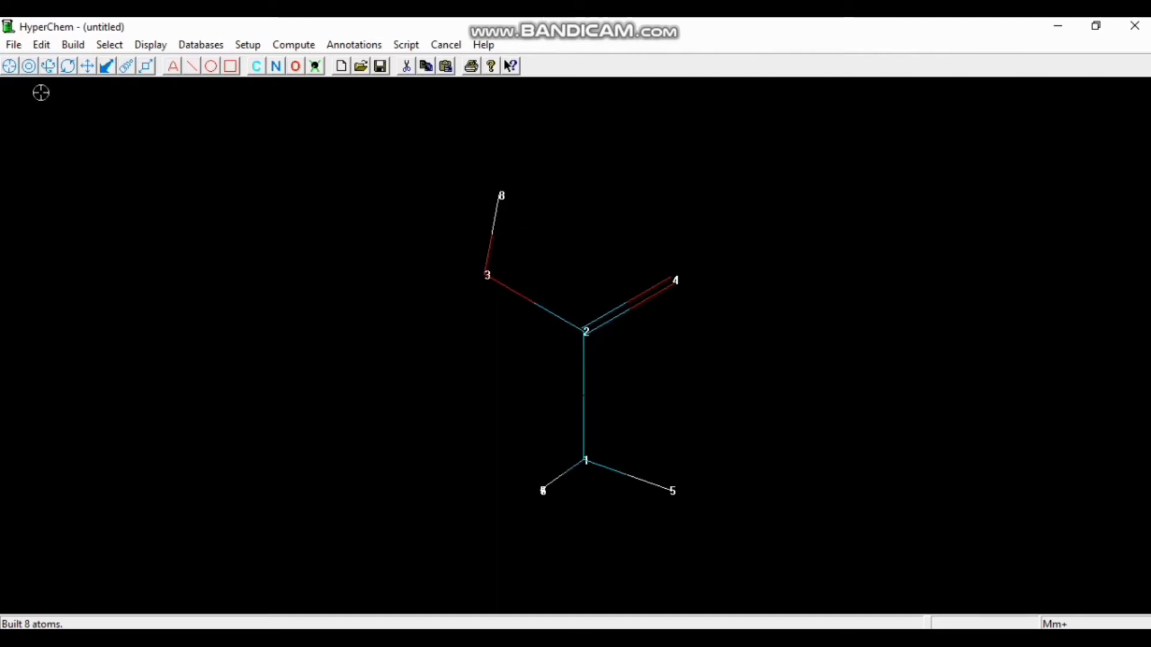
# Duplicate the whole acetic acid molecule beside the original and clear the atom selection
pyautogui.click(30, 68)
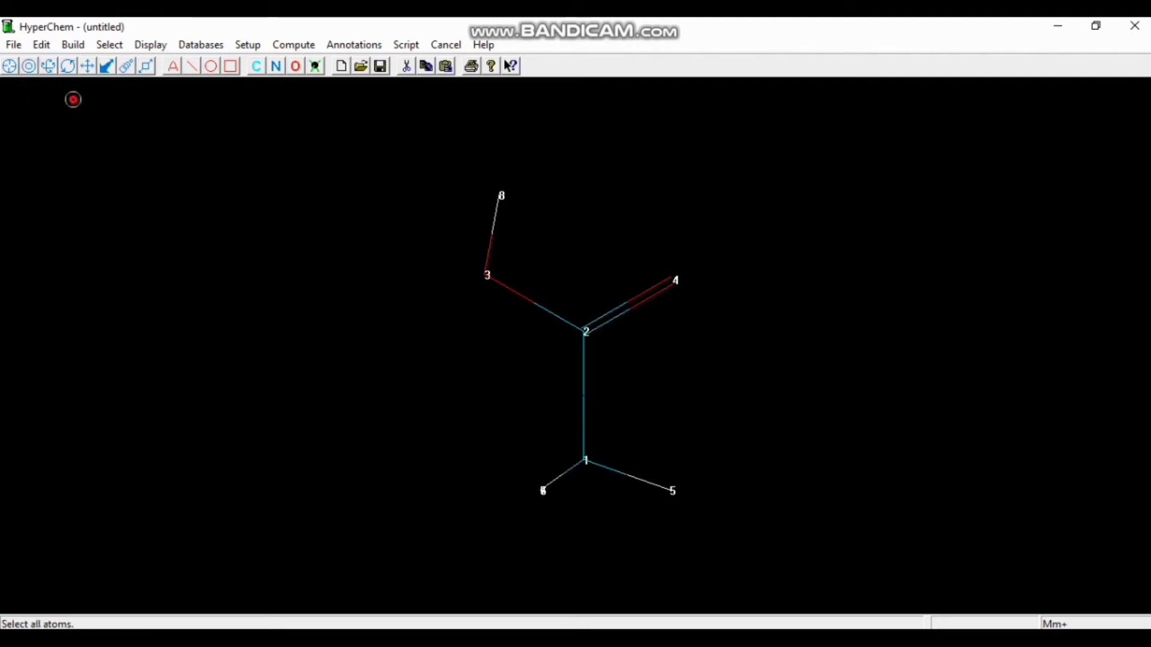
pyautogui.click(73, 99)
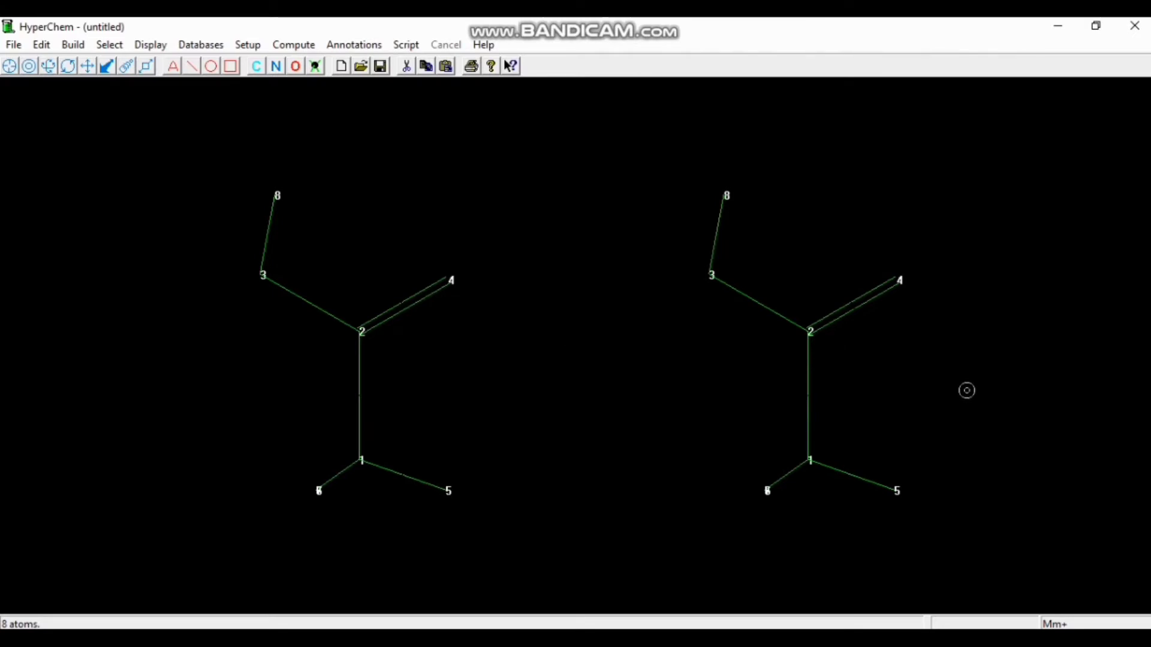
pyautogui.click(967, 390)
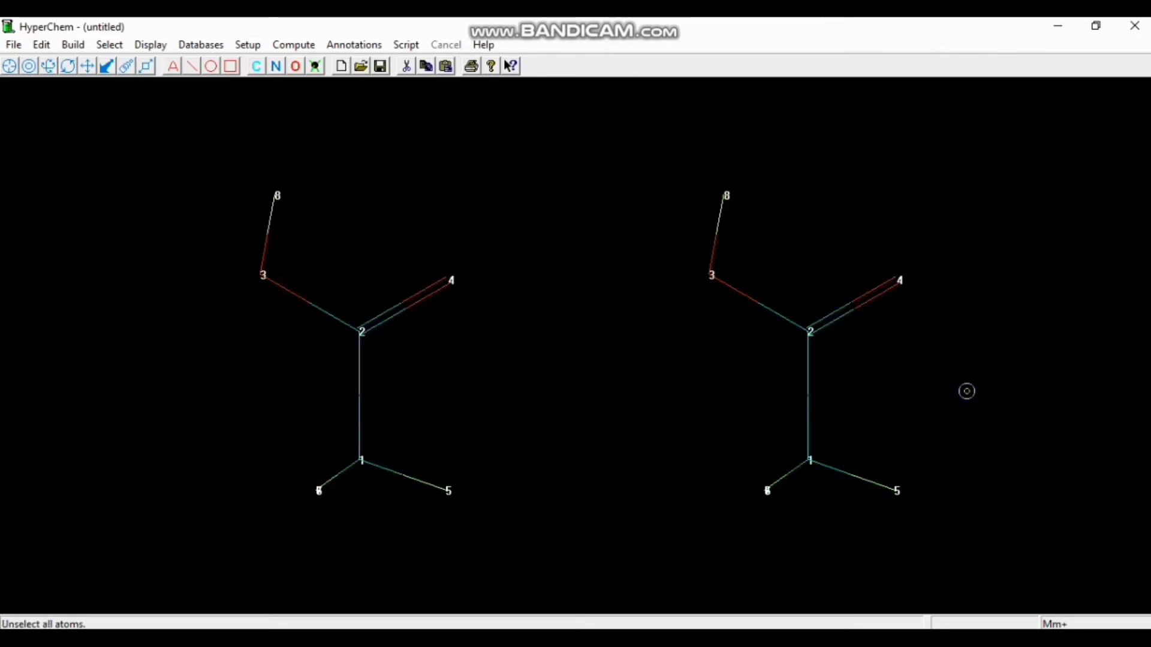
# Shift both acetic acid molecules lower in the workspace and zoom out so they appear smaller
pyautogui.click(88, 68)
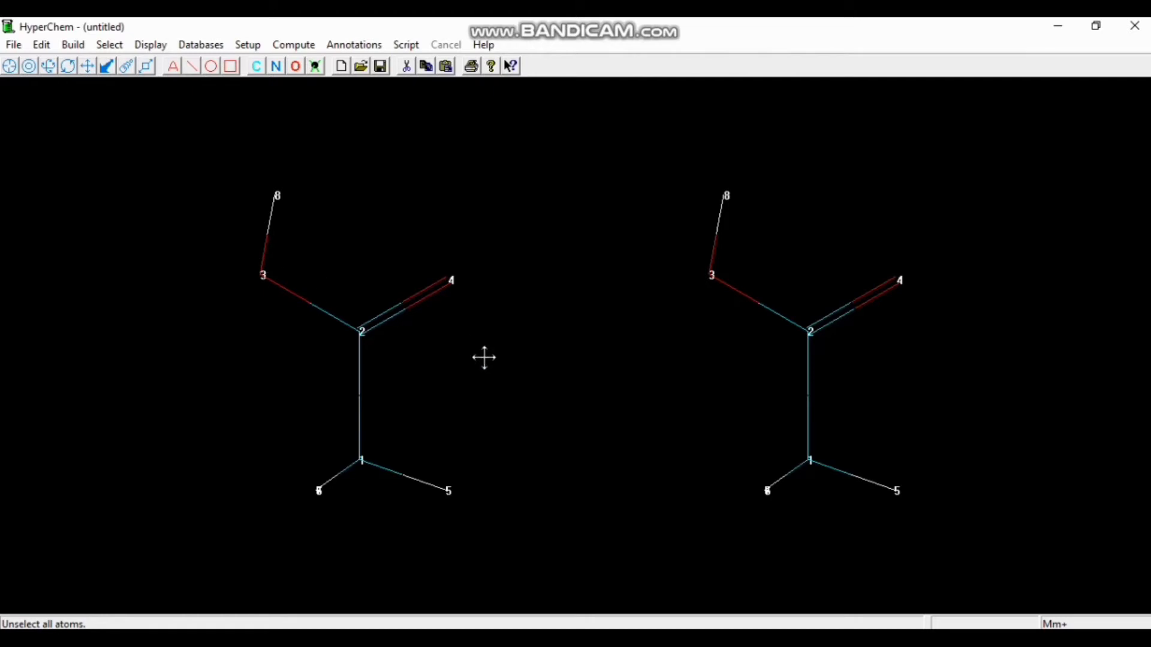
pyautogui.moveTo(563, 392); pyautogui.dragTo(480, 476)
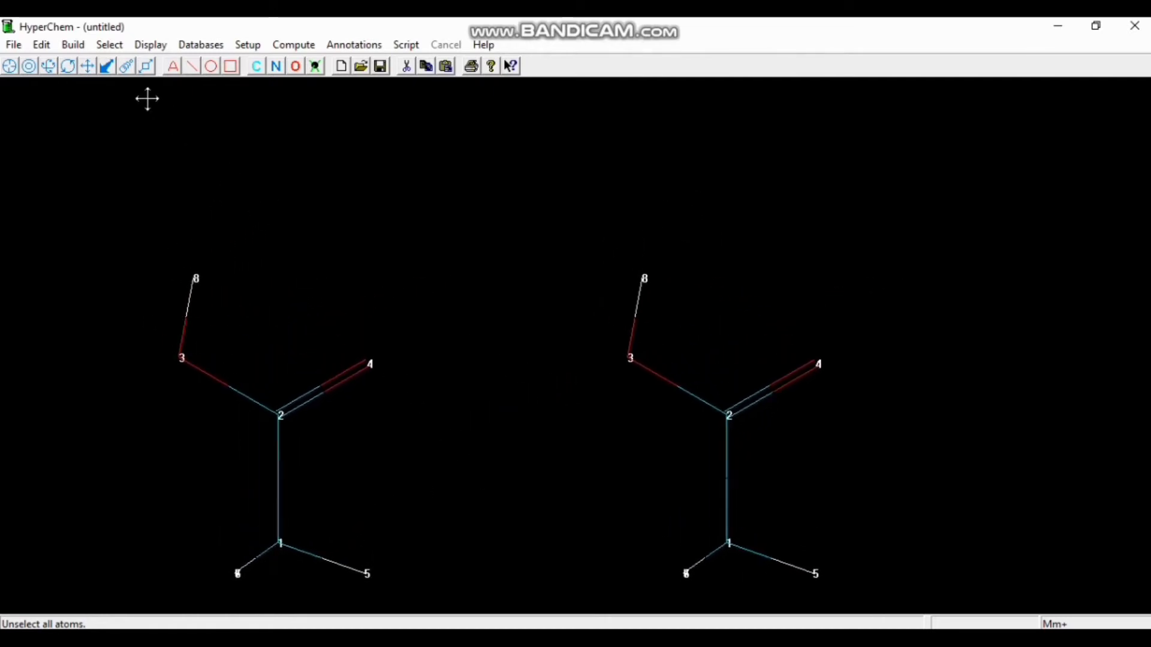
pyautogui.click(126, 66)
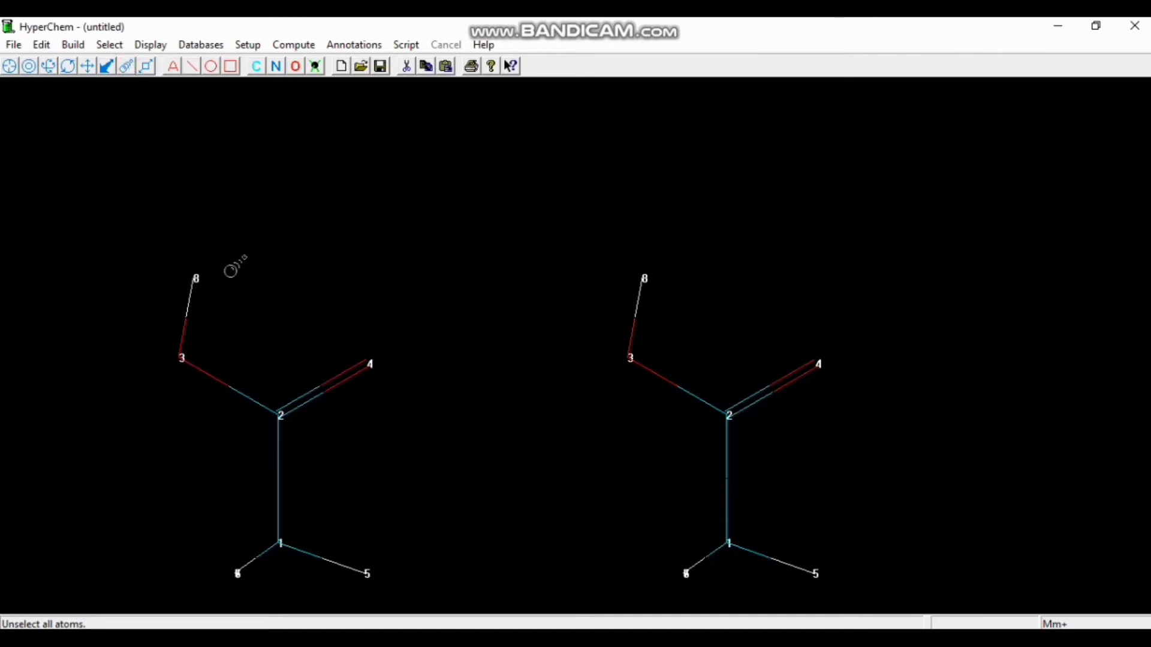
pyautogui.moveTo(468, 354); pyautogui.dragTo(469, 355)
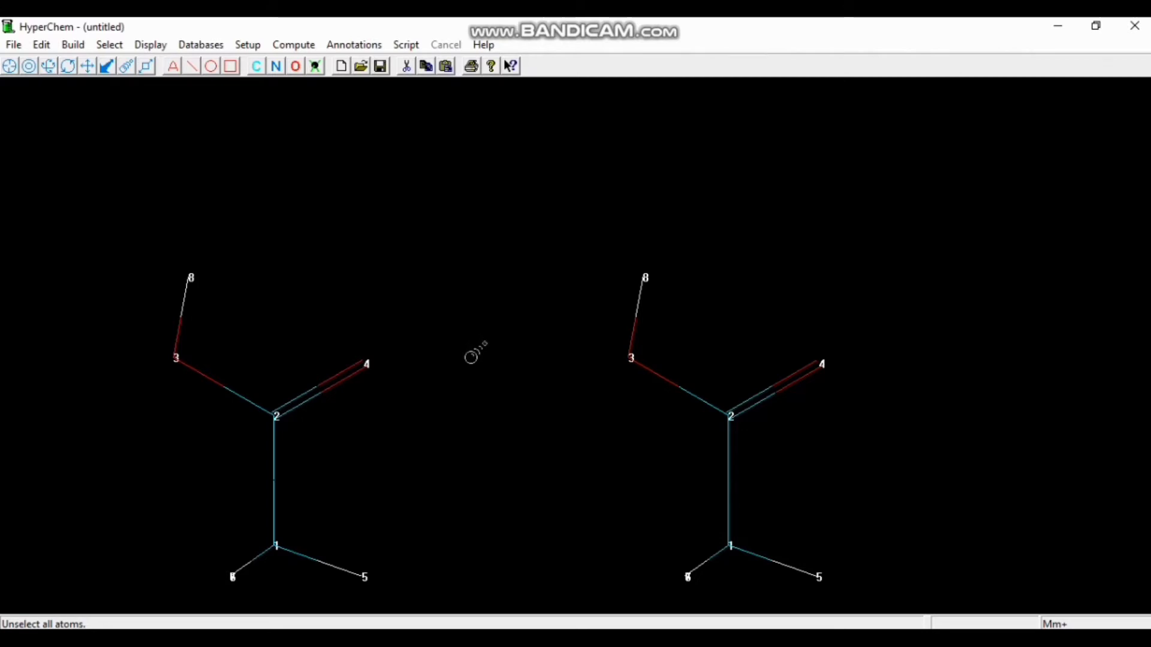
pyautogui.moveTo(471, 357); pyautogui.dragTo(358, 325)
pyautogui.click(407, 329)
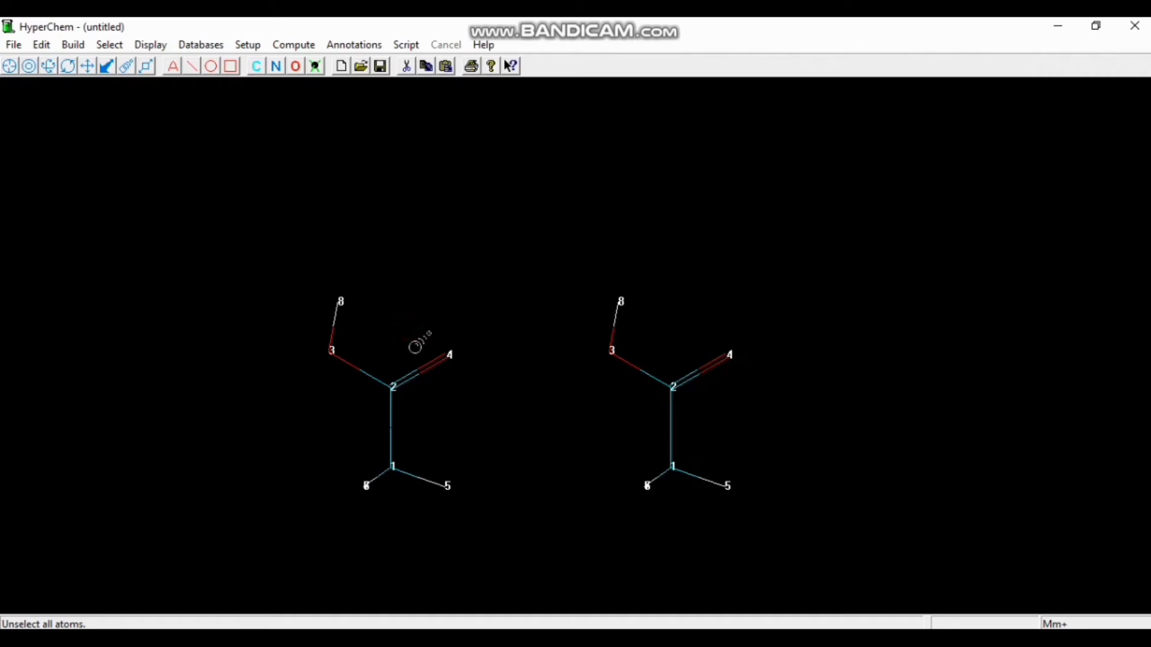
# Rotate both molecules slightly to separate their overlapping methyl hydrogens, and move the pair lower in the workspace
pyautogui.click(49, 66)
pyautogui.moveTo(421, 403); pyautogui.dragTo(513, 406)
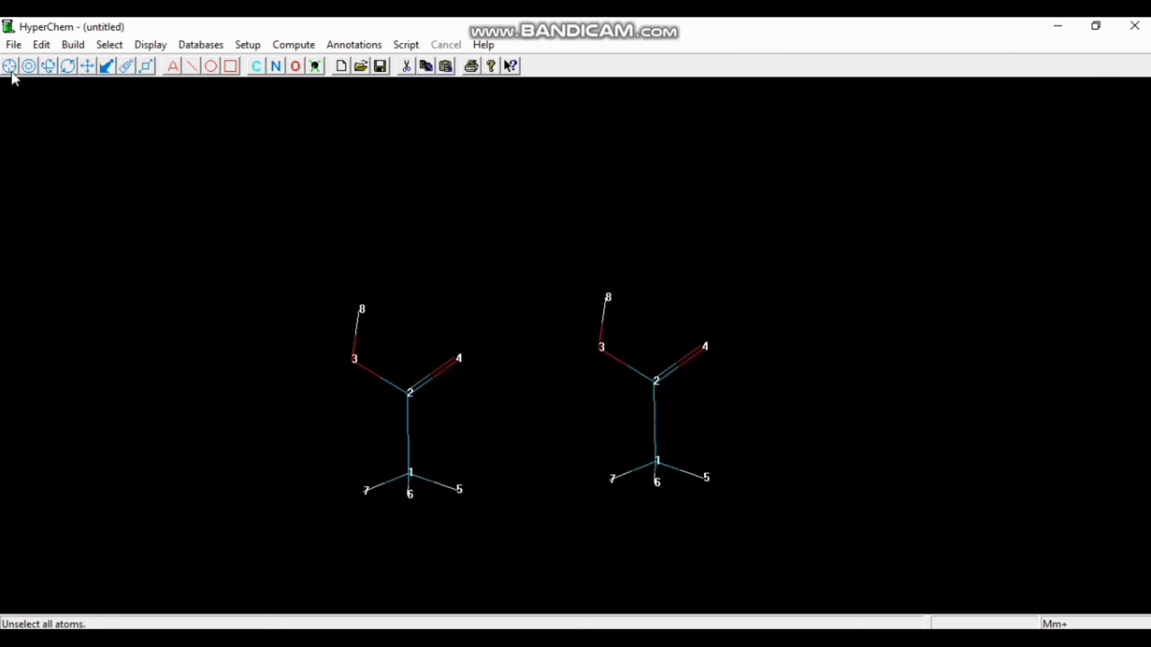
pyautogui.click(85, 69)
pyautogui.moveTo(487, 399); pyautogui.dragTo(466, 458)
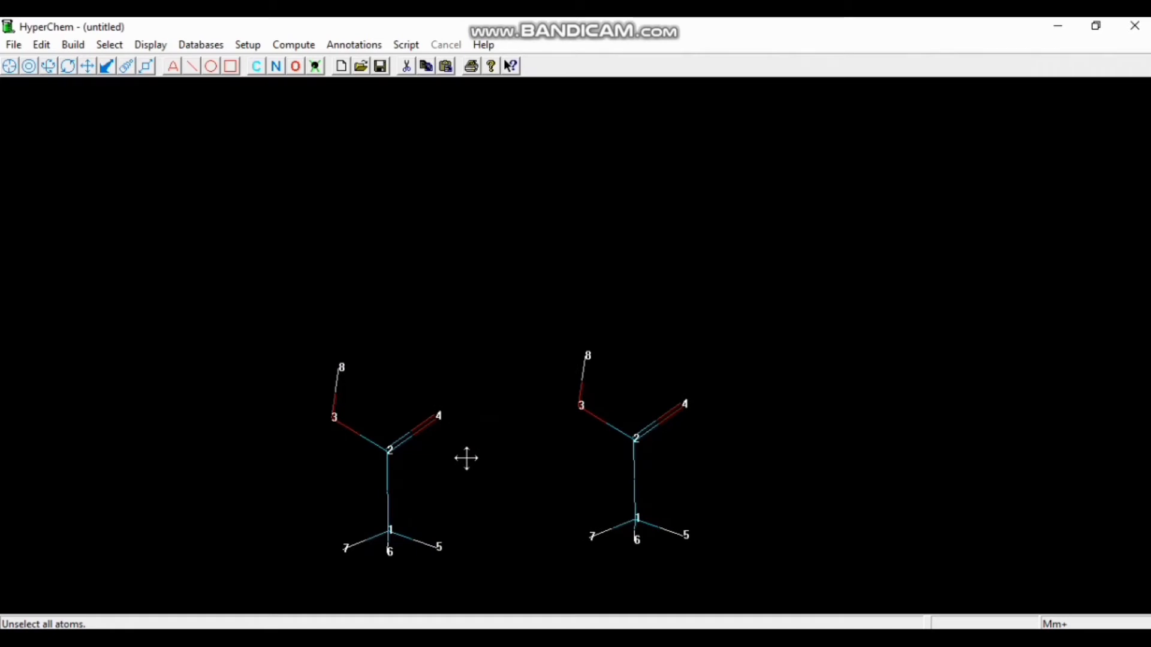
# Select all eight atoms of the right-hand acetic acid molecule only
pyautogui.click(30, 67)
pyautogui.click(233, 250)
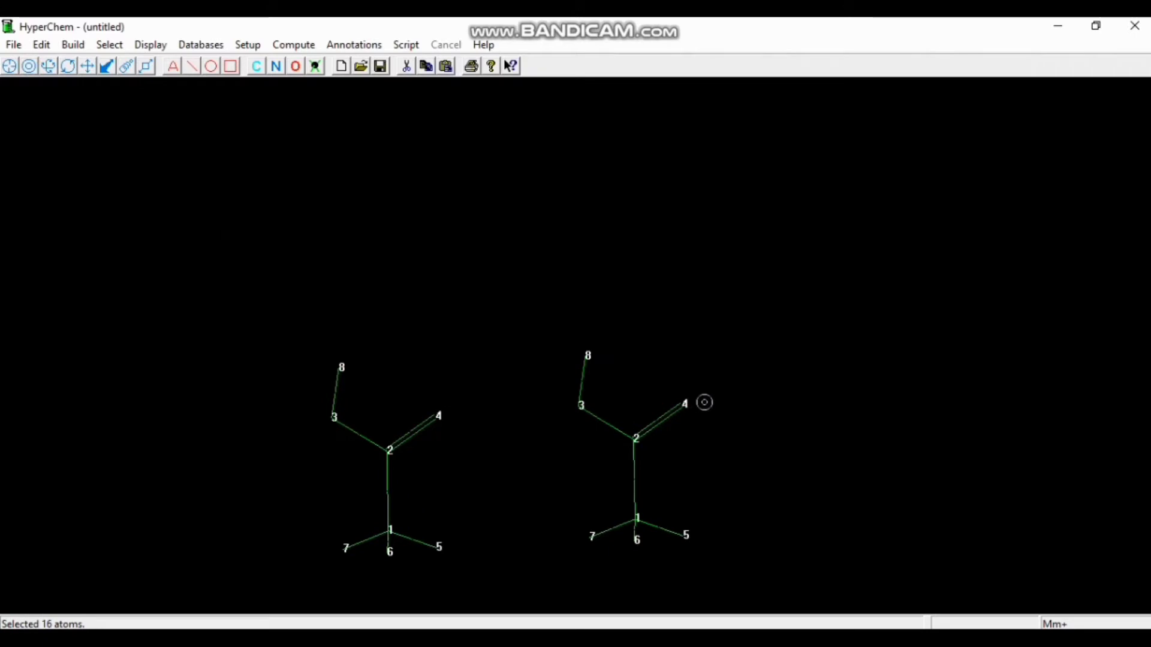
pyautogui.rightClick(787, 390)
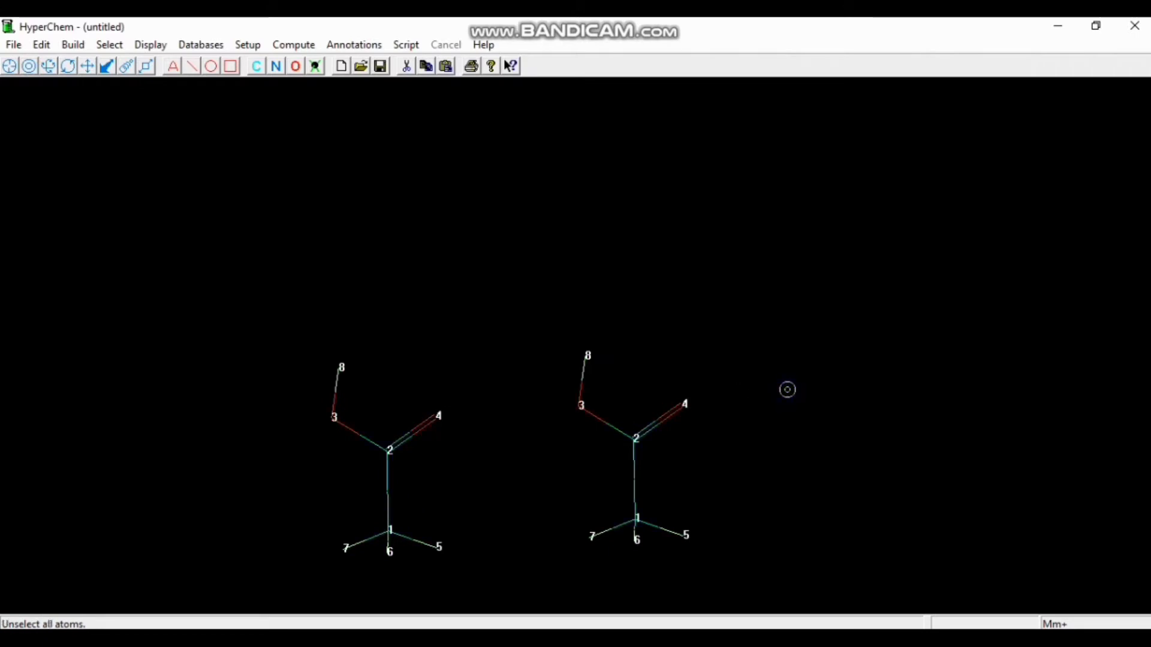
pyautogui.click(582, 389)
pyautogui.click(602, 419)
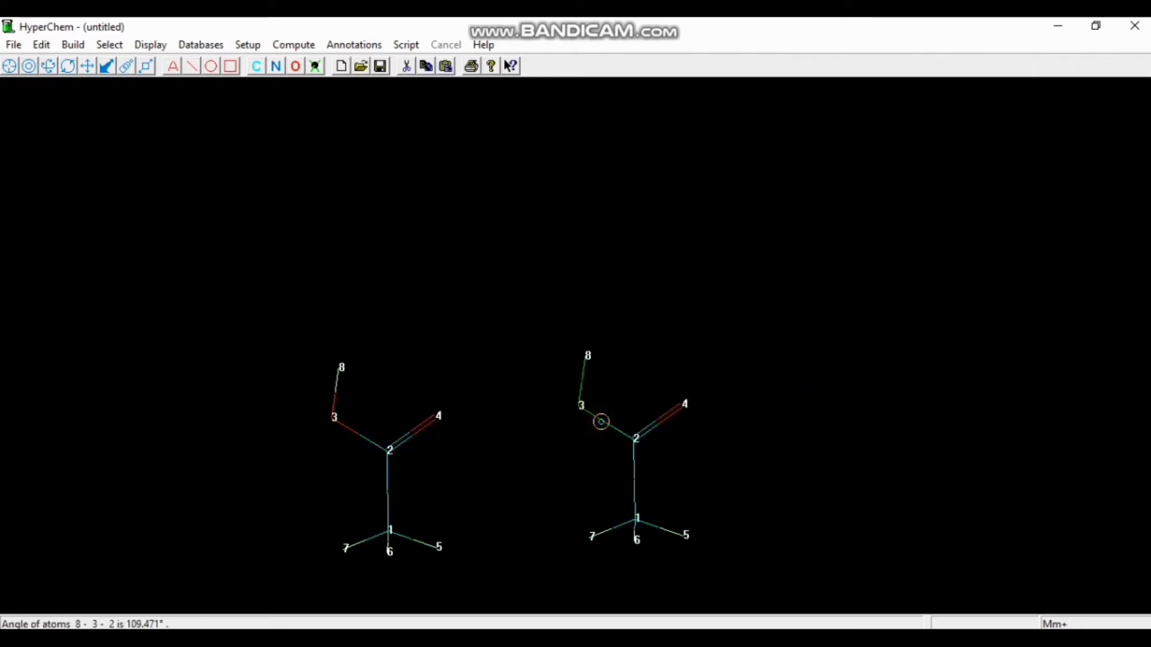
pyautogui.click(657, 420)
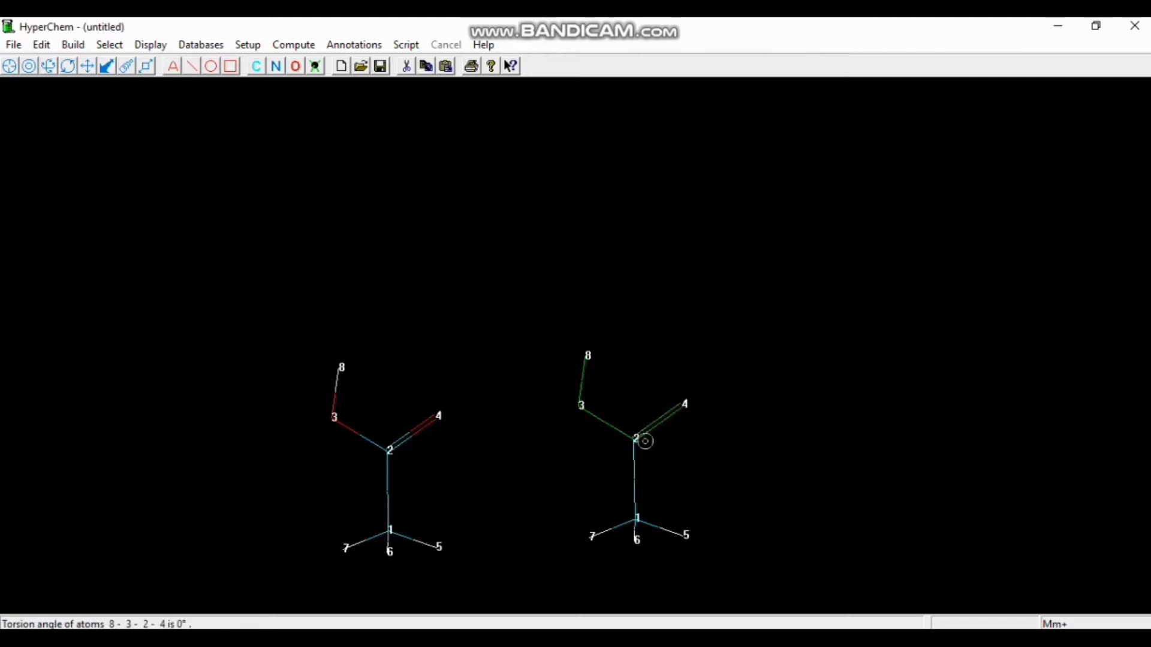
pyautogui.click(636, 462)
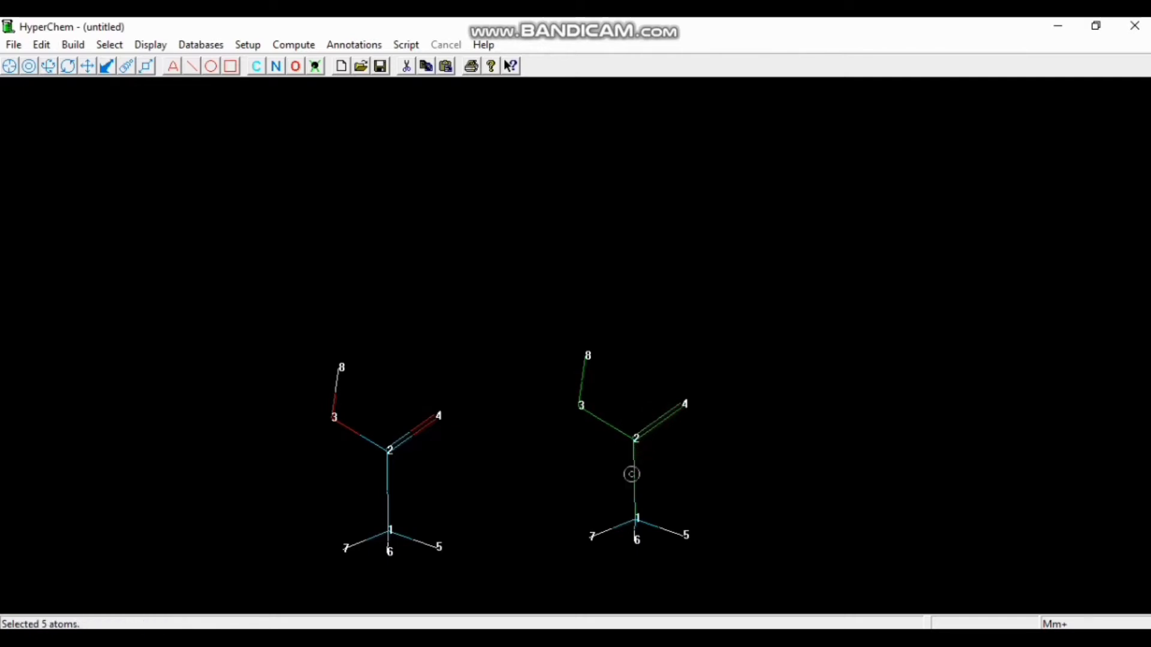
pyautogui.click(612, 530)
pyautogui.click(637, 534)
pyautogui.click(658, 531)
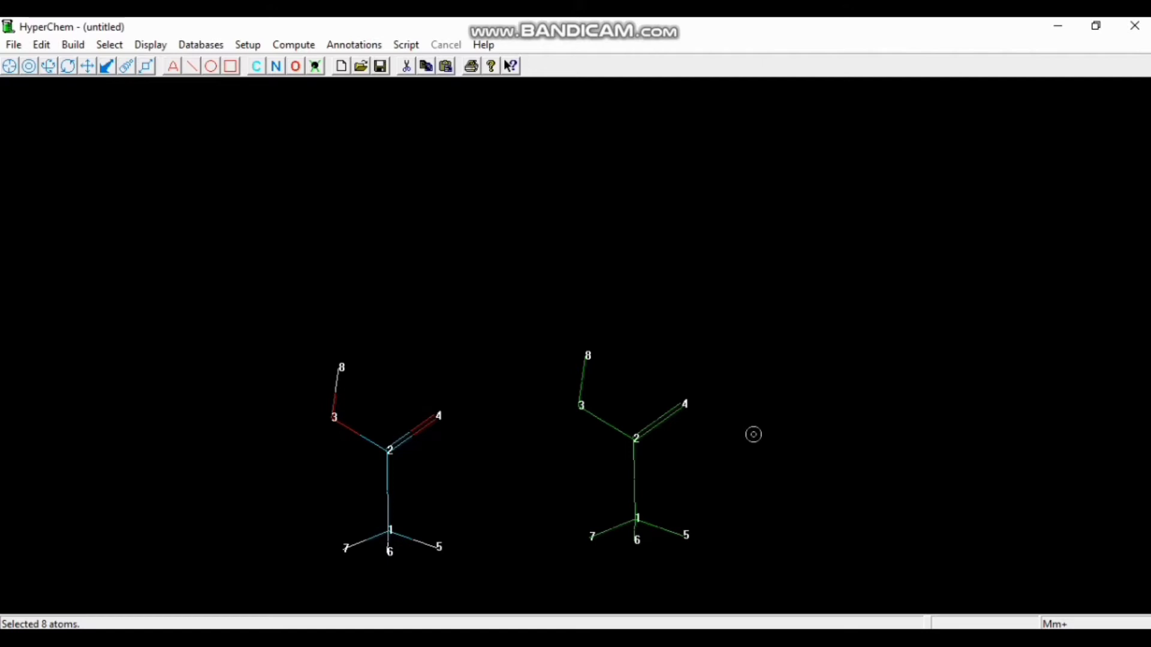
# Move the selected right-hand molecule upward so that it sits higher than the left-hand one
pyautogui.hotkey('ctrl', 'shift', 'Up')
pyautogui.hotkey('ctrl', 'shift', 'Up')
pyautogui.hotkey('ctrl', 'shift', 'Up')
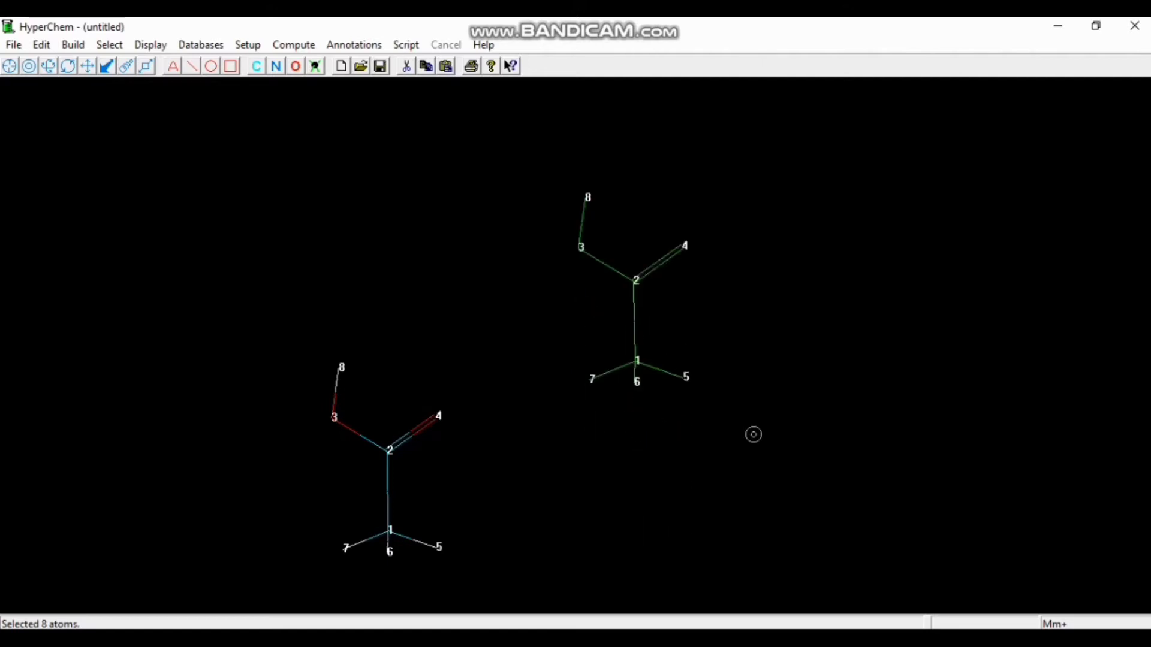
pyautogui.hotkey('ctrl', 'shift', 'Left')
pyautogui.hotkey('ctrl', 'shift', 'Left')
pyautogui.hotkey('ctrl', 'shift', 'Right')
pyautogui.hotkey('ctrl', 'shift', 'Right')
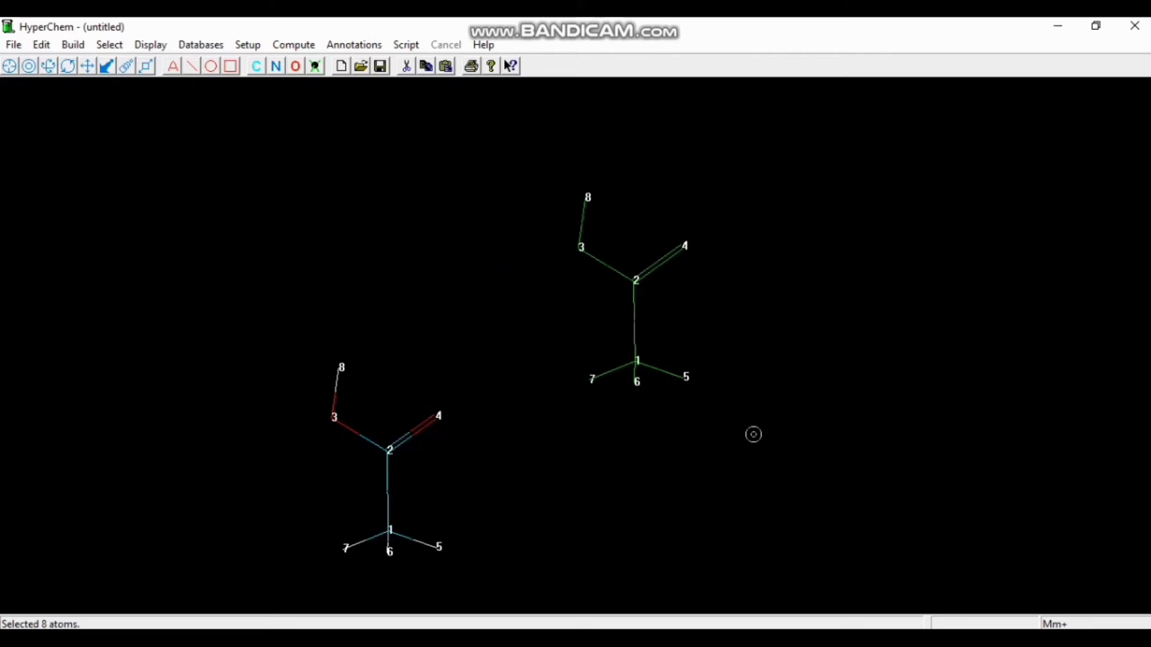
pyautogui.hotkey('ctrl', 'shift', 'Up')
pyautogui.hotkey('ctrl', 'shift', 'Down')
pyautogui.hotkey('ctrl', 'shift', 'Down')
pyautogui.hotkey('ctrl', 'shift', 'Down')
pyautogui.hotkey('ctrl', 'shift', 'Up')
pyautogui.hotkey('ctrl', 'shift', 'Up')
pyautogui.hotkey('ctrl', 'shift', 'Up')
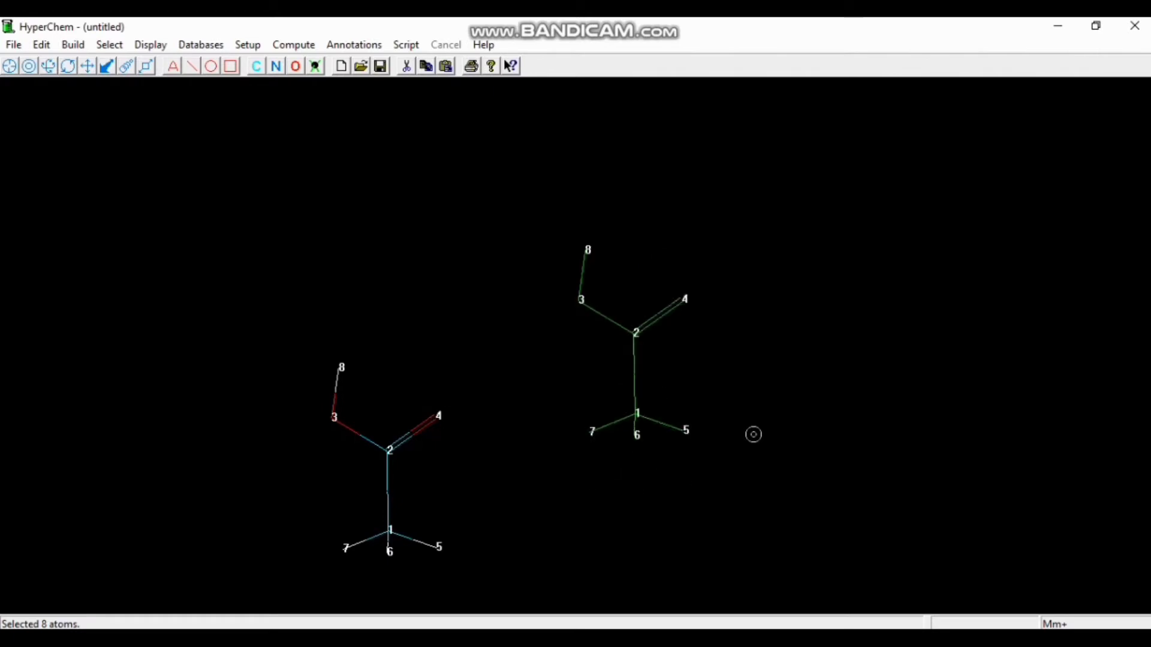
pyautogui.hotkey('ctrl', 'shift', 'Down')
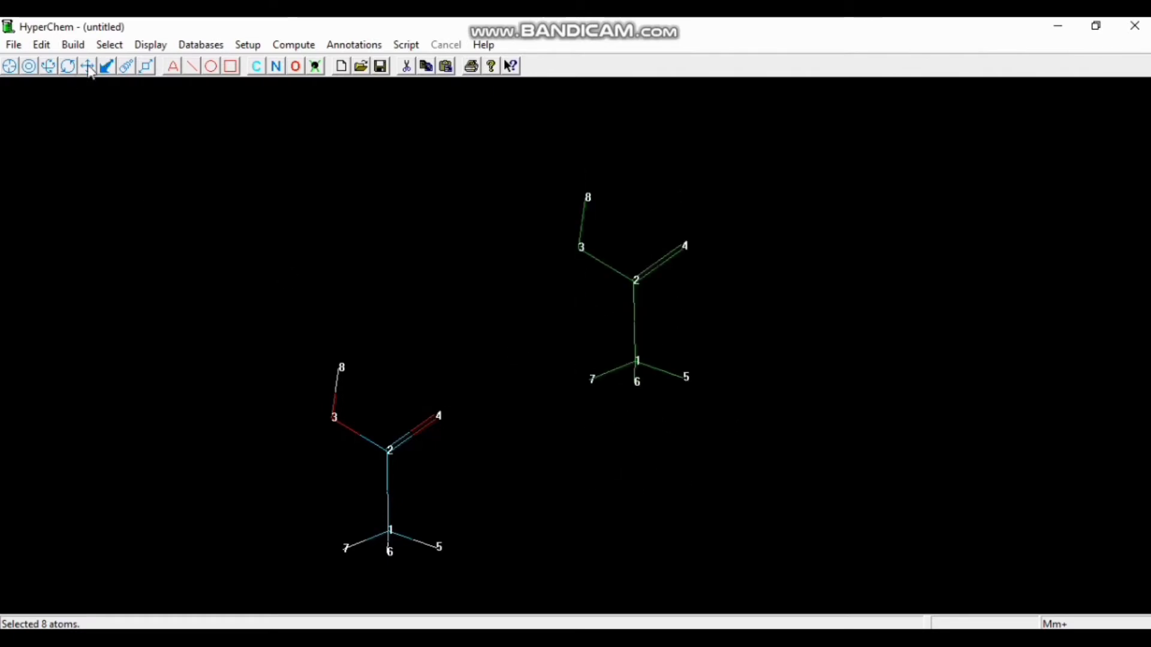
# Turn the selected molecule upside down and place it above the other, with the two carboxyl groups facing each other
pyautogui.click(48, 67)
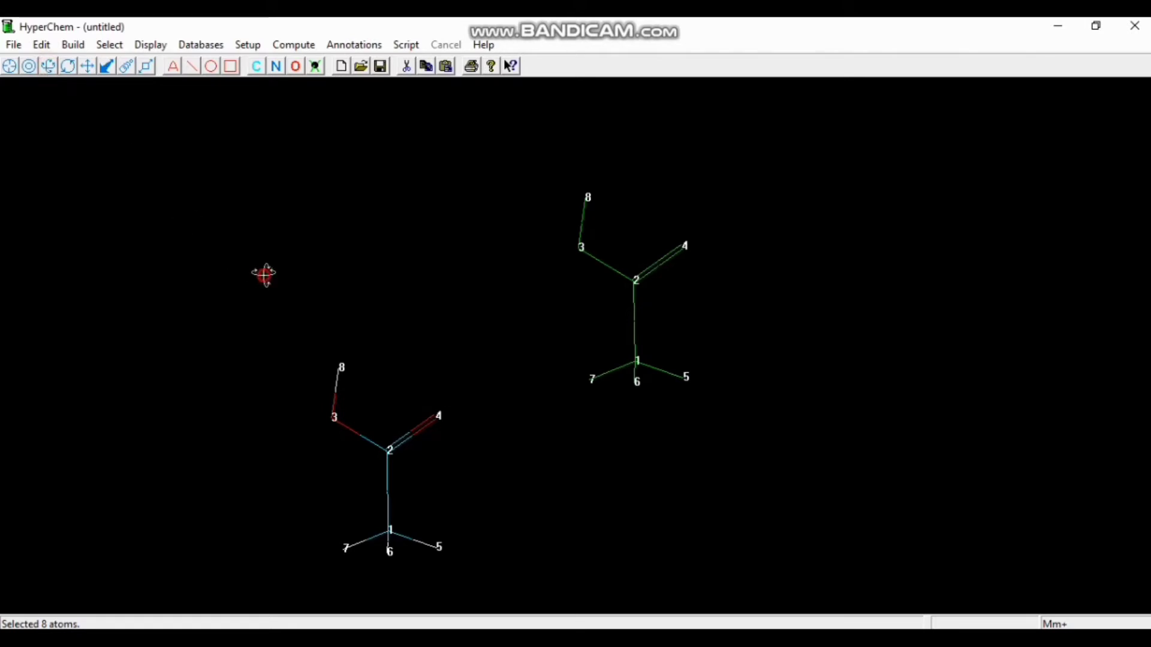
pyautogui.moveTo(265, 272); pyautogui.dragTo(352, 278)
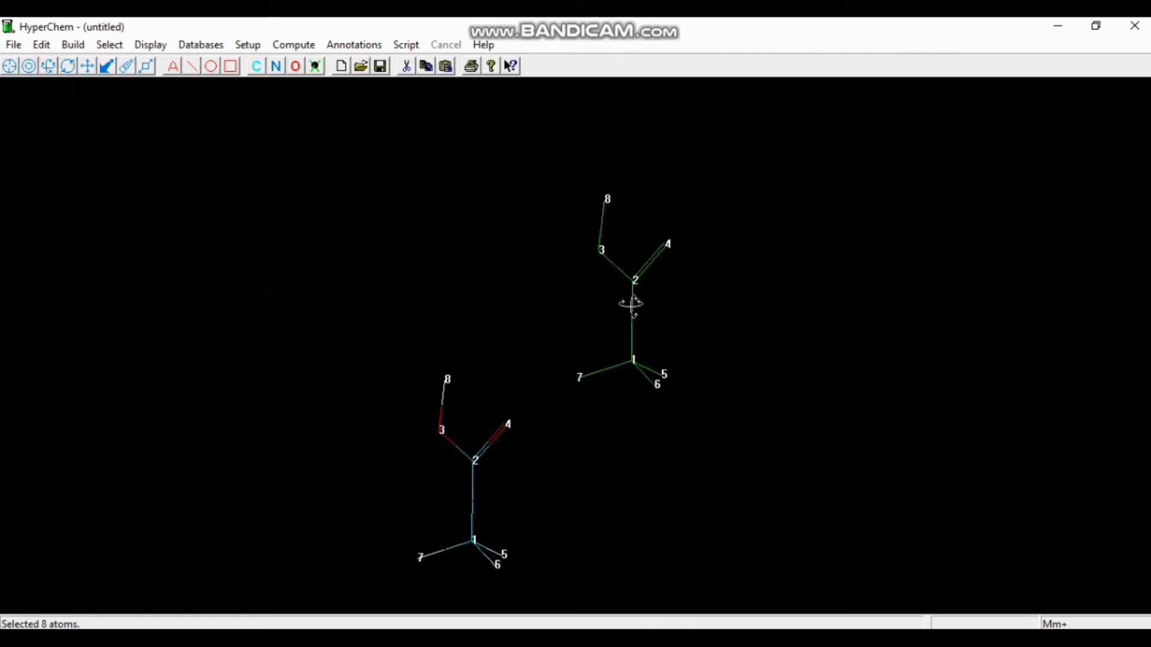
pyautogui.moveTo(629, 303); pyautogui.dragTo(693, 51)
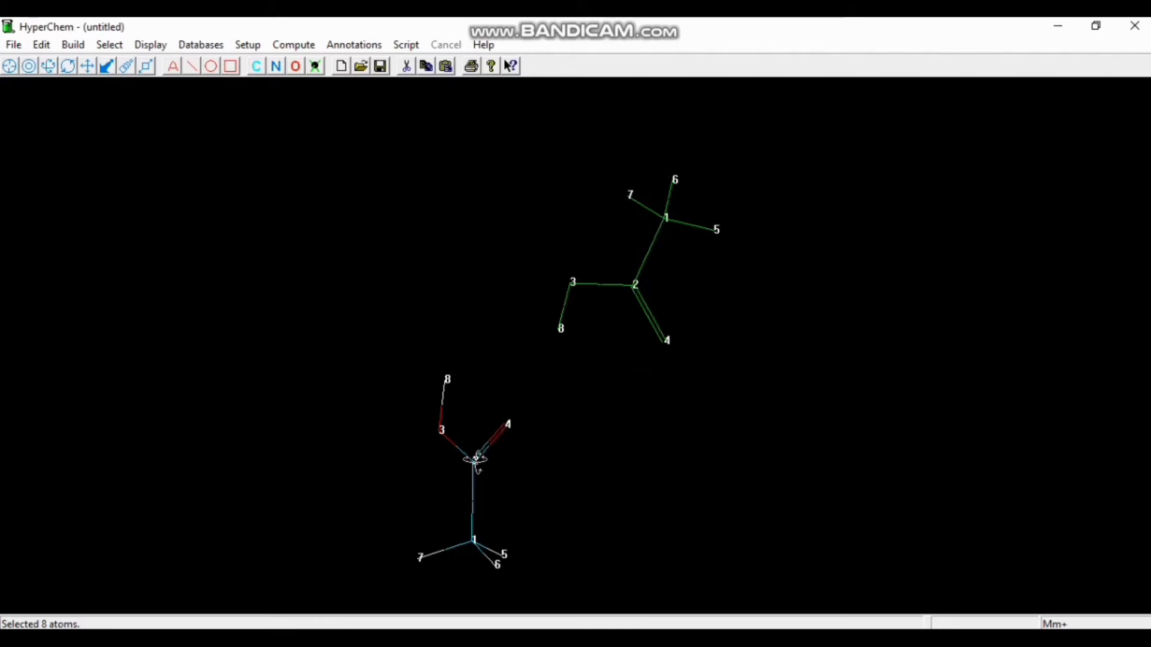
pyautogui.moveTo(476, 461); pyautogui.dragTo(559, 221)
pyautogui.moveTo(526, 233); pyautogui.dragTo(583, 240)
# Measure the distances between hydrogen atom 8 and oxygen atom 4 across both facing pairs of the two molecules
pyautogui.click(29, 66)
pyautogui.click(464, 363)
pyautogui.click(453, 418)
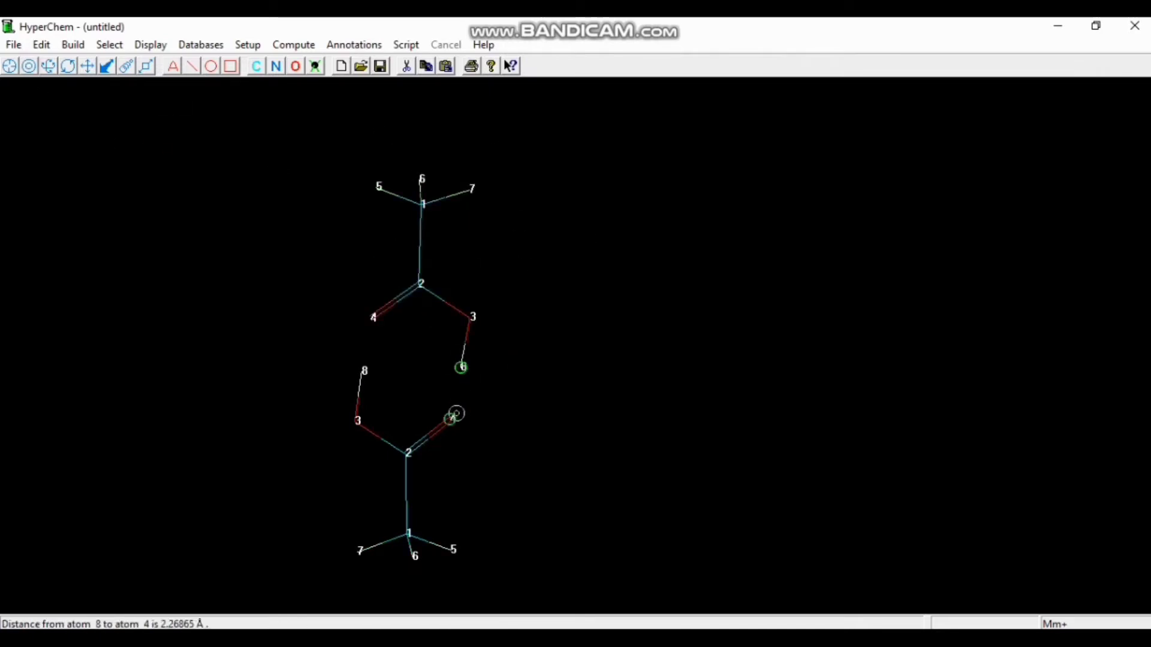
pyautogui.click(373, 317)
pyautogui.click(364, 371)
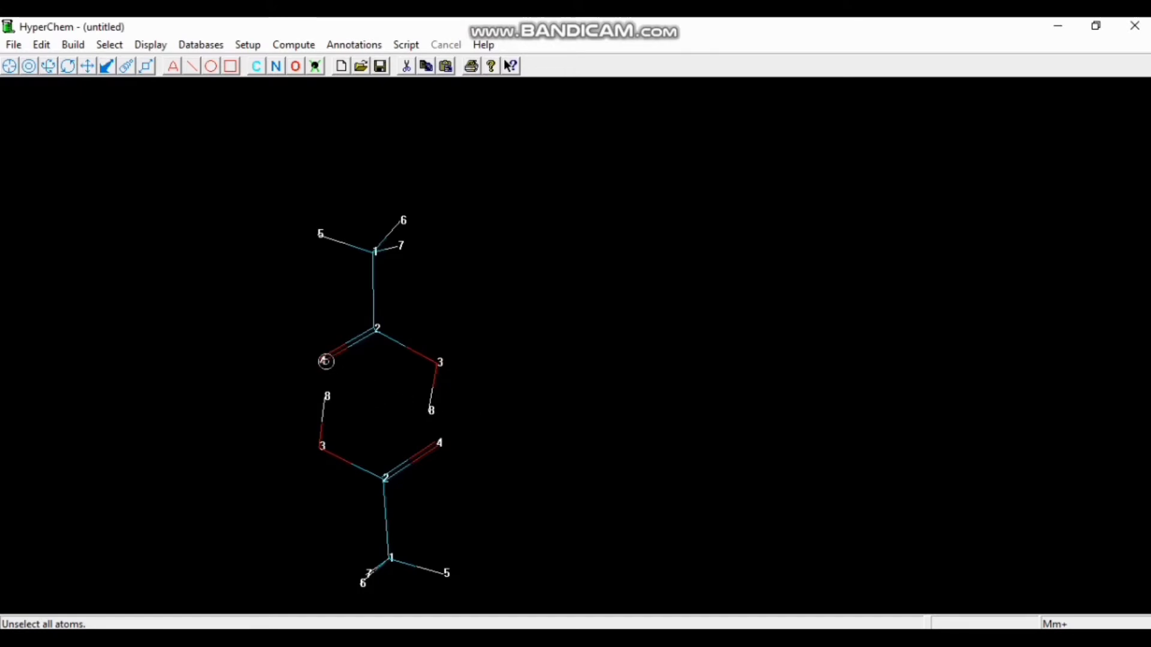
# Recheck the oxygen 4 to hydrogen 8 distance on each side of the dimer, then clear the atom selection
pyautogui.click(326, 361)
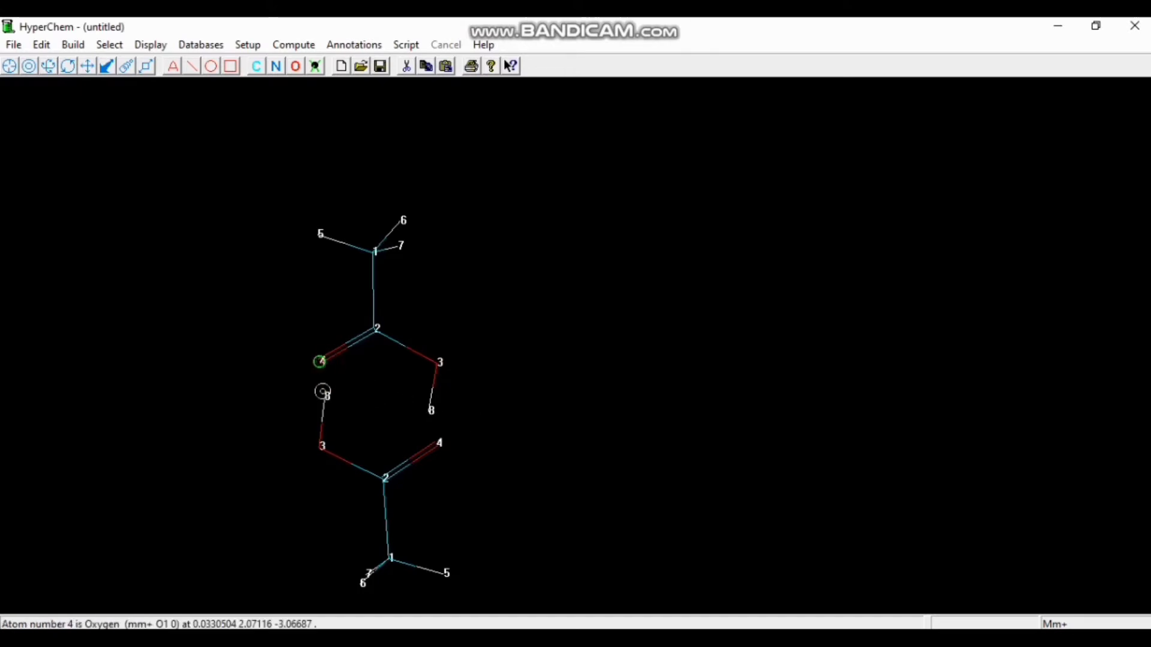
pyautogui.click(323, 399)
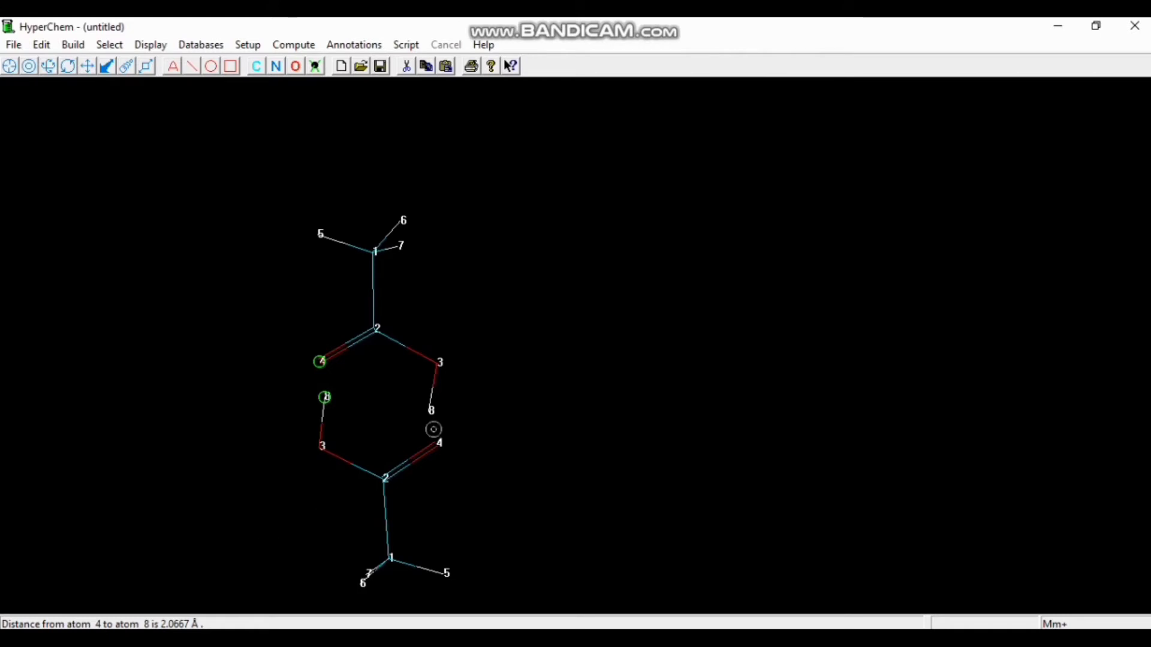
pyautogui.click(491, 396)
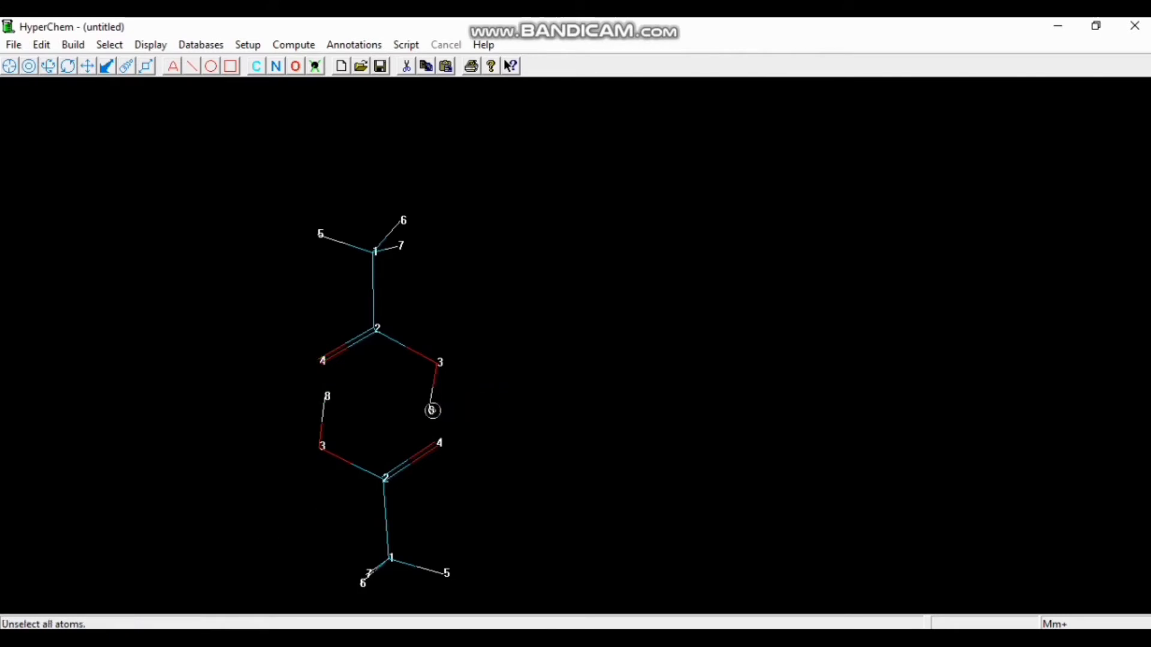
pyautogui.click(438, 443)
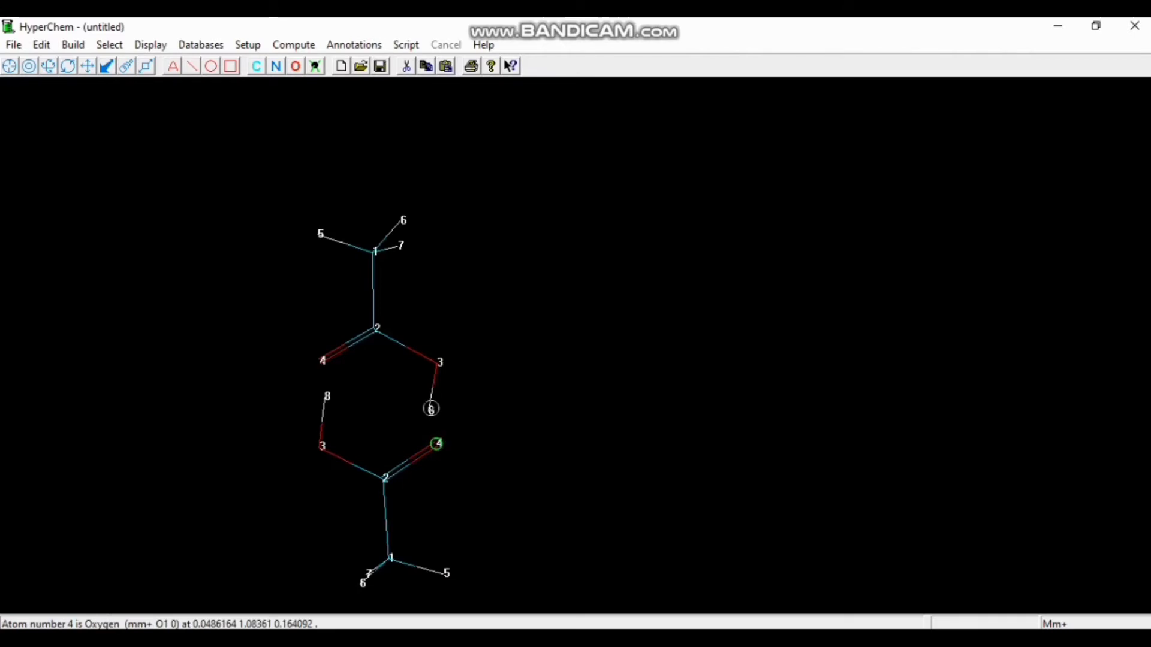
pyautogui.click(431, 409)
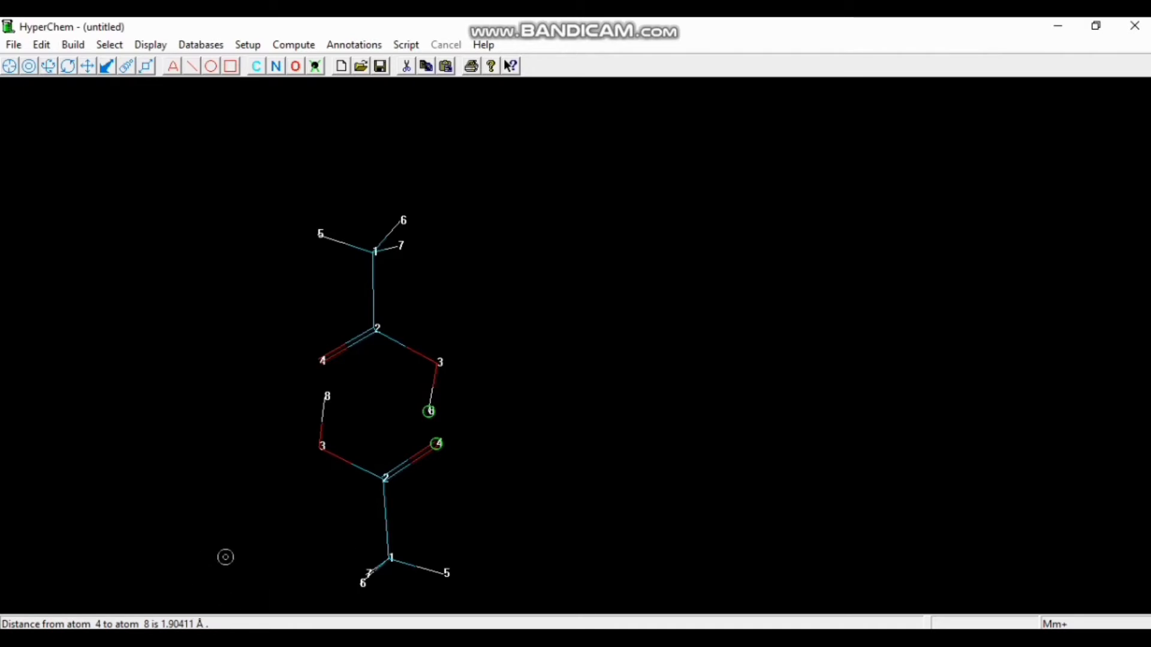
pyautogui.click(508, 398)
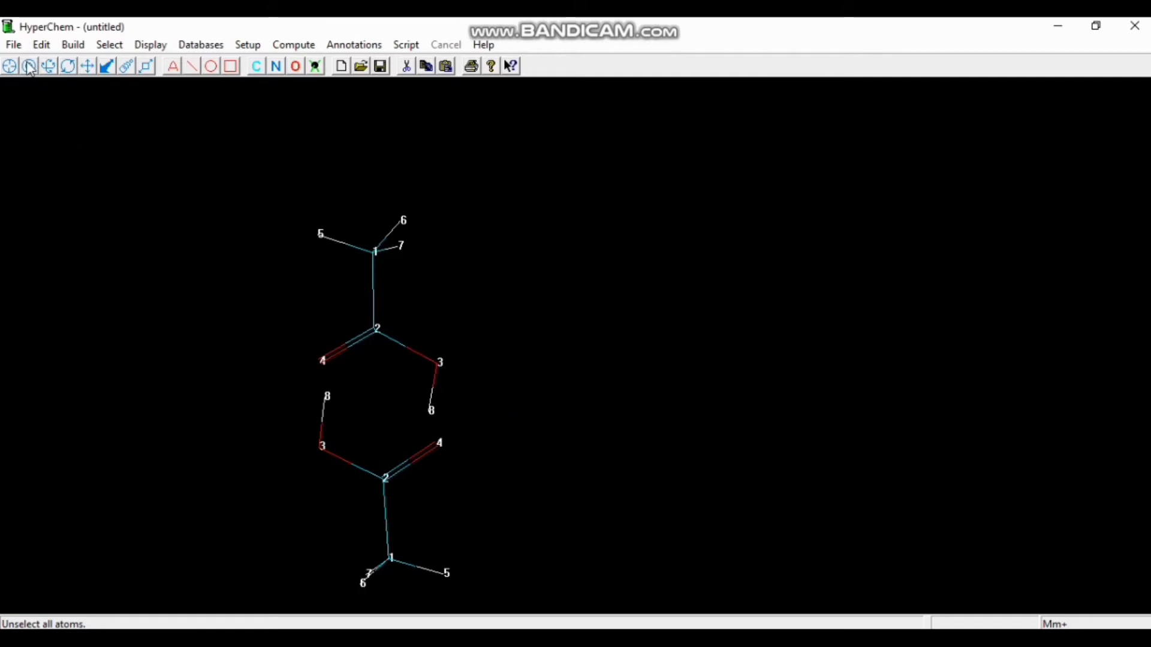
# Save the two-molecule structure as Dimer 1 in the PERCOBAAN 3 folder in HyperChem (*.HIN) format
pyautogui.click(13, 45)
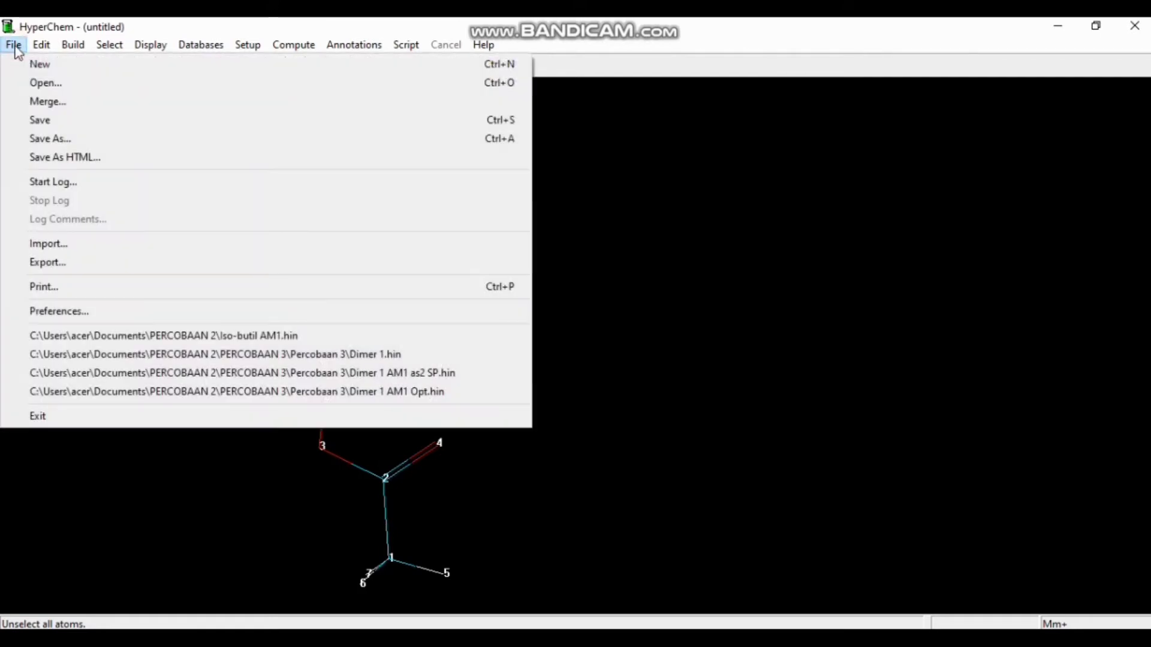
pyautogui.click(23, 124)
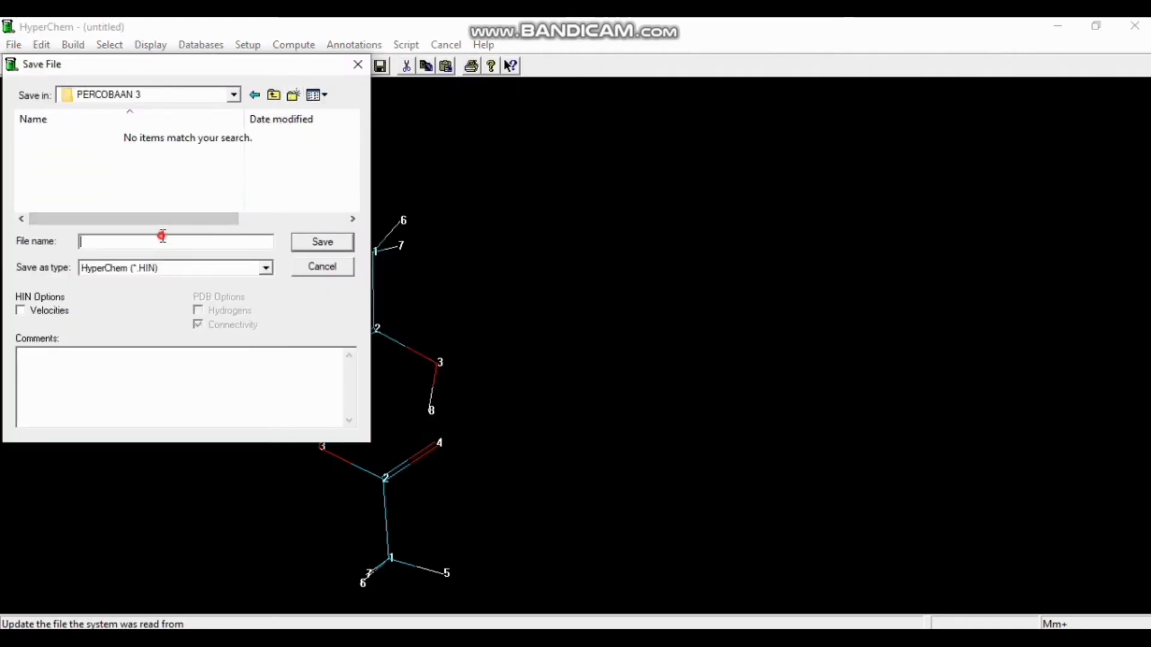
pyautogui.click(162, 236)
pyautogui.click(309, 243)
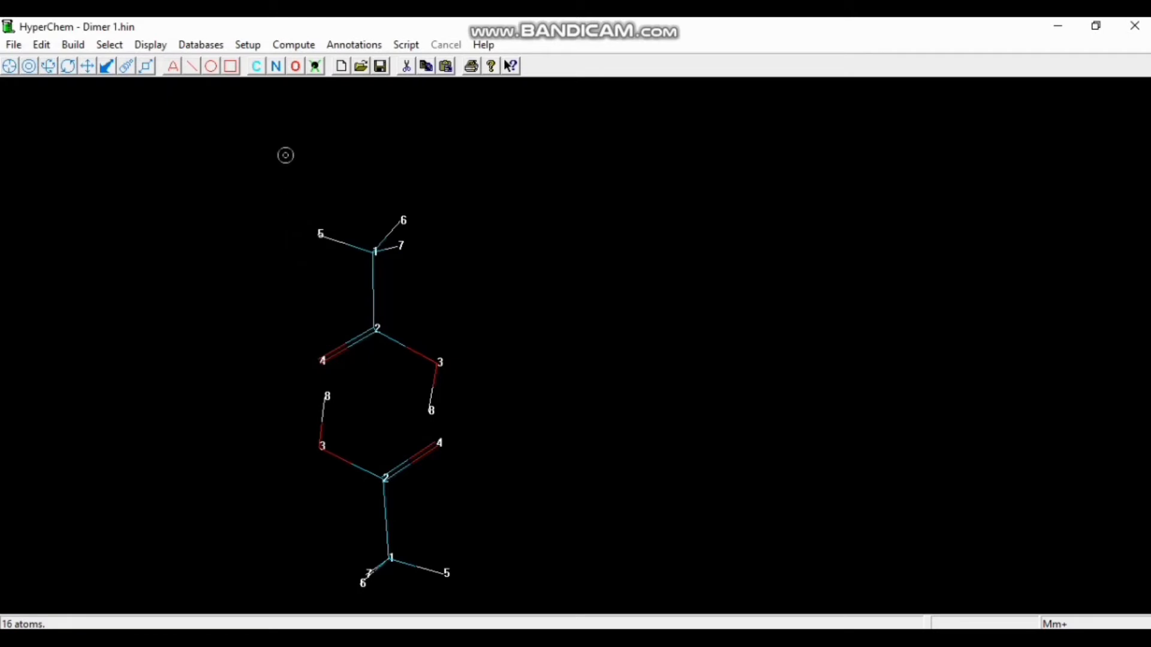
# Set the calculation method to semi-empirical AM1
pyautogui.click(247, 47)
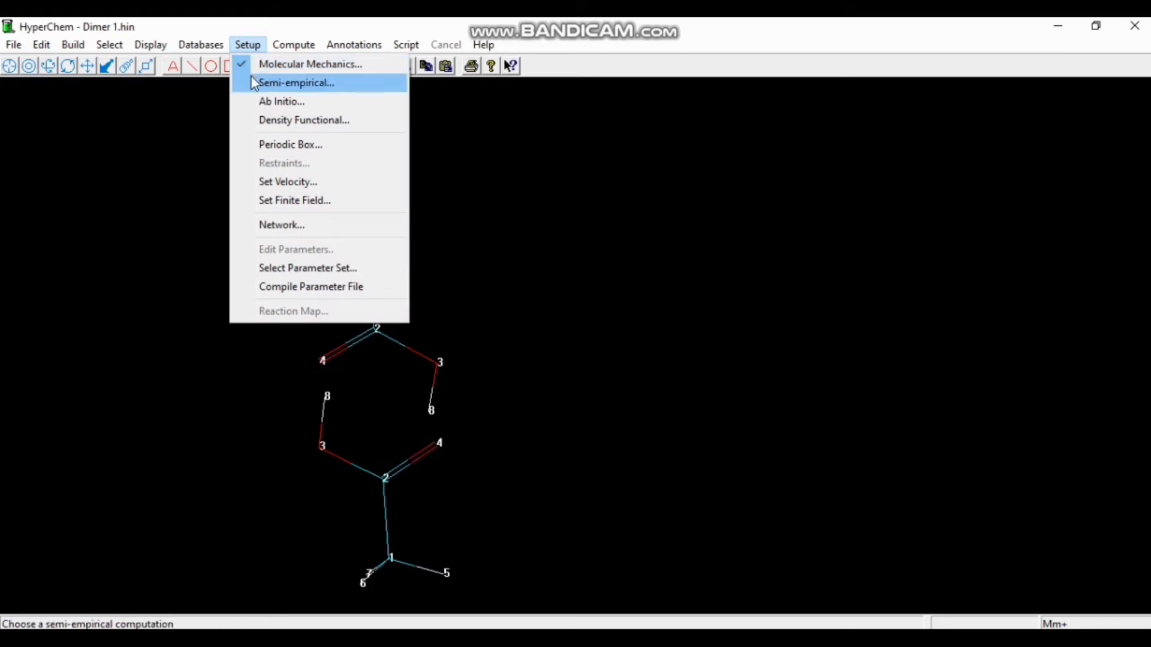
pyautogui.click(250, 81)
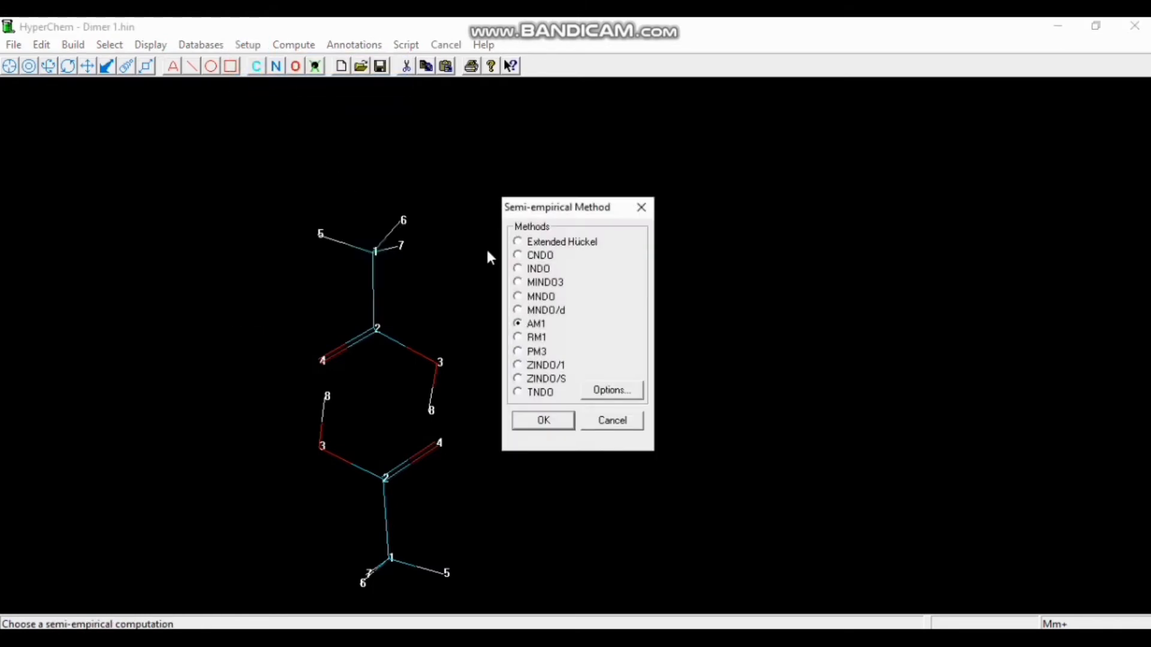
pyautogui.click(541, 421)
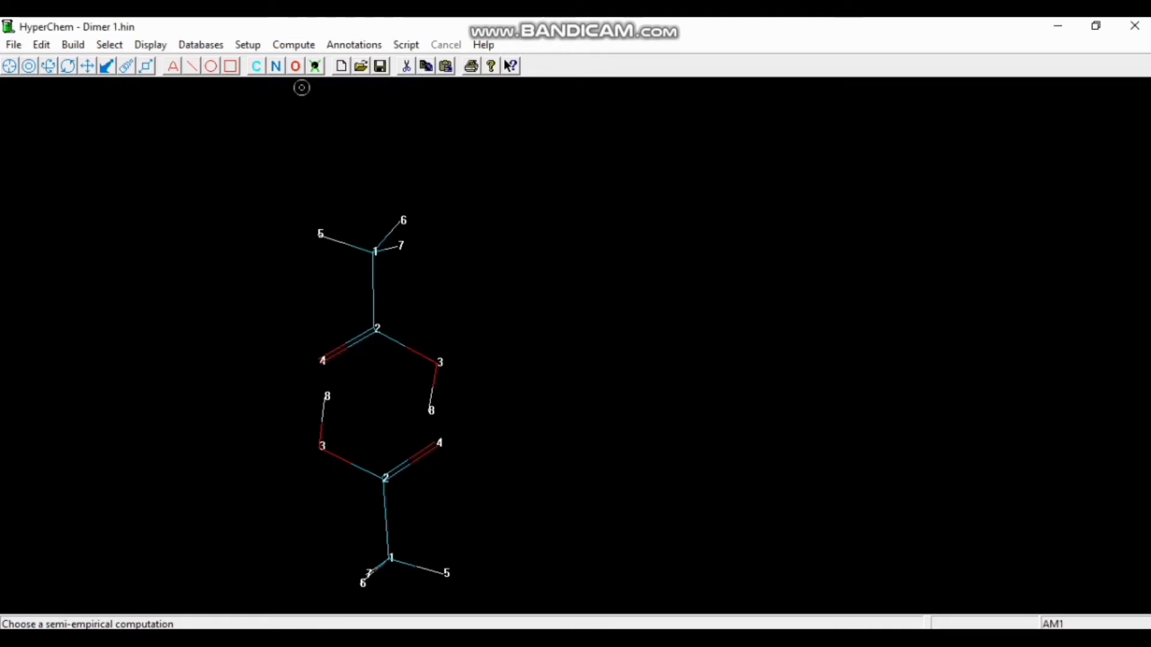
# Run a Polak-Ribiere geometry optimization of the dimer in vacuo with an RMS gradient of 0.1 and 1000 maximum cycles
pyautogui.click(291, 44)
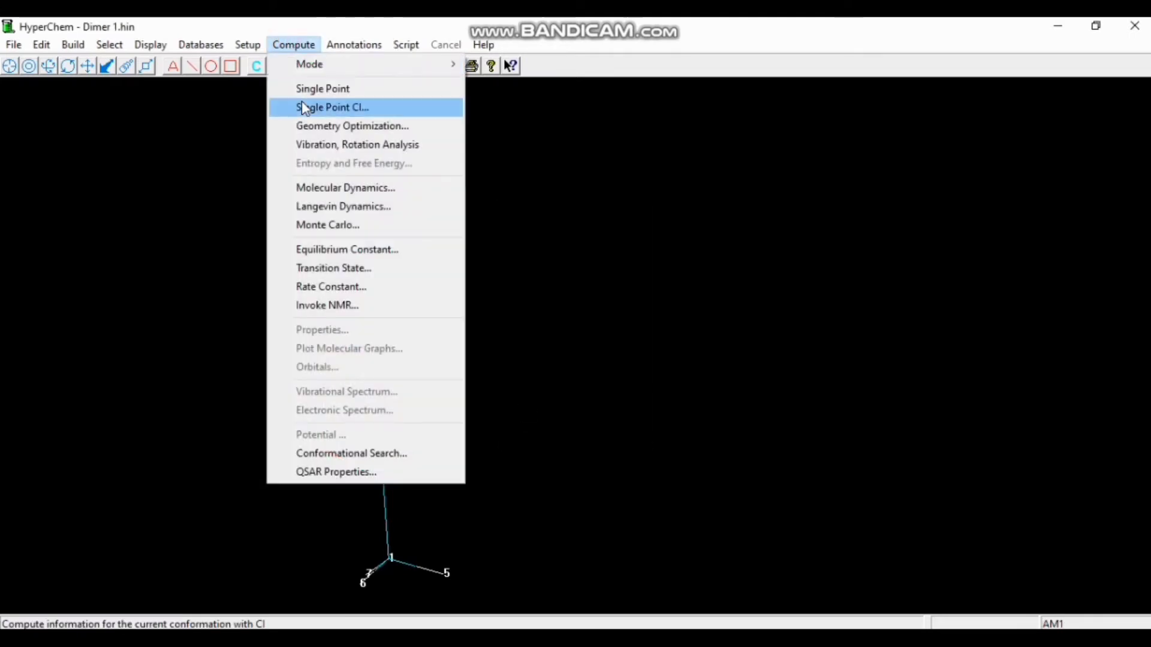
pyautogui.click(306, 127)
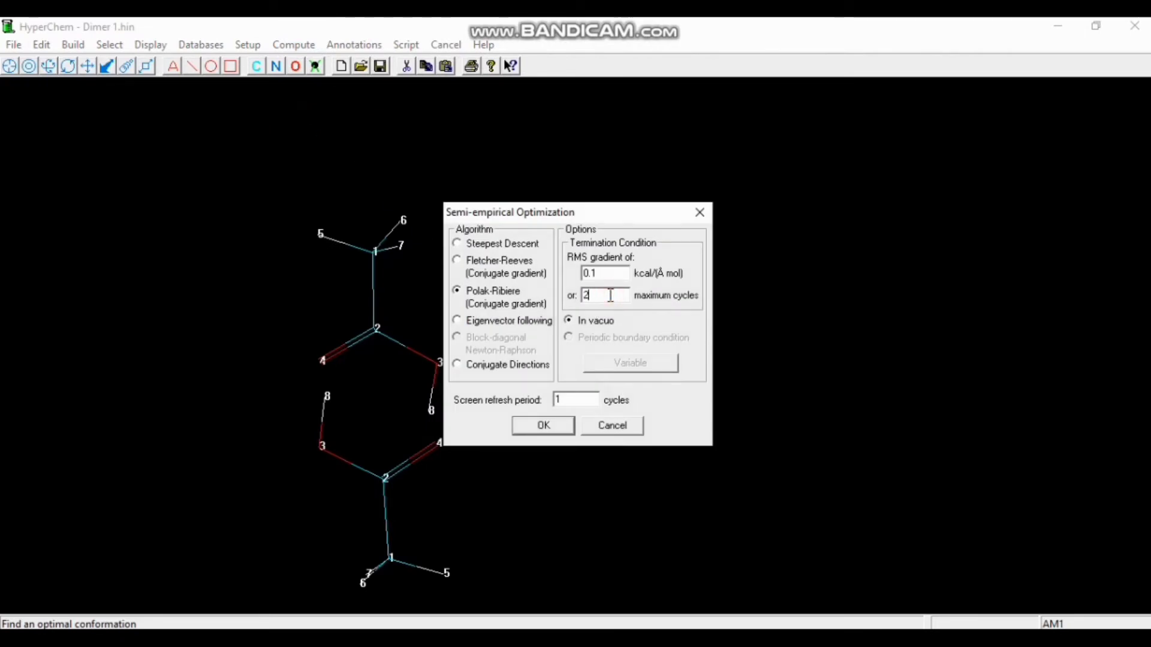
pyautogui.write('1000')
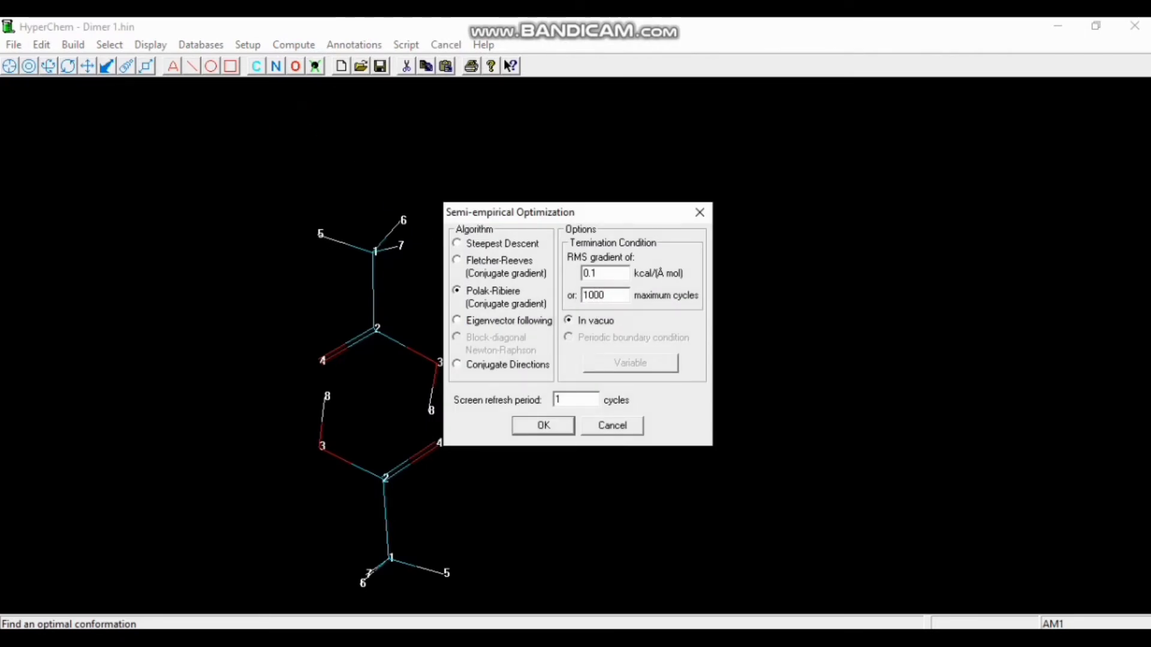
pyautogui.click(542, 425)
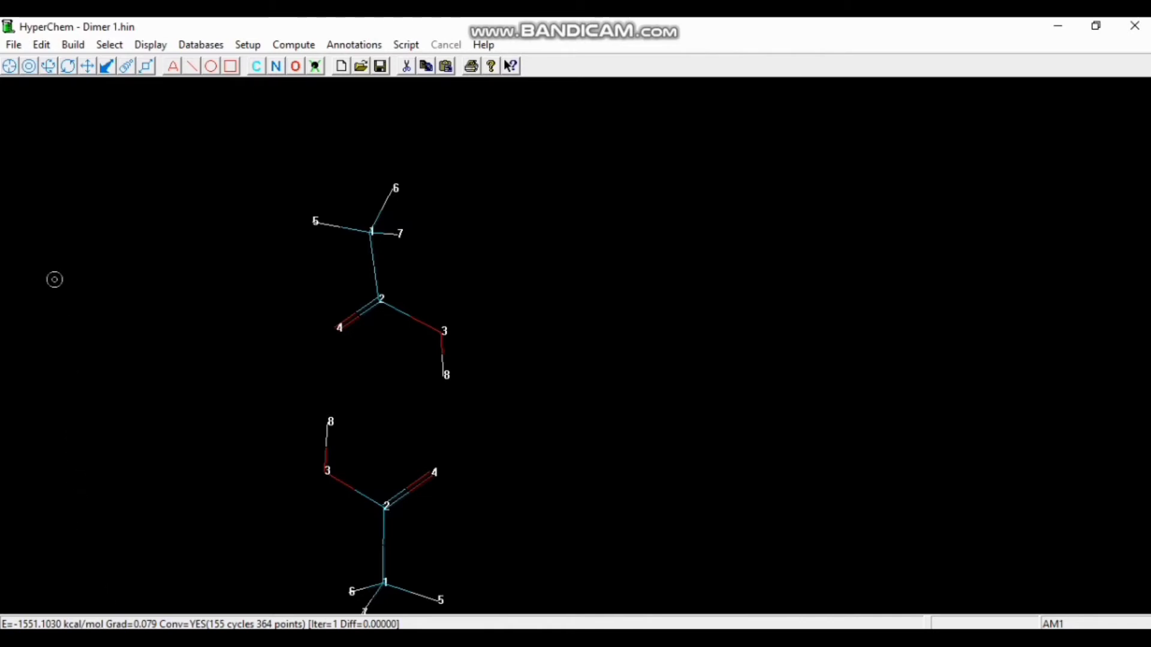
# Save the optimized dimer as a new file named Dimer 1 AM1 Opt and recompute its hydrogen bonds
pyautogui.click(15, 46)
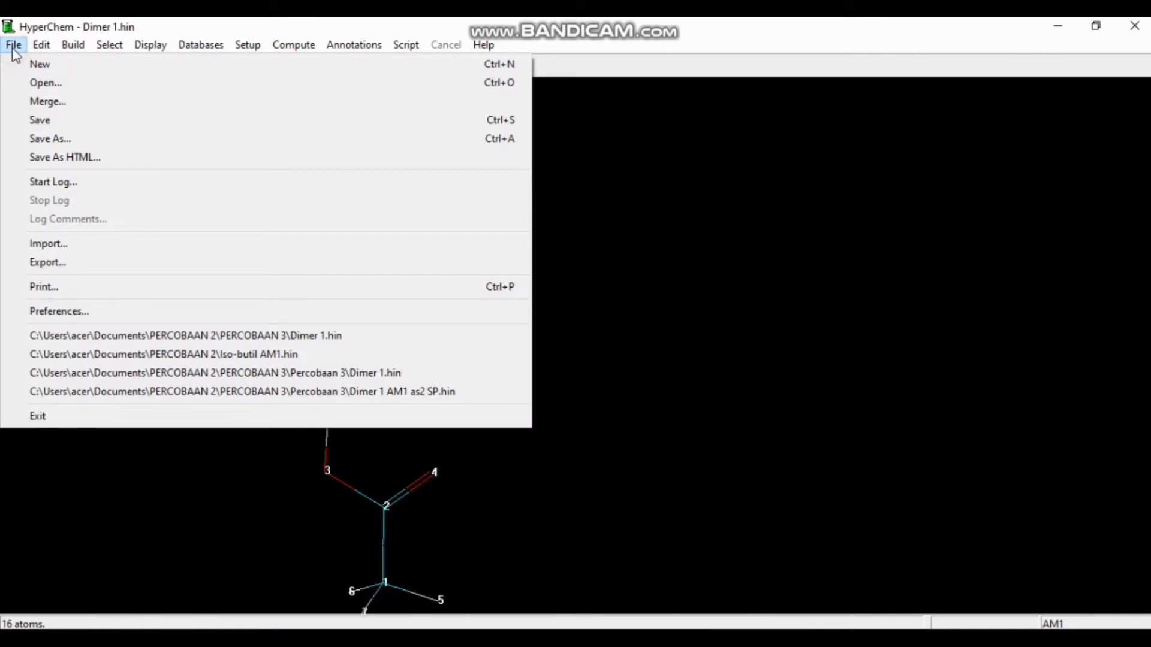
pyautogui.click(51, 139)
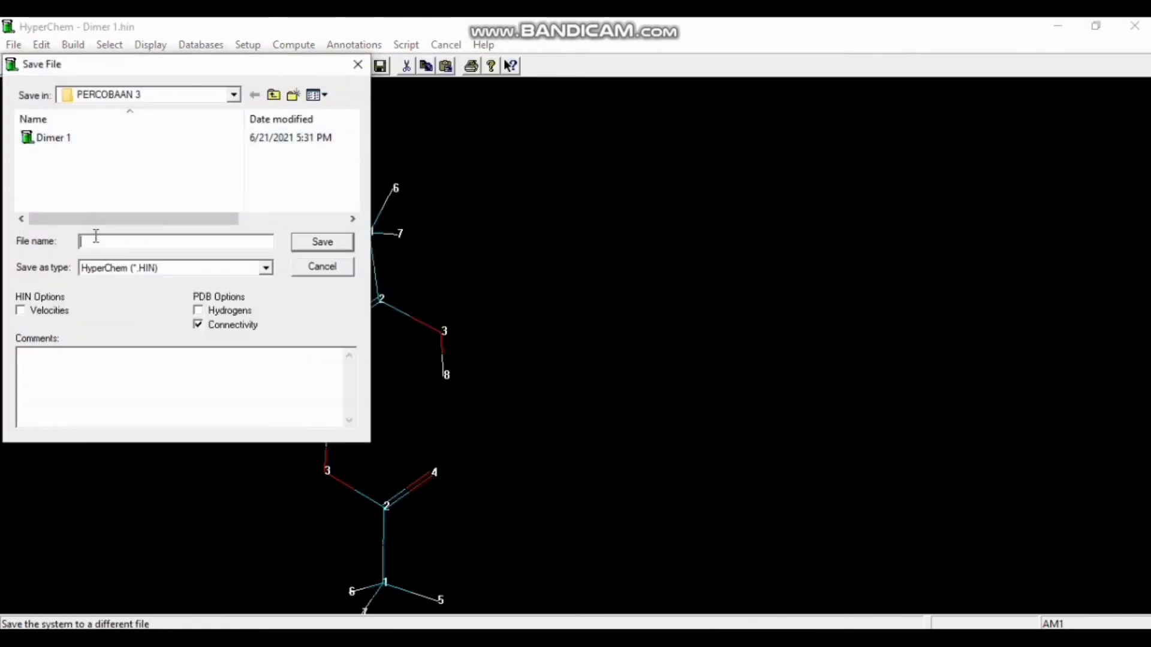
pyautogui.write('Dimer')
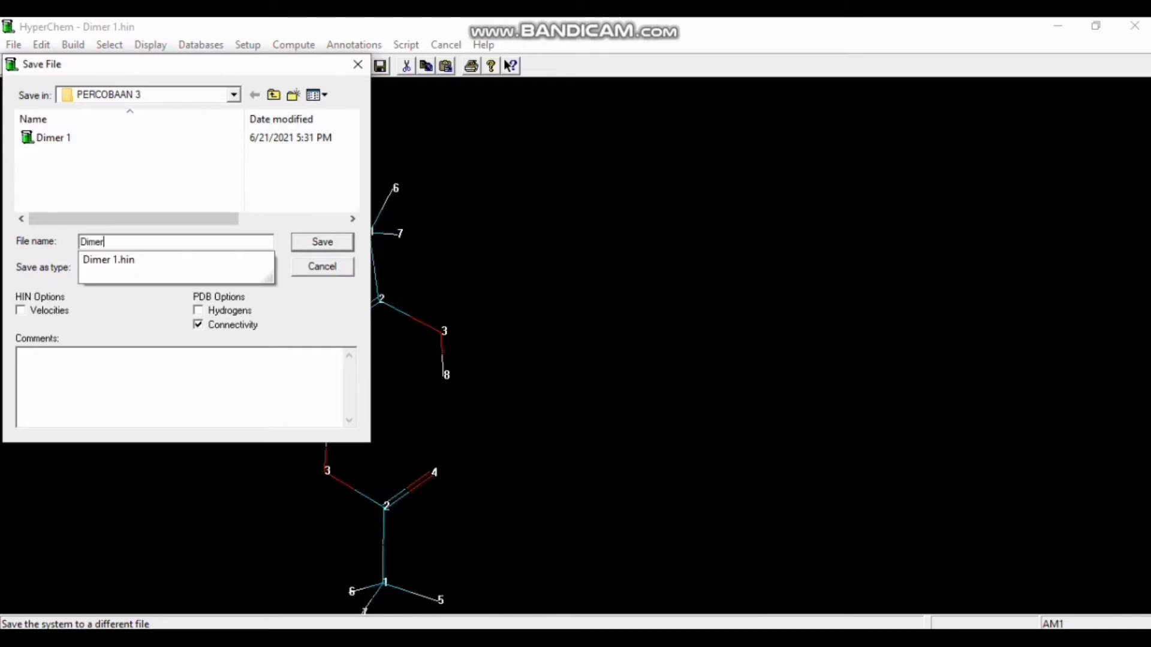
pyautogui.write(' 1 ')
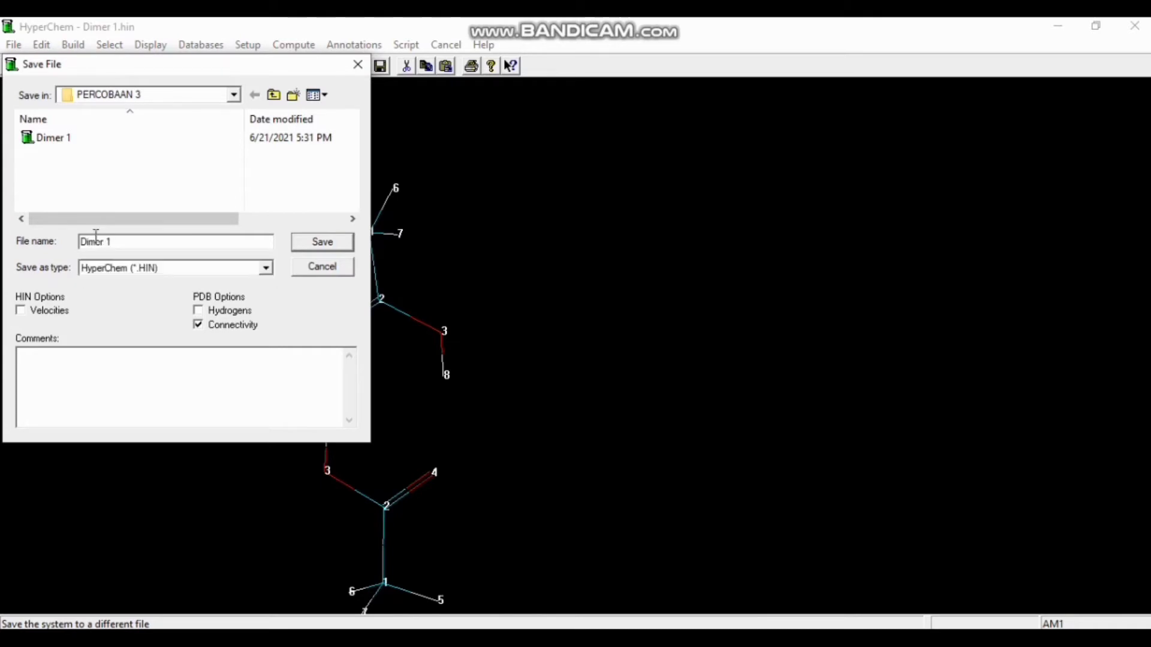
pyautogui.write('AM1 Opt')
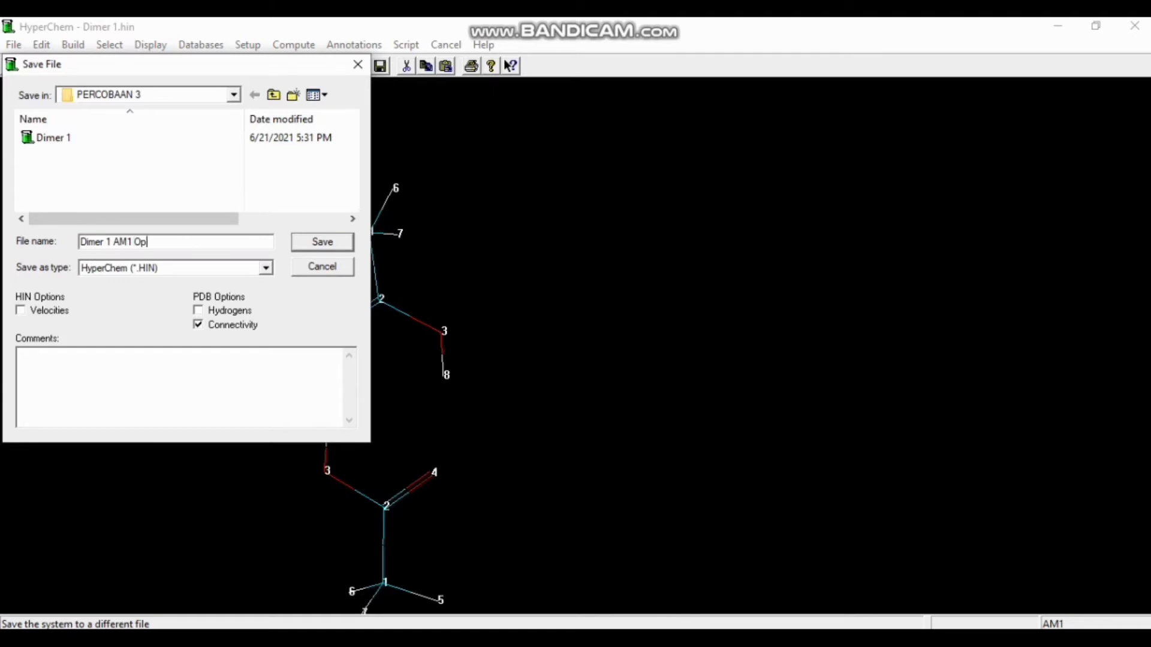
pyautogui.click(314, 242)
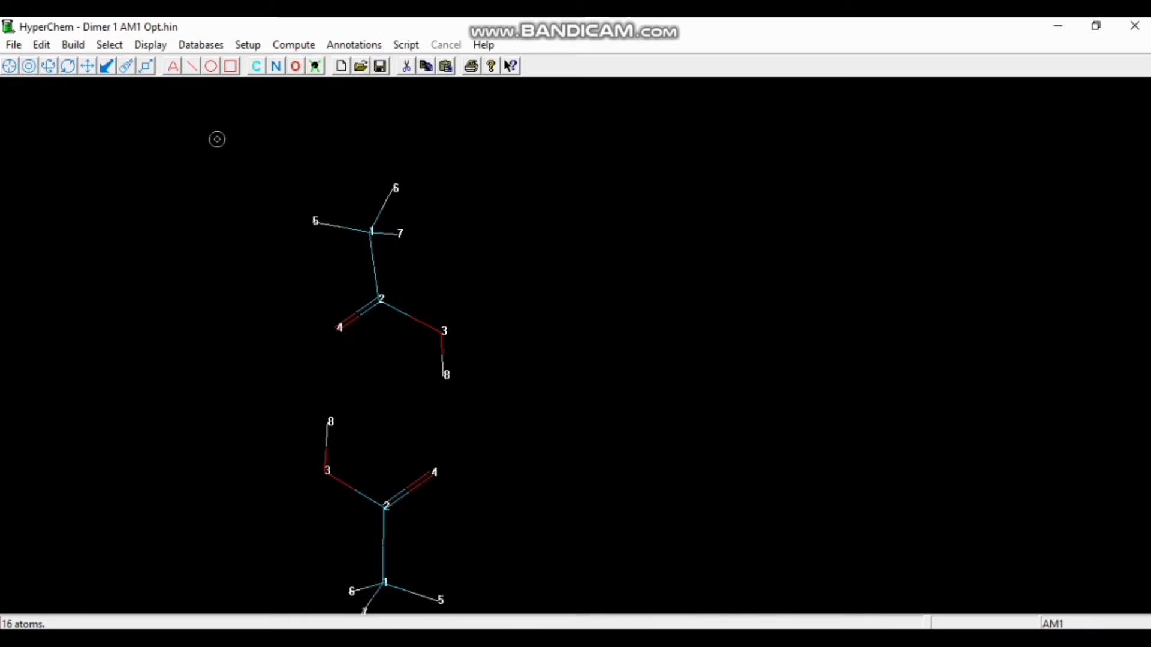
pyautogui.click(151, 46)
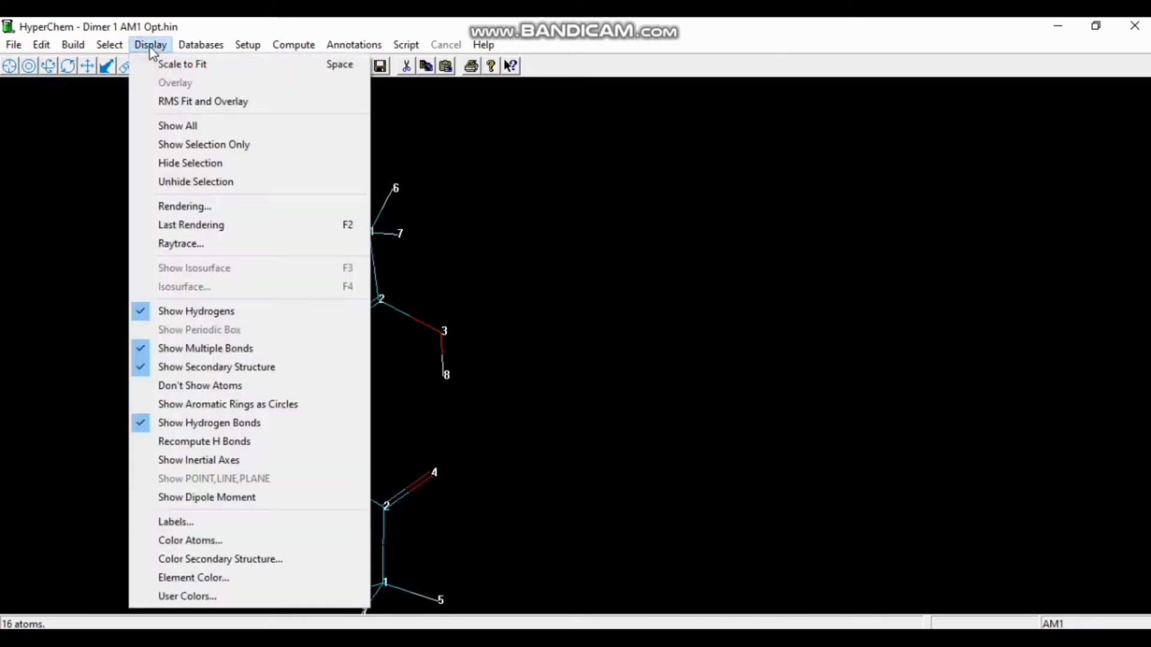
pyautogui.click(160, 442)
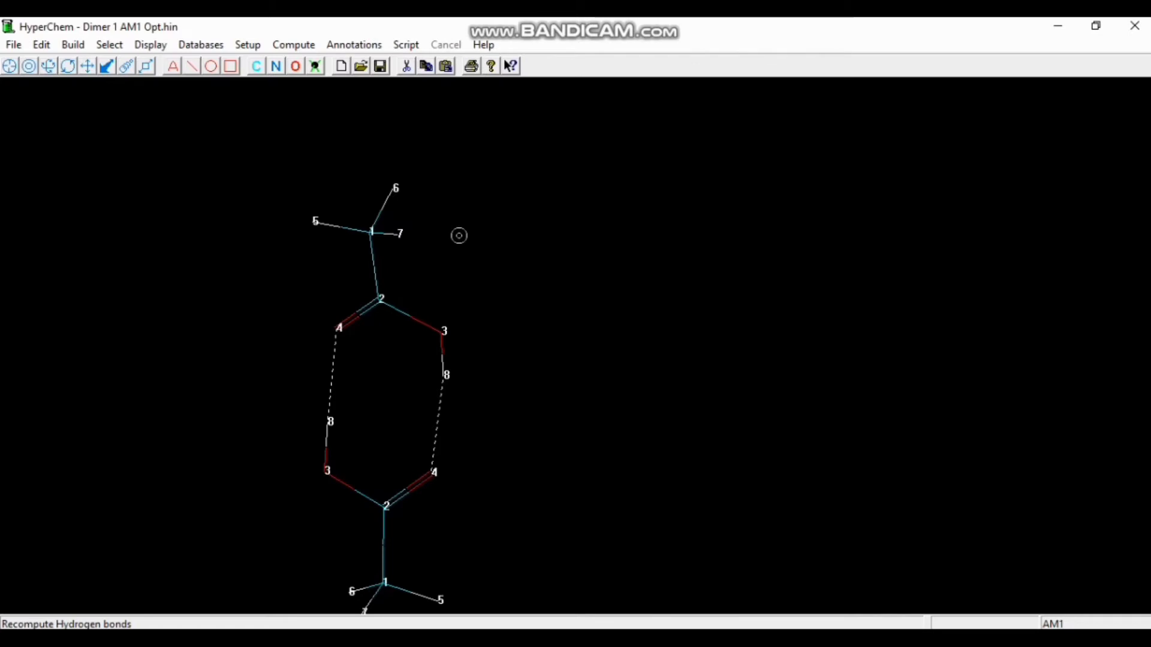
# Select all eight atoms of the upper acetic acid molecule and delete them, keeping only the lower molecule
pyautogui.click(372, 260)
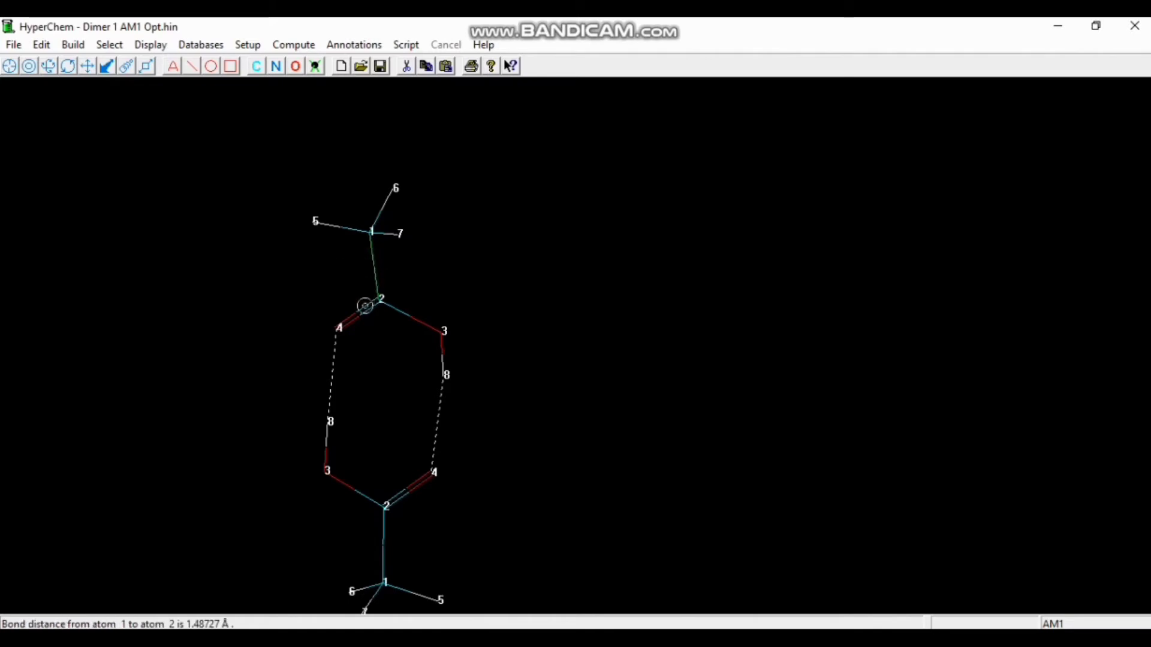
pyautogui.click(363, 308)
pyautogui.click(398, 307)
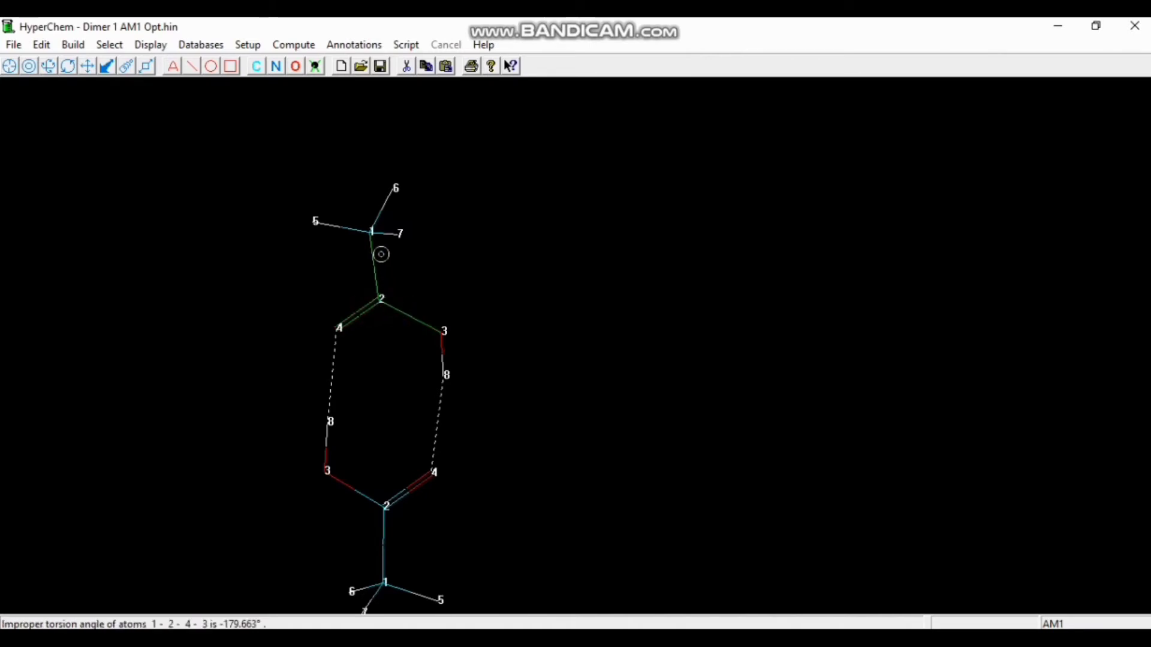
pyautogui.click(379, 217)
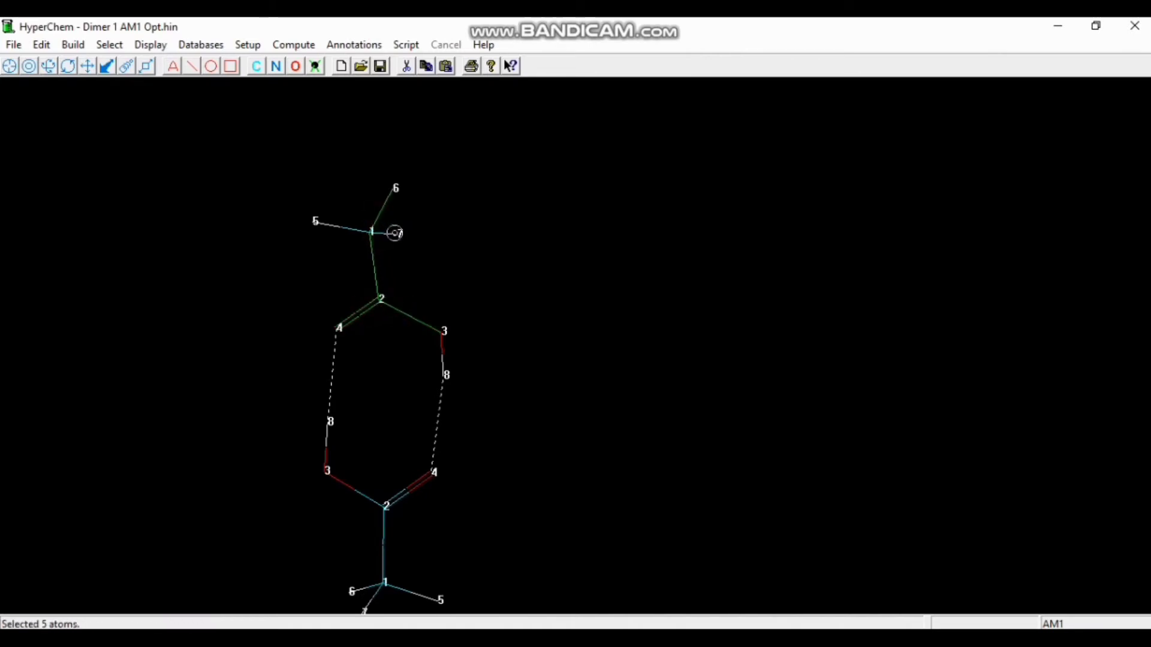
pyautogui.click(394, 234)
pyautogui.click(347, 230)
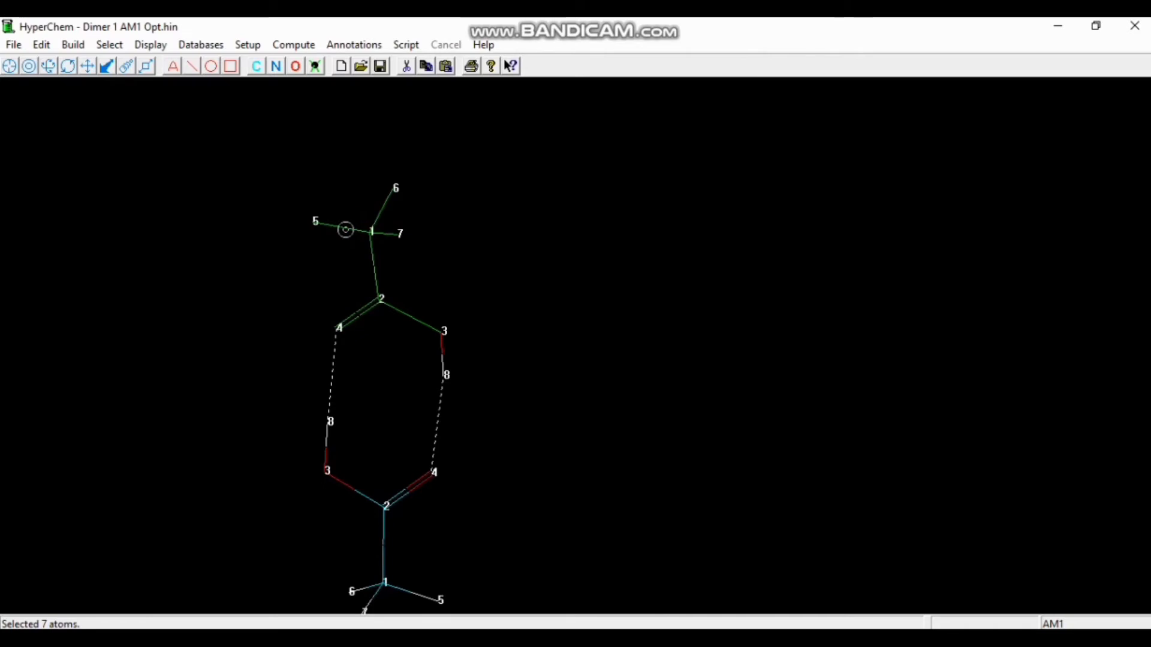
pyautogui.click(447, 353)
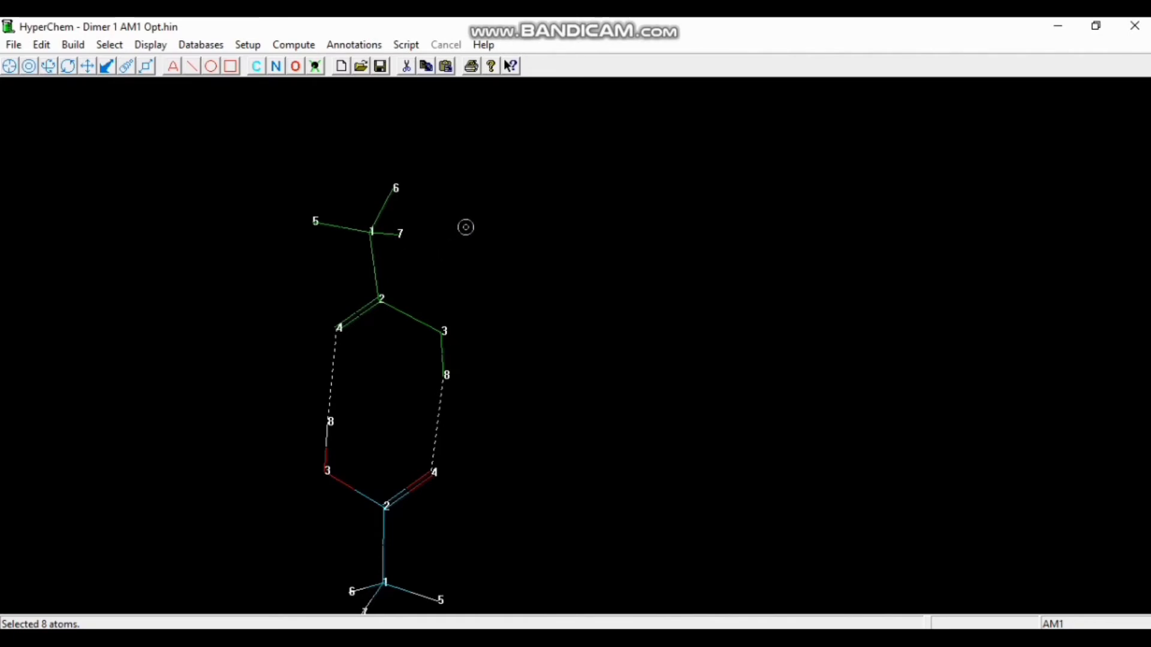
pyautogui.press('Delete')
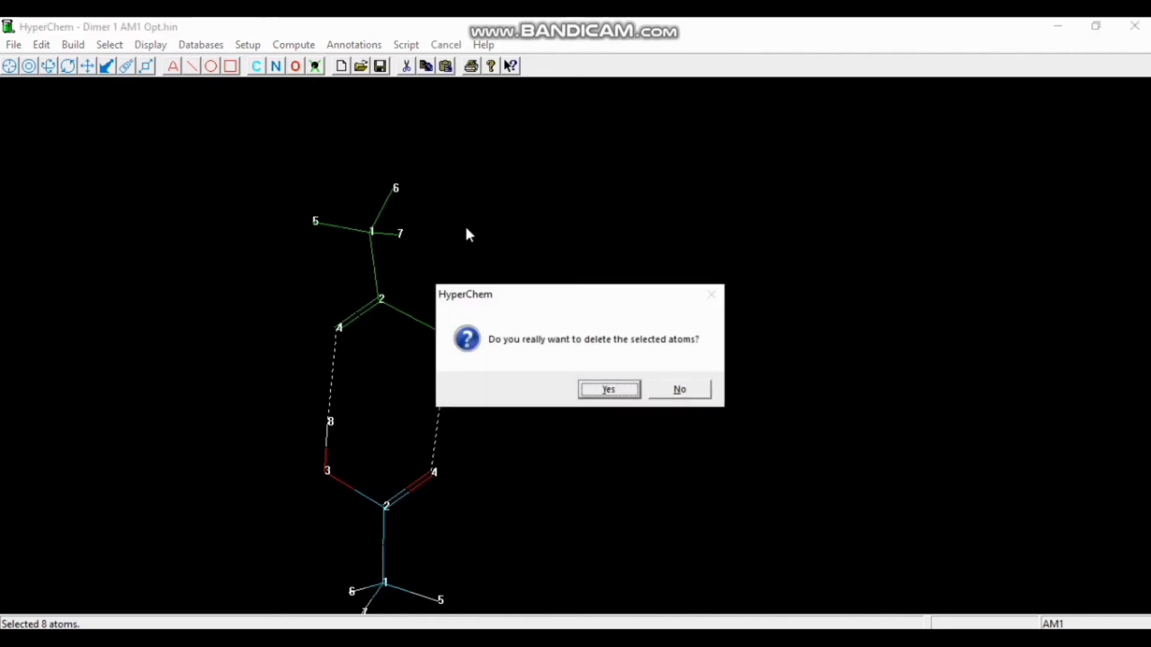
pyautogui.click(605, 392)
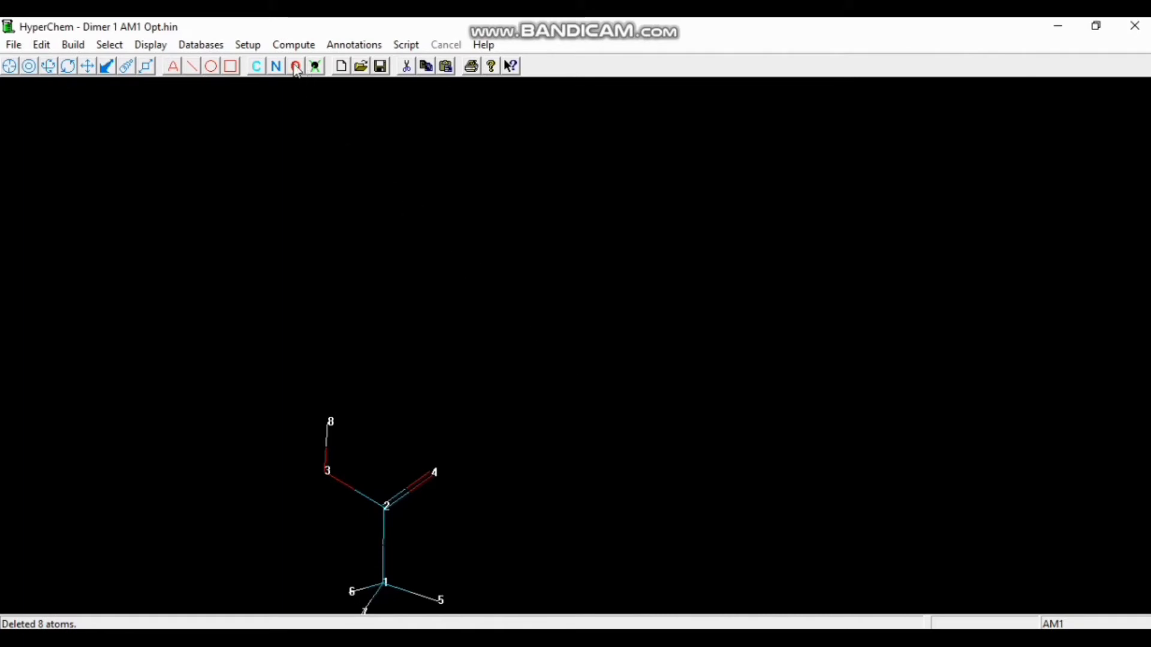
# Run a single-point AM1 calculation on the remaining acetic acid molecule
pyautogui.click(285, 48)
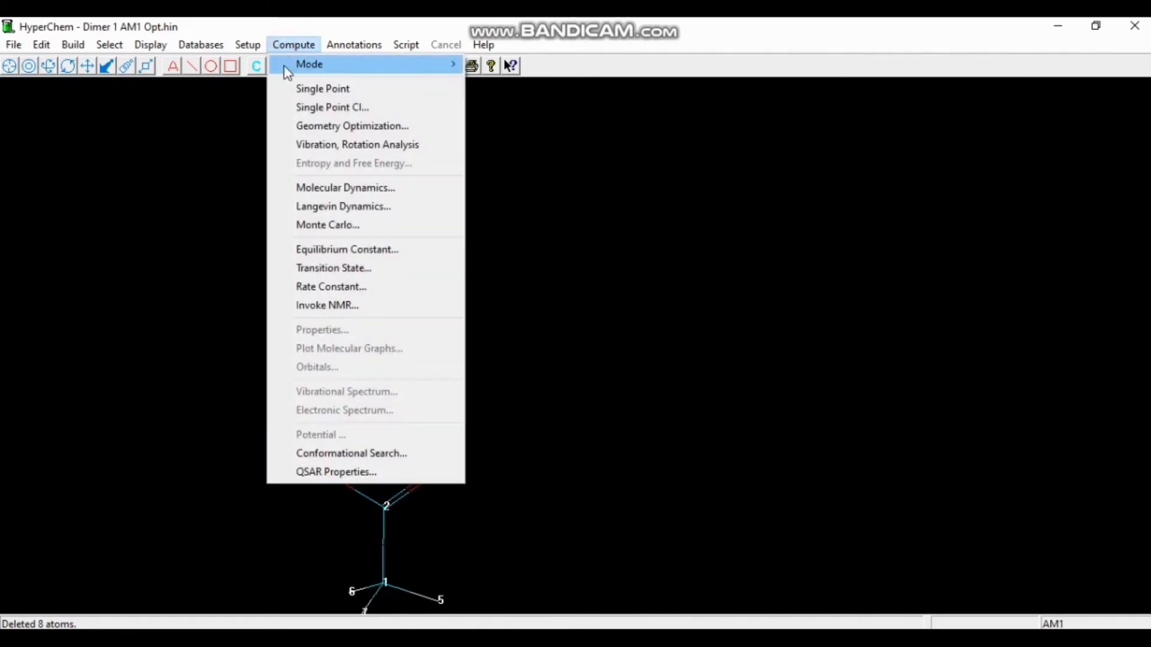
pyautogui.click(288, 91)
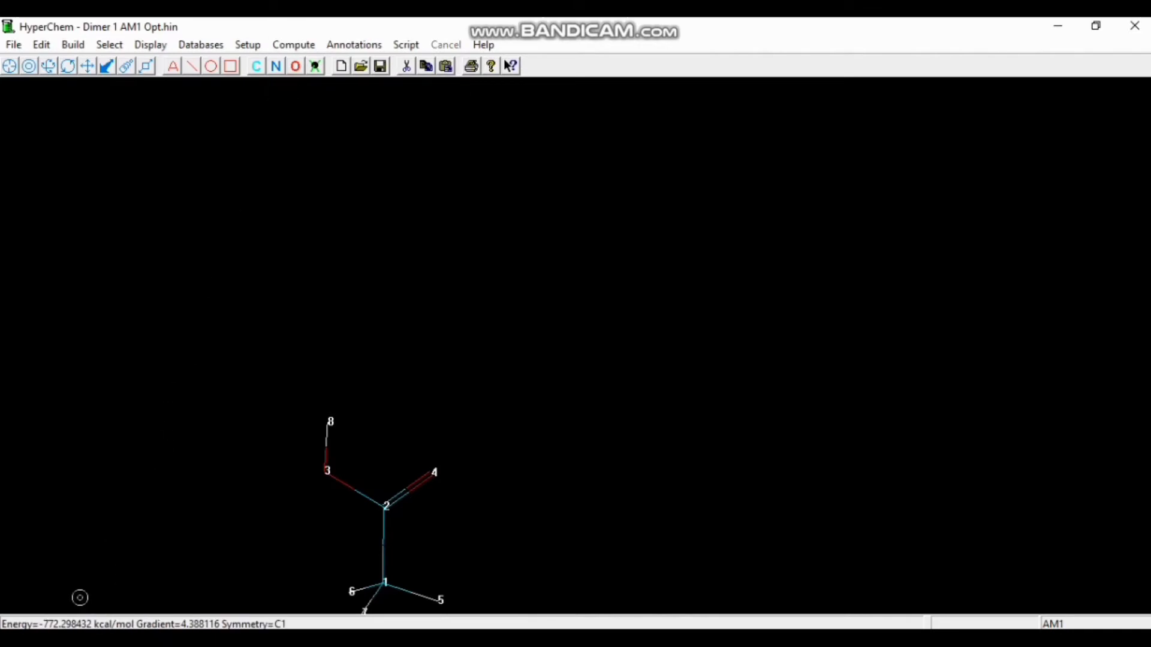
# Save the single acetic acid molecule as a new HyperChem file named Dimer 1 AM1 as1 SP in the PERCOBAAN 3 folder
pyautogui.click(22, 48)
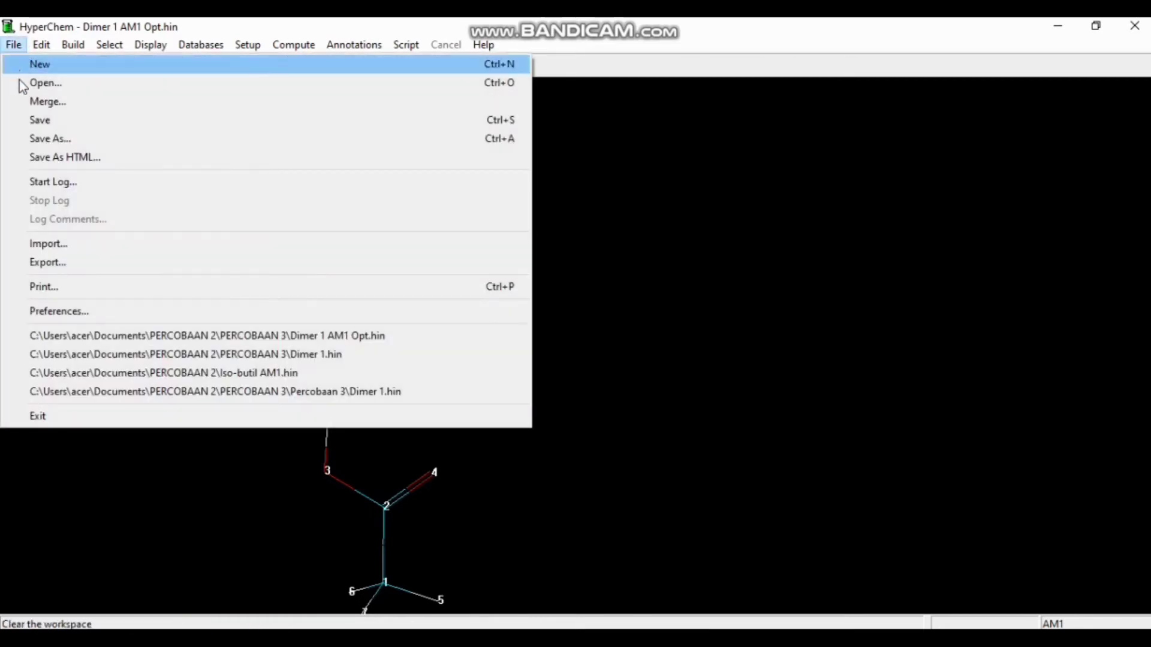
pyautogui.click(33, 138)
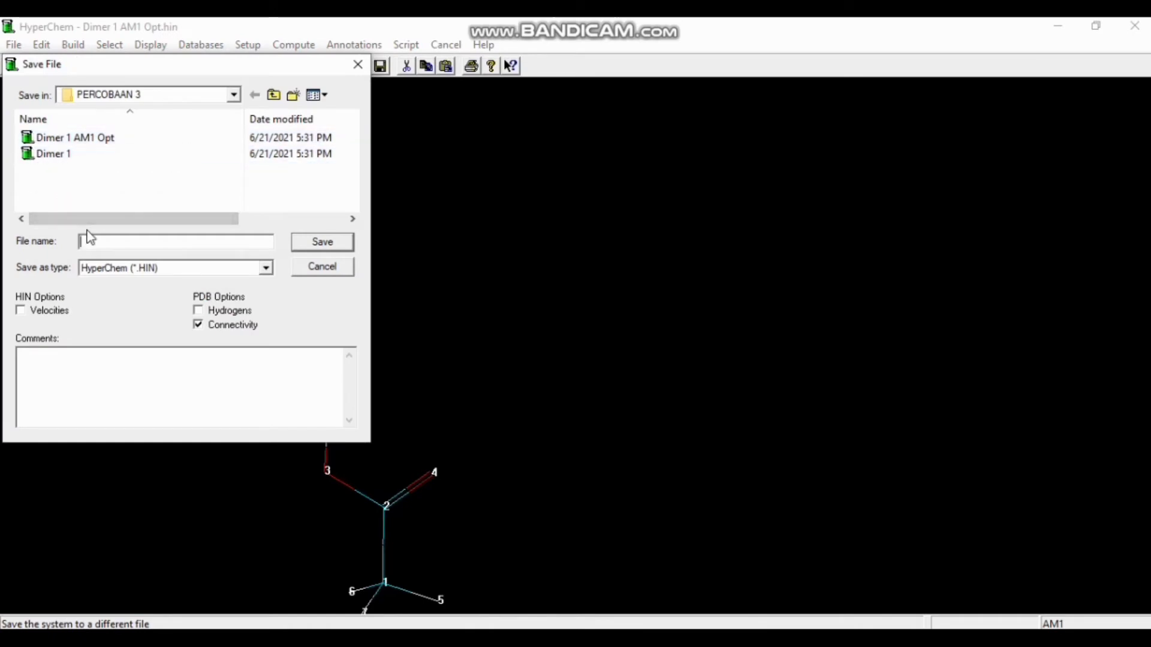
pyautogui.write('Dimer 1')
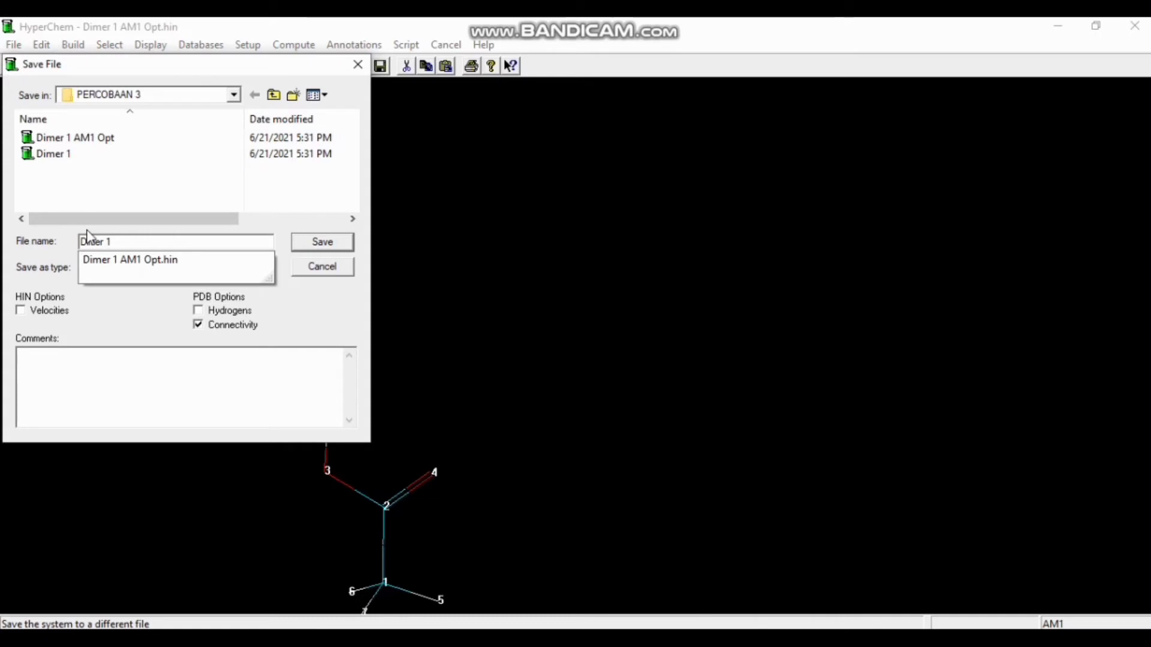
pyautogui.write('AM')
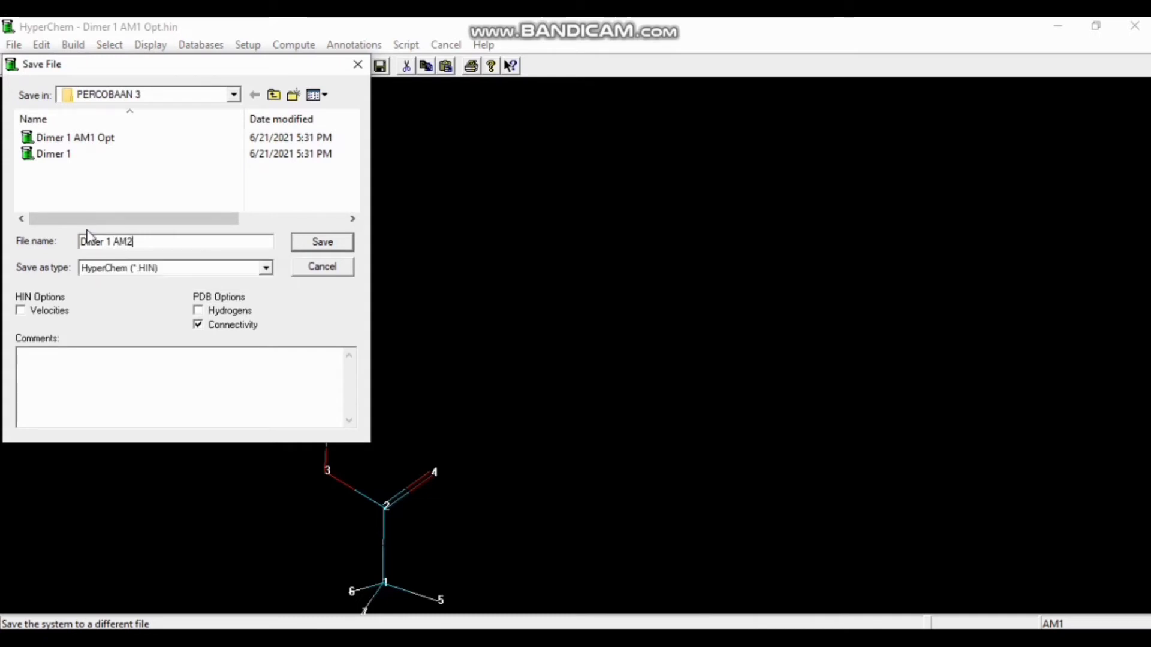
pyautogui.write('1 as1 SP')
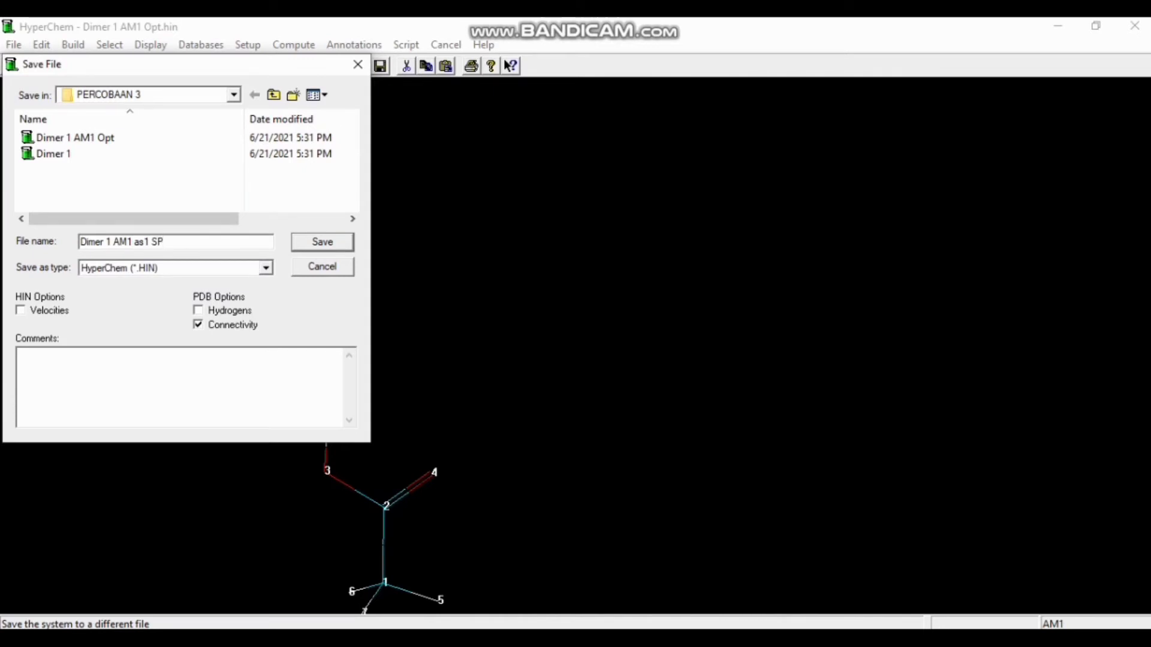
pyautogui.click(308, 244)
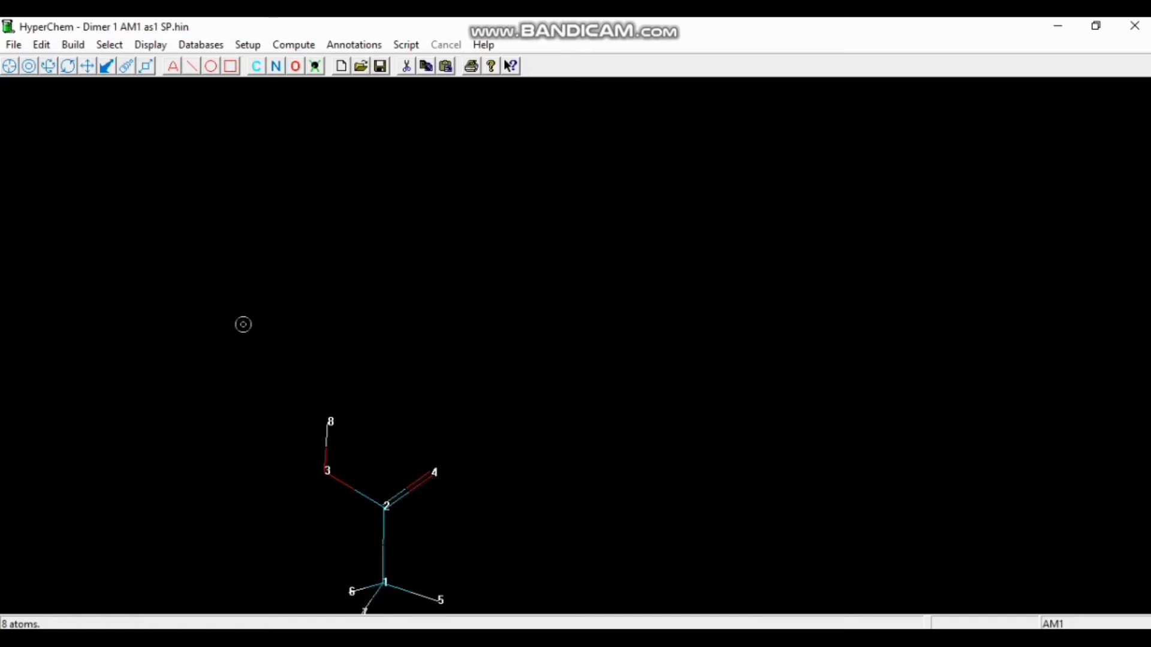
# Reopen the optimized dimer file Dimer 1 AM1 Opt from the PERCOBAAN 3 folder
pyautogui.click(14, 46)
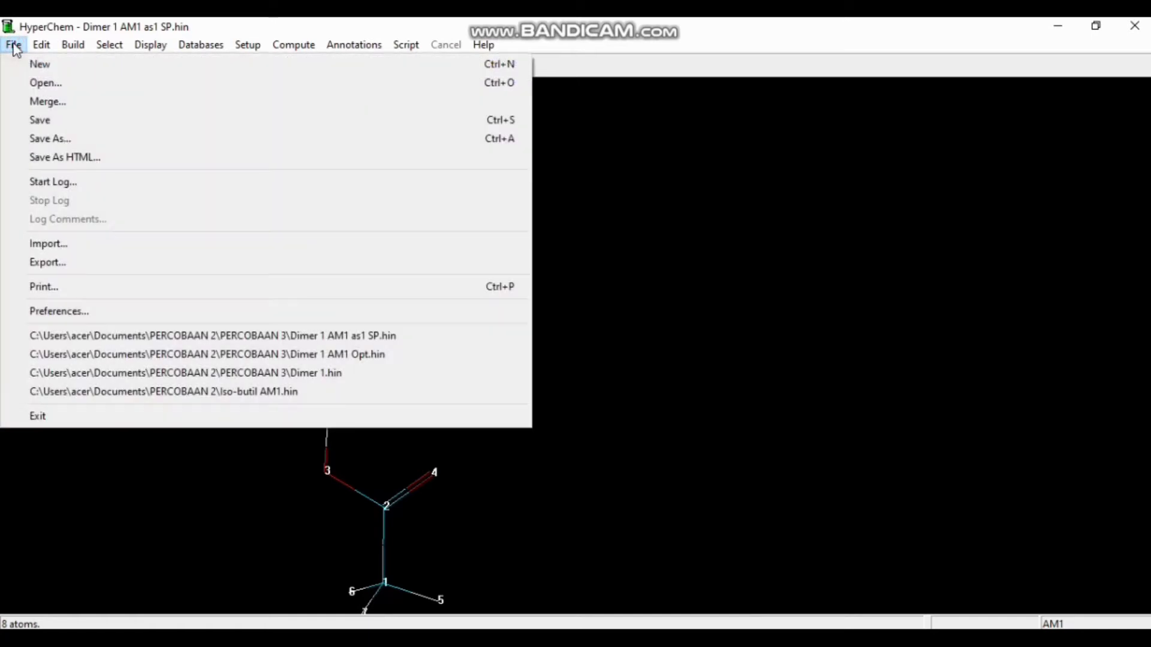
pyautogui.click(35, 85)
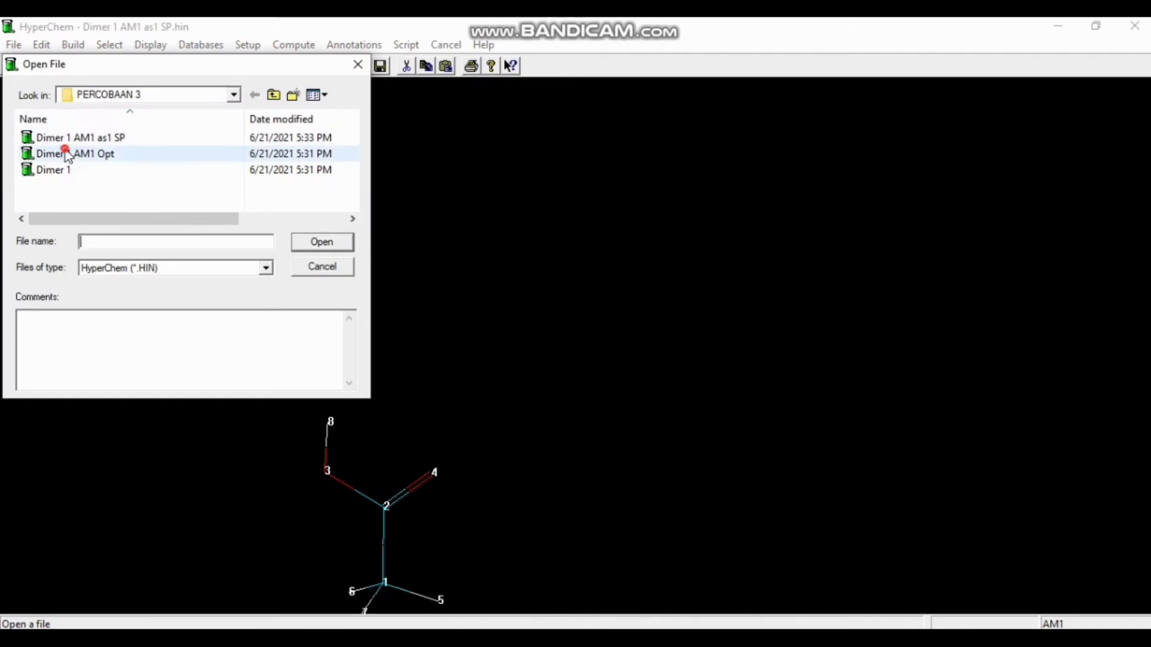
pyautogui.click(67, 154)
pyautogui.click(310, 240)
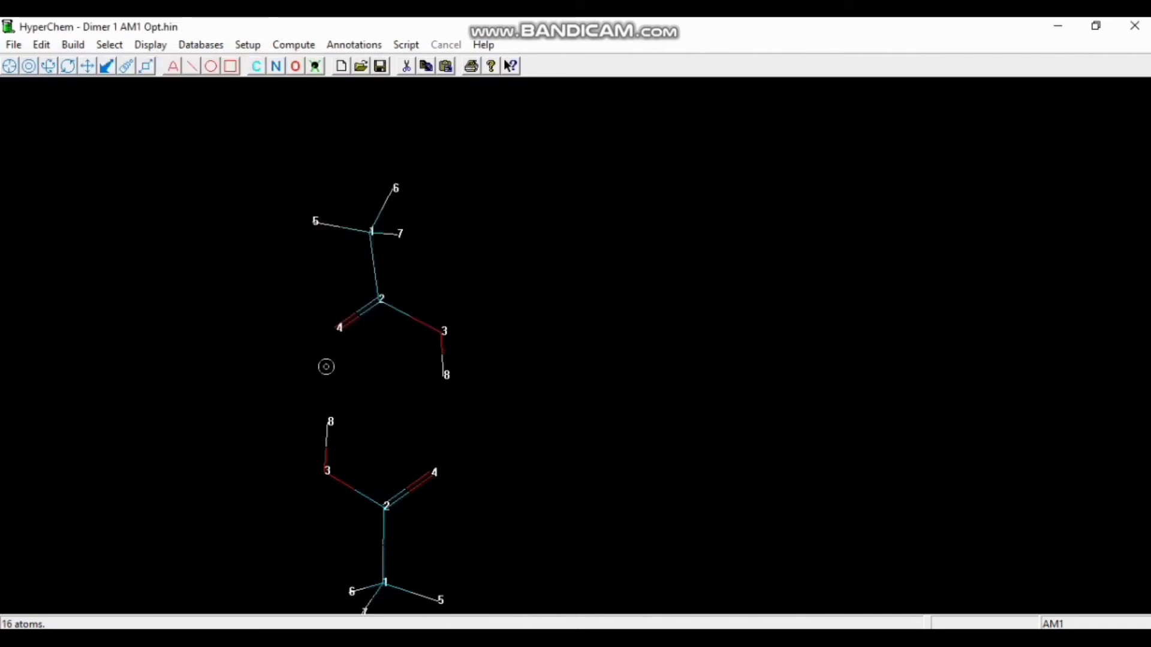
# Select all eight atoms of the lower acetic acid molecule and delete them, keeping only the upper molecule
pyautogui.click(329, 445)
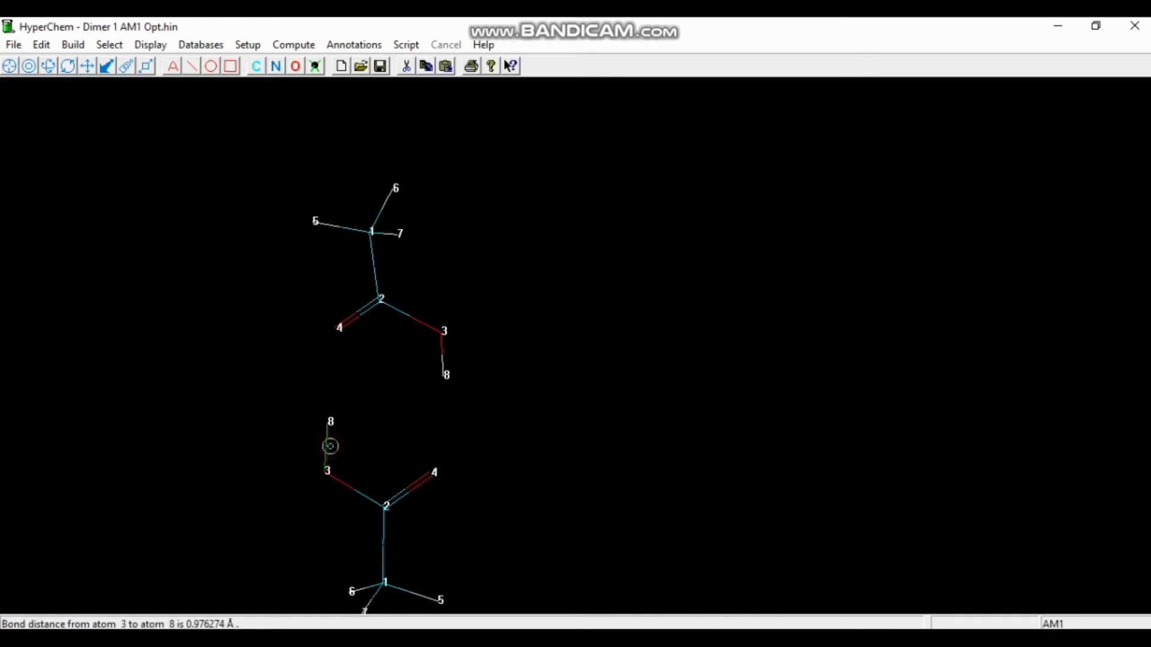
pyautogui.click(349, 479)
pyautogui.click(407, 494)
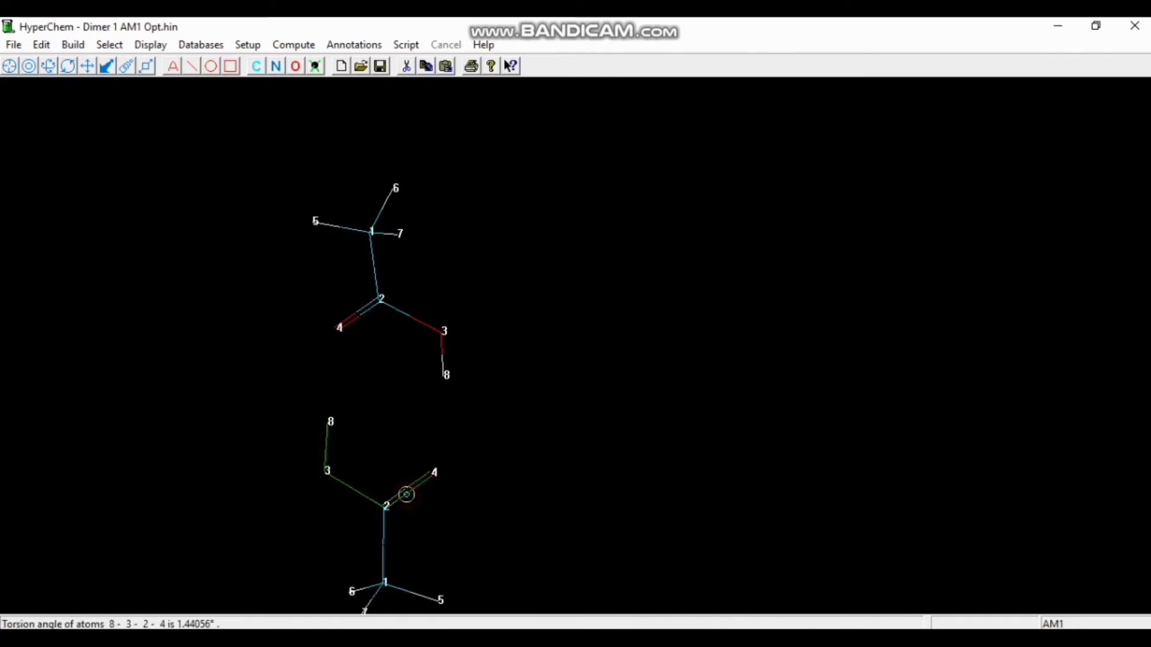
pyautogui.click(383, 545)
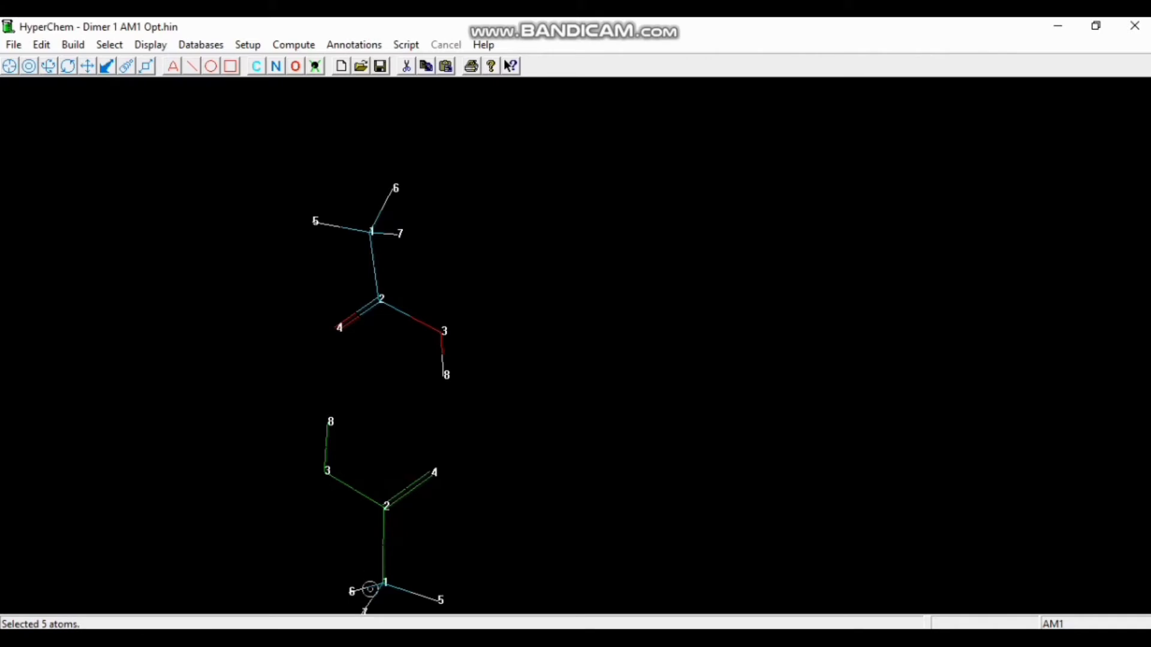
pyautogui.click(367, 603)
pyautogui.click(396, 585)
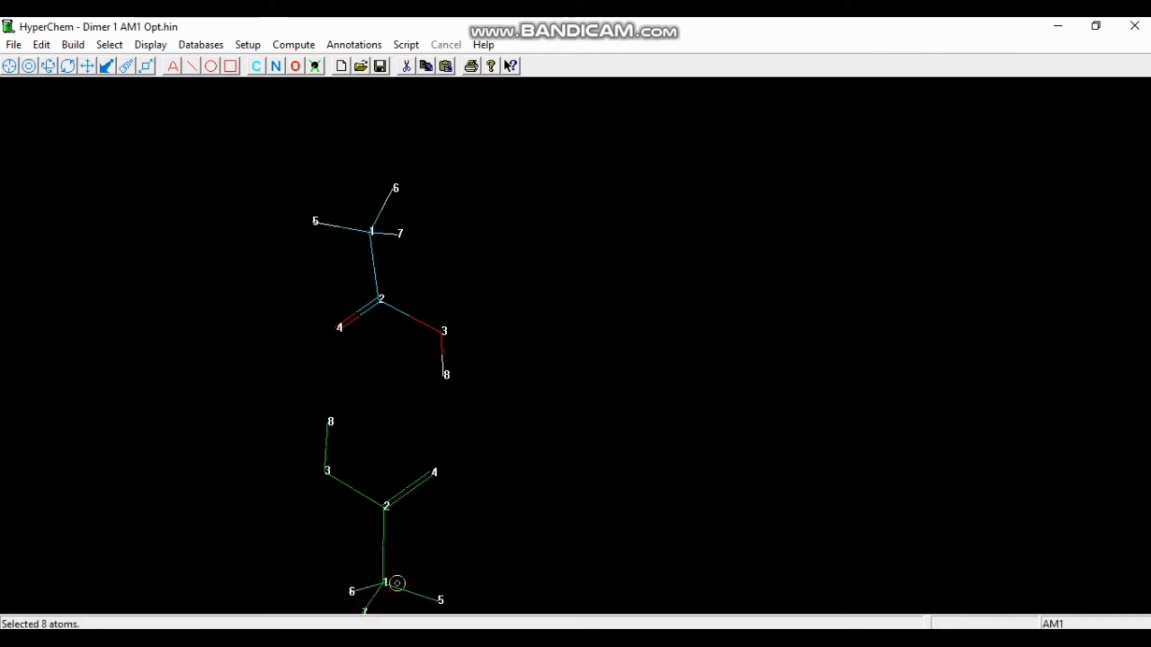
pyautogui.press('Delete')
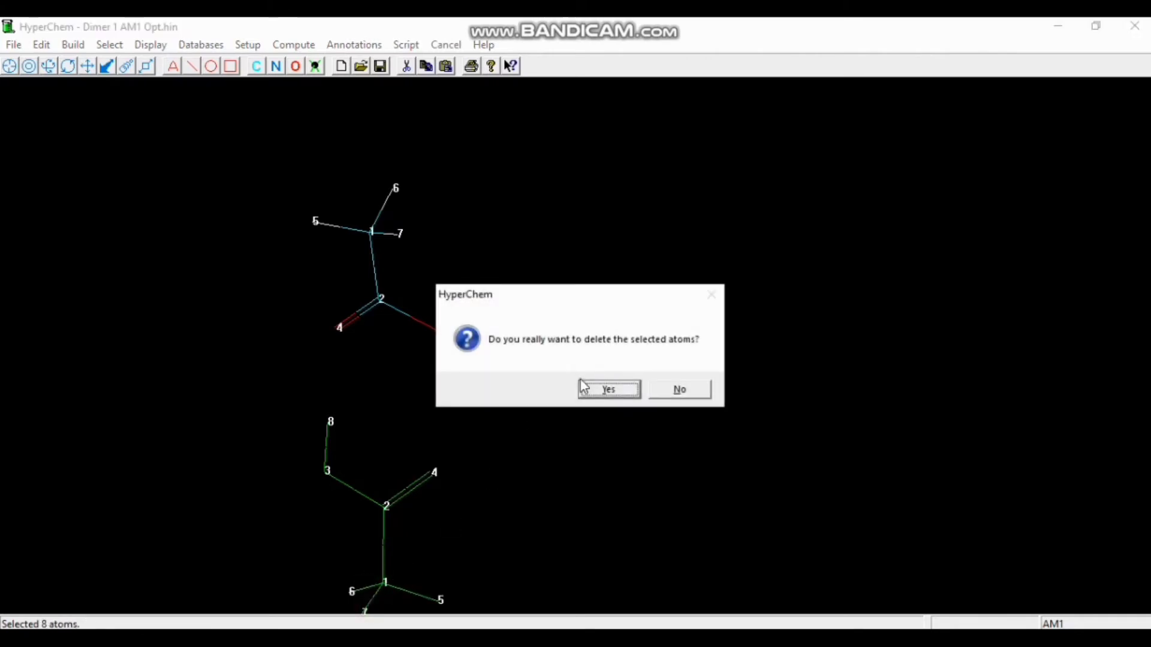
pyautogui.click(606, 390)
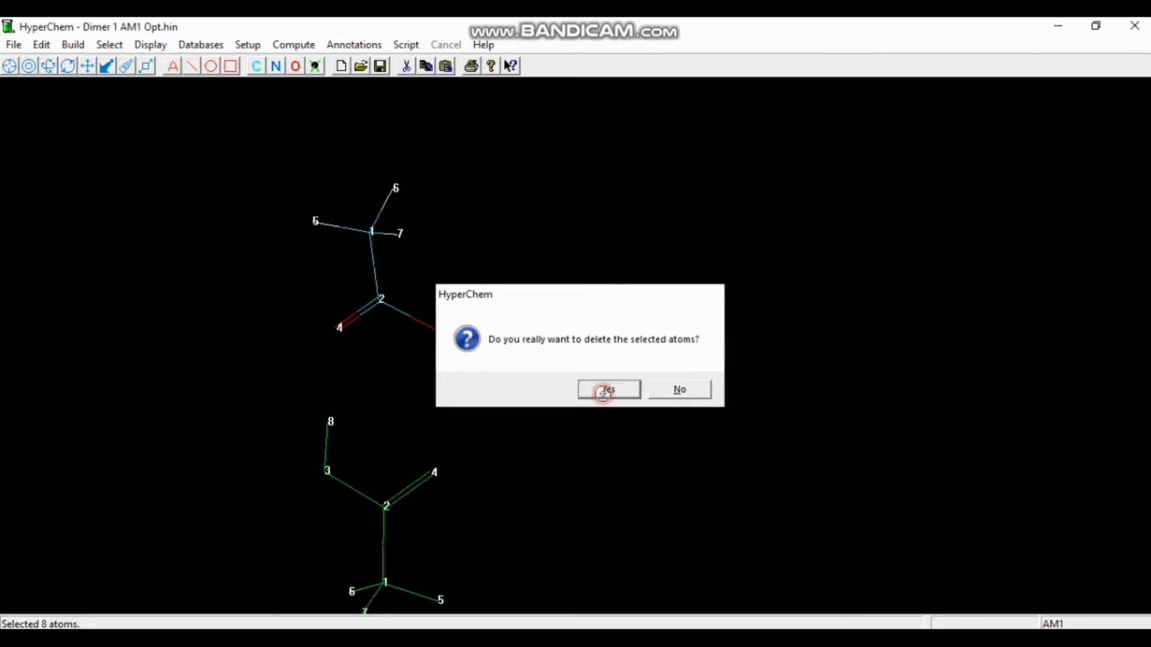
# Run a single-point AM1 calculation on the upper acetic acid molecule and save it as a new file named Dimer 1 AM1 as2 SP
pyautogui.click(292, 45)
pyautogui.click(297, 89)
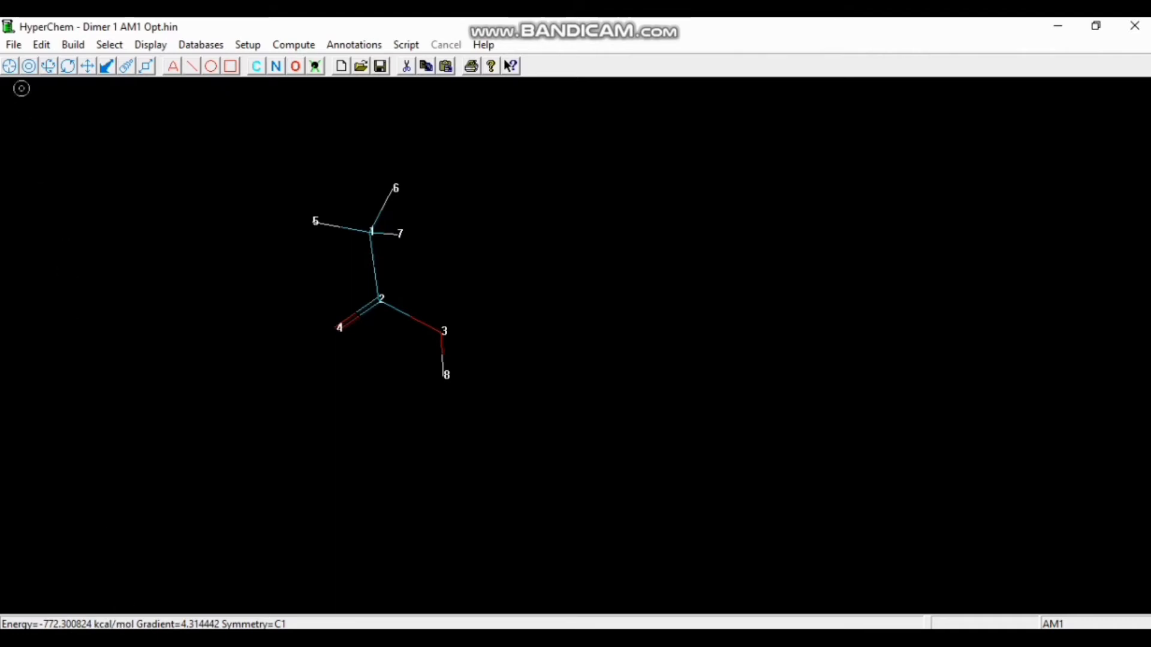
pyautogui.click(13, 45)
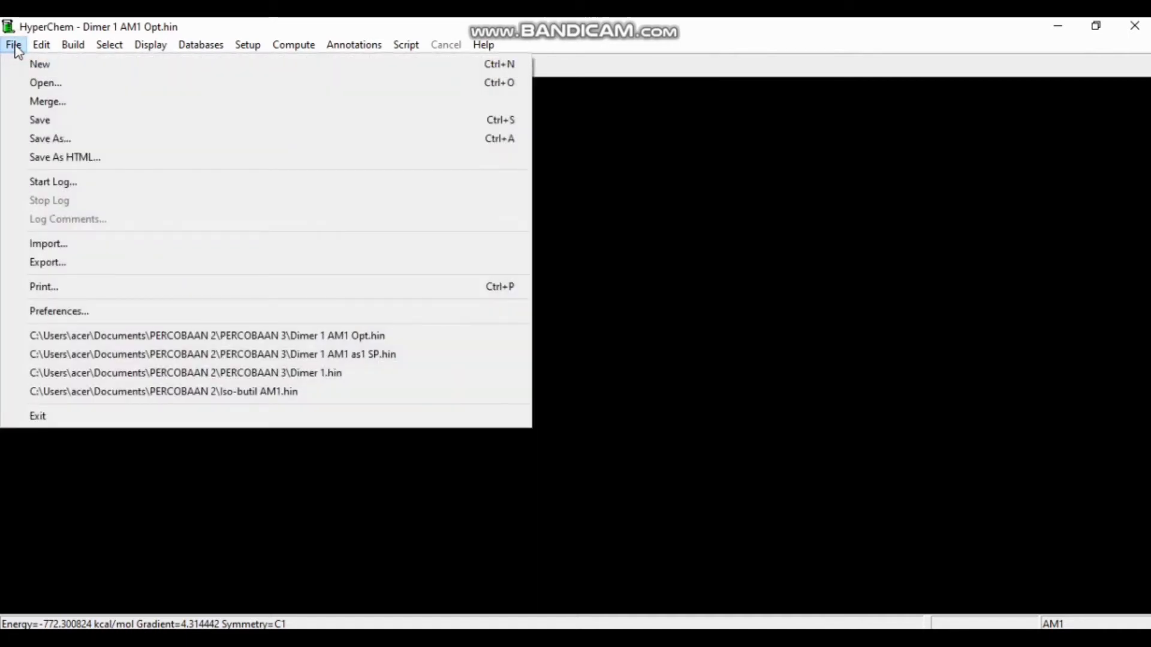
pyautogui.click(26, 135)
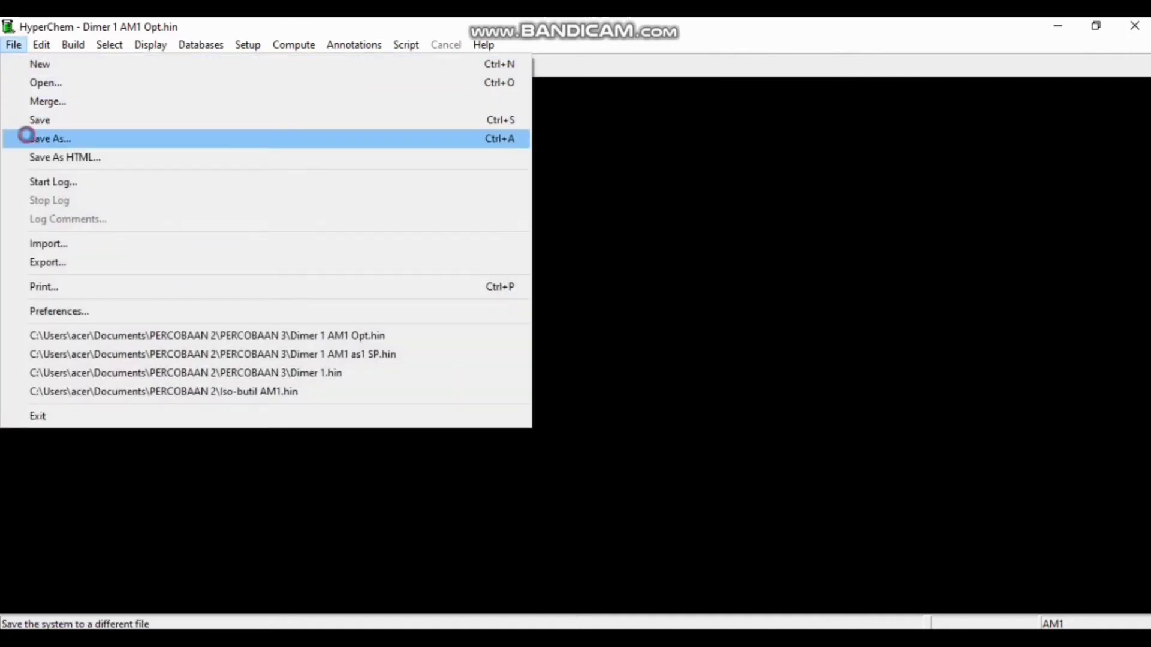
pyautogui.write('d')
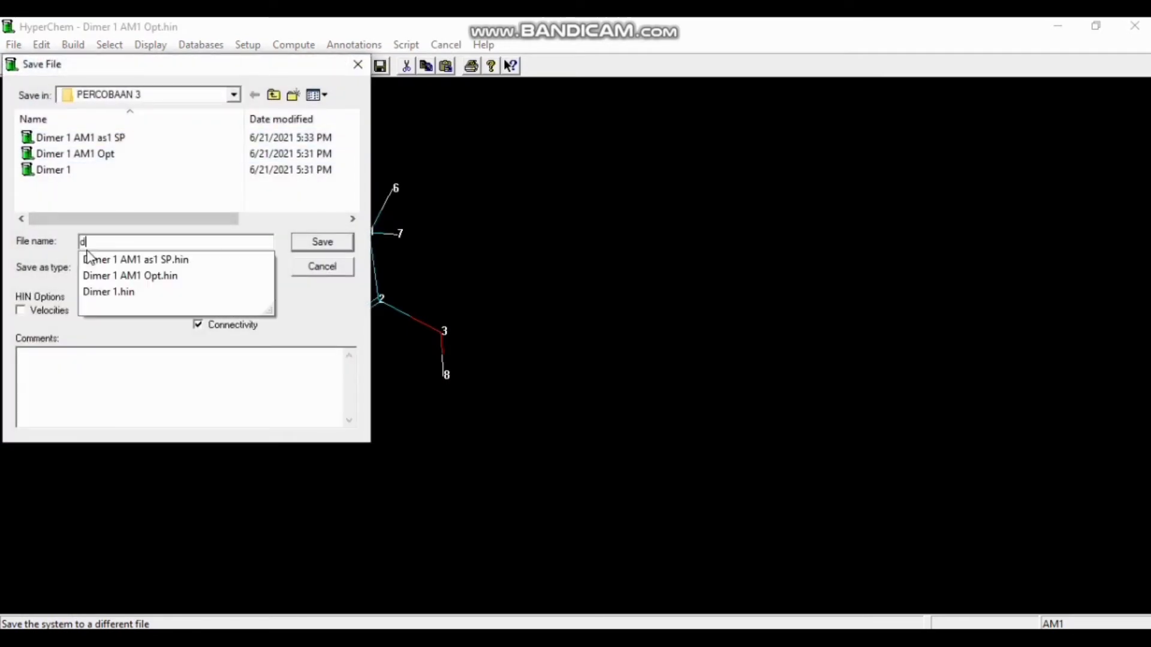
pyautogui.press('BackSpace')
pyautogui.write('Dimer 1 ')
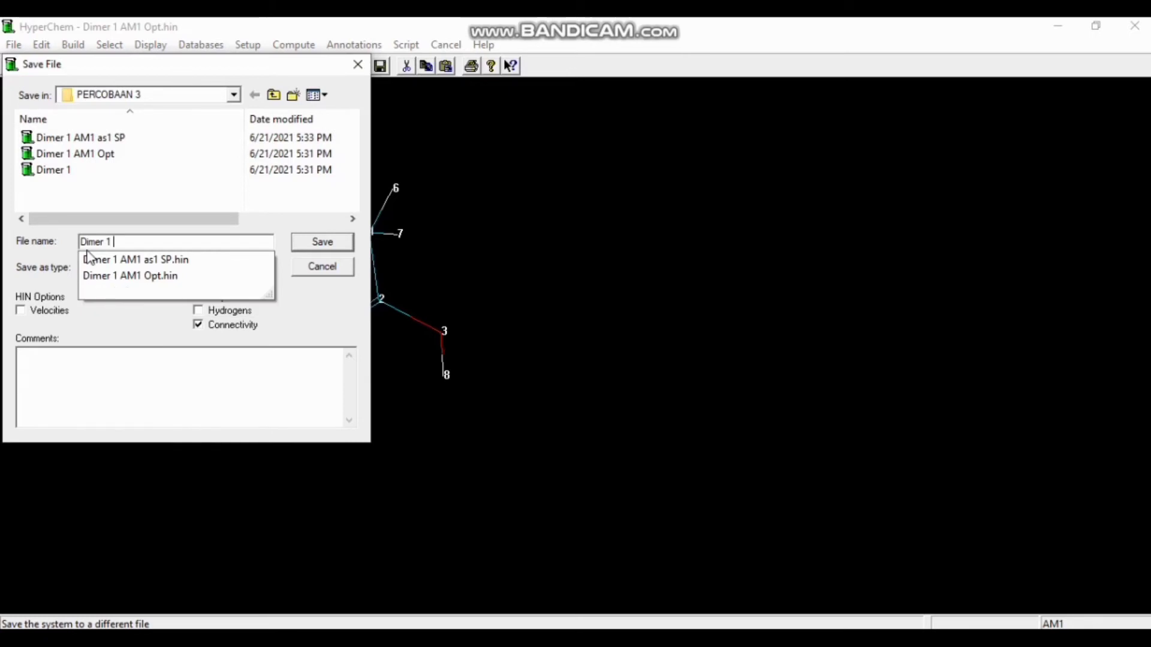
pyautogui.write('AM1 a')
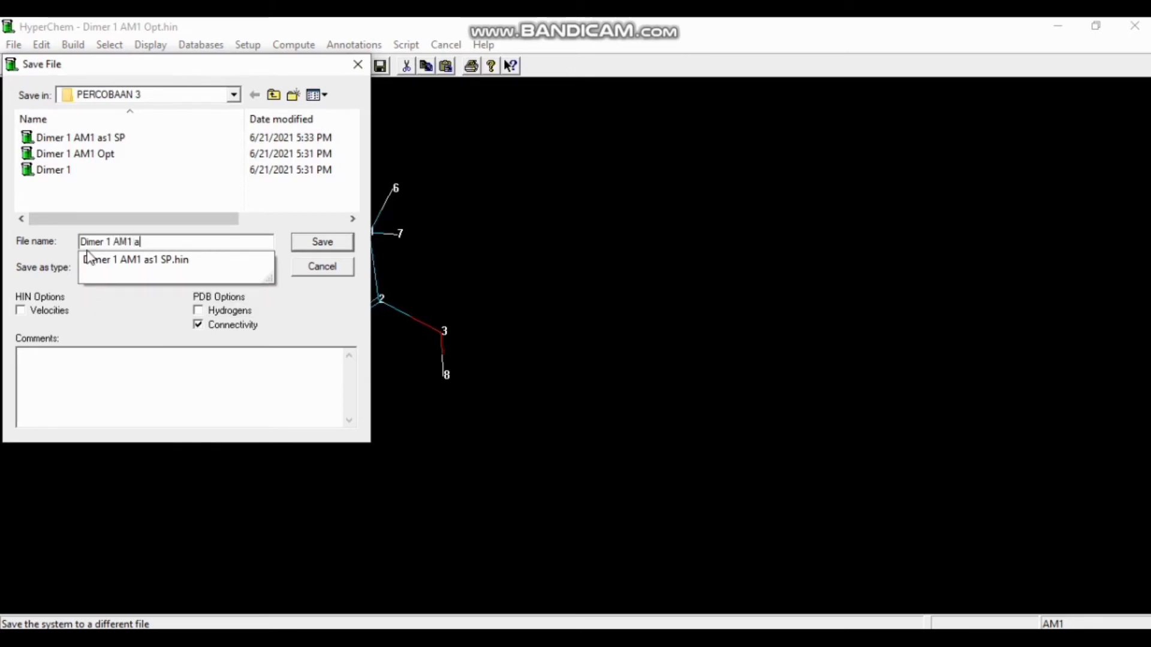
pyautogui.write('s2 SP')
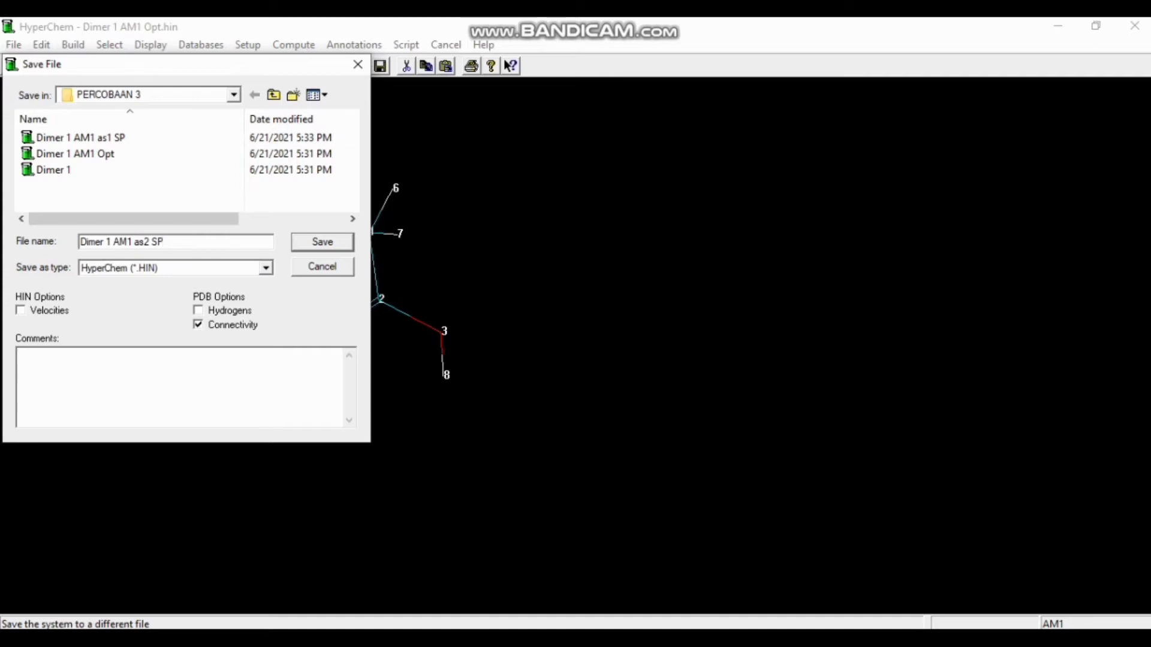
pyautogui.click(322, 243)
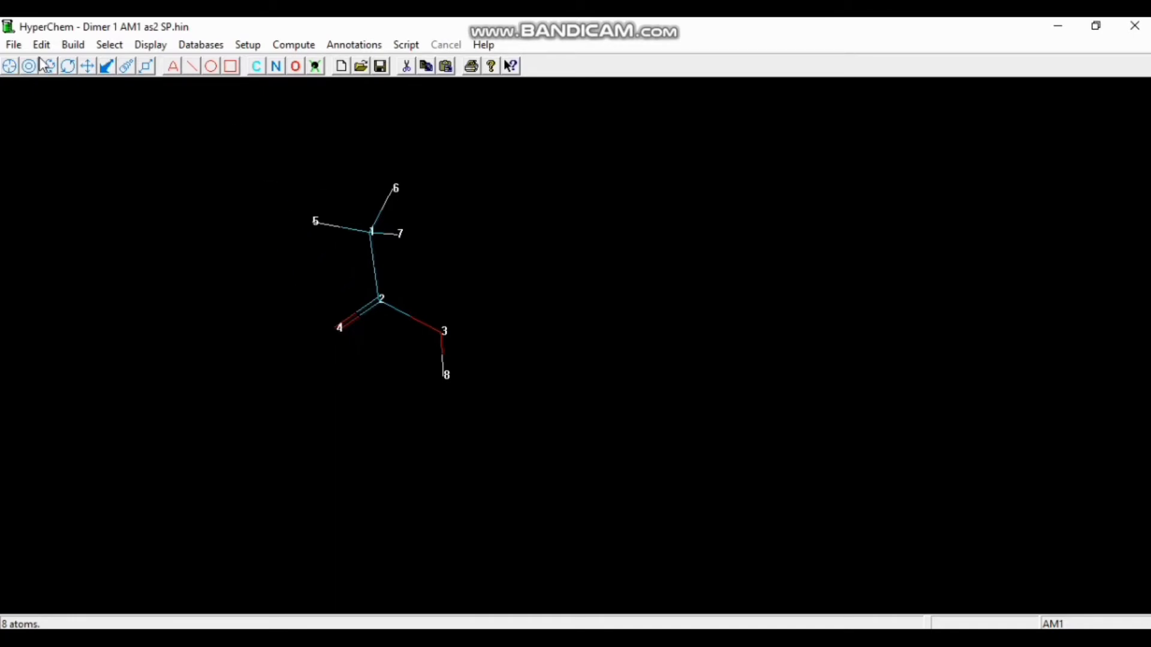
# Open the original unoptimized dimer file Dimer 1 from the PERCOBAAN 3 folder
pyautogui.click(18, 46)
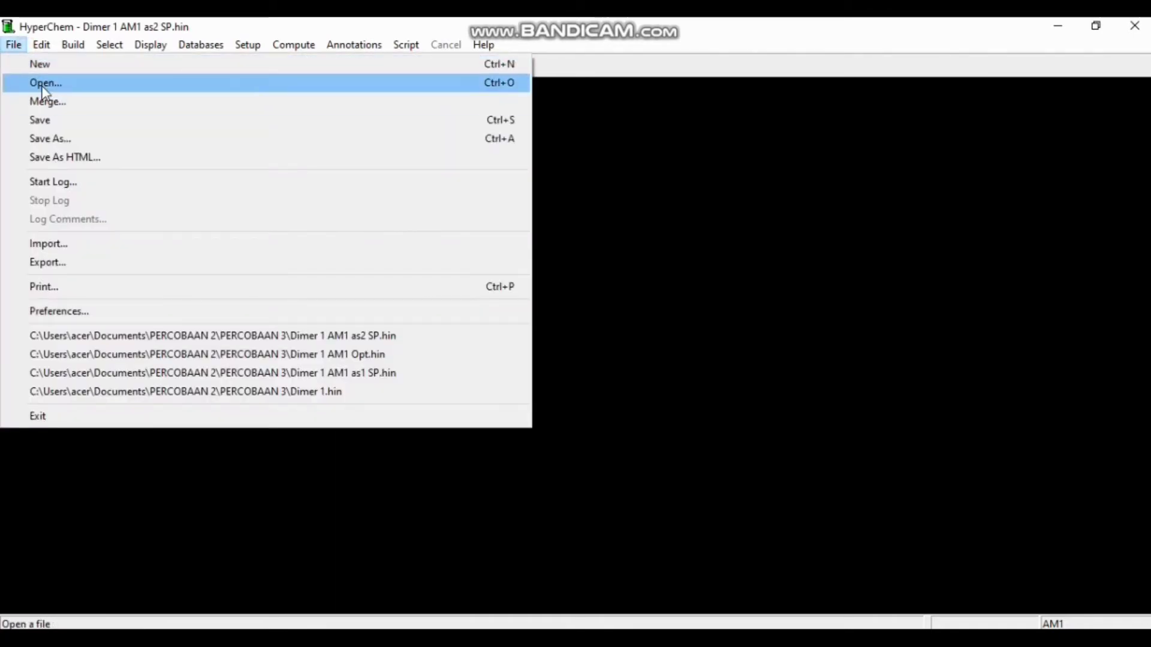
pyautogui.click(42, 84)
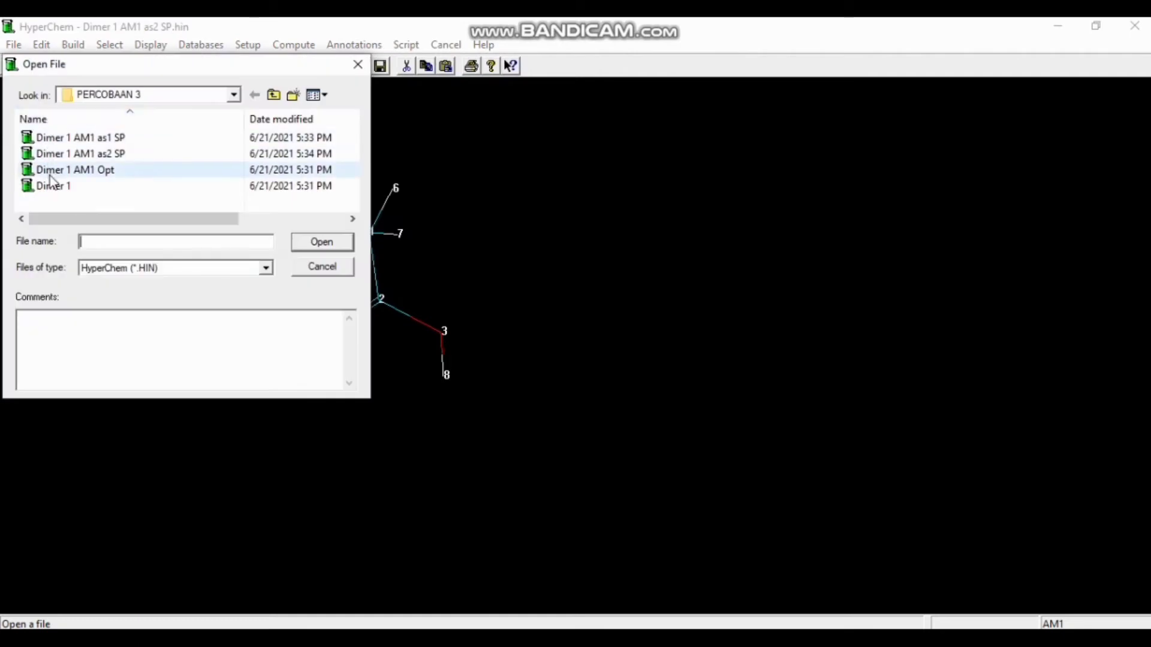
pyautogui.click(52, 187)
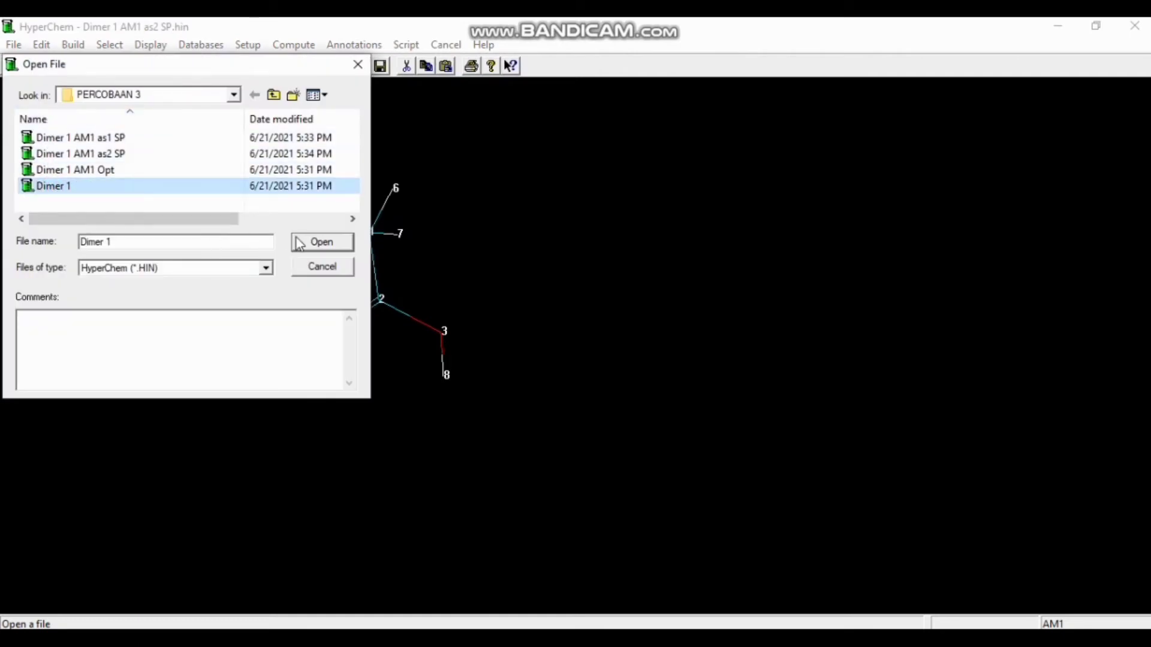
pyautogui.click(319, 243)
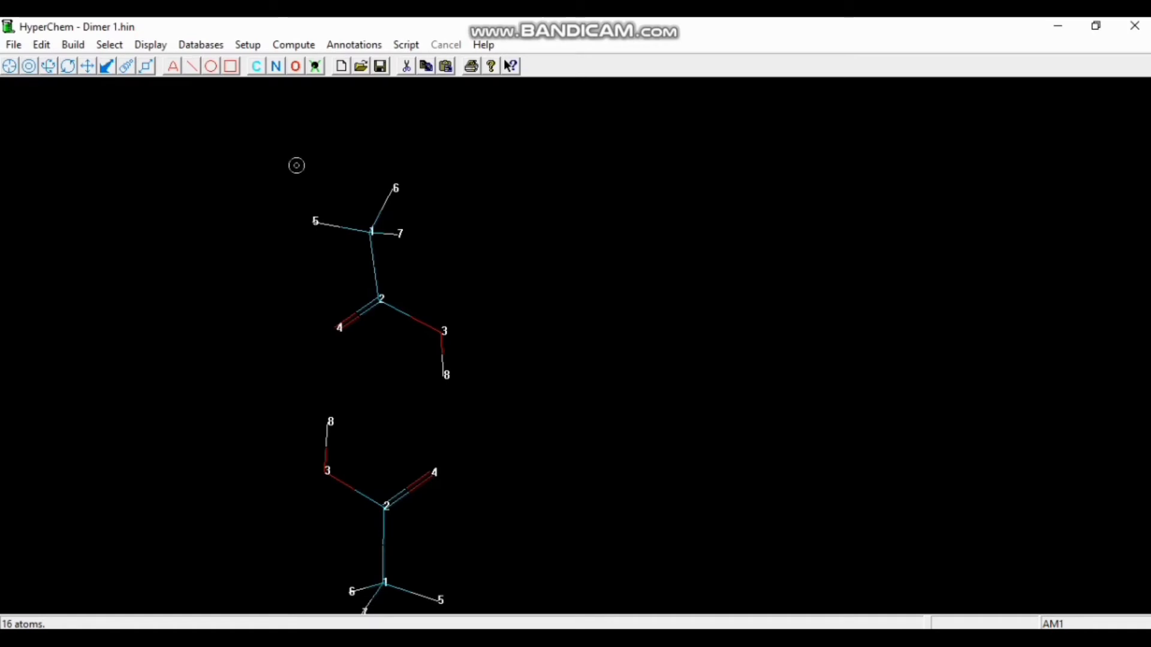
# Set the calculation method to molecular mechanics with the MM+ force field and recalculate the atom types
pyautogui.click(247, 46)
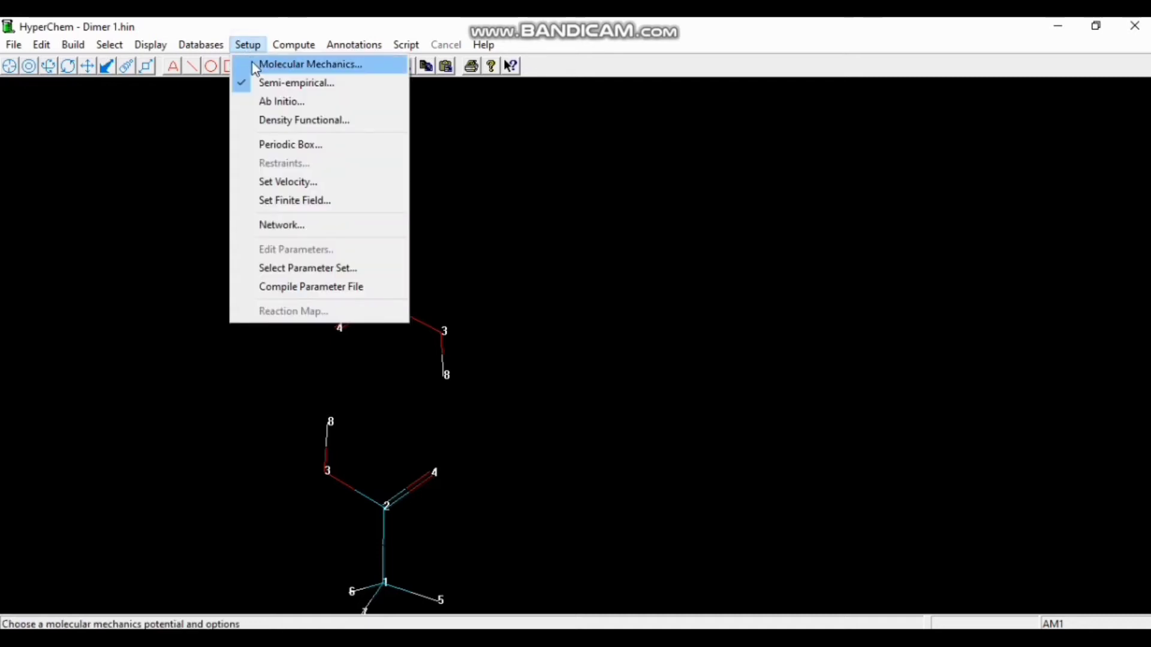
pyautogui.click(257, 64)
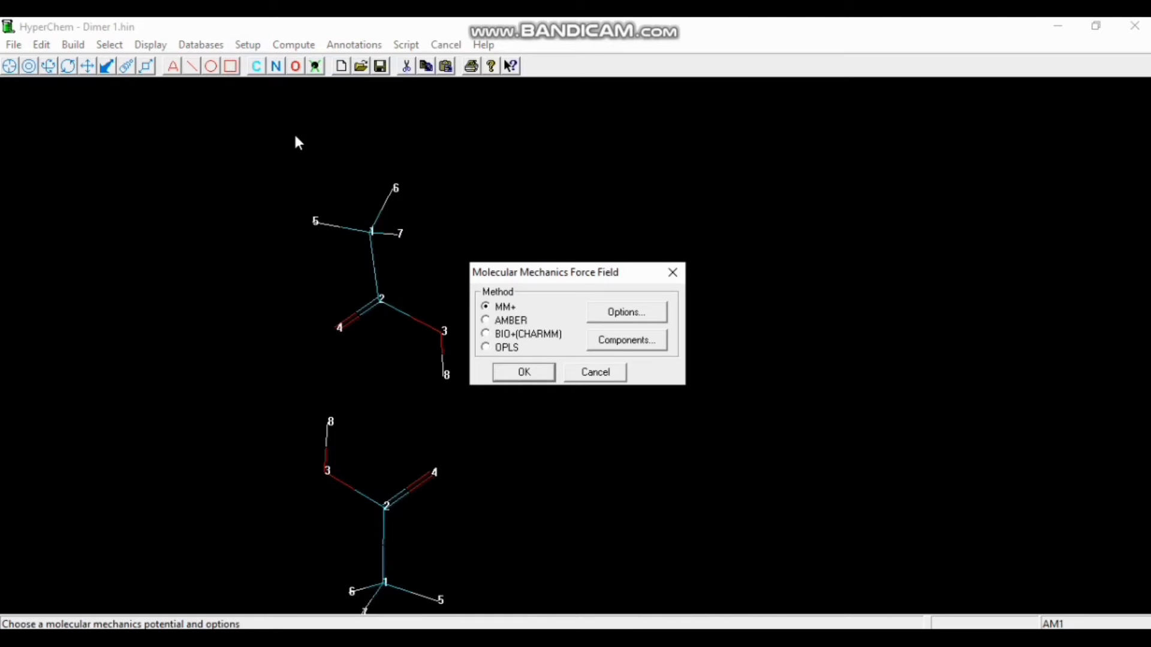
pyautogui.click(510, 375)
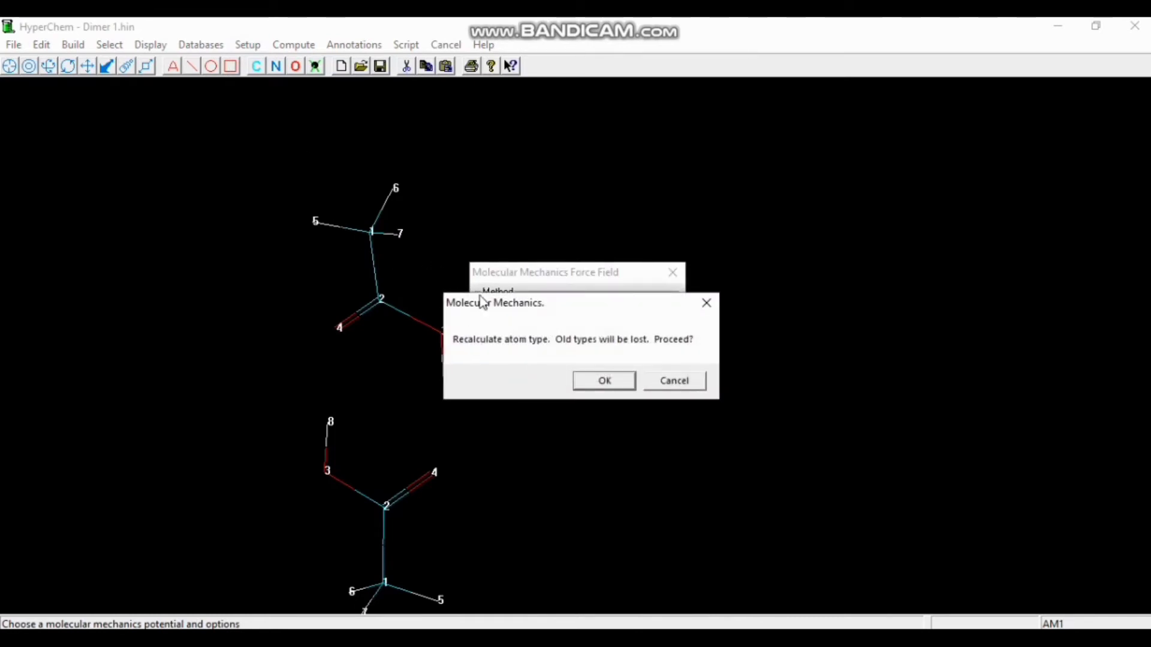
pyautogui.click(623, 382)
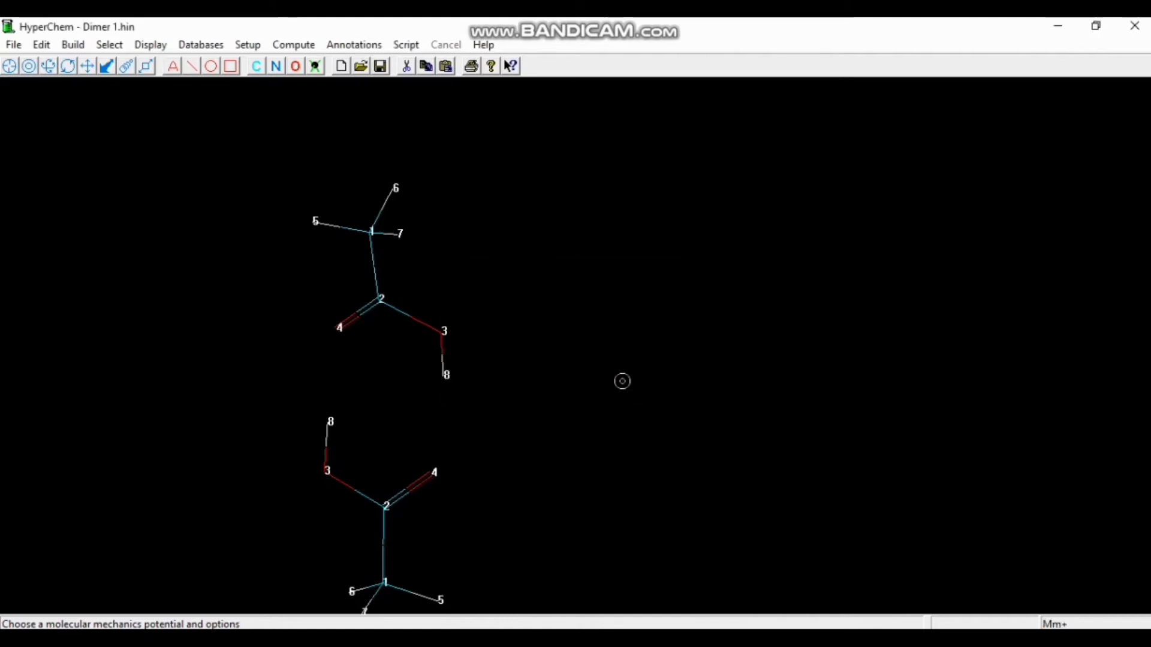
# Run a Polak-Ribiere MM+ geometry optimization of the dimer in vacuo with an RMS gradient of 0.1 and 1000 maximum cycles
pyautogui.click(296, 45)
pyautogui.click(311, 124)
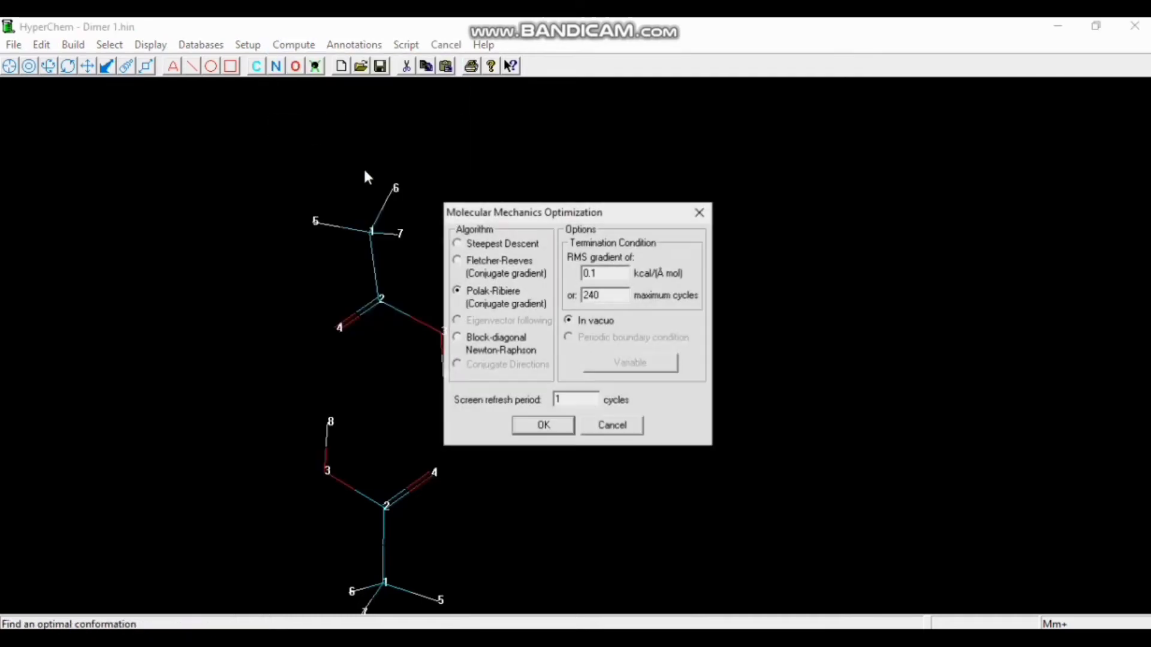
pyautogui.doubleClick(617, 294)
pyautogui.write('24')
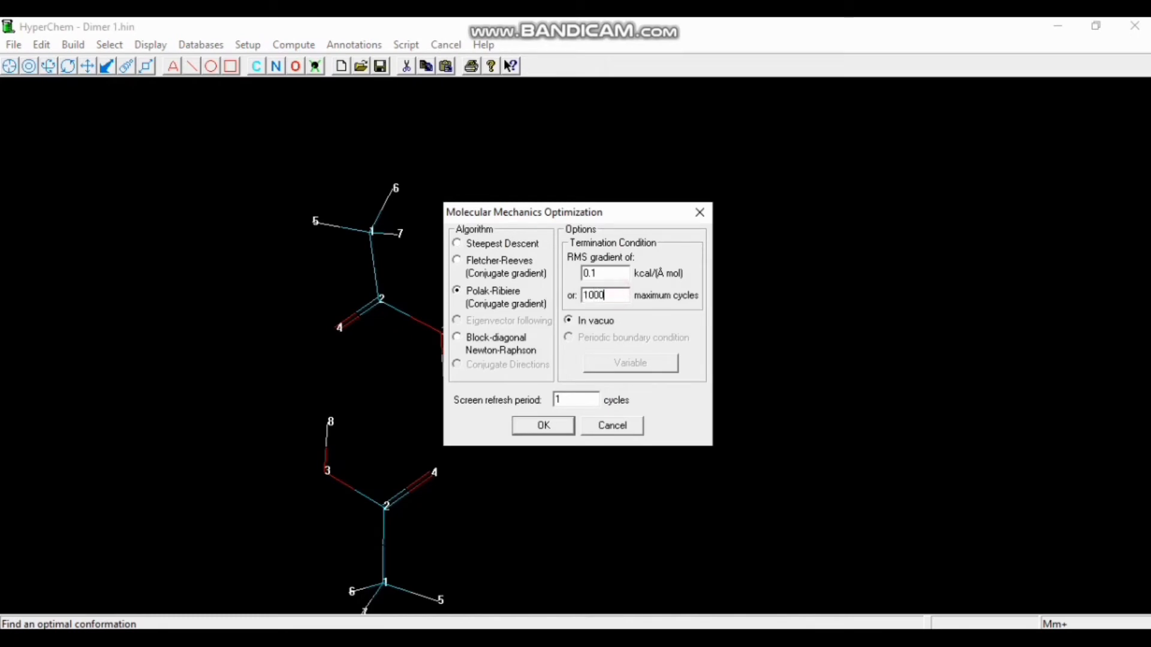
pyautogui.click(543, 426)
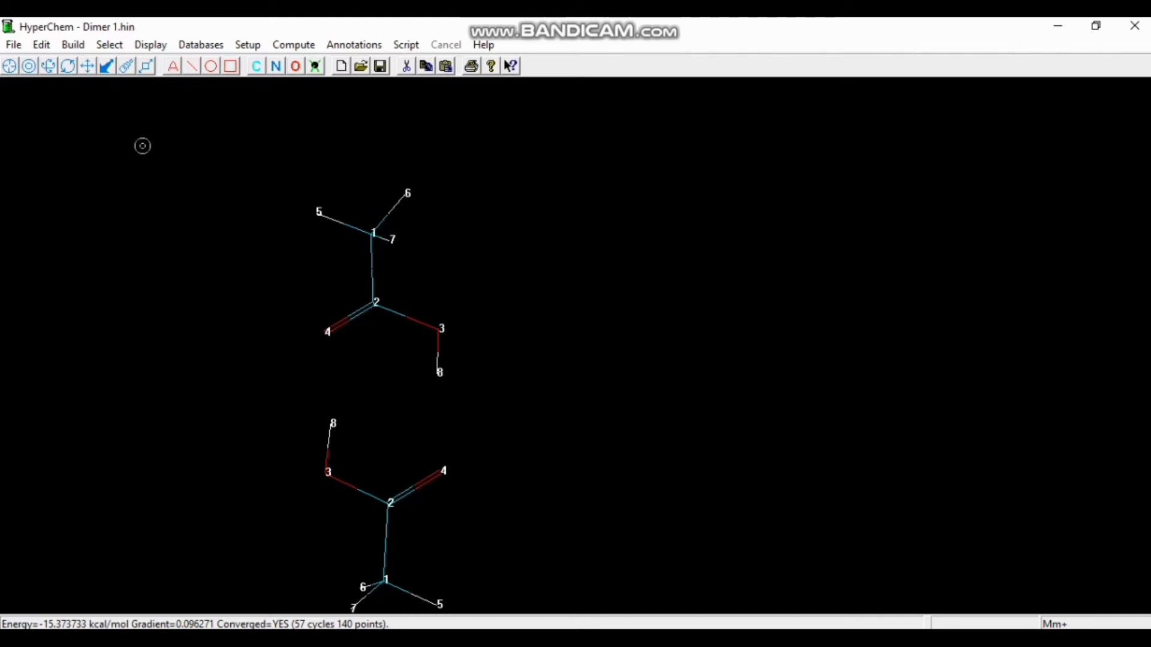
# Recompute the dimer's hydrogen bonds and save the optimized structure as a new file named Dimer 1 MM+ Opt
pyautogui.click(149, 46)
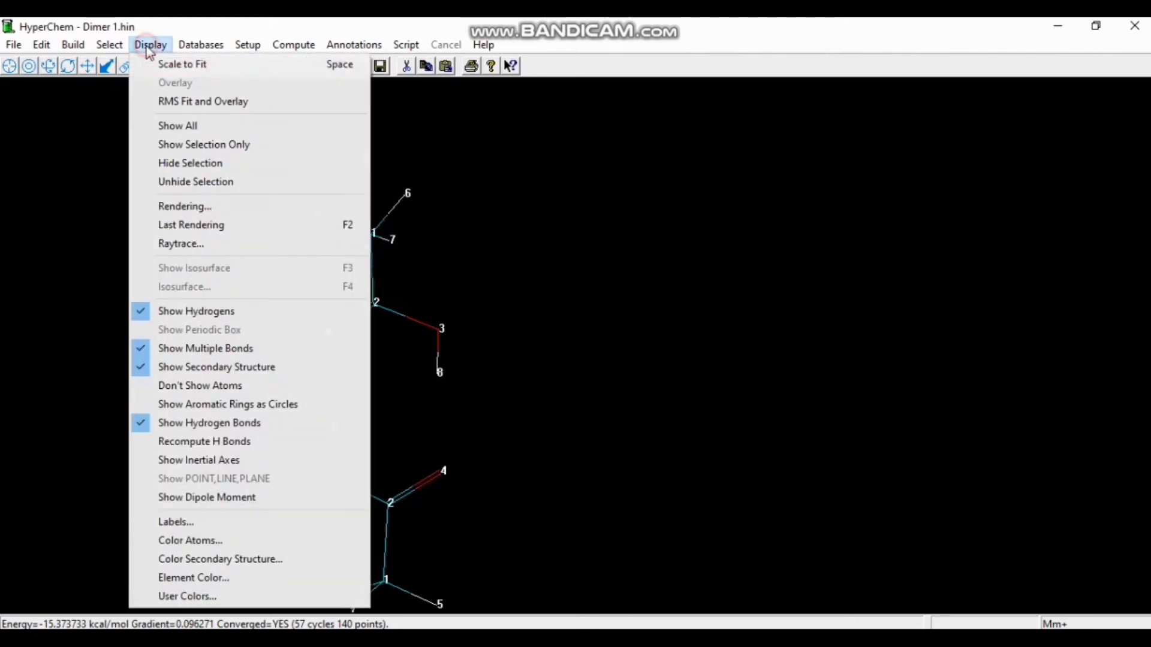
pyautogui.click(156, 445)
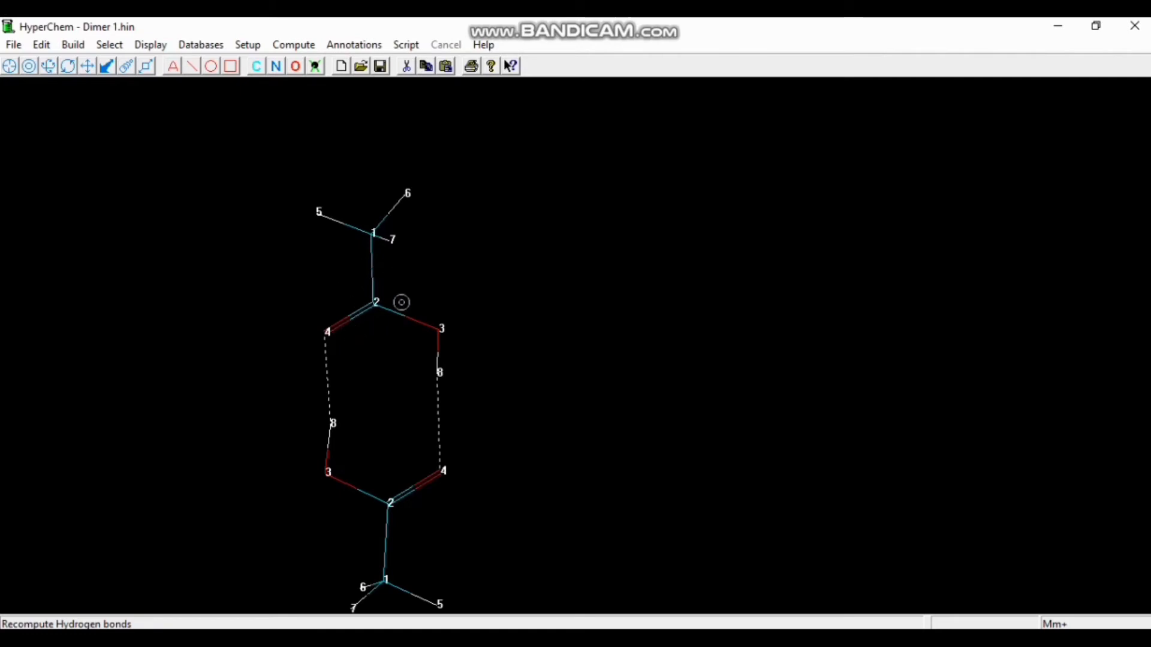
pyautogui.click(14, 44)
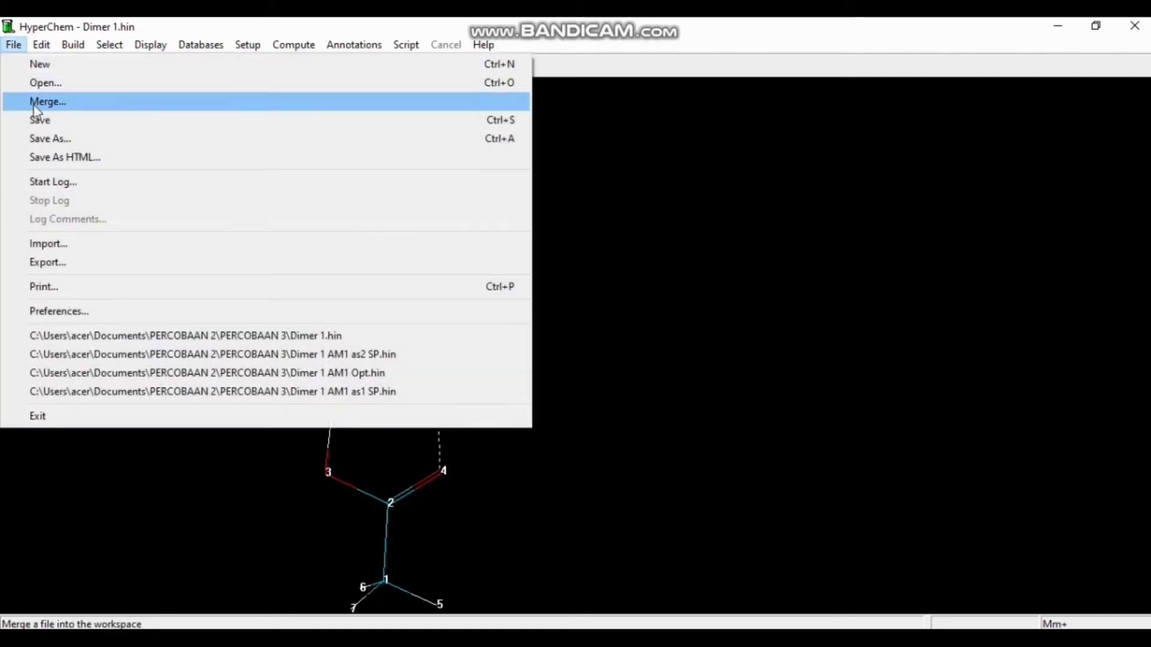
pyautogui.click(40, 138)
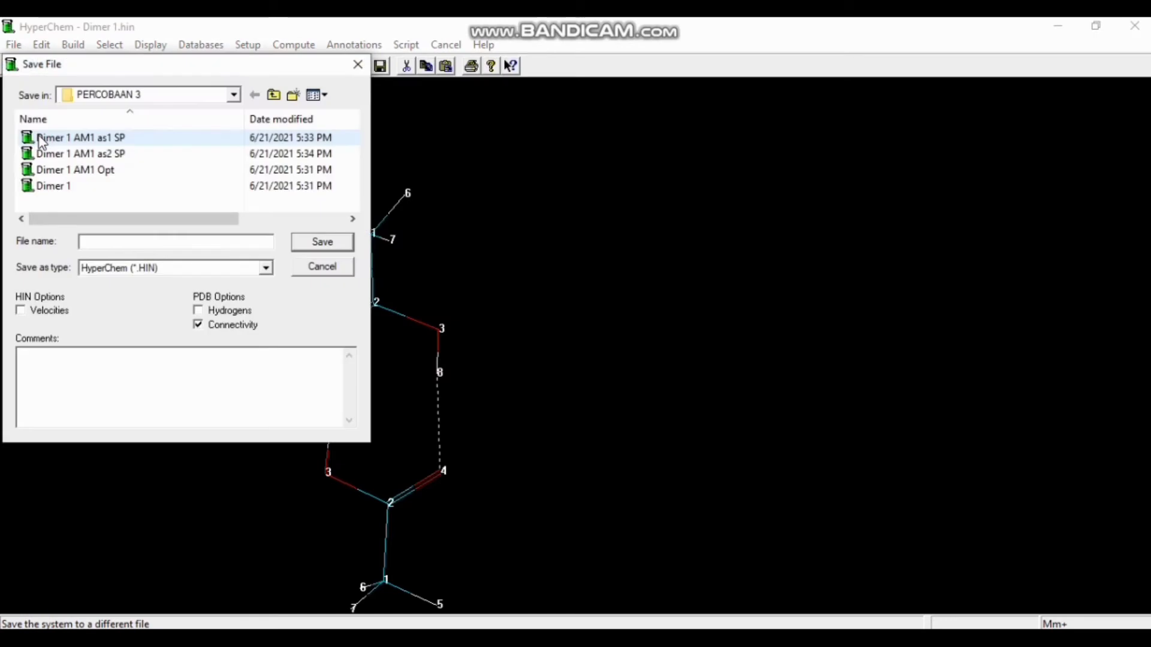
pyautogui.write('d')
pyautogui.press('BackSpace')
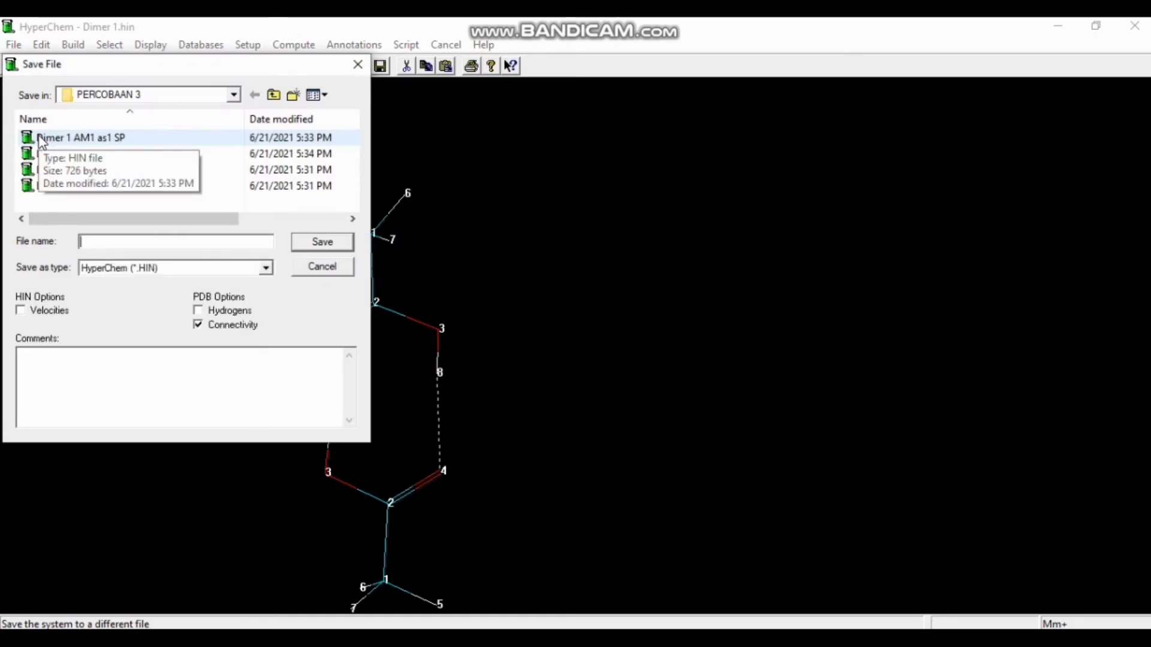
pyautogui.write('Dimer 1 MM')
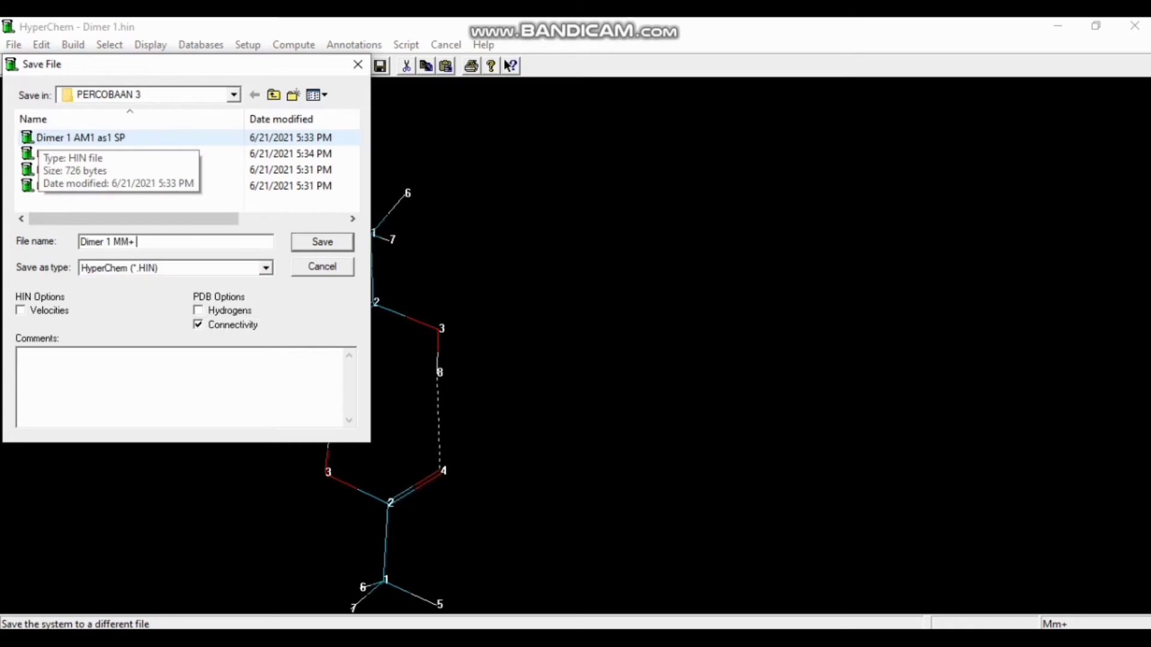
pyautogui.write('+ Opt')
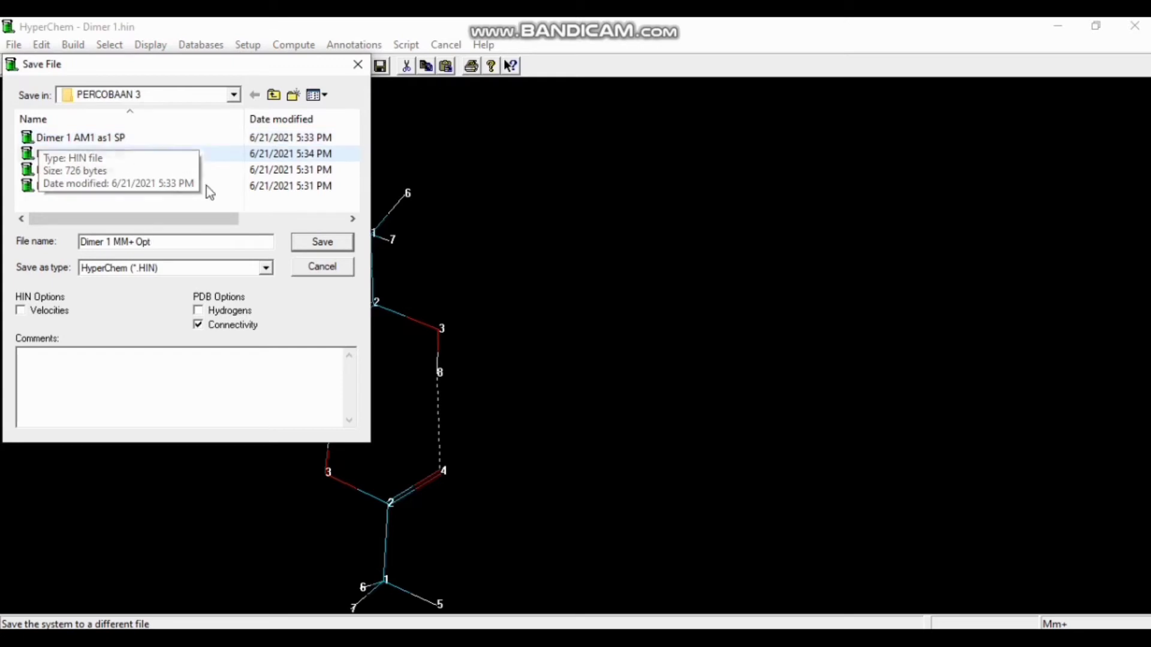
pyautogui.click(307, 242)
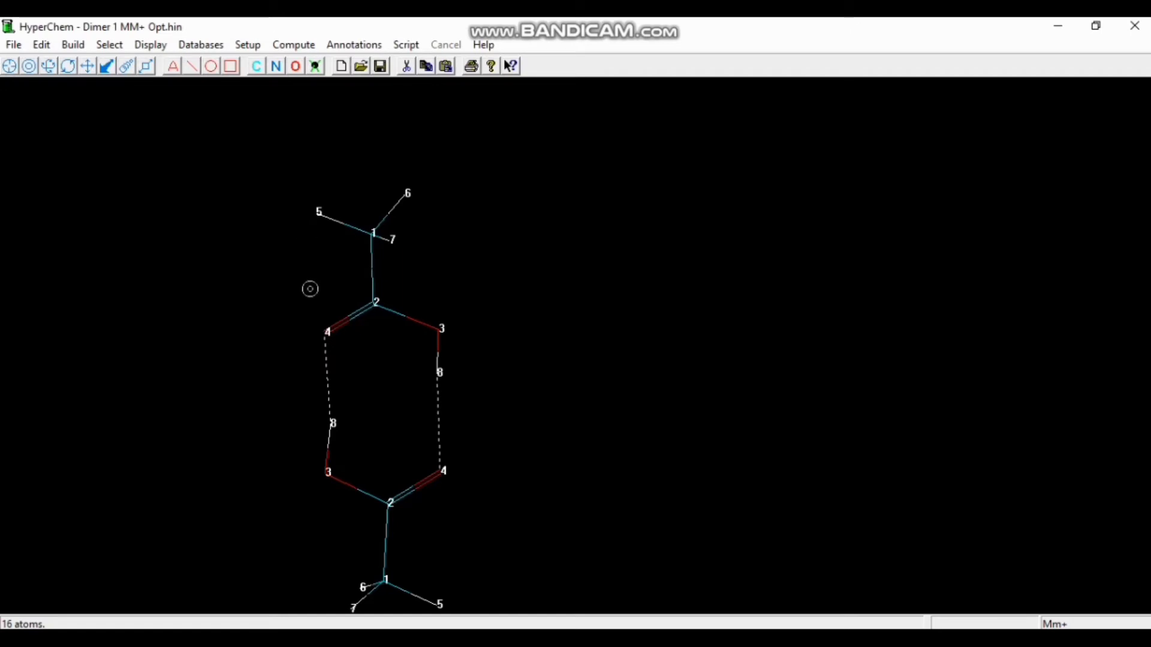
# Select all eight atoms of the upper acetic acid molecule and delete them, keeping only the lower molecule
pyautogui.click(383, 302)
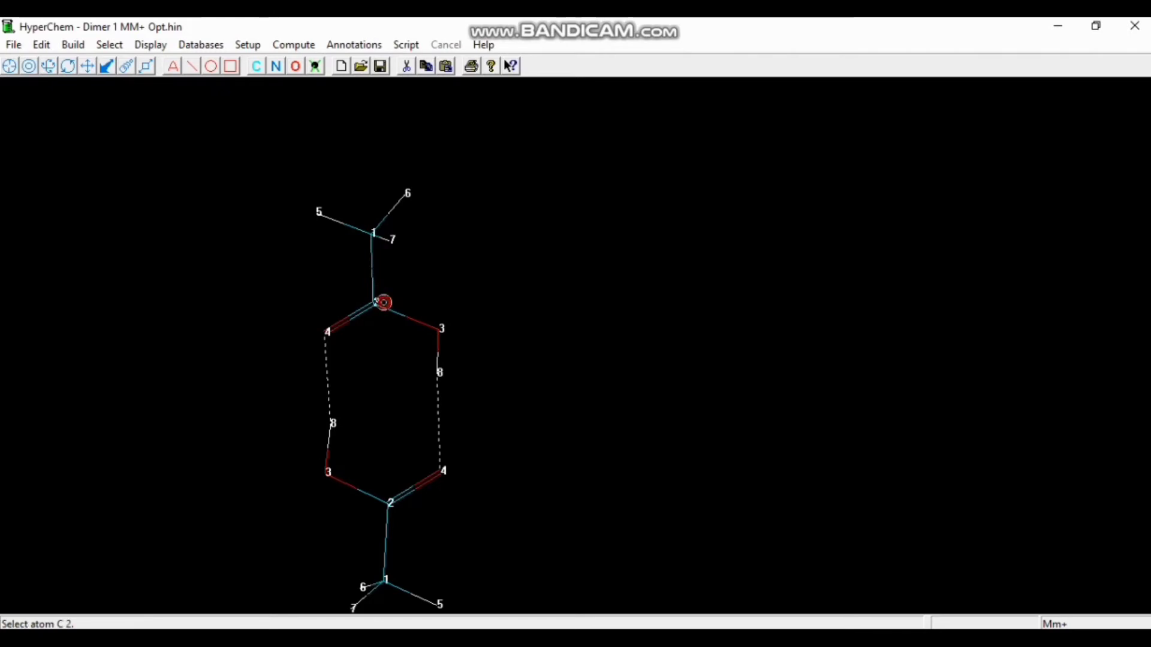
pyautogui.click(356, 311)
pyautogui.click(364, 239)
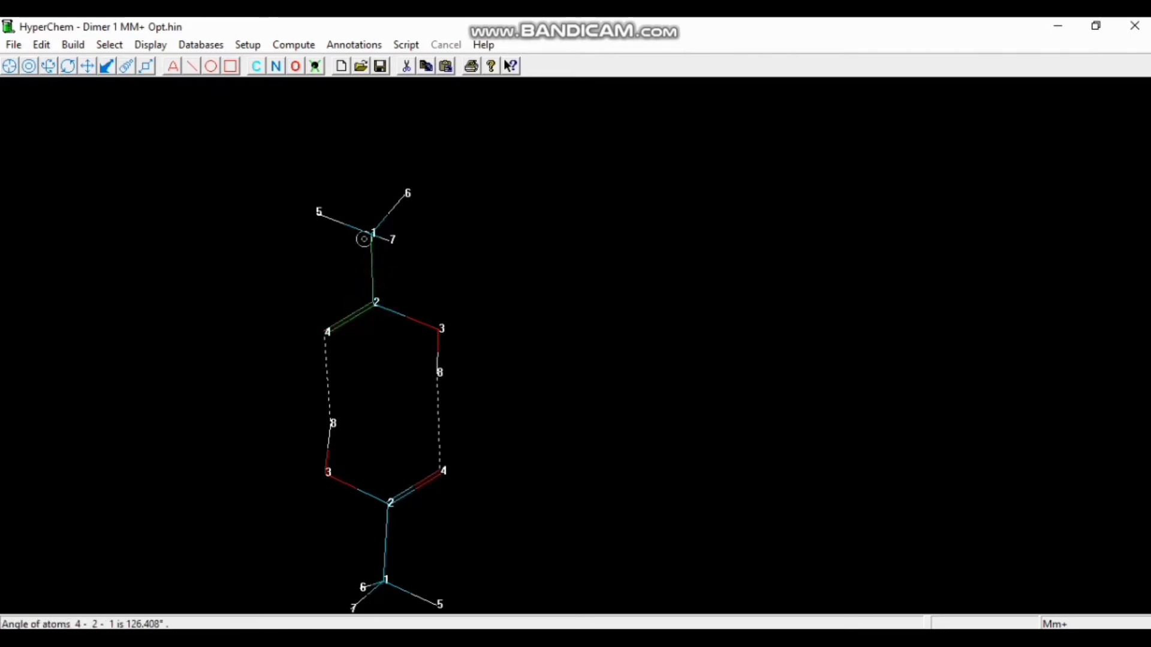
pyautogui.click(354, 226)
pyautogui.click(386, 239)
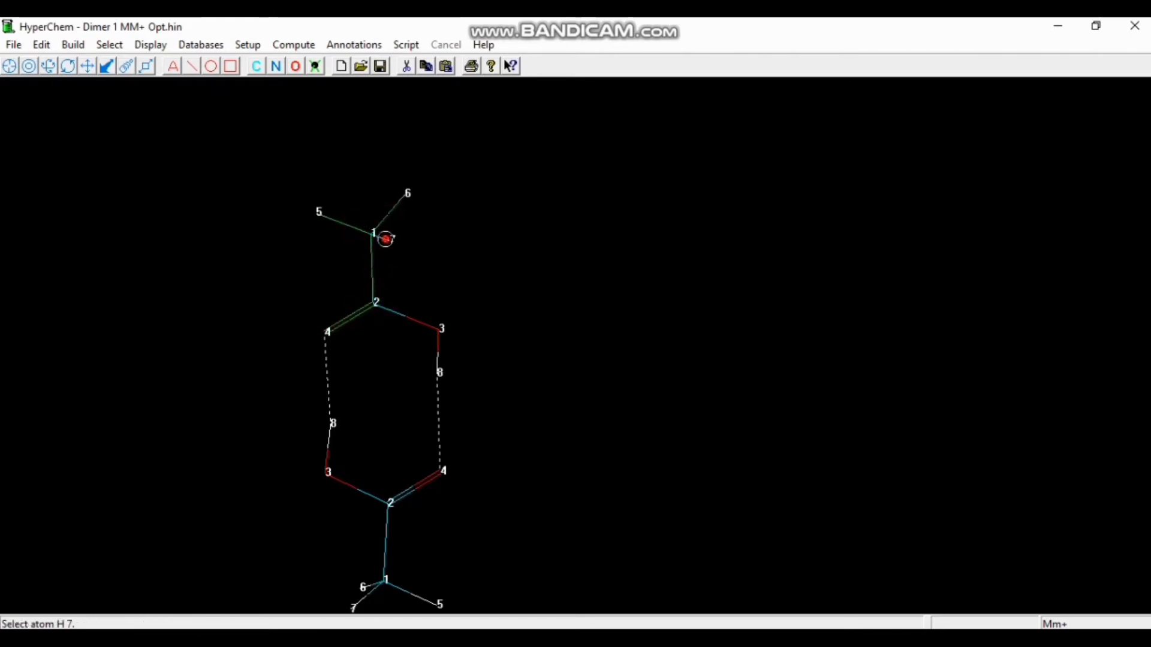
pyautogui.click(400, 311)
pyautogui.click(440, 352)
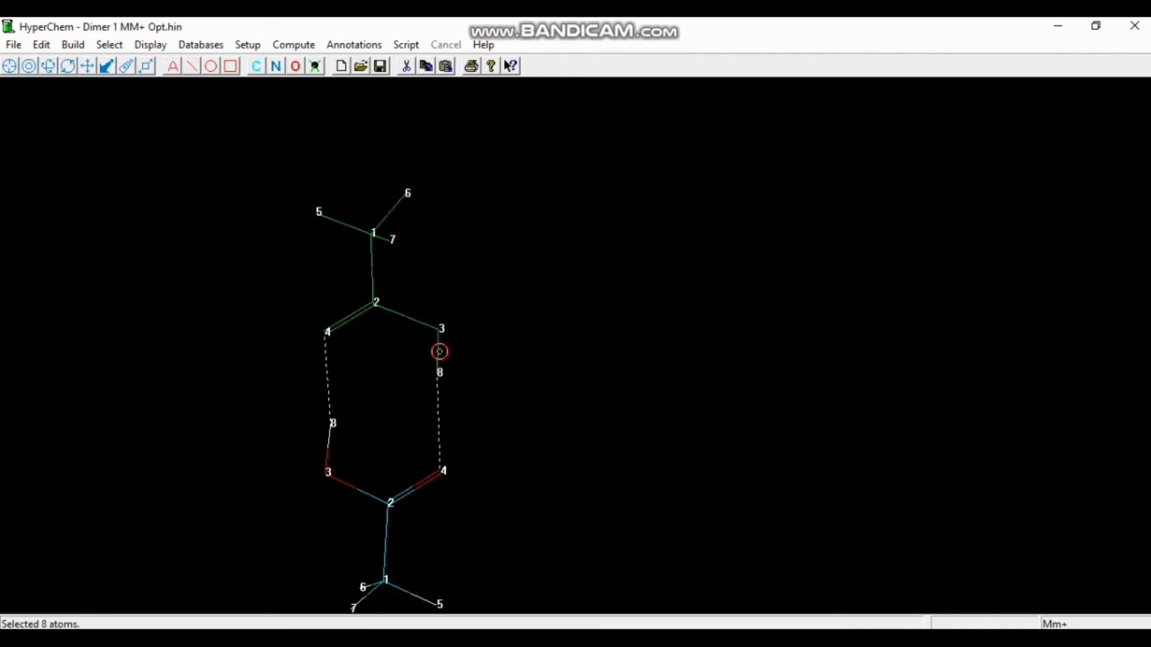
pyautogui.press('Delete')
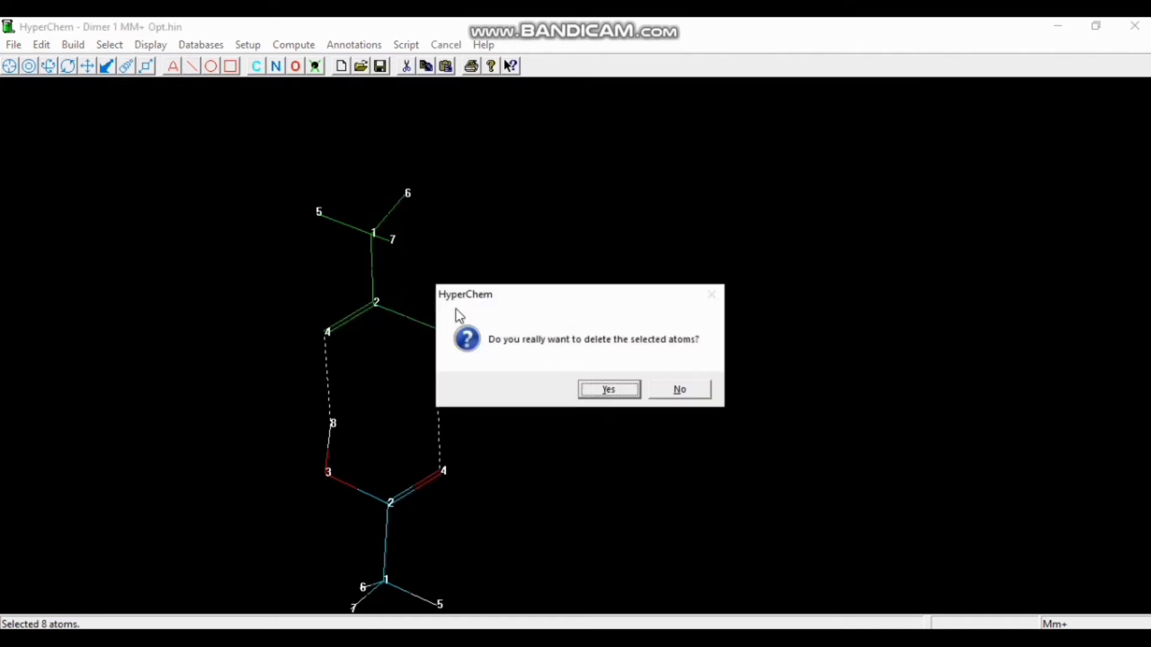
pyautogui.click(609, 391)
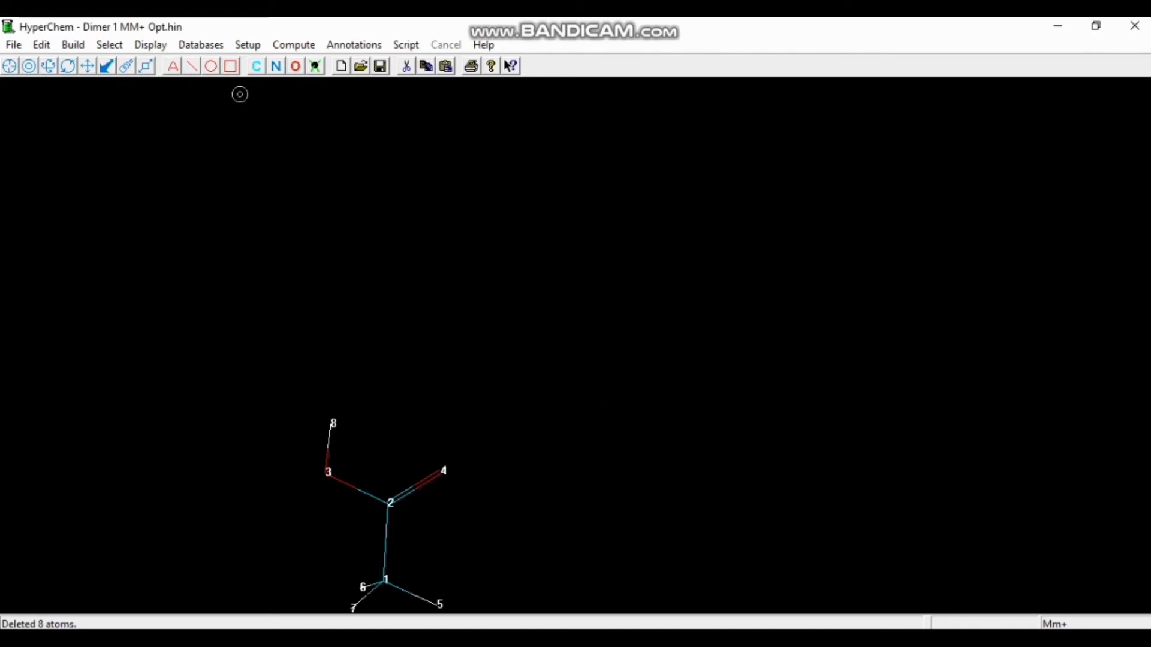
# Run a single-point MM+ calculation on the lower acetic acid molecule and save it as a new file named Dimer 1 MM+ as1 SP
pyautogui.click(289, 47)
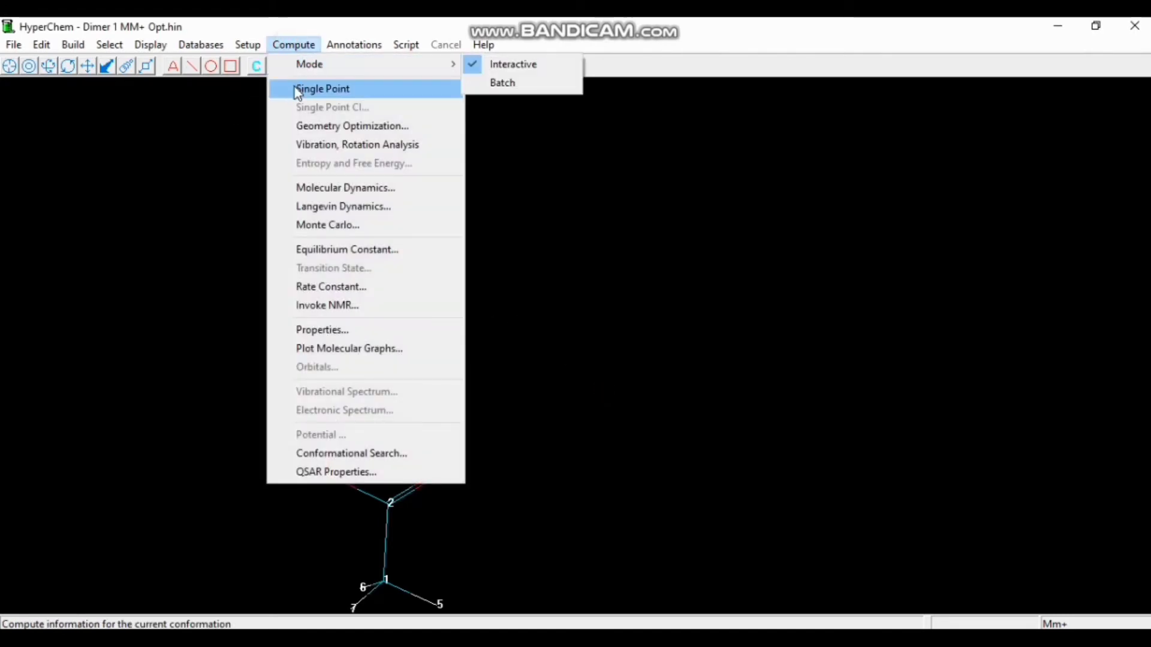
pyautogui.click(294, 88)
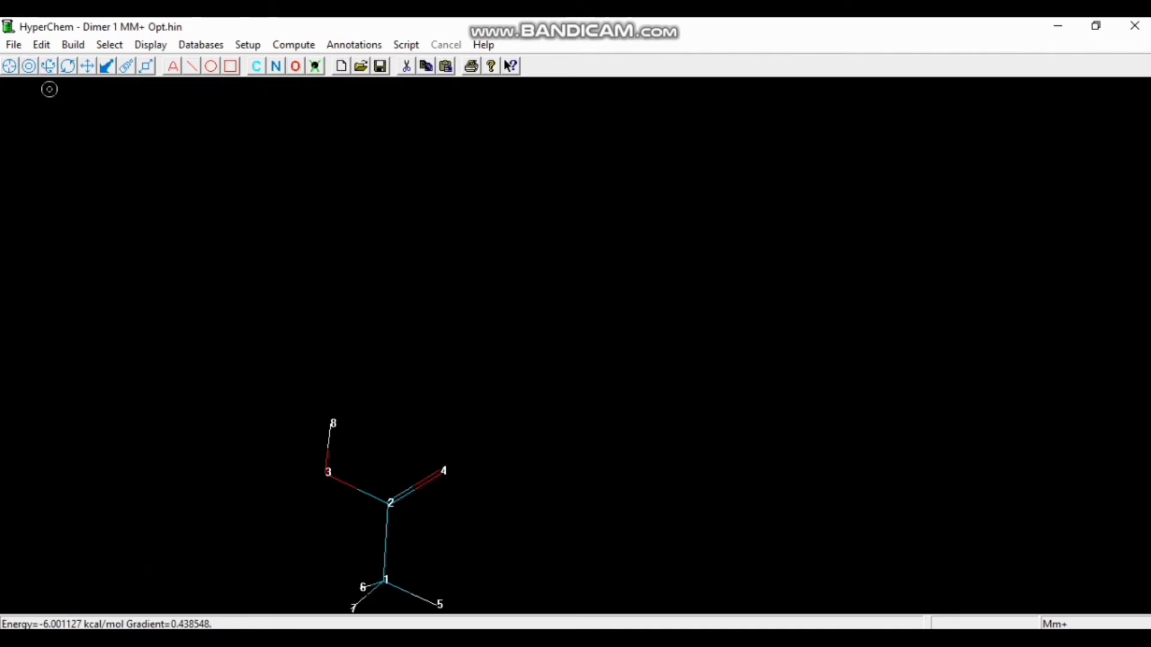
pyautogui.click(13, 44)
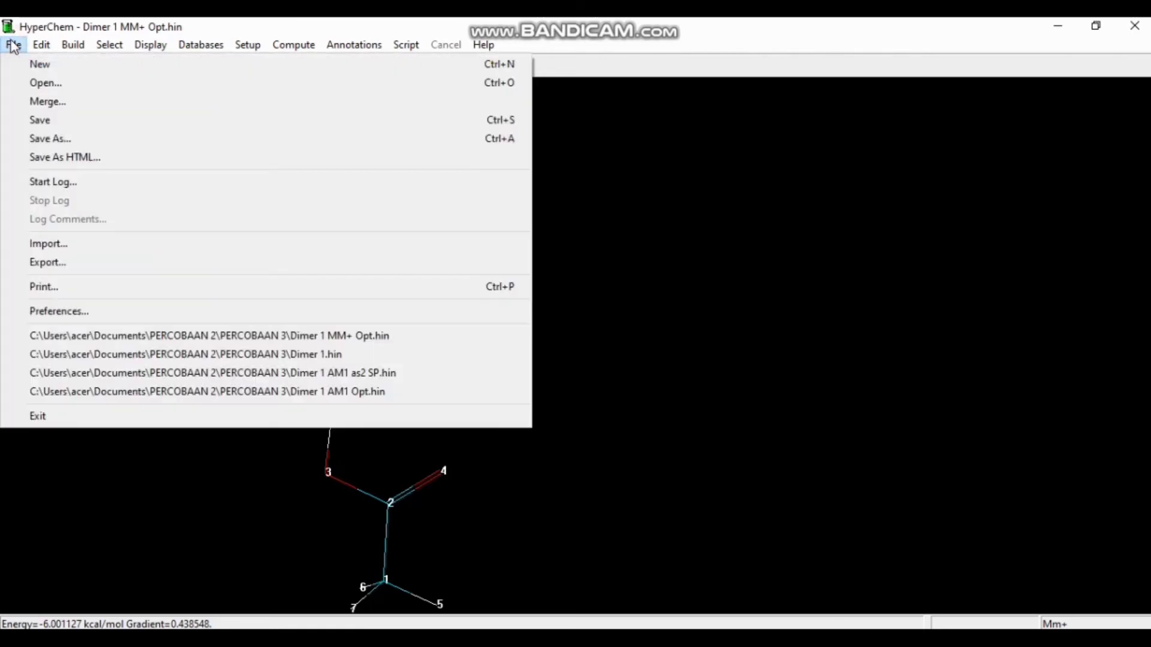
pyautogui.click(31, 141)
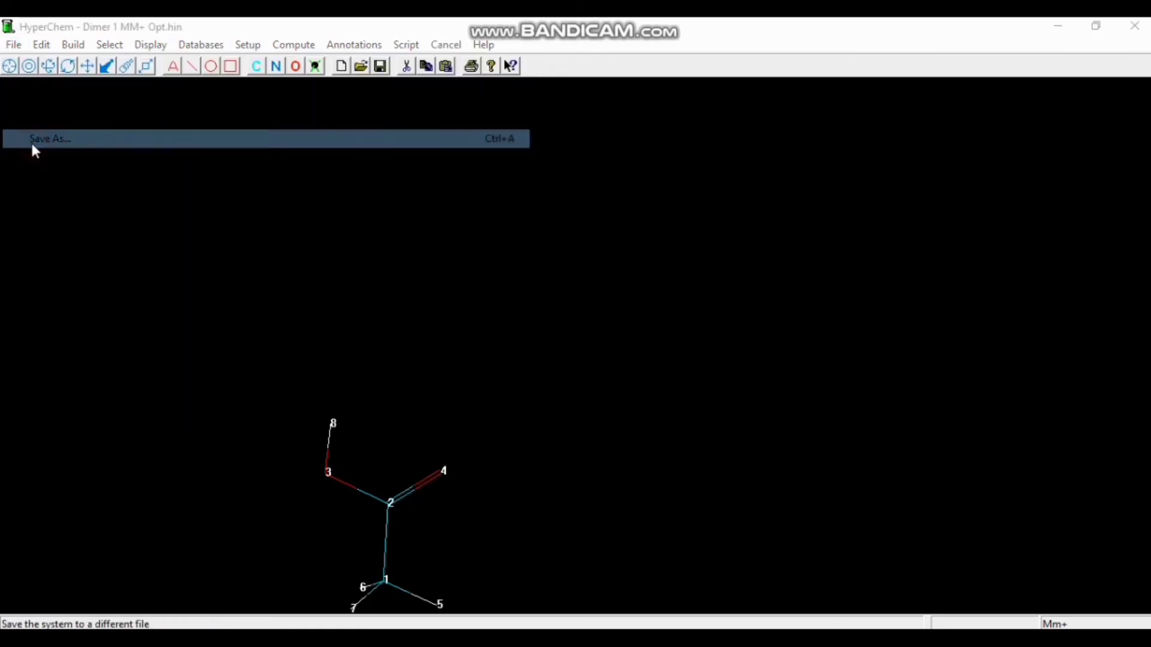
pyautogui.write('D')
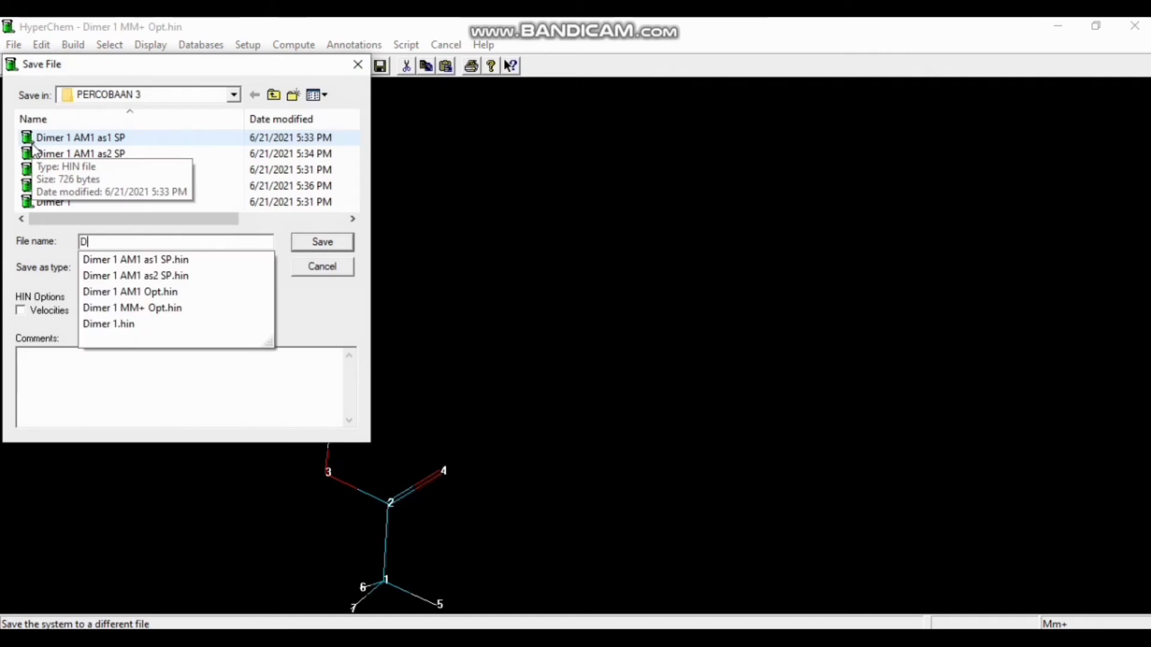
pyautogui.write('ime')
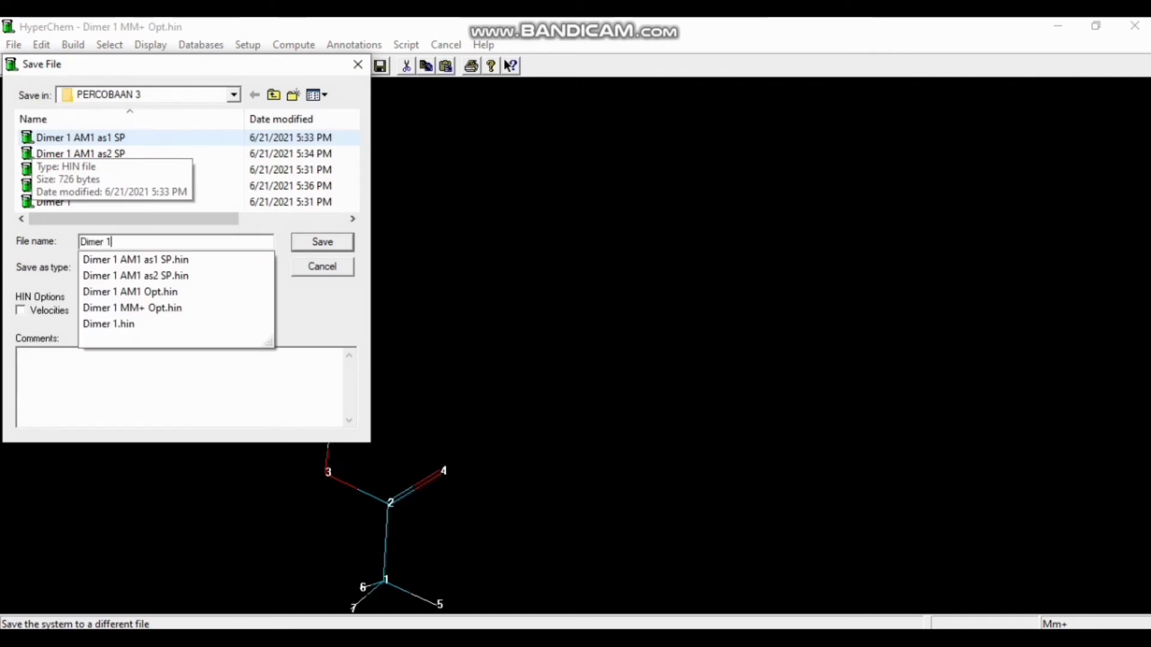
pyautogui.write('r 1 MM')
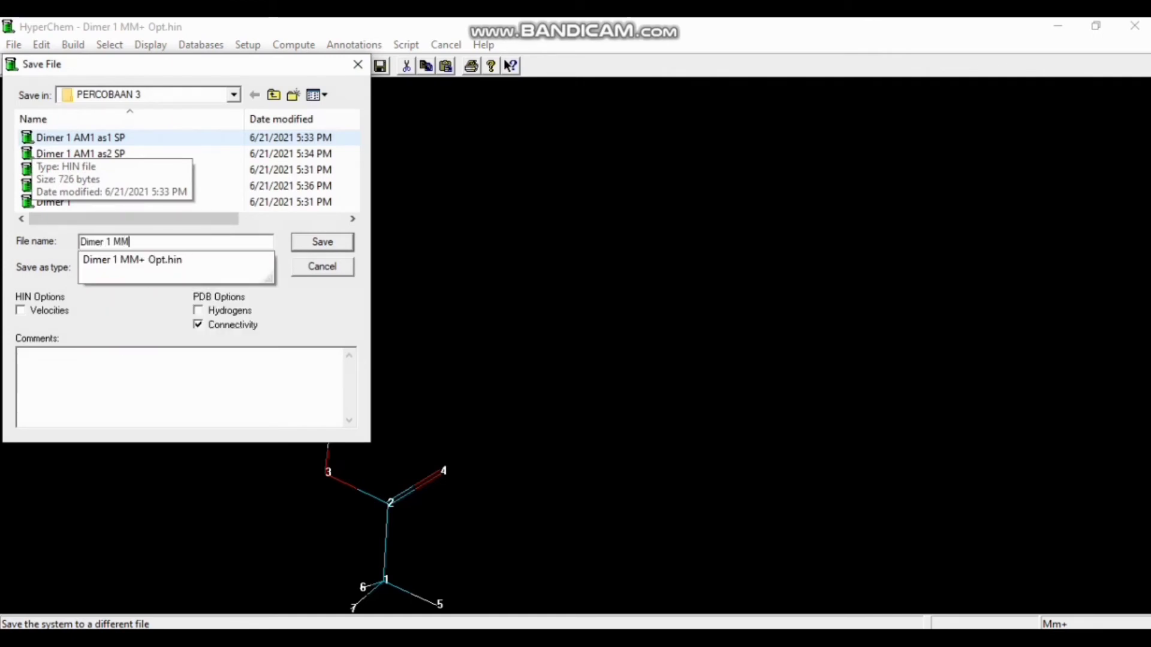
pyautogui.write('+')
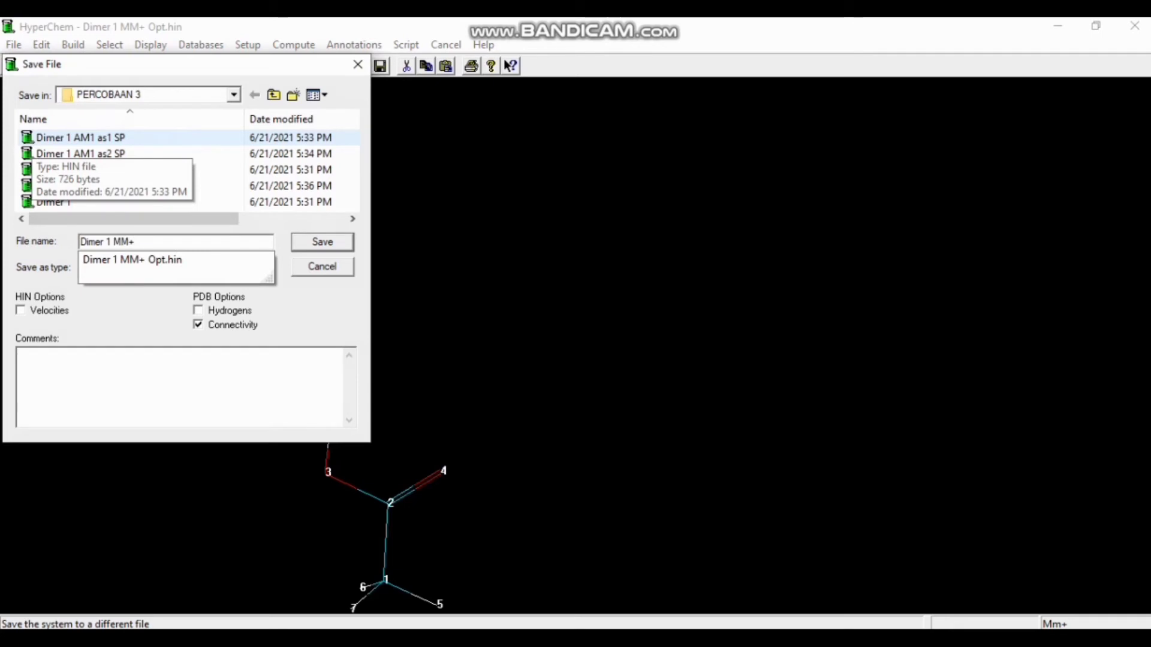
pyautogui.write(' A')
pyautogui.press('BackSpace')
pyautogui.write('a')
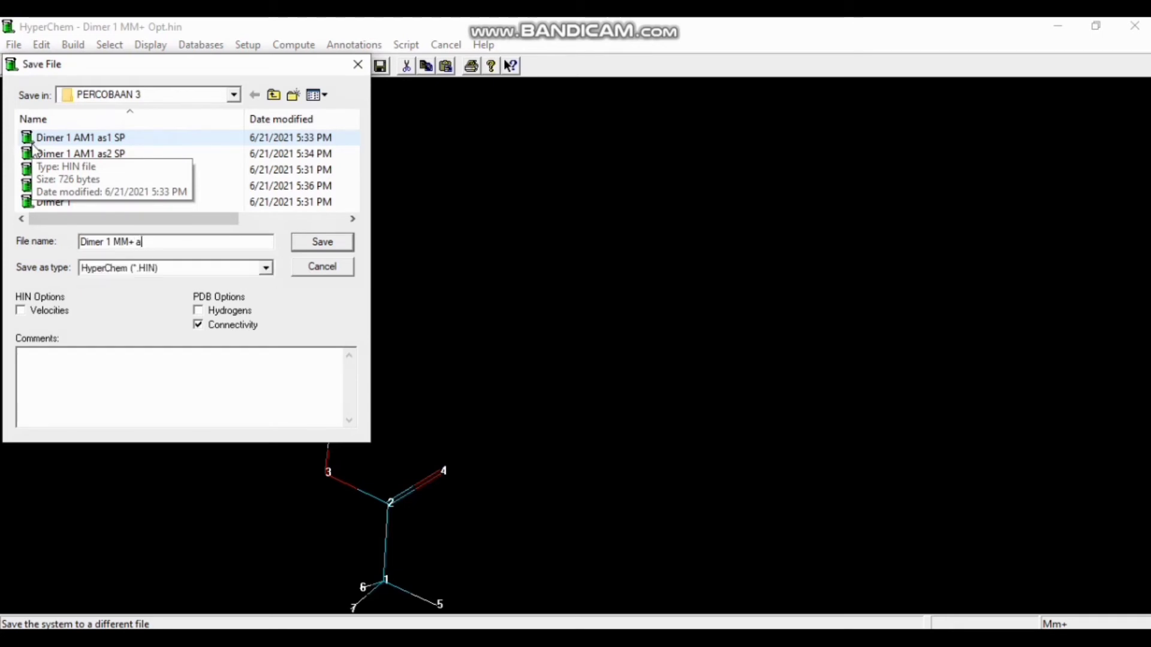
pyautogui.write('s1 S')
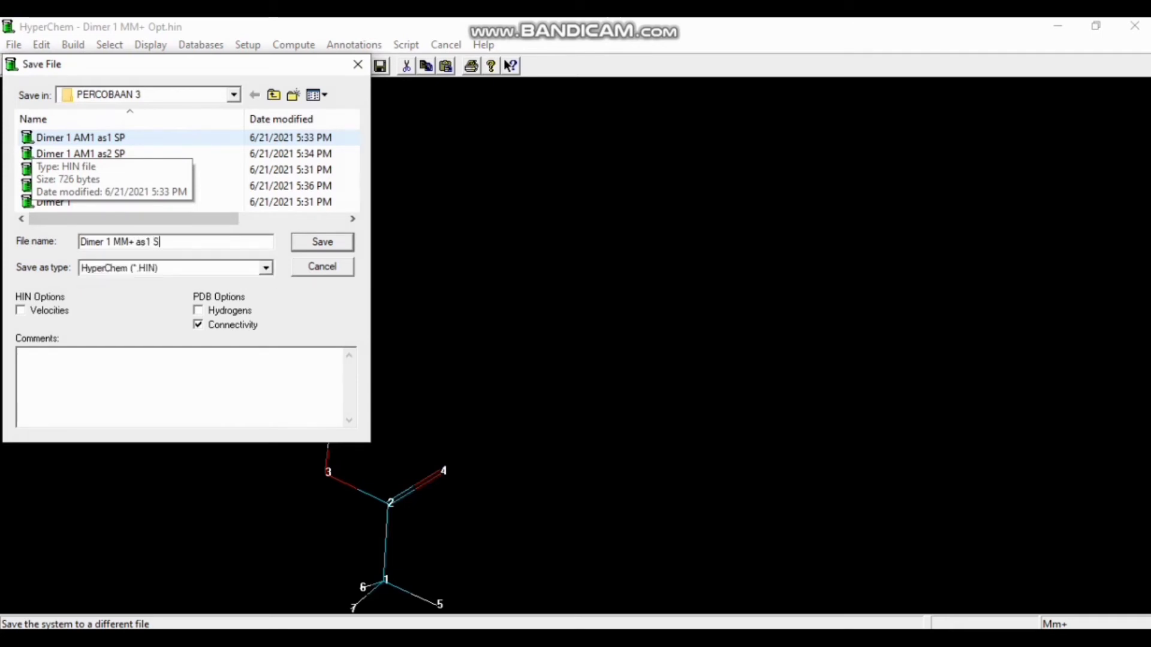
pyautogui.write('P')
pyautogui.click(347, 234)
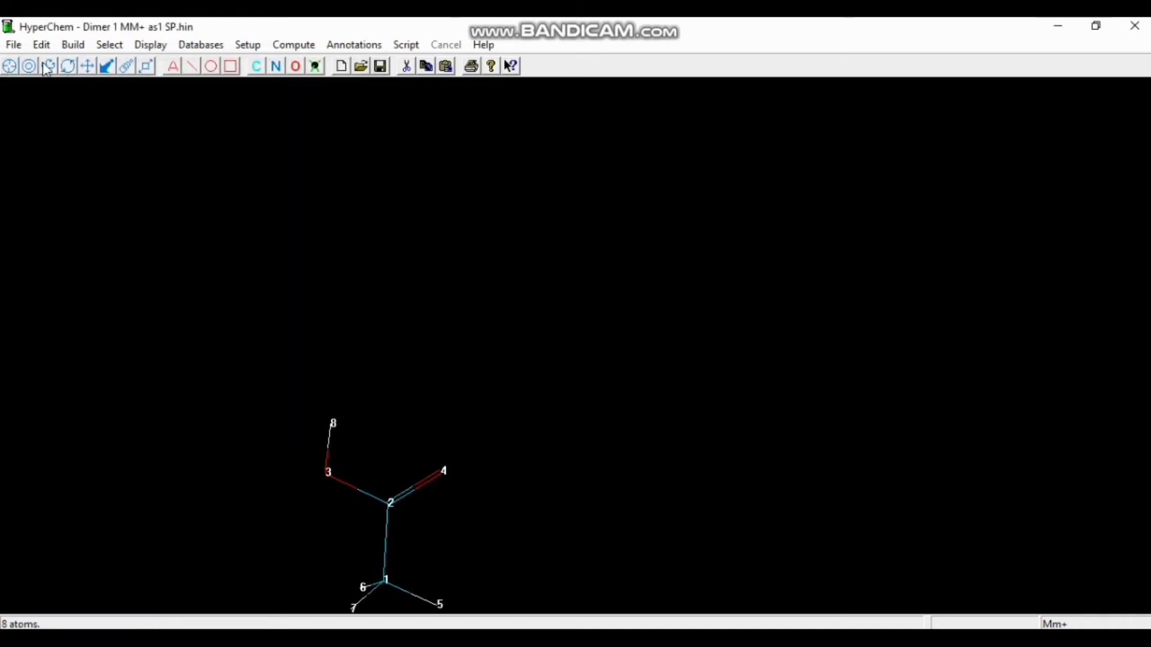
# Open the MM+ optimized dimer file Dimer 1 MM+ Opt from the PERCOBAAN 3 folder
pyautogui.click(13, 46)
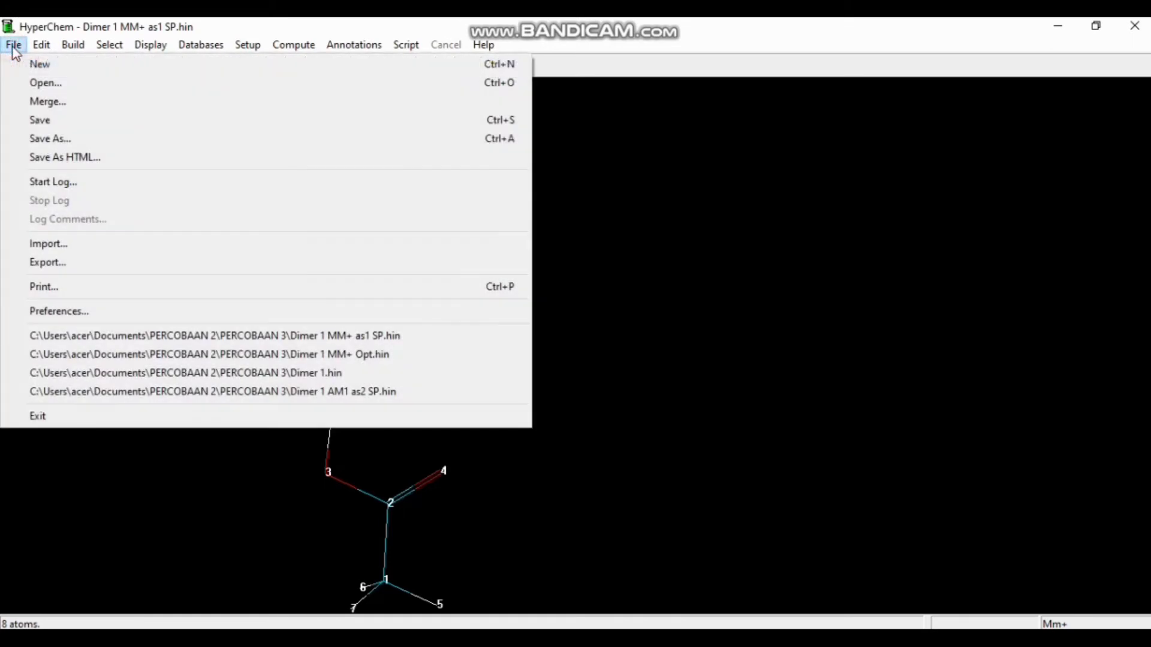
pyautogui.click(26, 82)
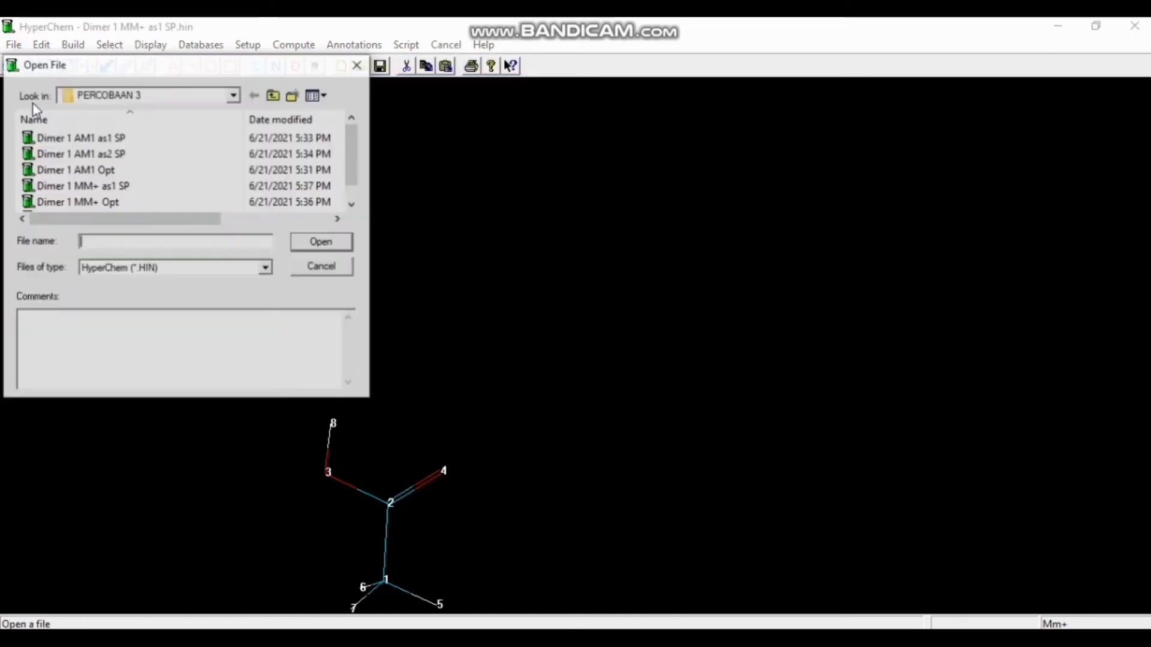
pyautogui.click(95, 202)
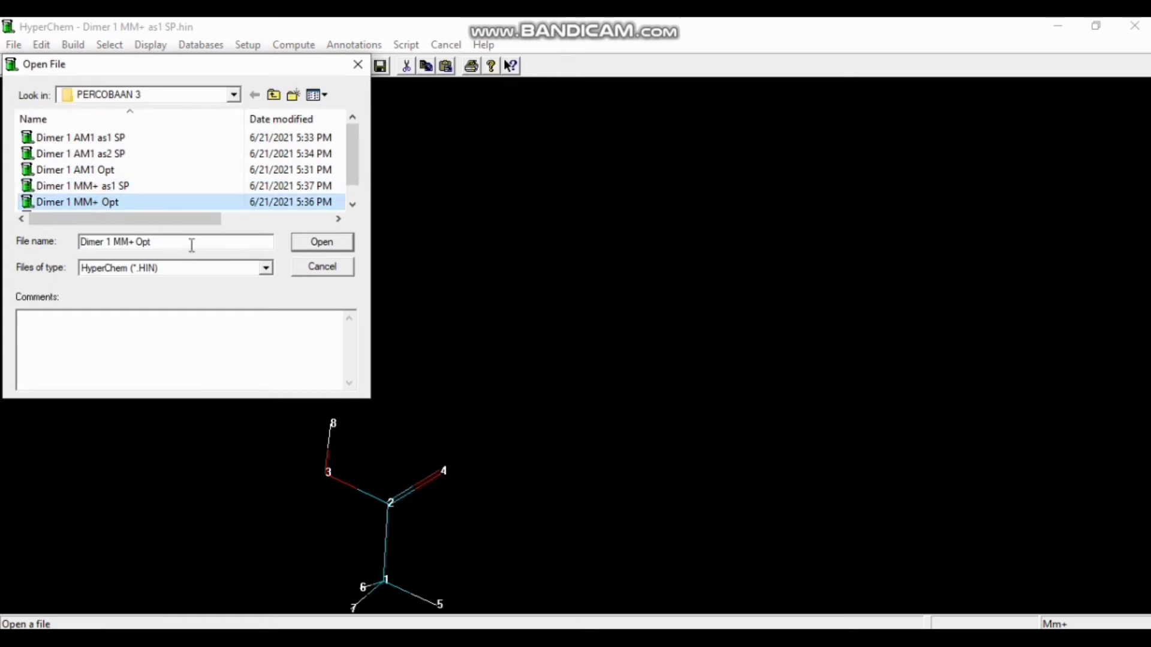
pyautogui.click(336, 245)
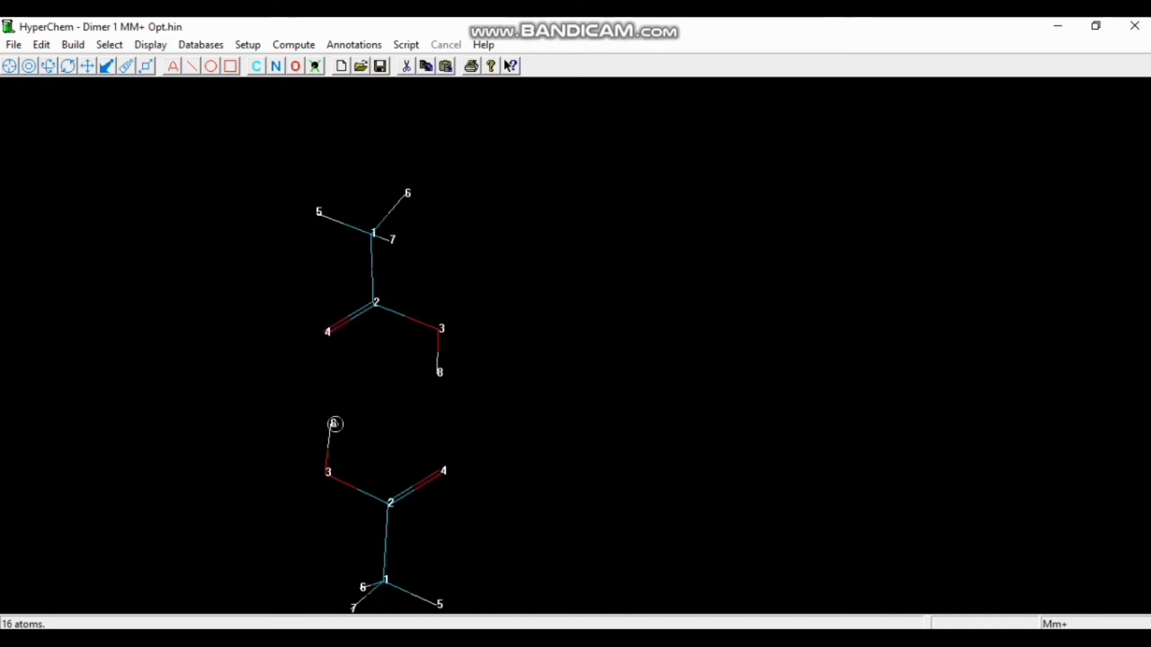
# Select all eight atoms of the lower acetic acid molecule and delete them, keeping only the upper molecule
pyautogui.click(330, 438)
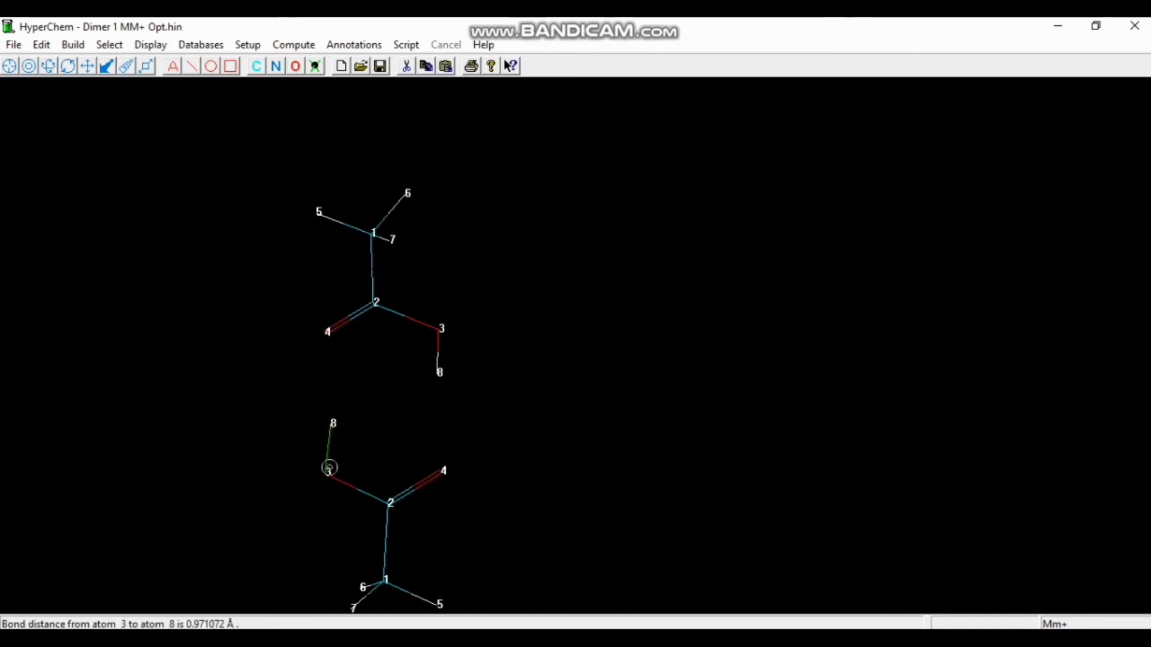
pyautogui.click(347, 481)
pyautogui.click(415, 490)
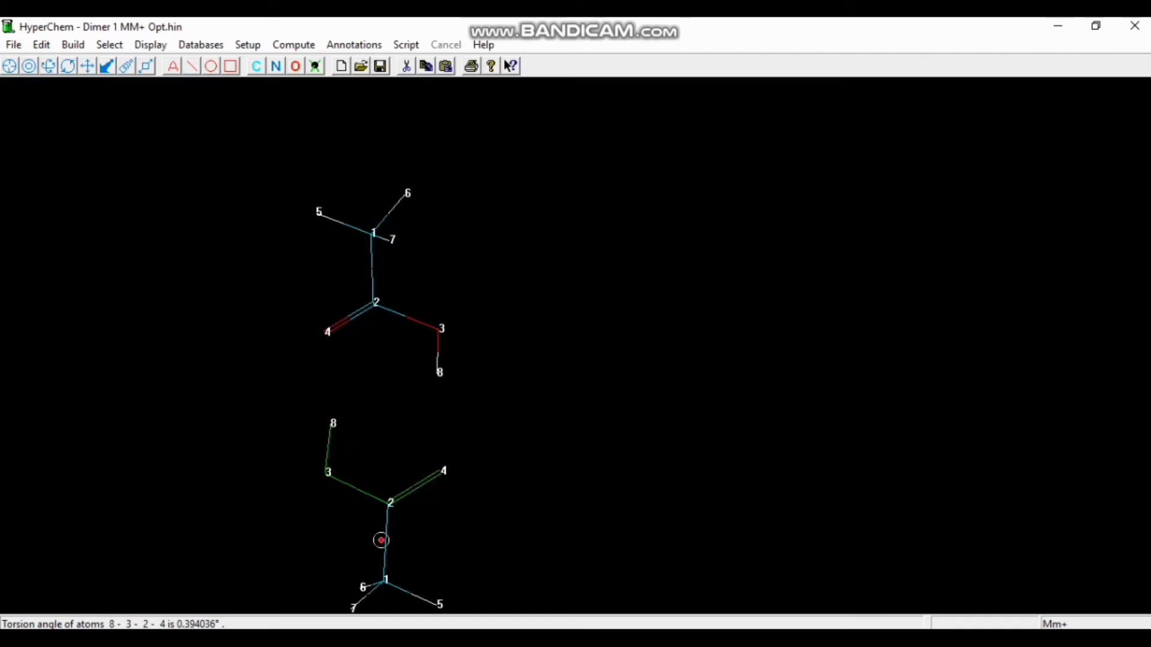
pyautogui.click(382, 539)
pyautogui.click(372, 586)
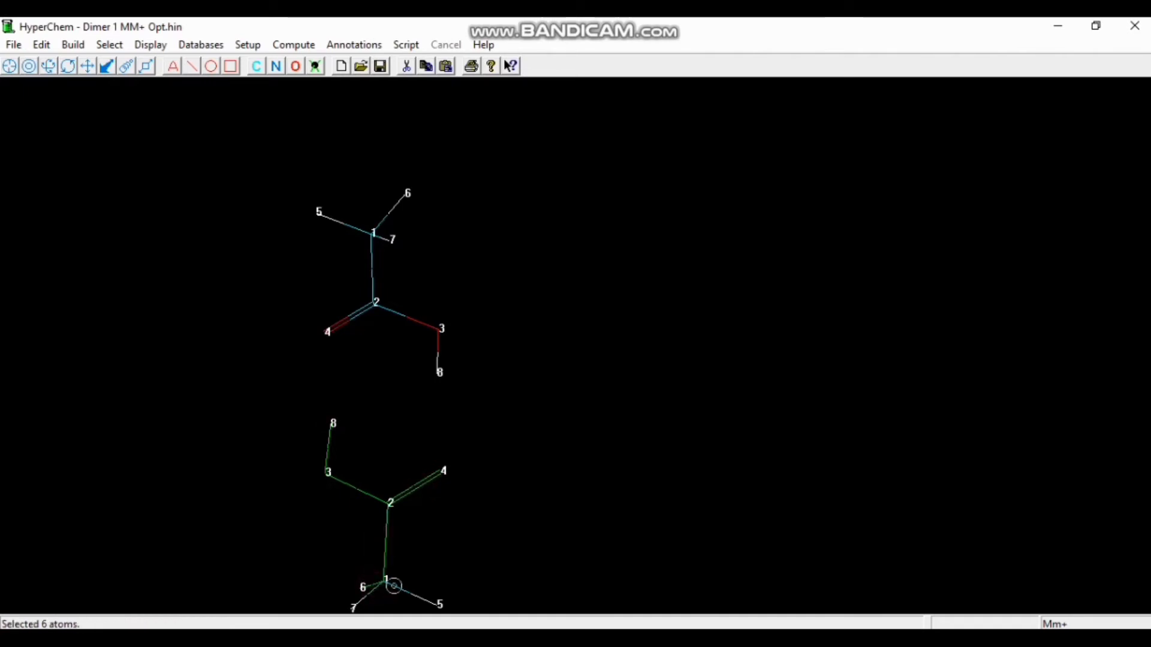
pyautogui.click(398, 588)
pyautogui.click(372, 596)
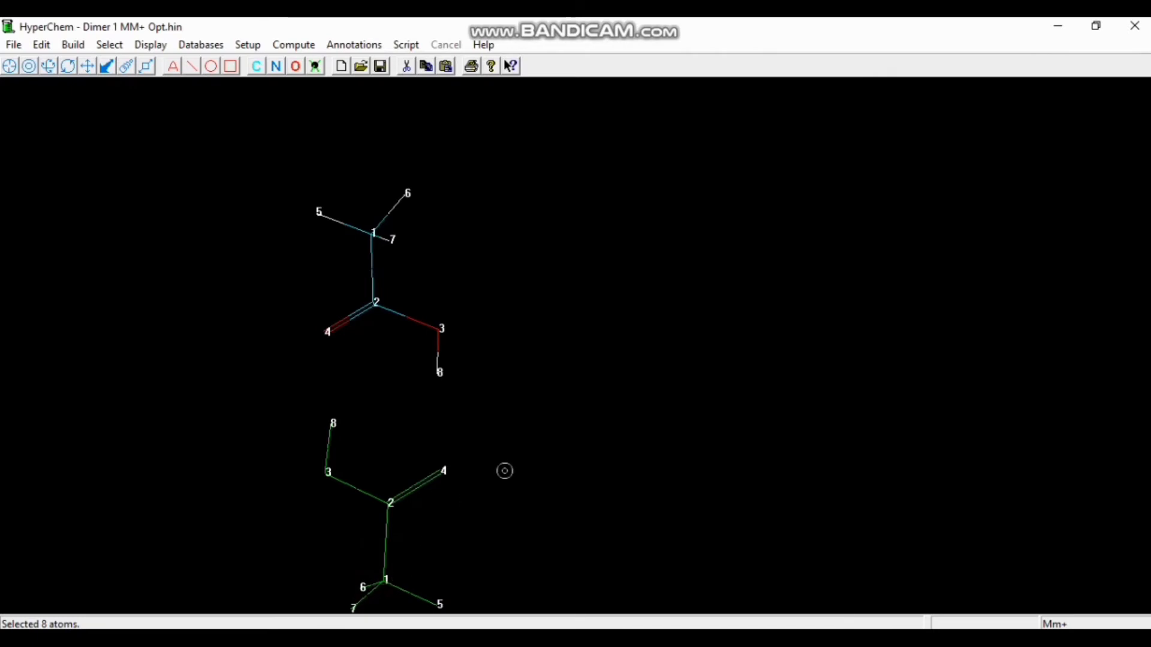
pyautogui.press('Delete')
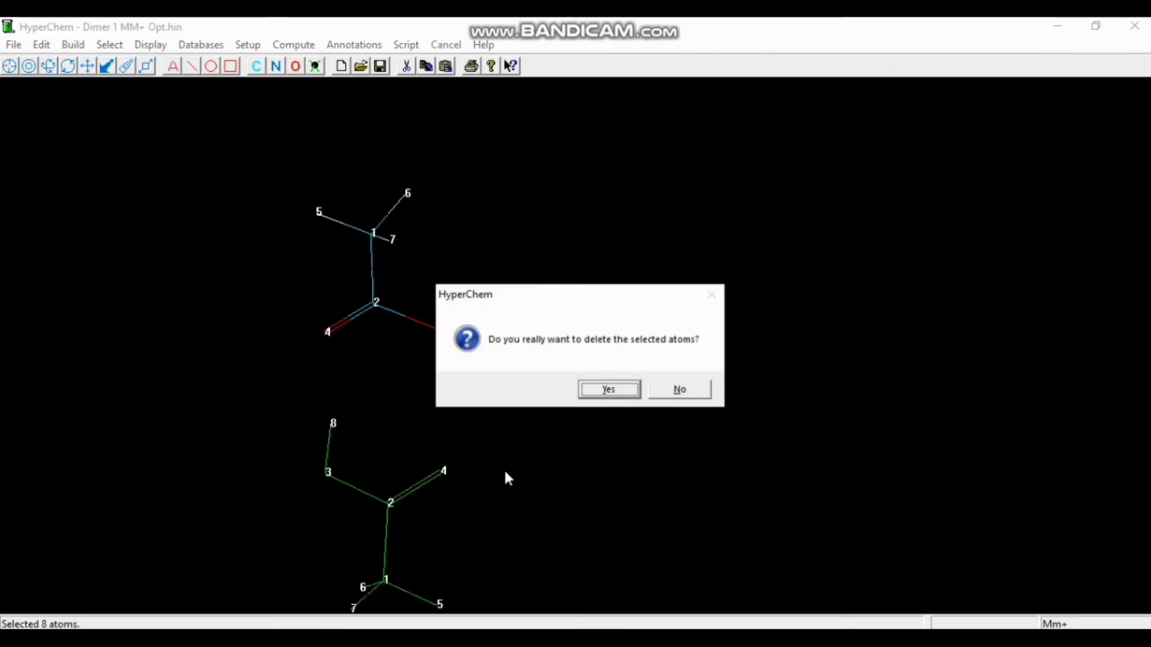
pyautogui.click(608, 391)
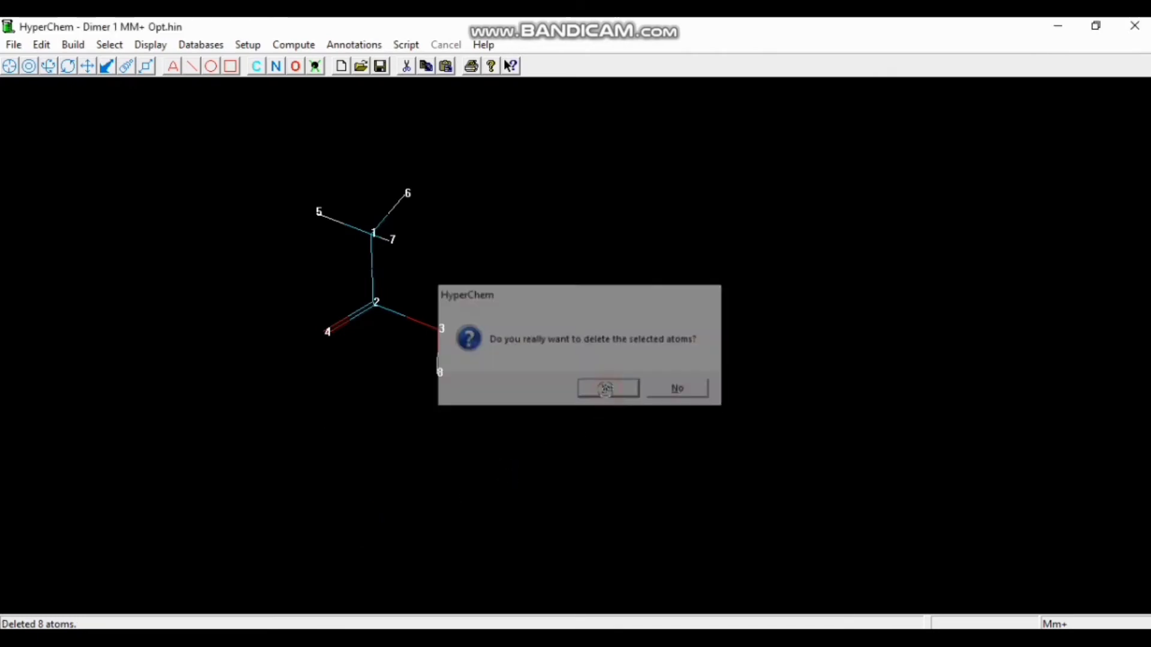
# Run a single-point MM+ calculation on the remaining acetic acid molecule and save it as a new file named Dimer 1 MM+ as2 SP
pyautogui.click(293, 45)
pyautogui.click(311, 91)
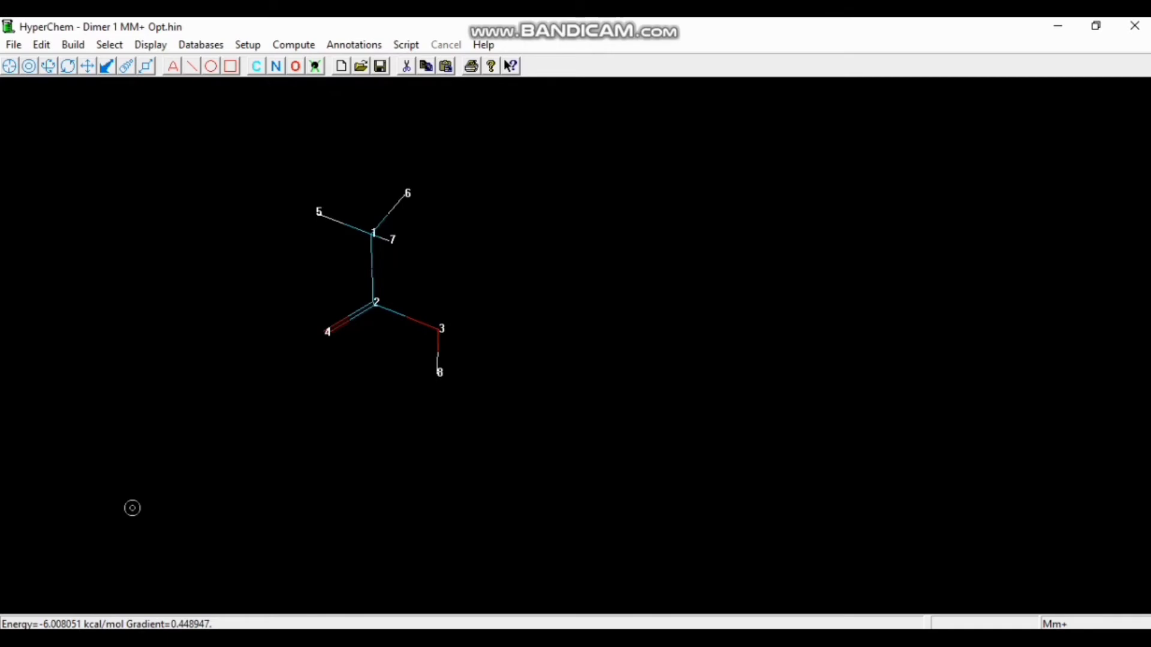
pyautogui.click(11, 49)
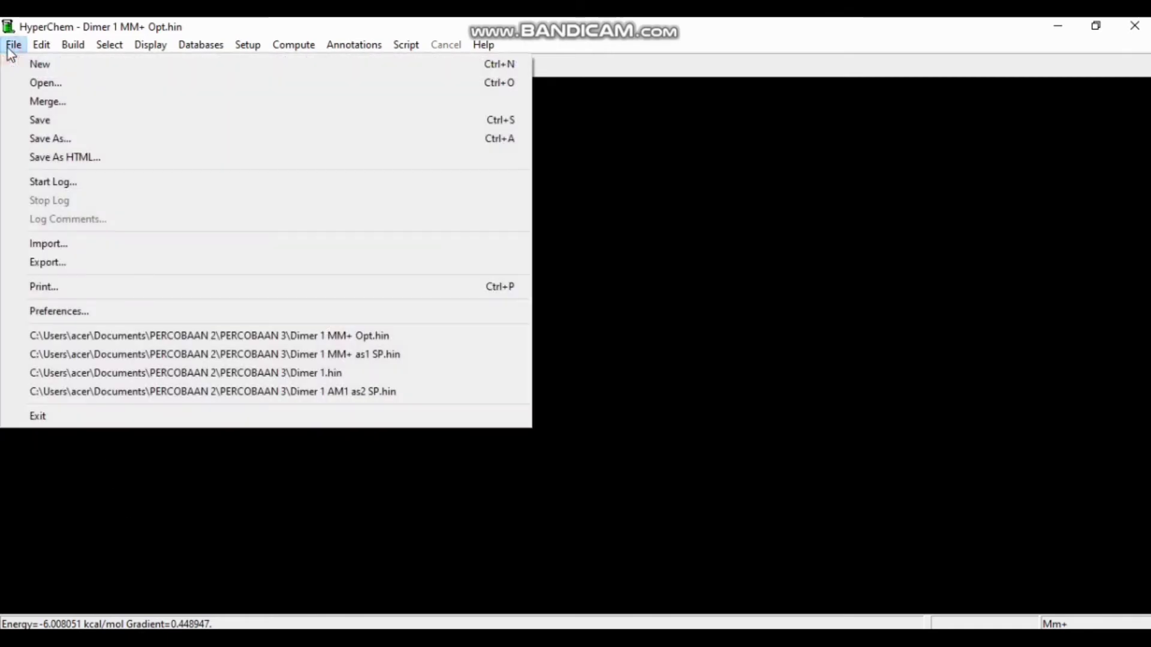
pyautogui.click(49, 143)
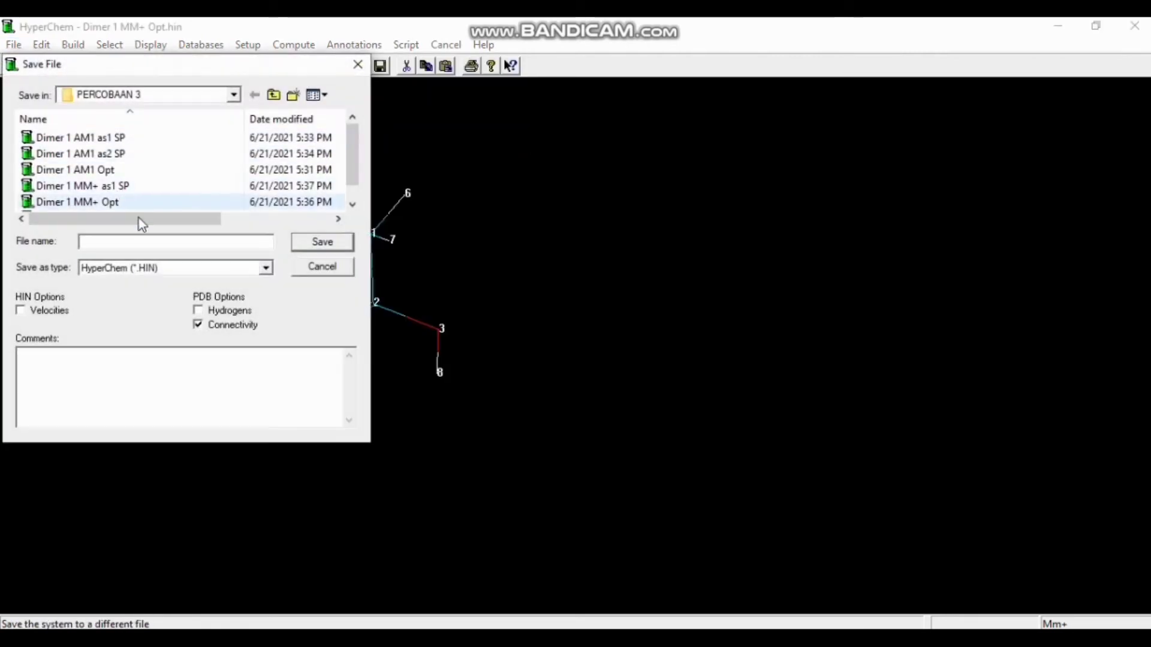
pyautogui.write('d')
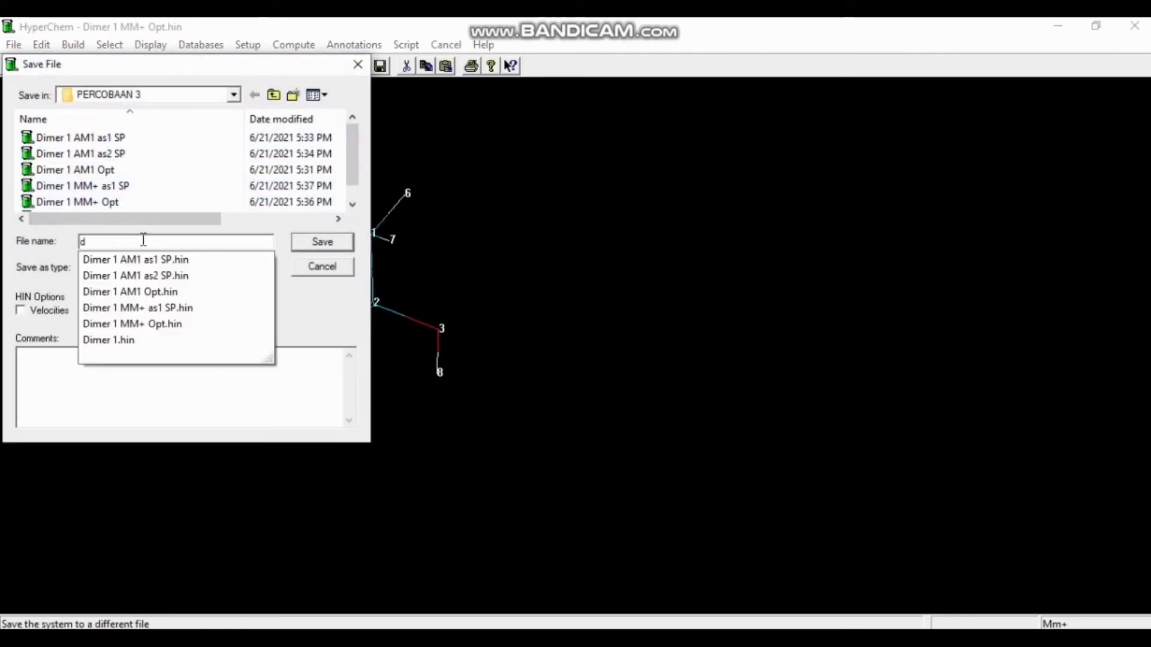
pyautogui.press('BackSpace')
pyautogui.write('Dimer')
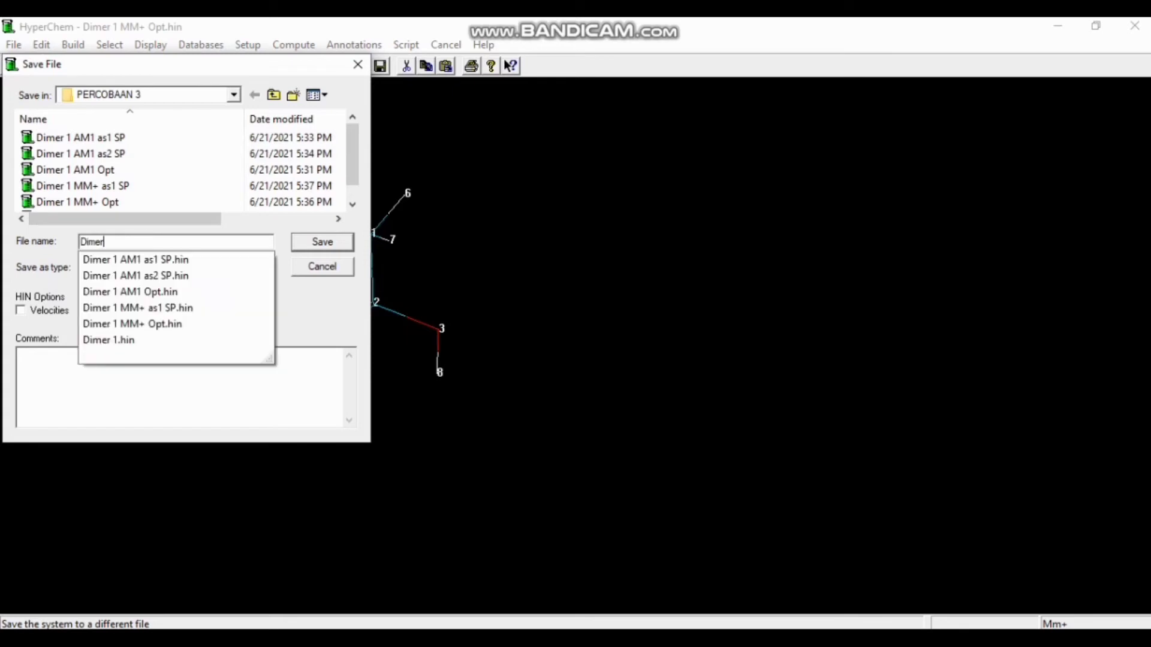
pyautogui.write(' 1 ')
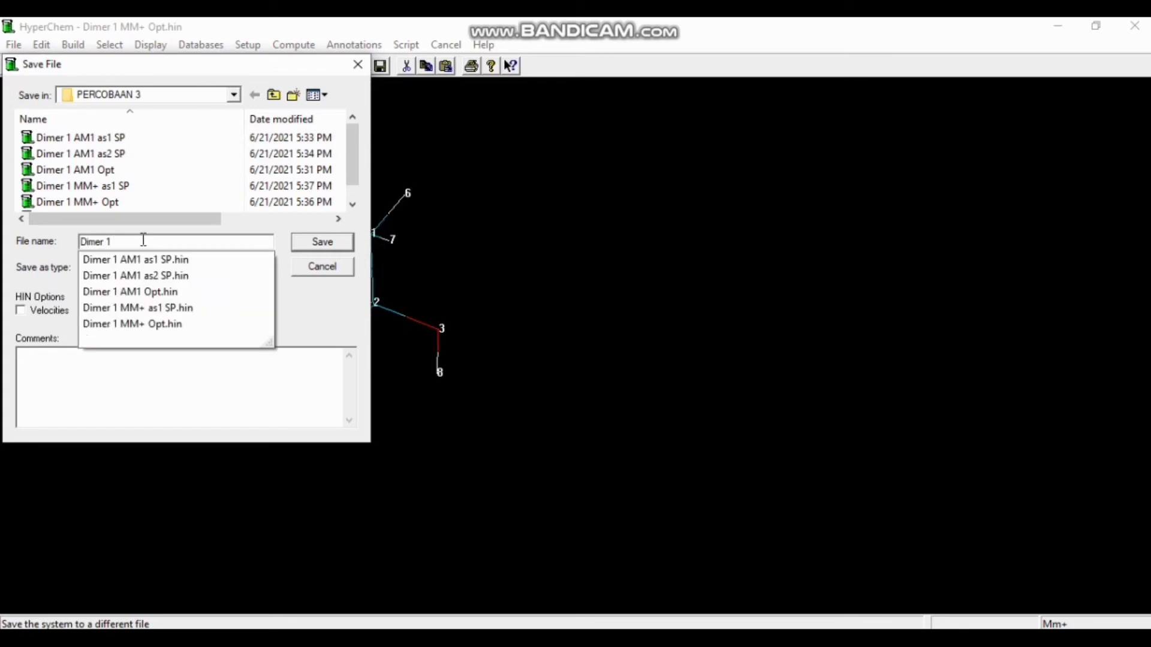
pyautogui.write('MM+')
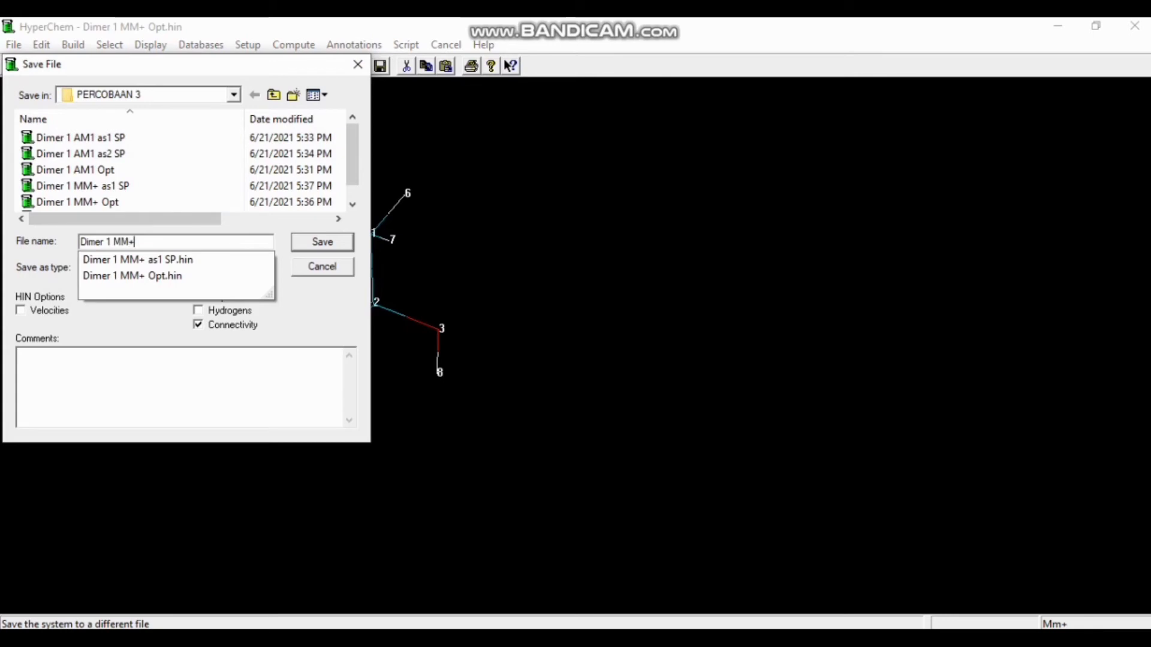
pyautogui.write(' AS')
pyautogui.press('BackSpace')
pyautogui.press('BackSpace')
pyautogui.write('as2')
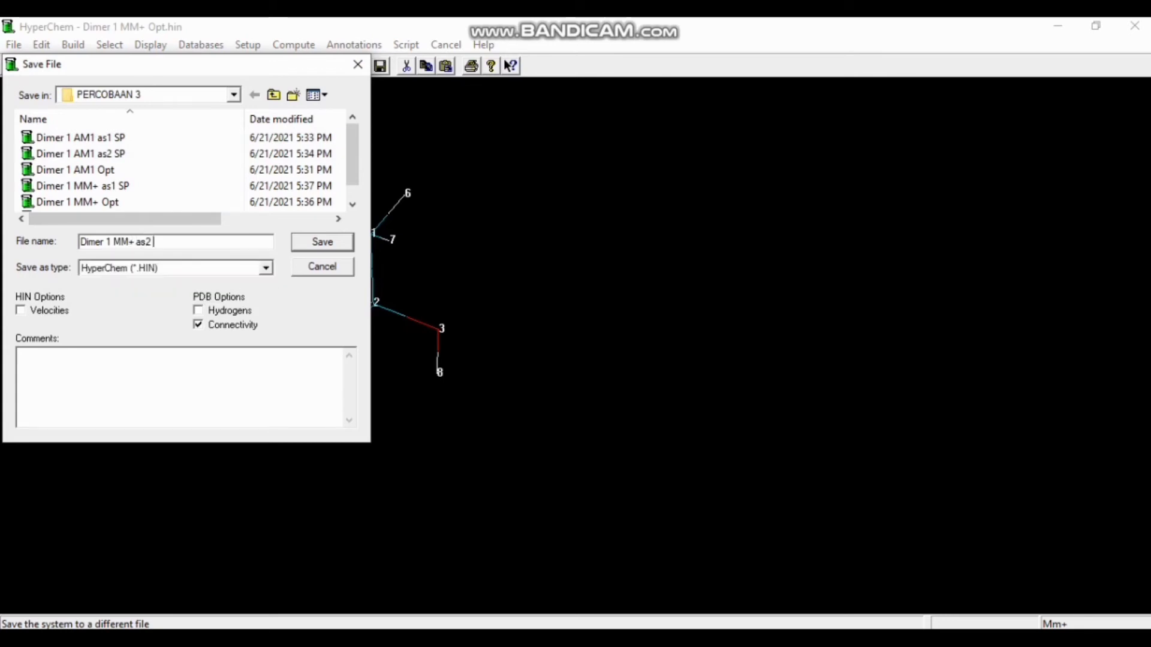
pyautogui.write(' SP')
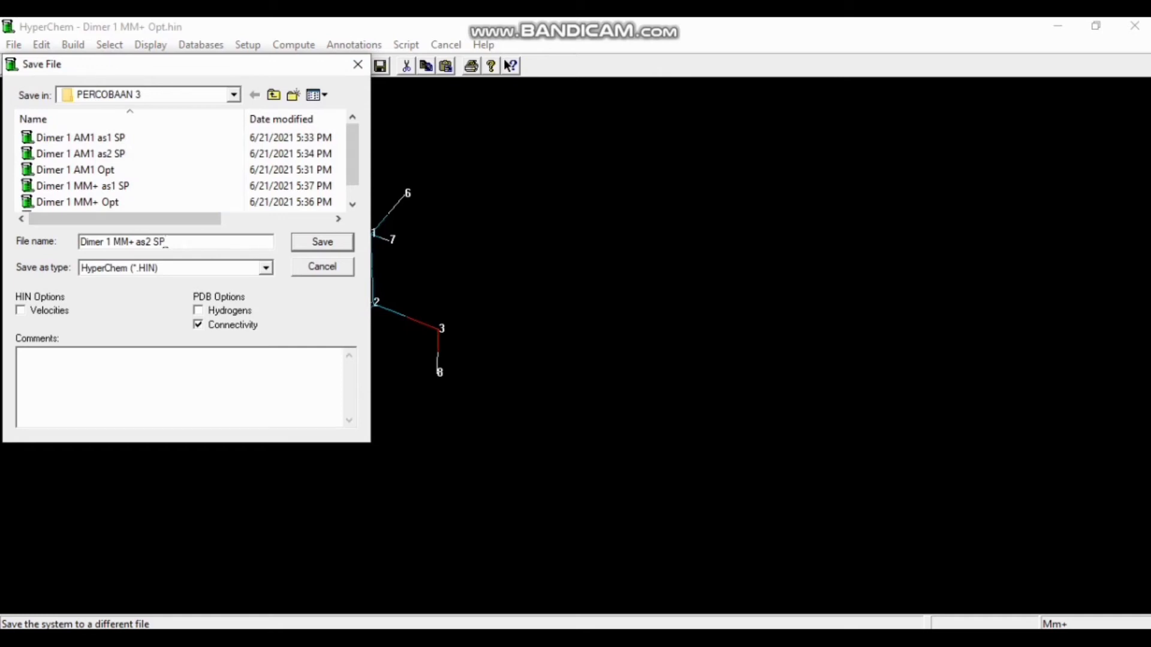
pyautogui.click(321, 243)
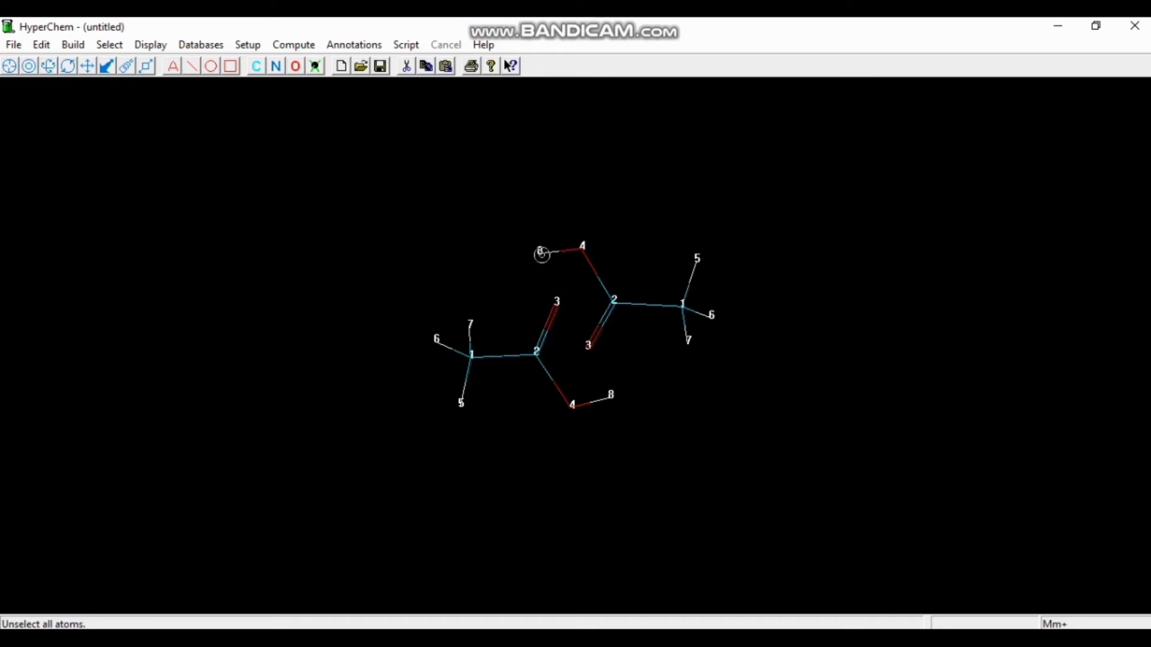
# Measure the distances between hydrogen 8 and oxygen 3 of the facing molecules at both hydrogen-bond sites of the new dimer
pyautogui.click(541, 252)
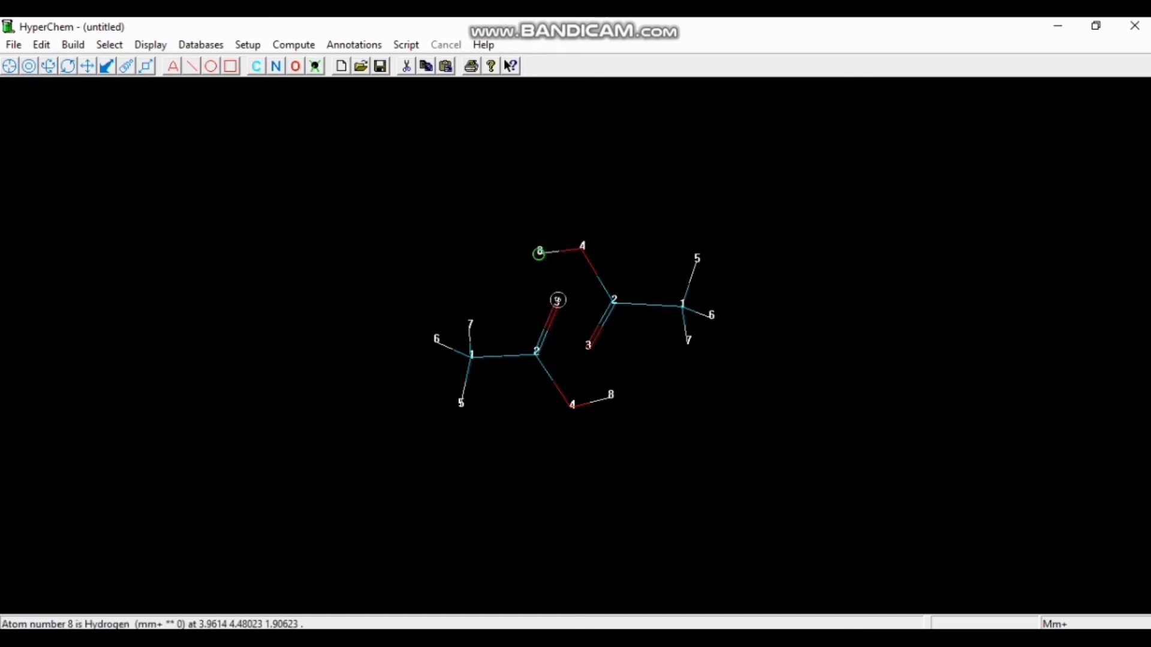
pyautogui.click(558, 301)
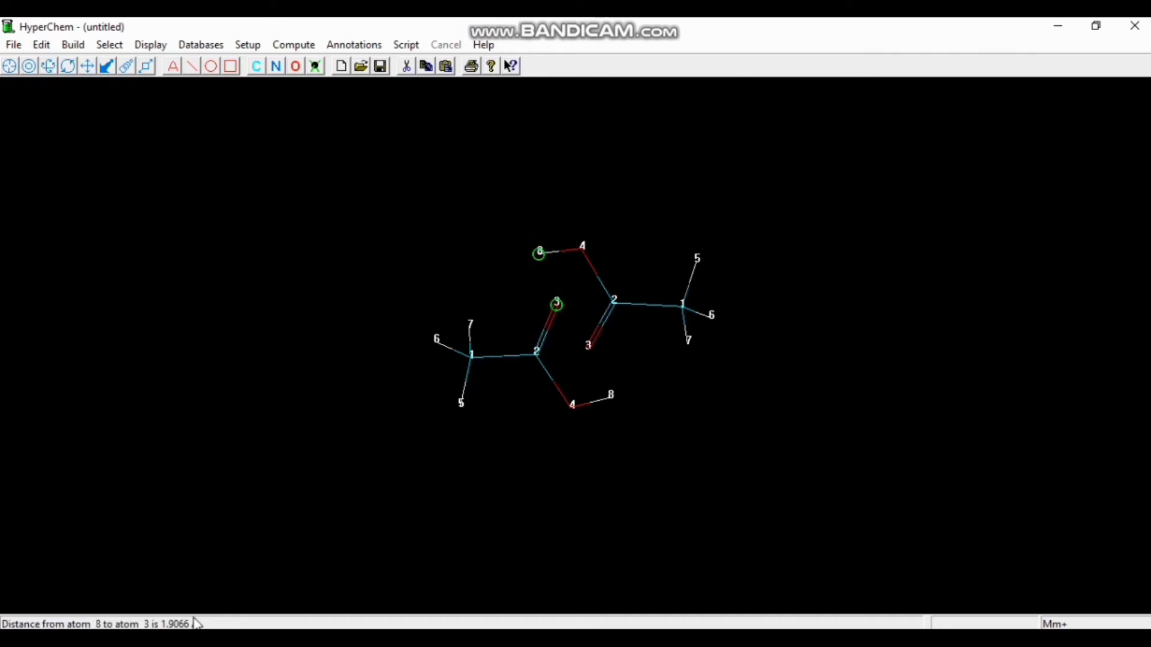
pyautogui.click(691, 386)
pyautogui.click(590, 346)
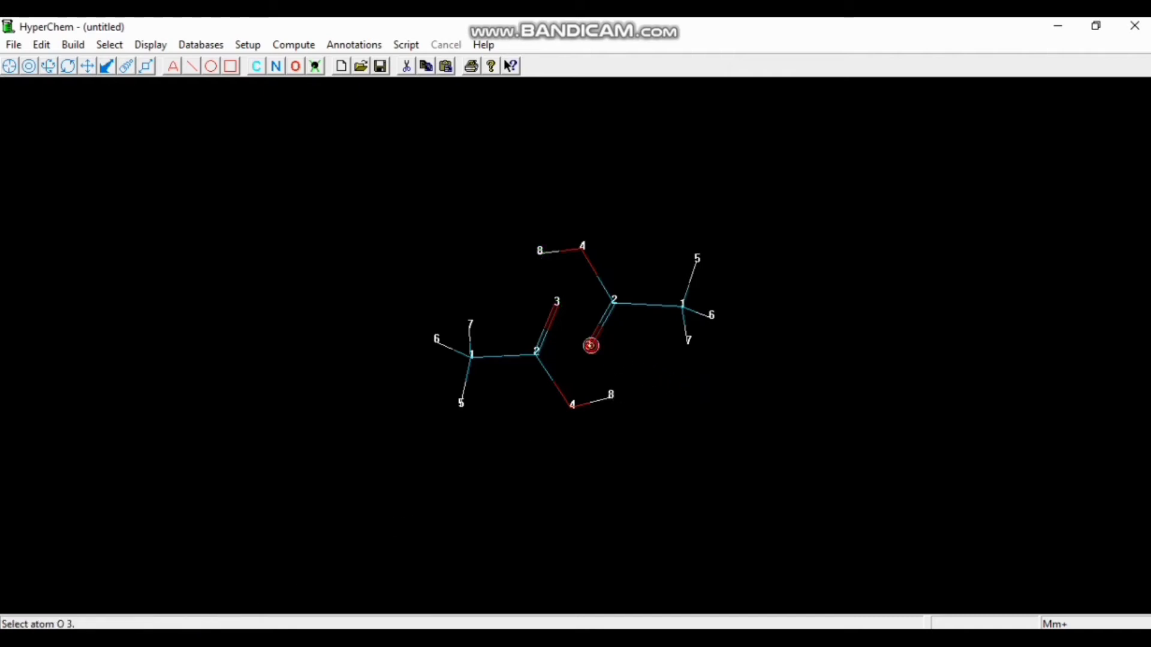
pyautogui.click(612, 398)
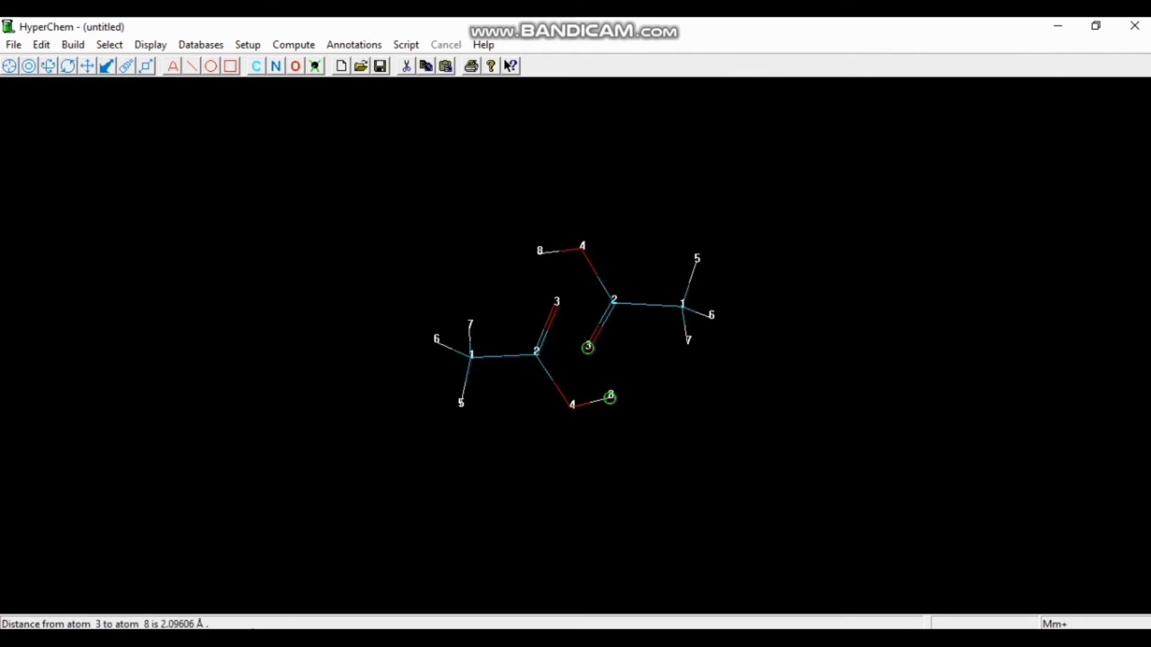
pyautogui.click(743, 469)
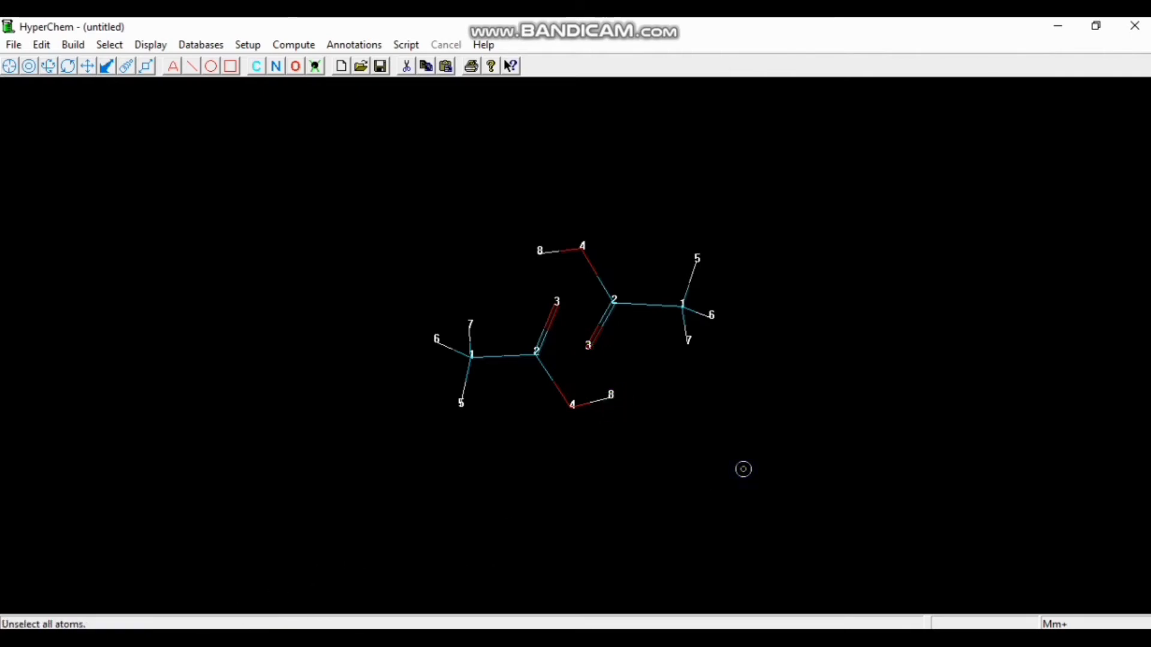
# Save the untitled two-molecule arrangement in the PERCOBAAN 3 folder as Dimer 2
pyautogui.click(13, 46)
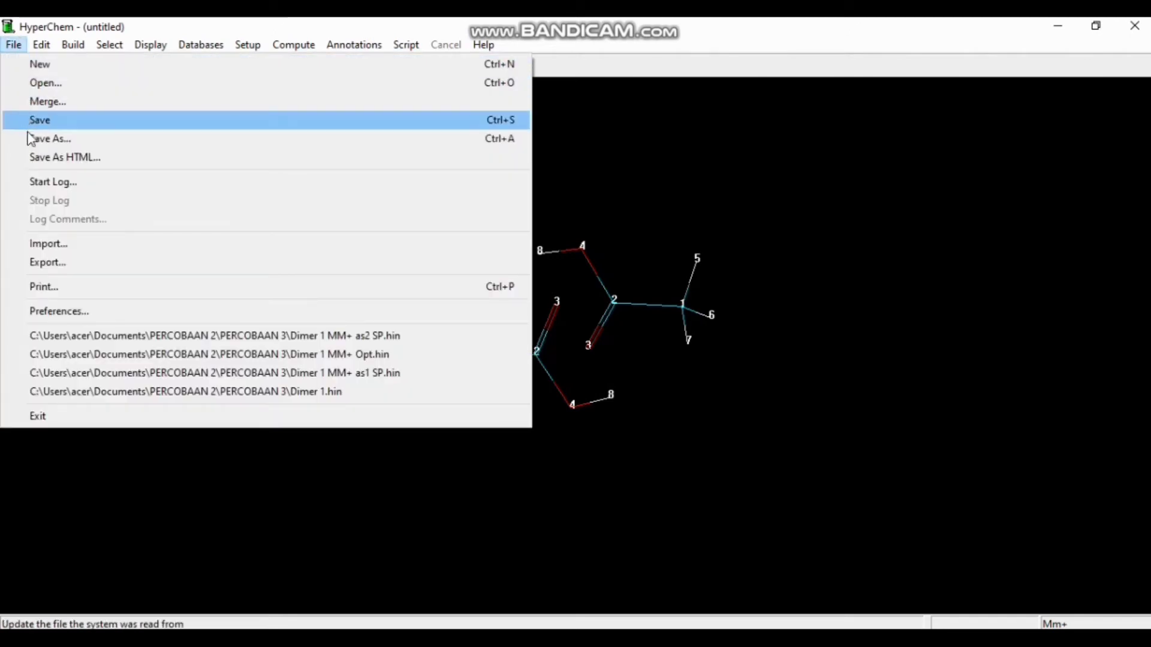
pyautogui.click(30, 137)
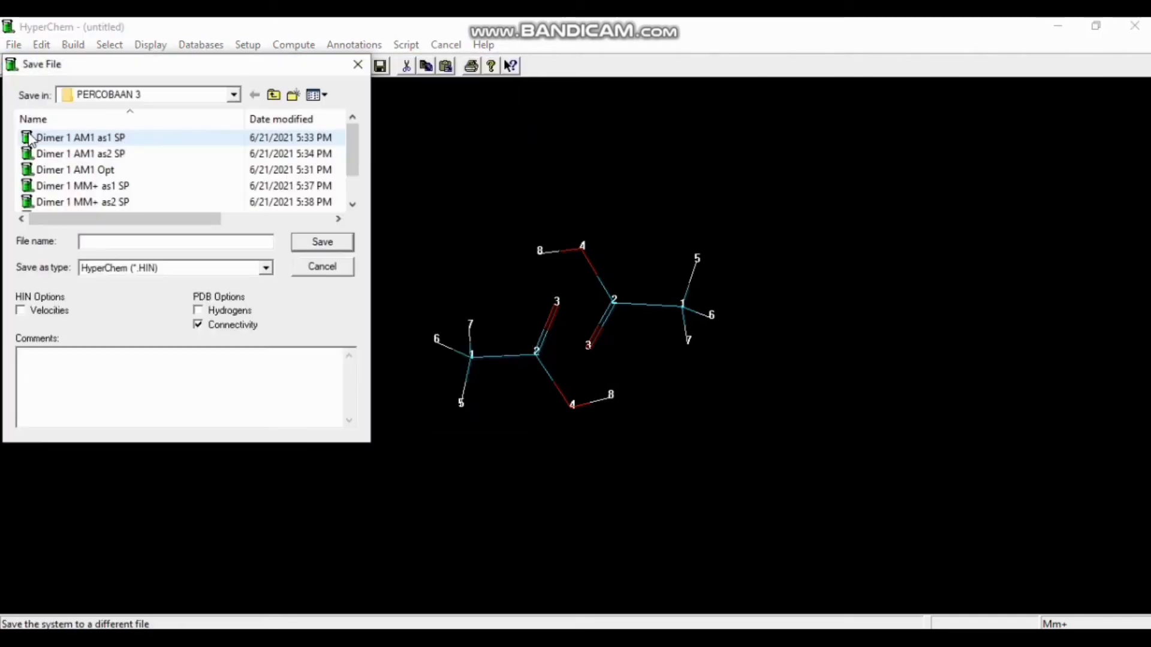
pyautogui.write('d')
pyautogui.press('BackSpace')
pyautogui.write('D')
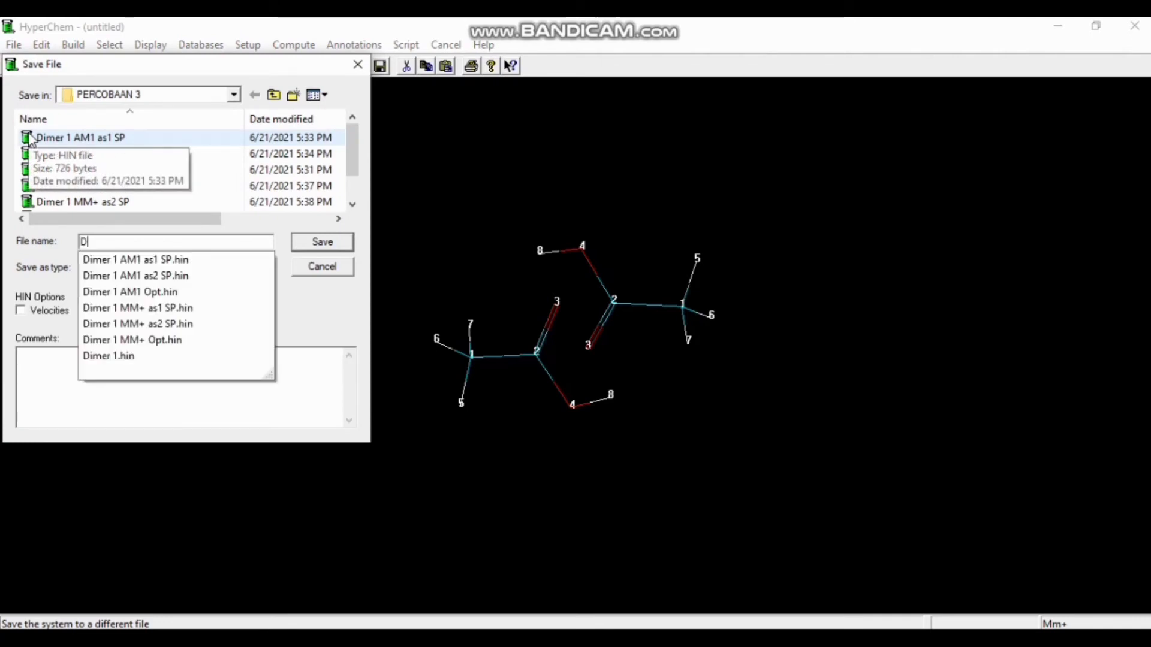
pyautogui.write('imer 2')
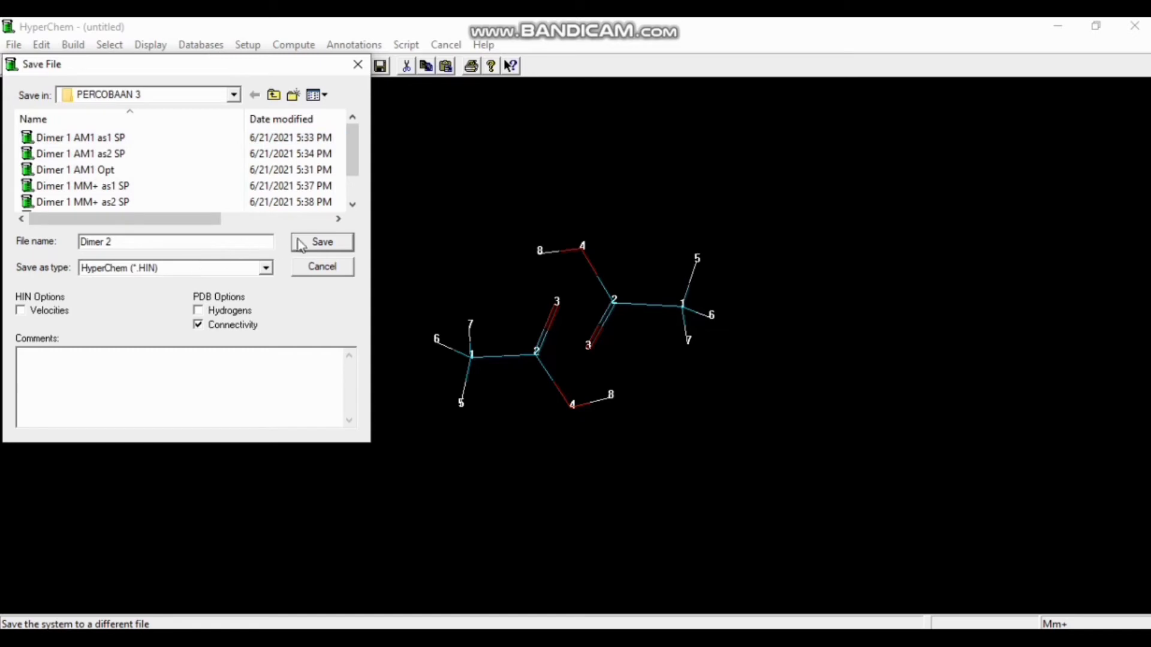
pyautogui.click(318, 247)
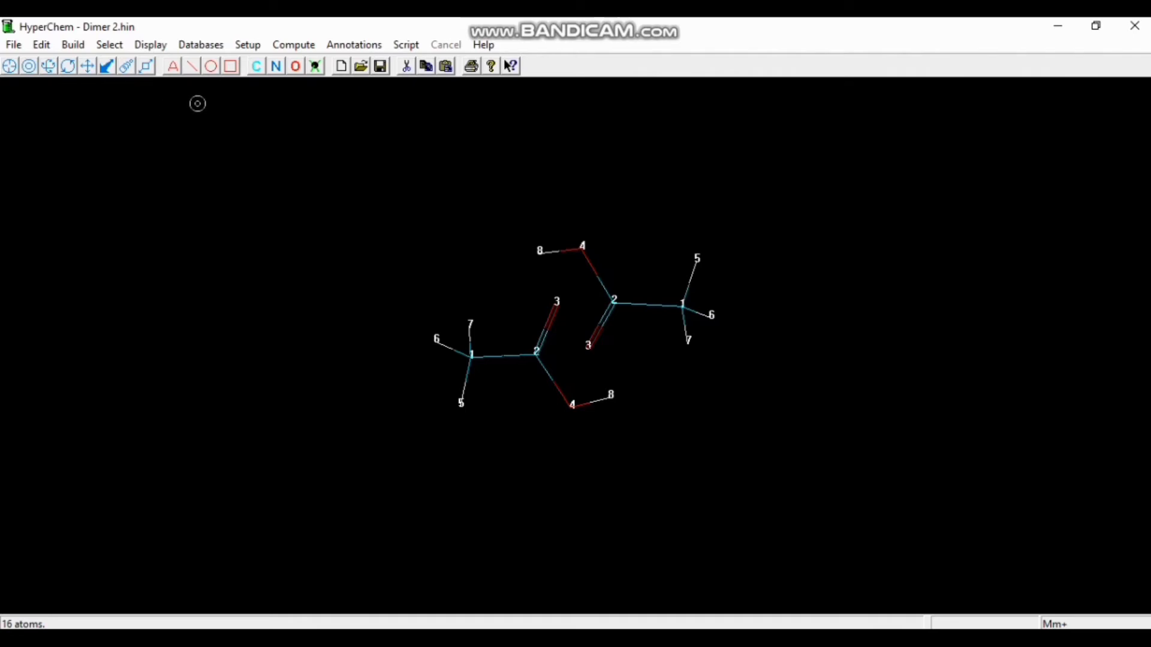
# Optimize the Dimer 2 geometry with the semi-empirical AM1 method using 1000 maximum cycles, and recompute its hydrogen bonds
pyautogui.click(247, 45)
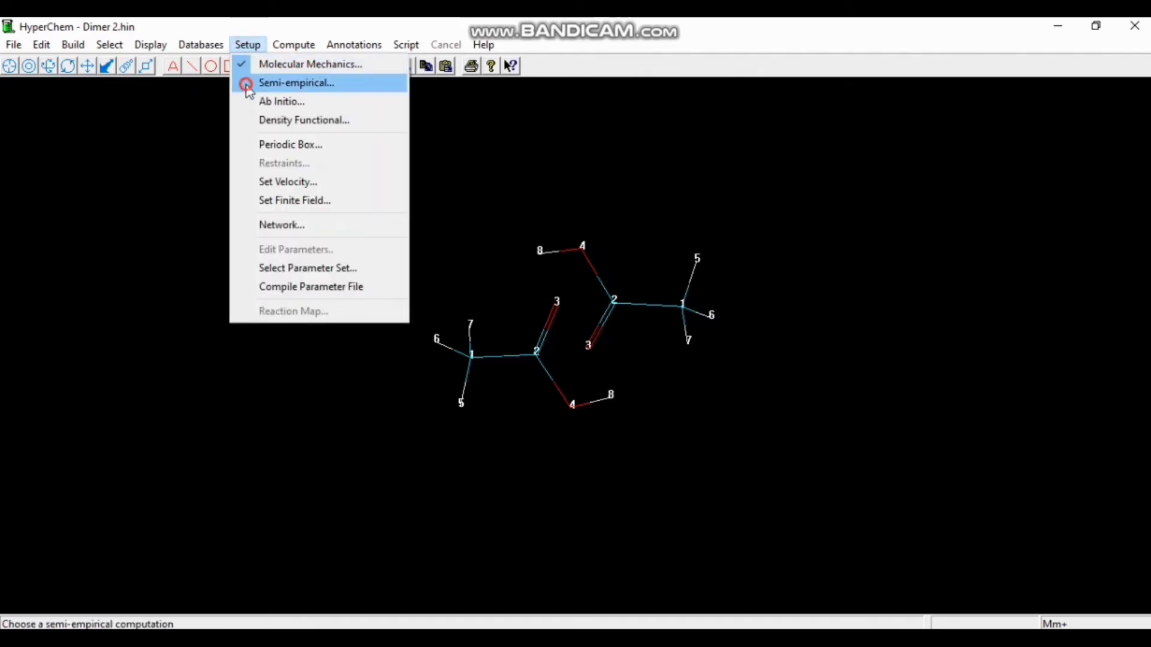
pyautogui.click(248, 84)
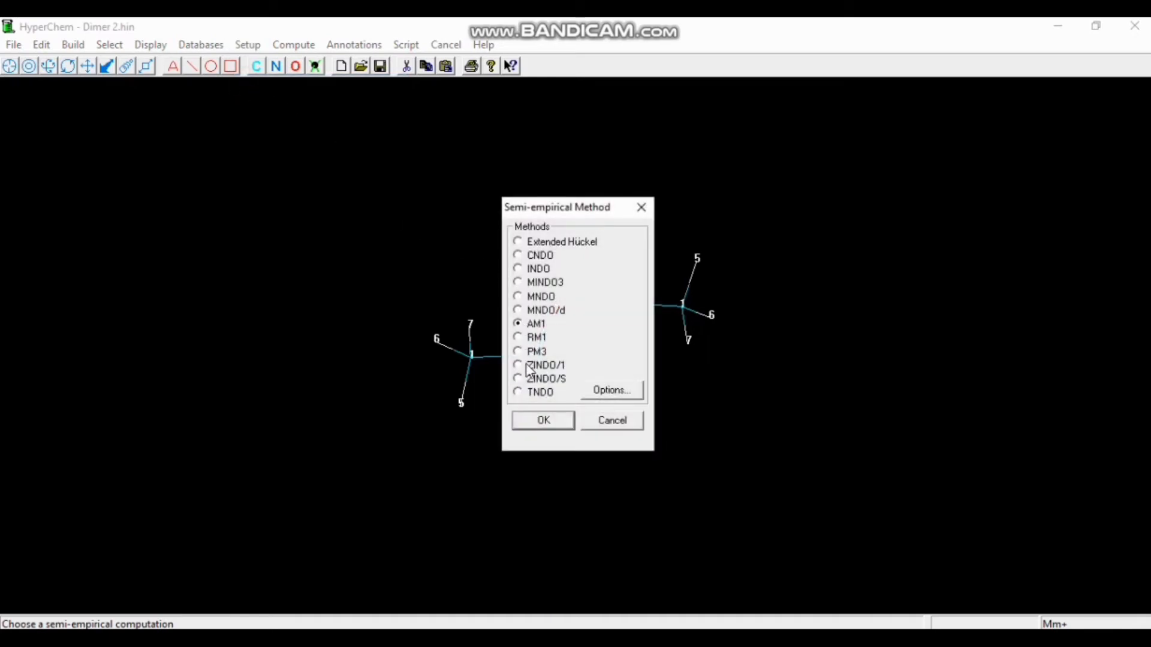
pyautogui.click(531, 423)
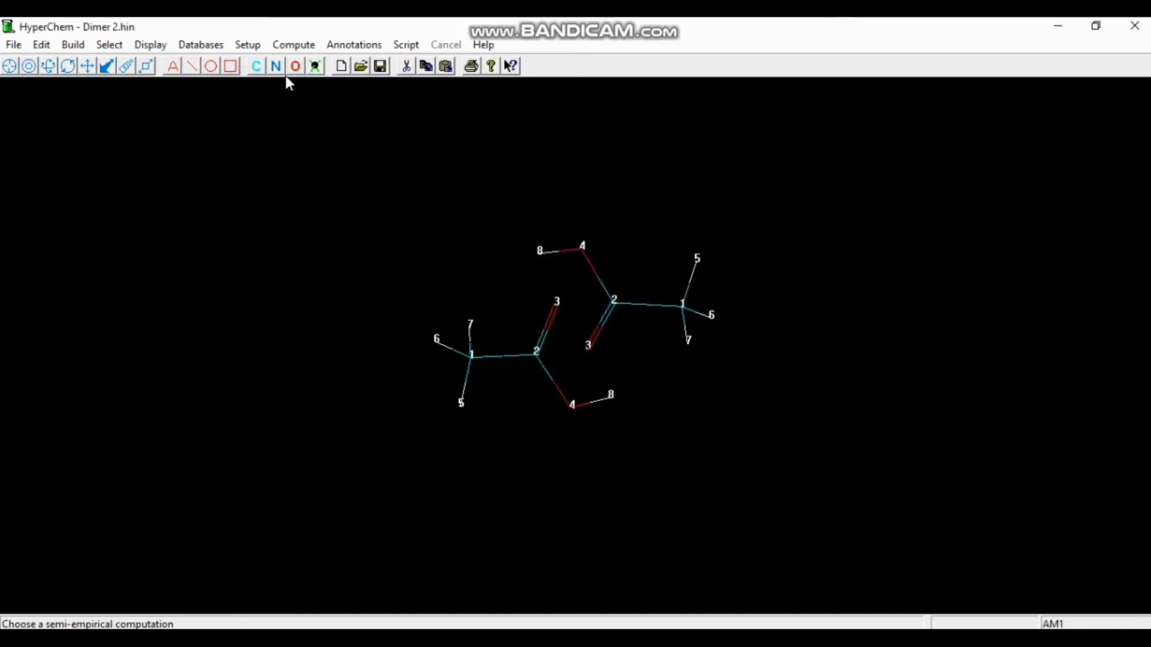
pyautogui.click(293, 46)
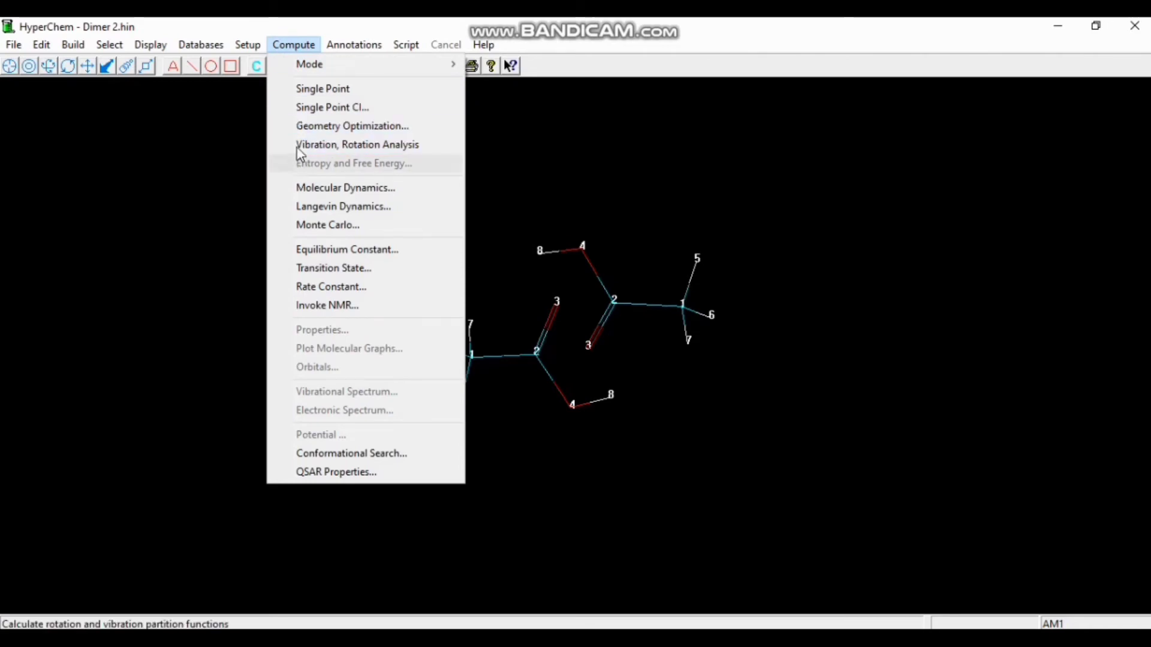
pyautogui.click(300, 127)
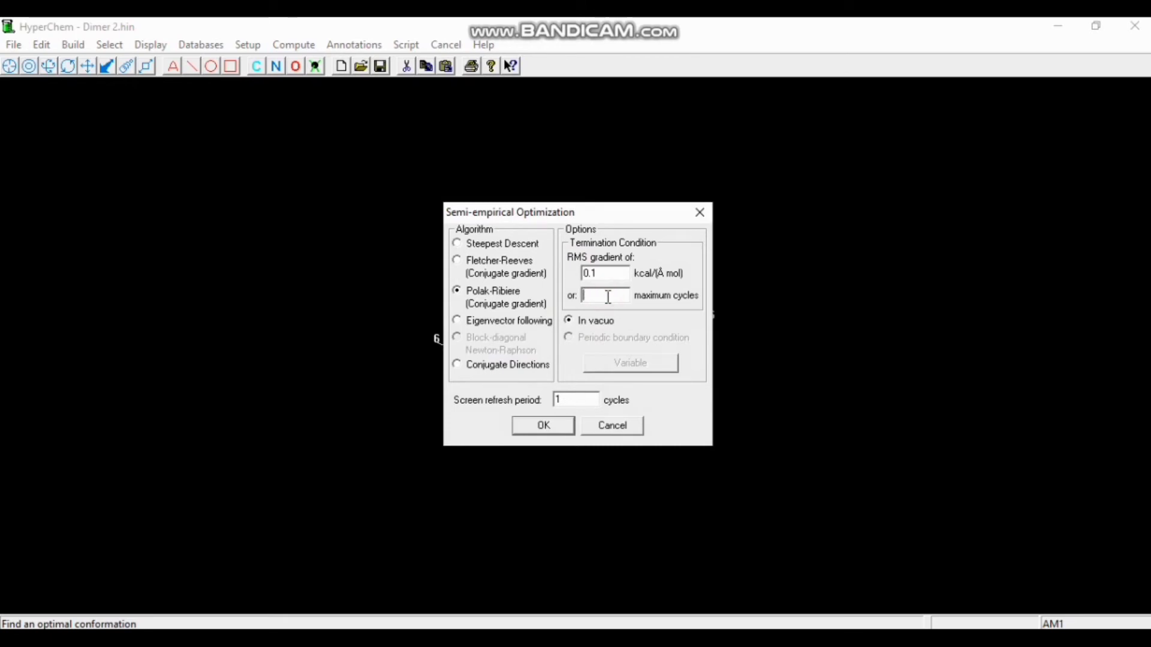
pyautogui.write('1000')
pyautogui.click(540, 426)
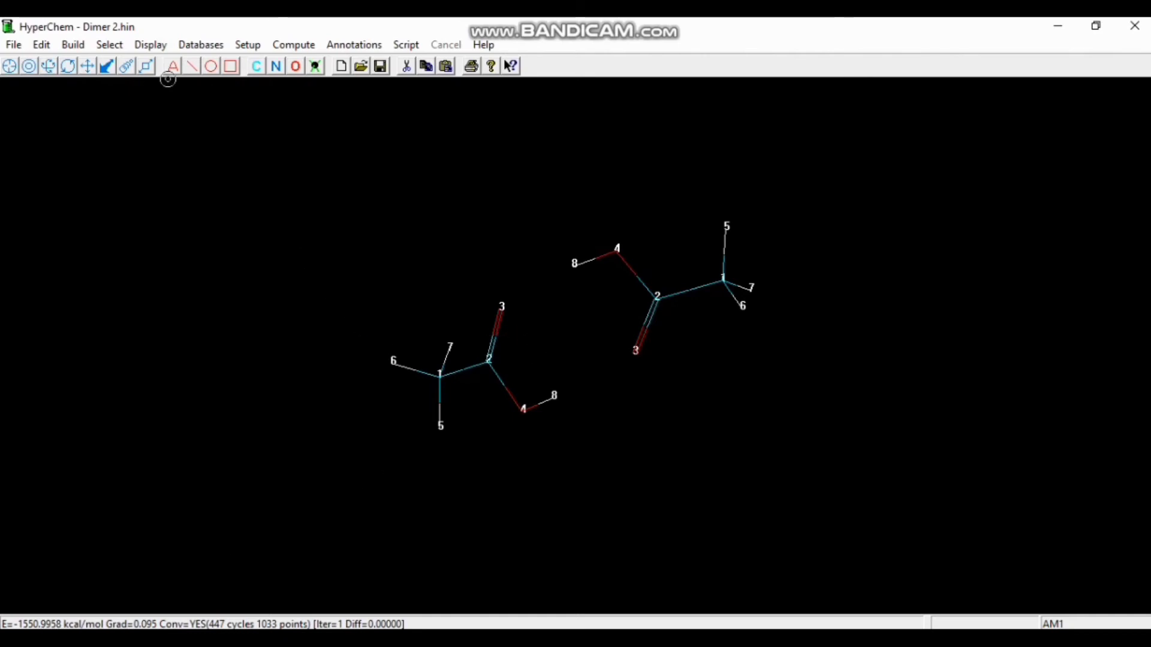
pyautogui.click(149, 44)
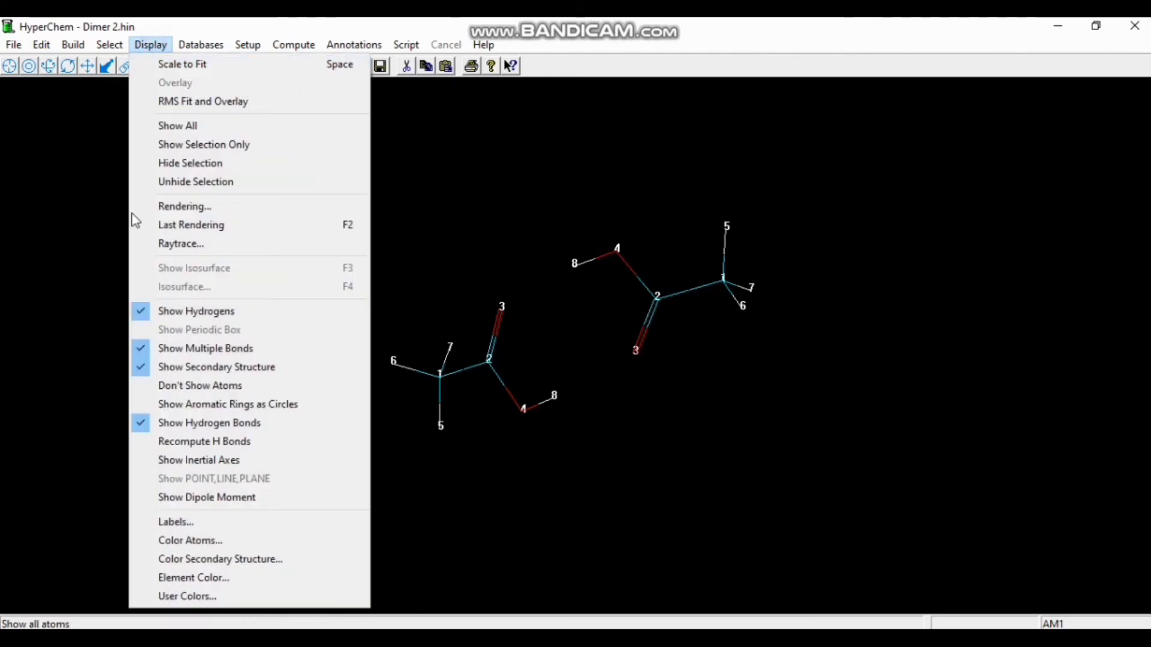
pyautogui.click(145, 441)
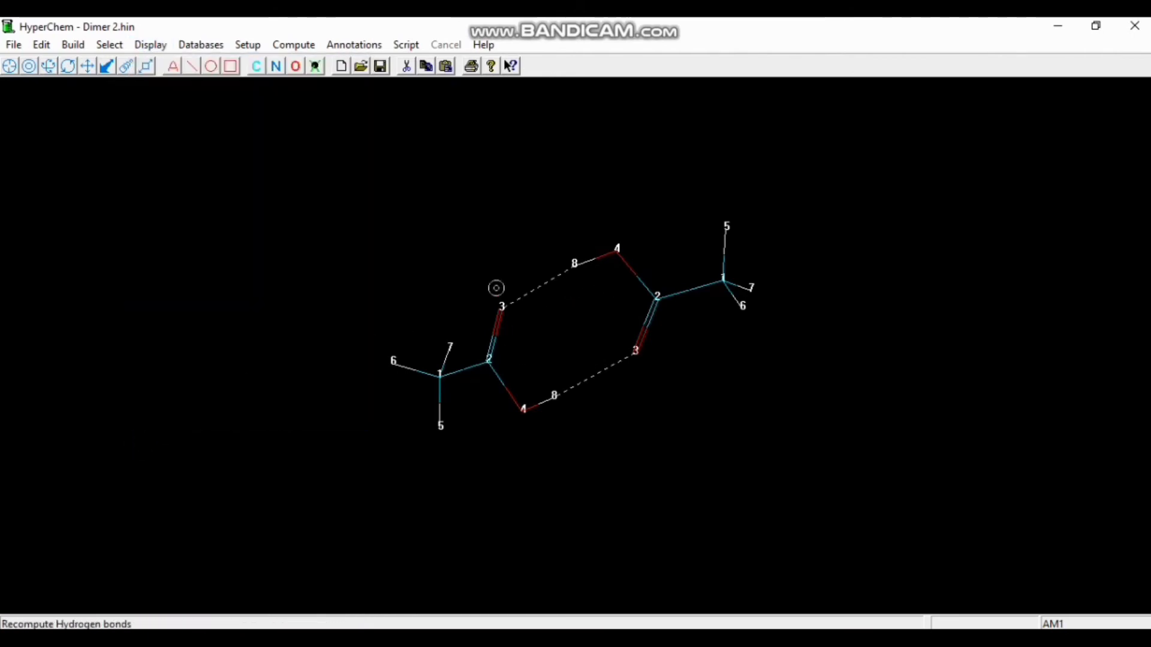
# Save the AM1 optimized dimer as a new file named Dimer 2 AM1 Opt in the PERCOBAAN 3 folder
pyautogui.click(14, 46)
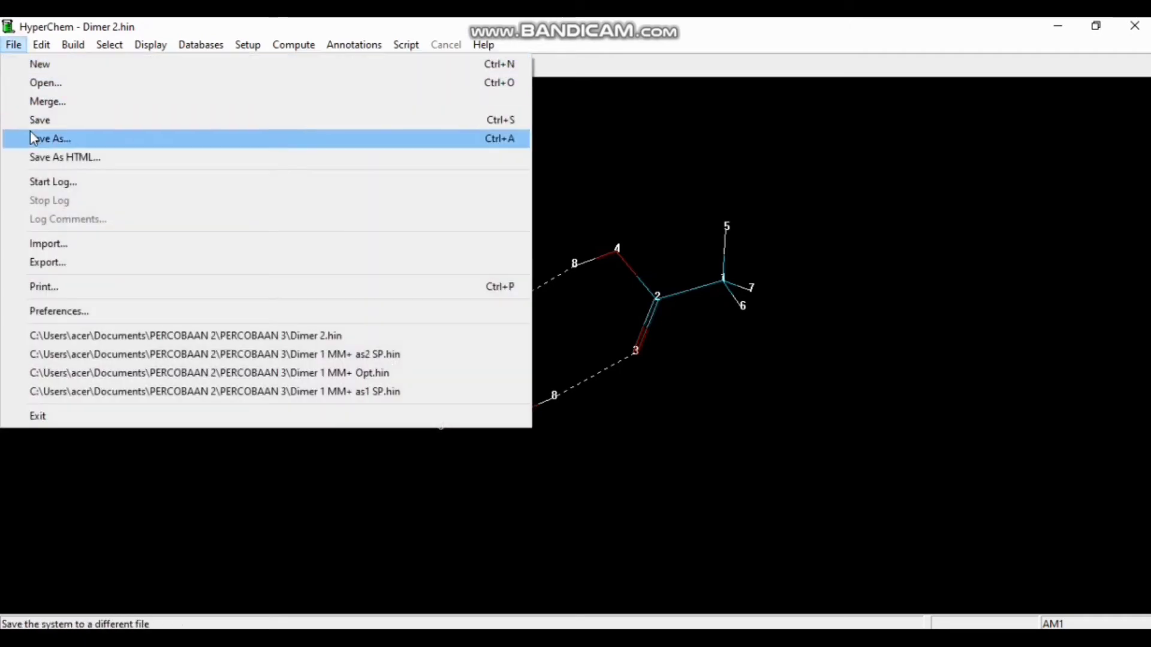
pyautogui.click(32, 139)
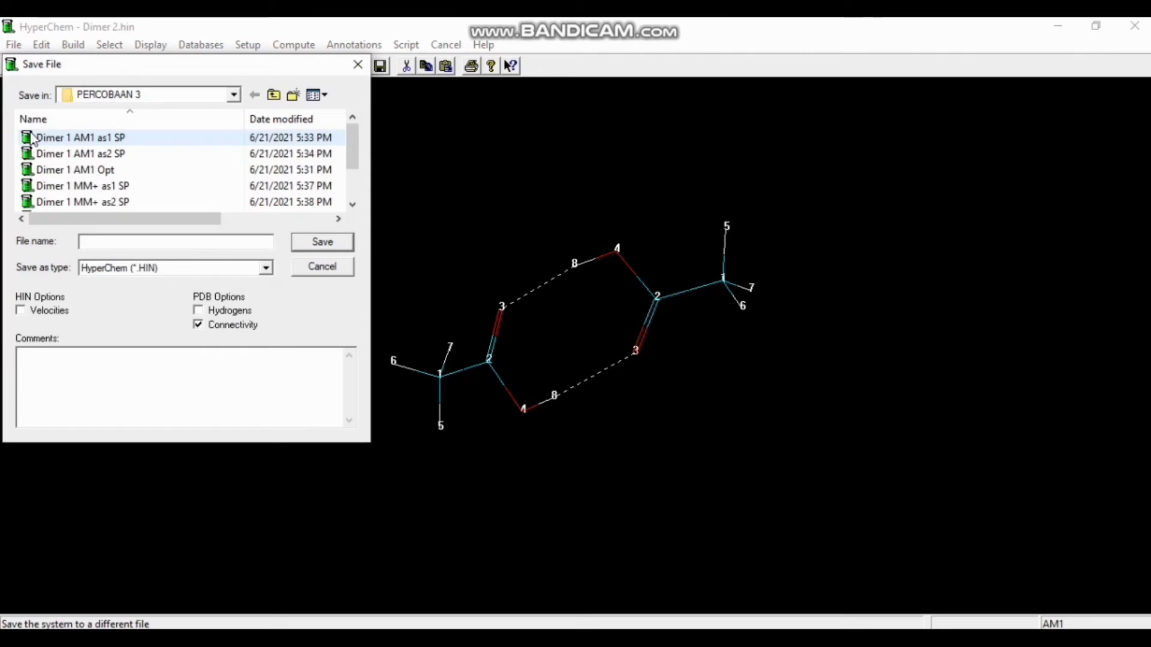
pyautogui.write('Dimer ')
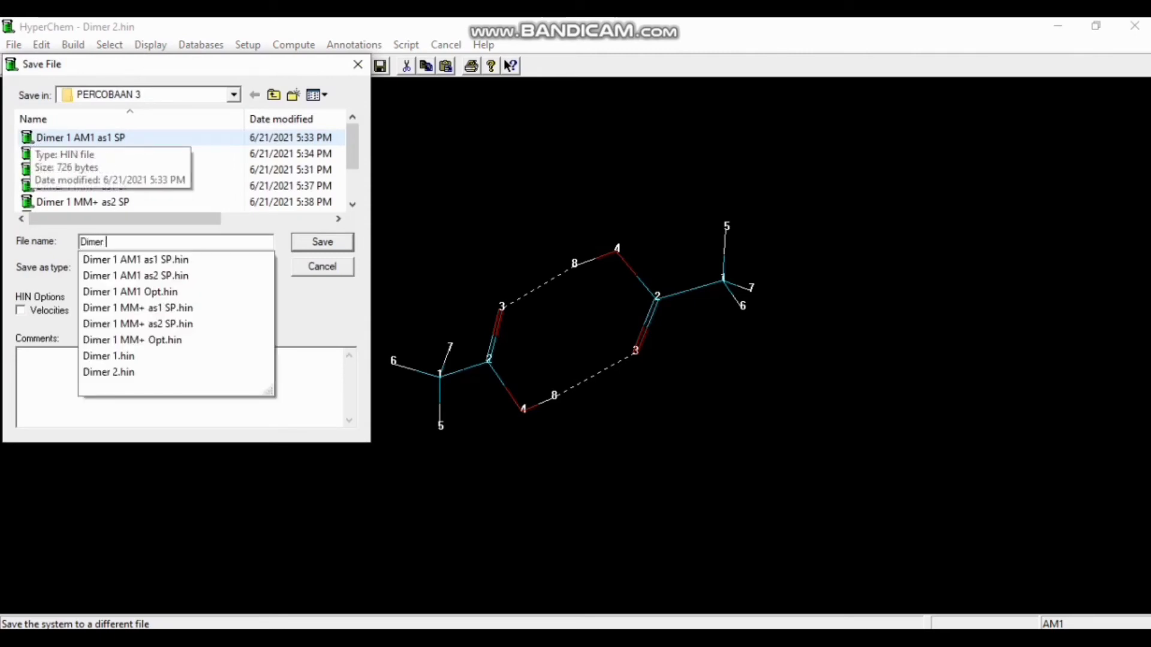
pyautogui.write('2 A')
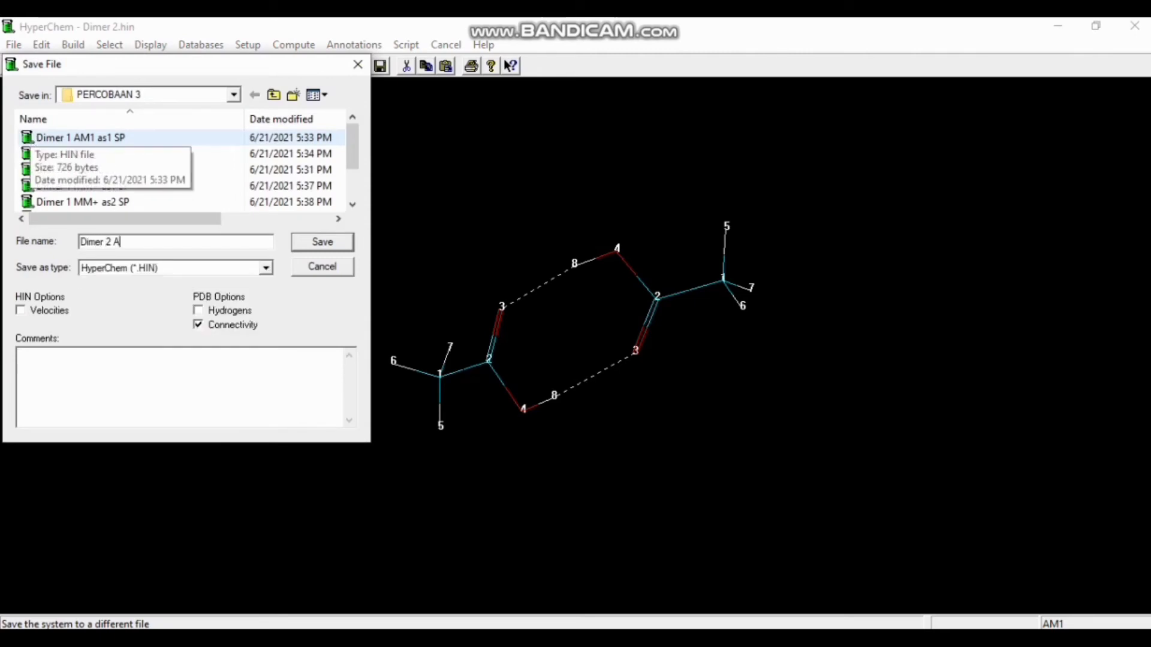
pyautogui.write('M1 Opt')
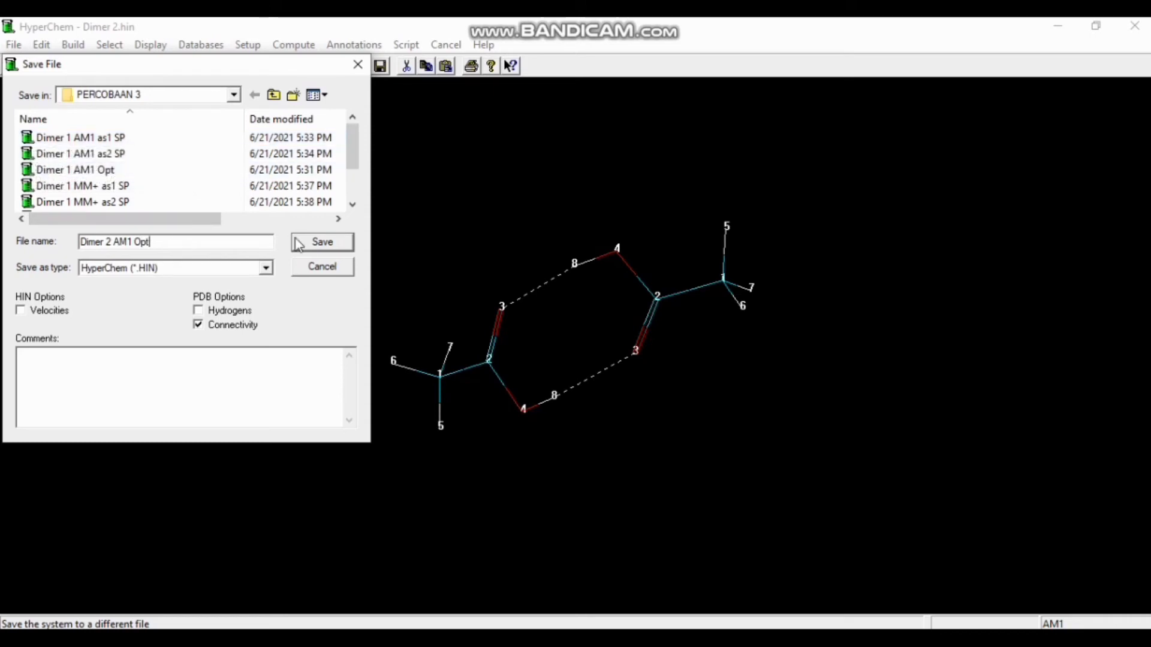
pyautogui.click(315, 242)
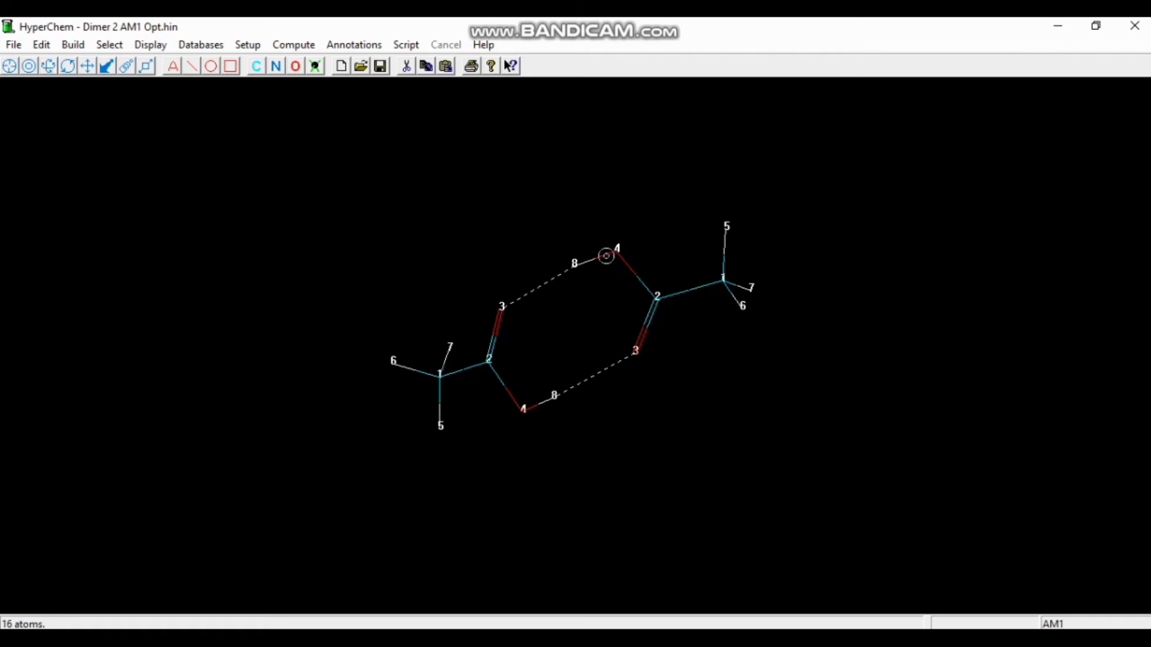
pyautogui.rightClick(606, 256)
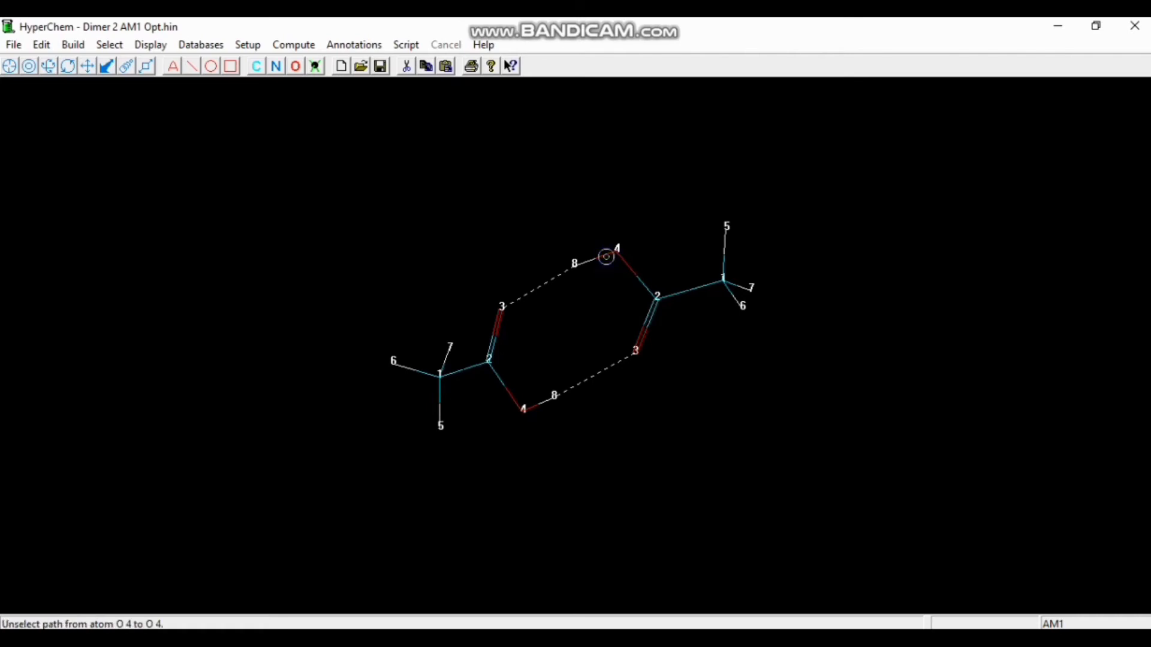
# Delete the right-hand molecule from the AM1-optimized Dimer 2 and run a single-point calculation on the remaining molecule
pyautogui.click(606, 256)
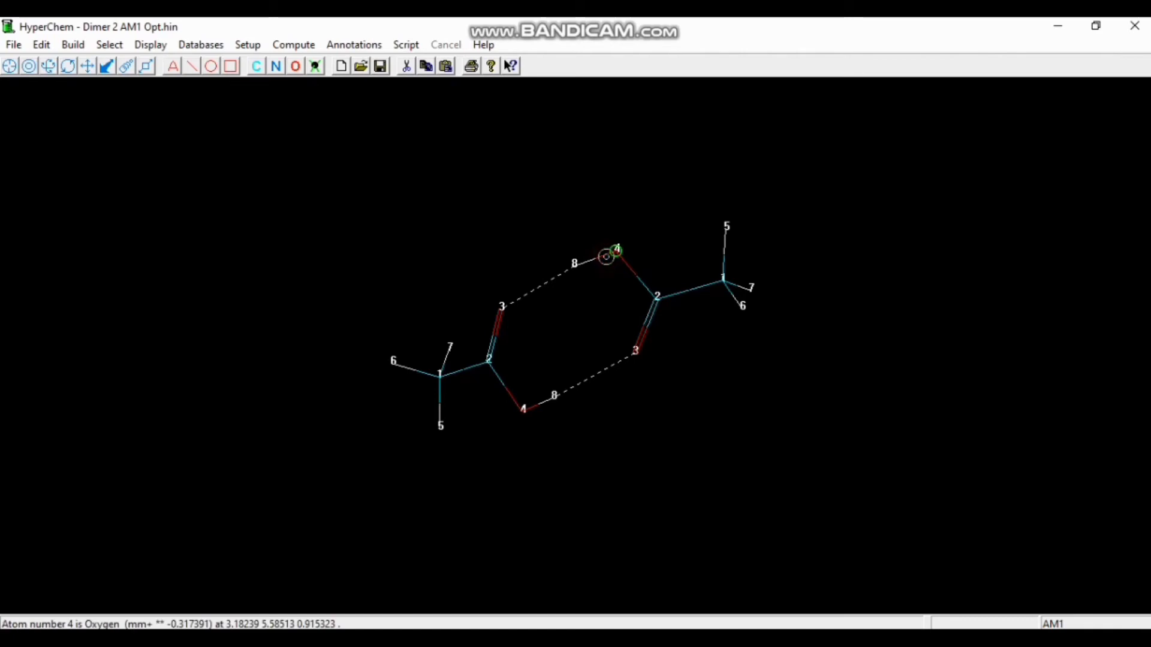
pyautogui.click(601, 260)
pyautogui.click(639, 272)
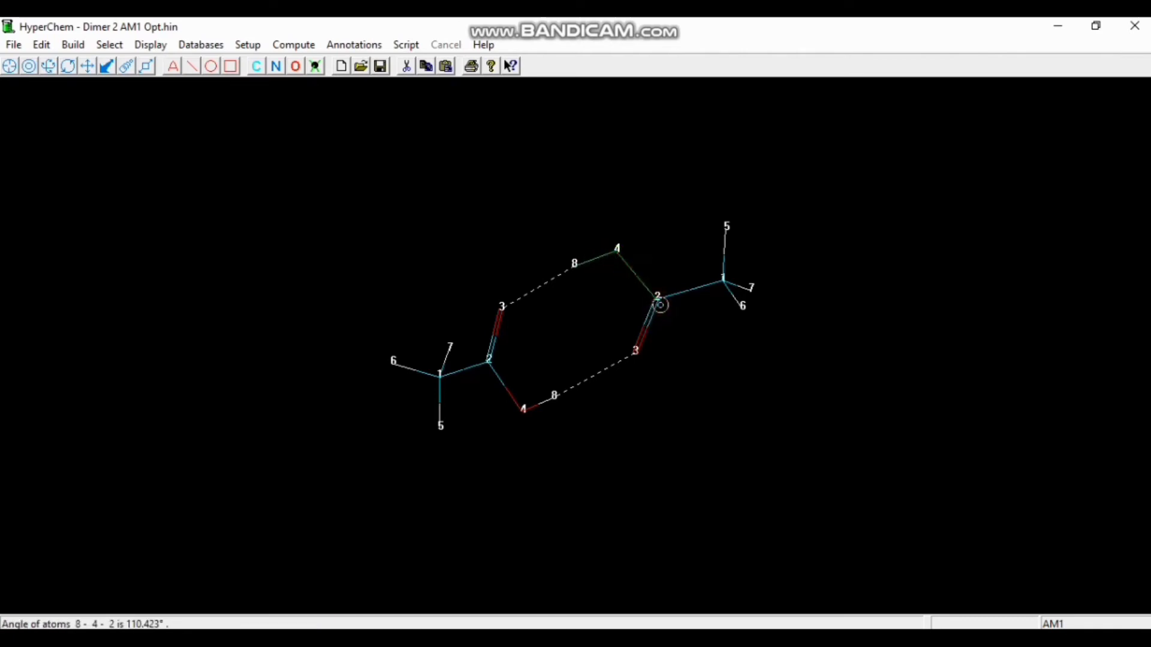
pyautogui.click(670, 293)
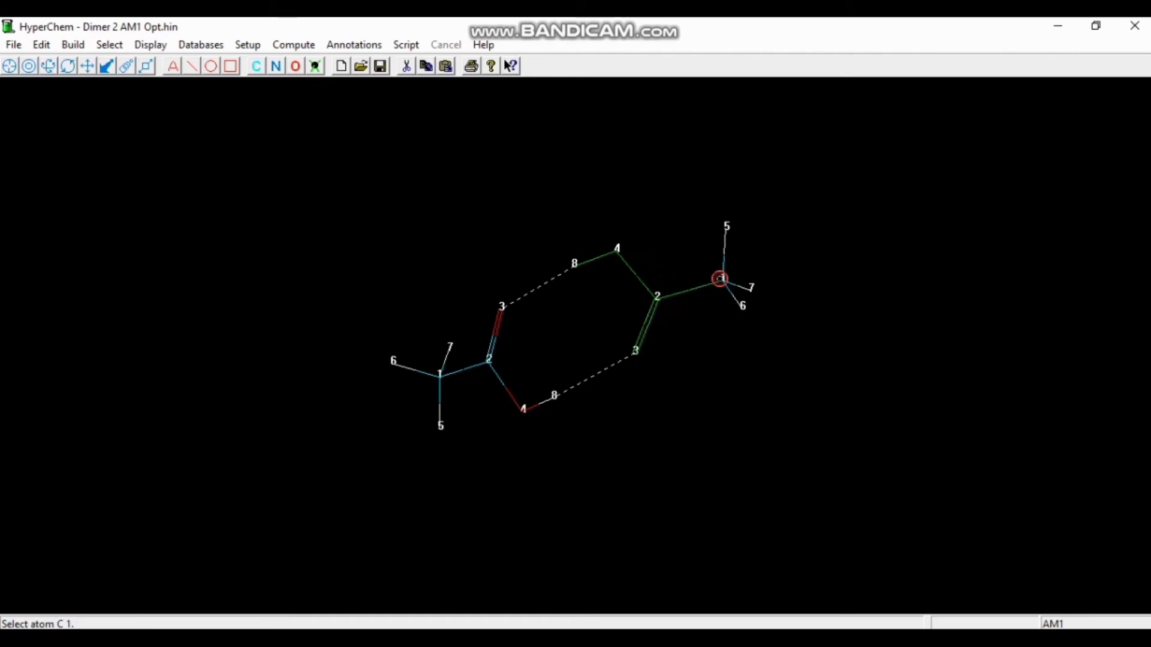
pyautogui.click(720, 279)
pyautogui.press('Delete')
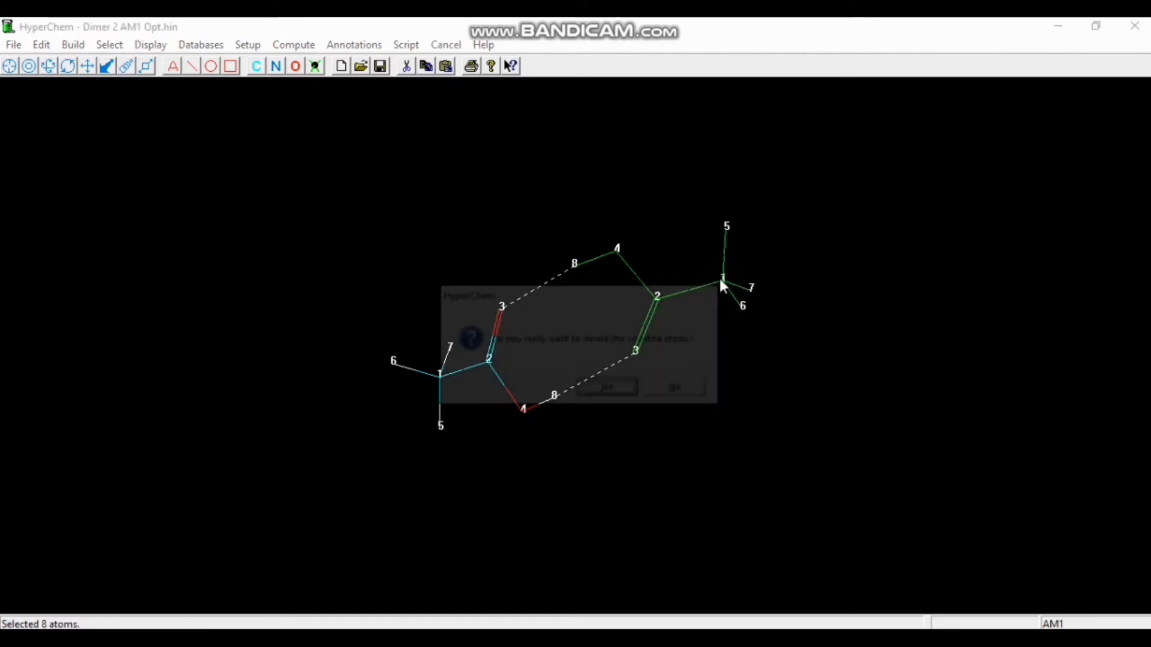
pyautogui.click(617, 397)
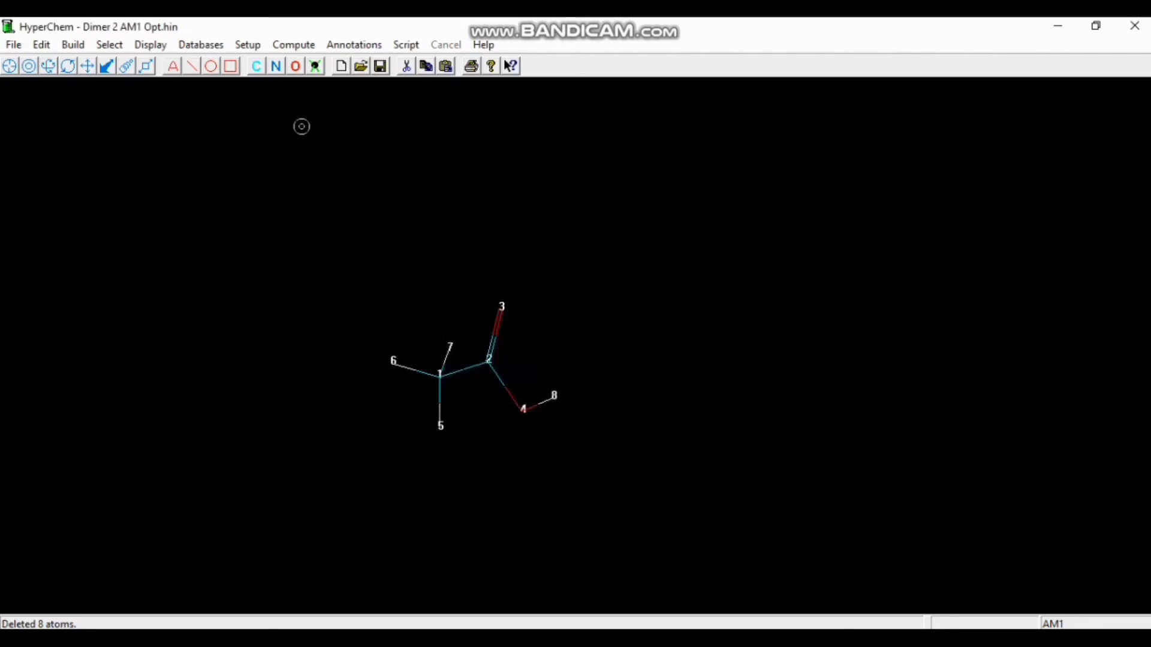
pyautogui.click(291, 45)
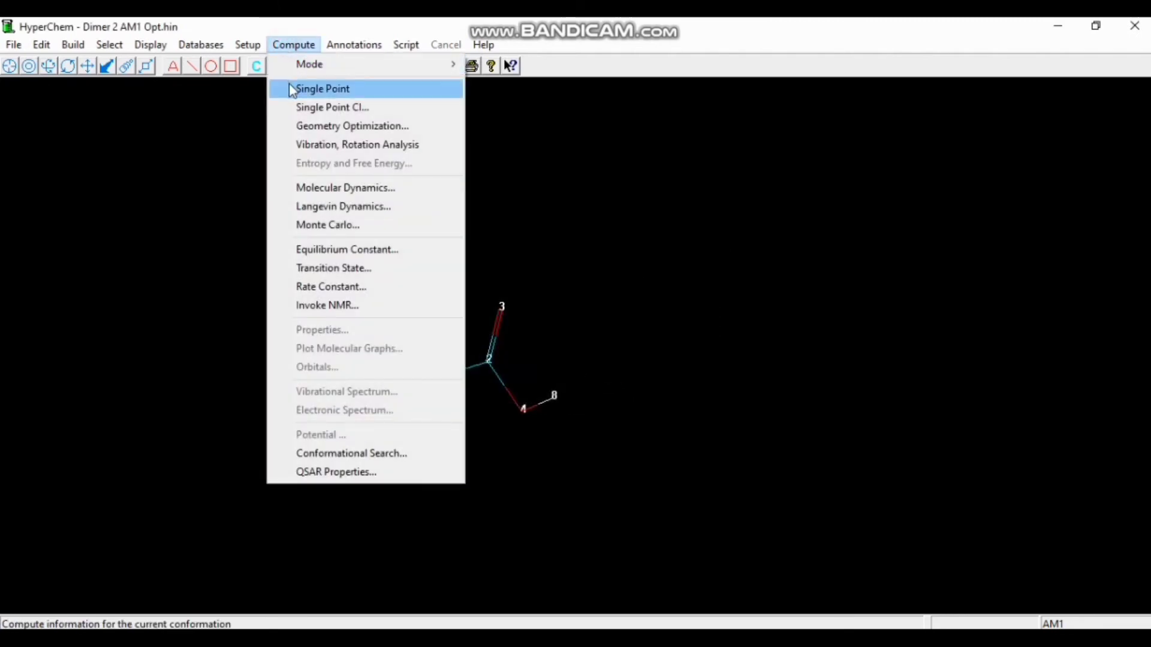
pyautogui.click(290, 88)
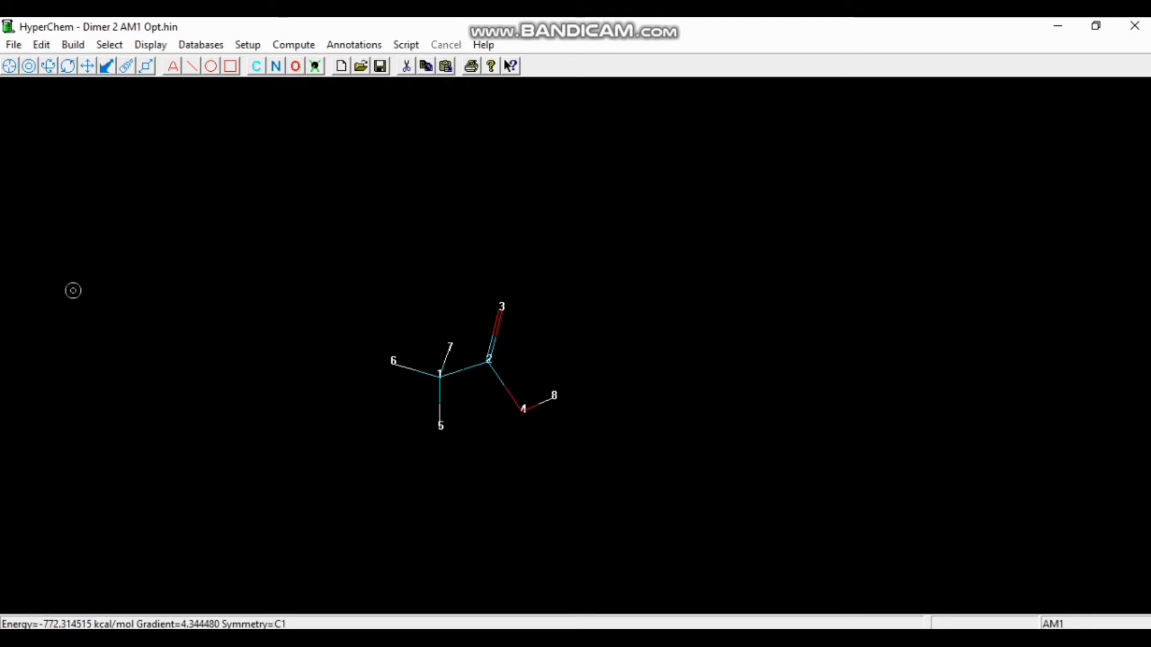
# Save the remaining left-hand molecule as a new file named Dimer 2 AM1 as1 SP in the PERCOBAAN 3 folder
pyautogui.click(14, 45)
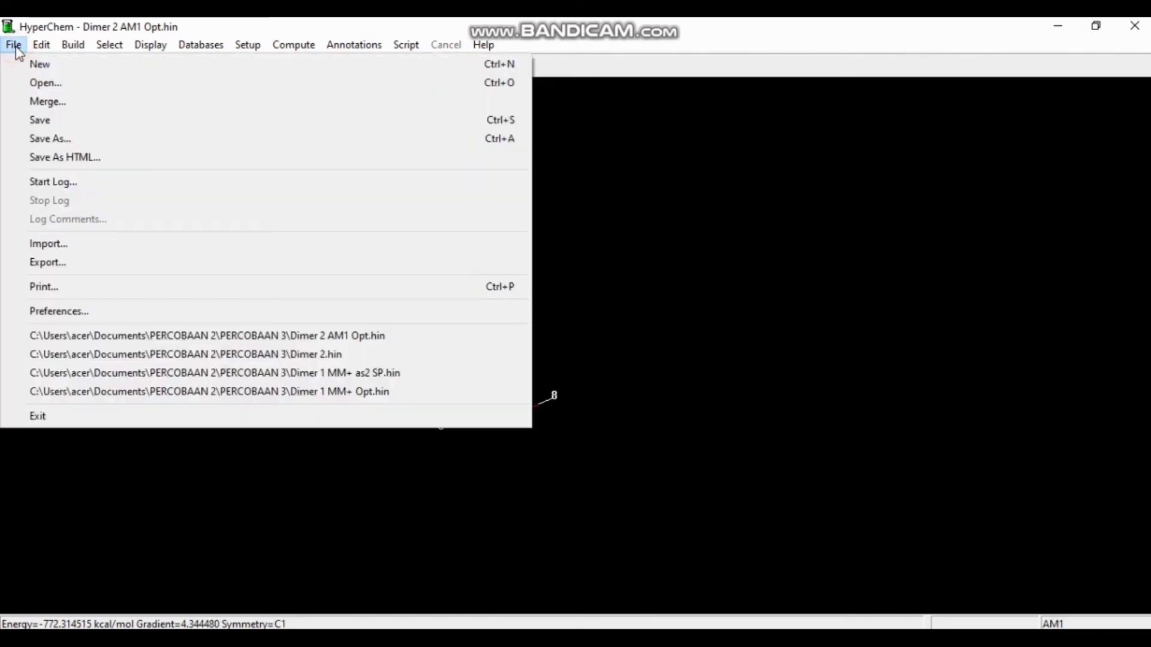
pyautogui.click(33, 139)
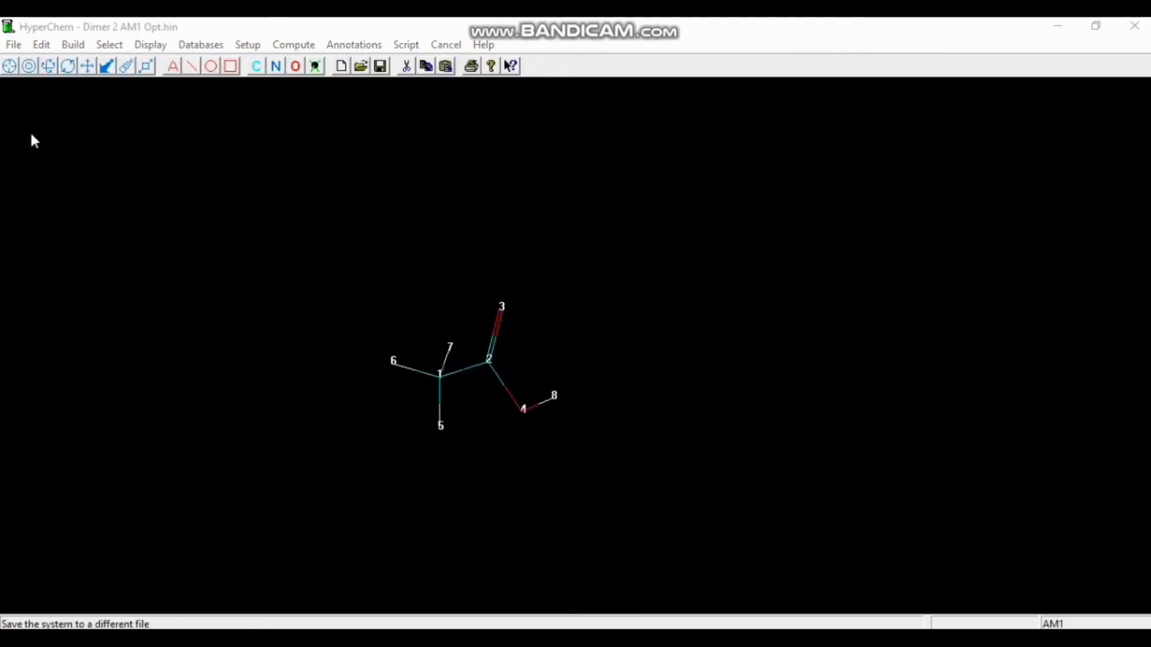
pyautogui.write('D')
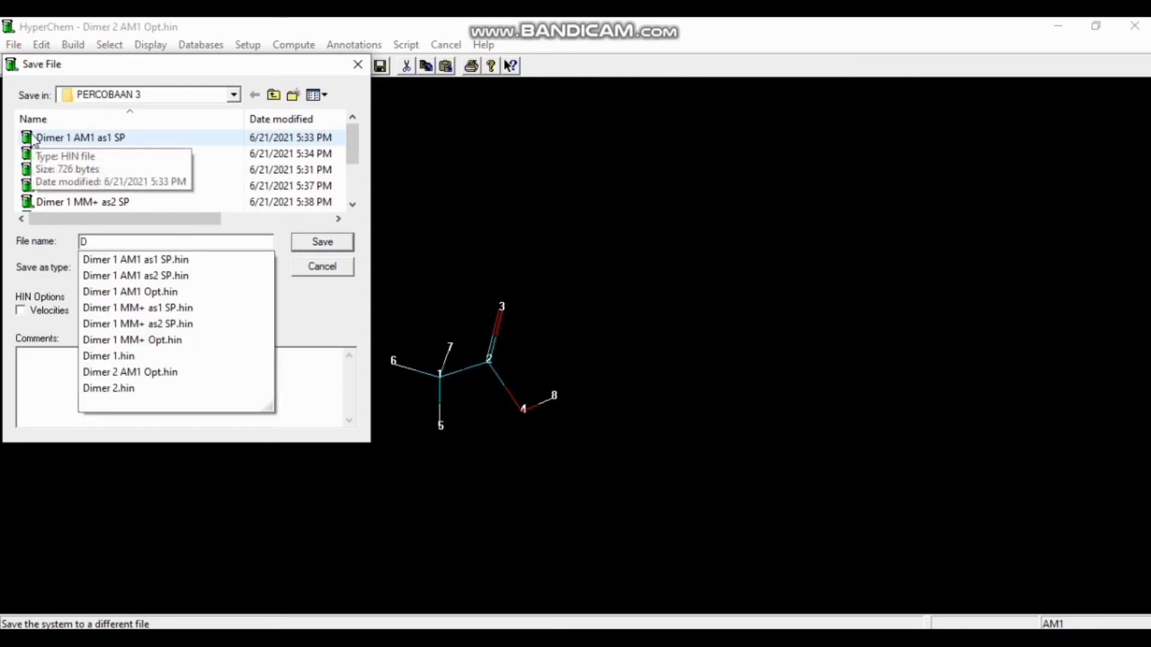
pyautogui.write('imer 2 AM')
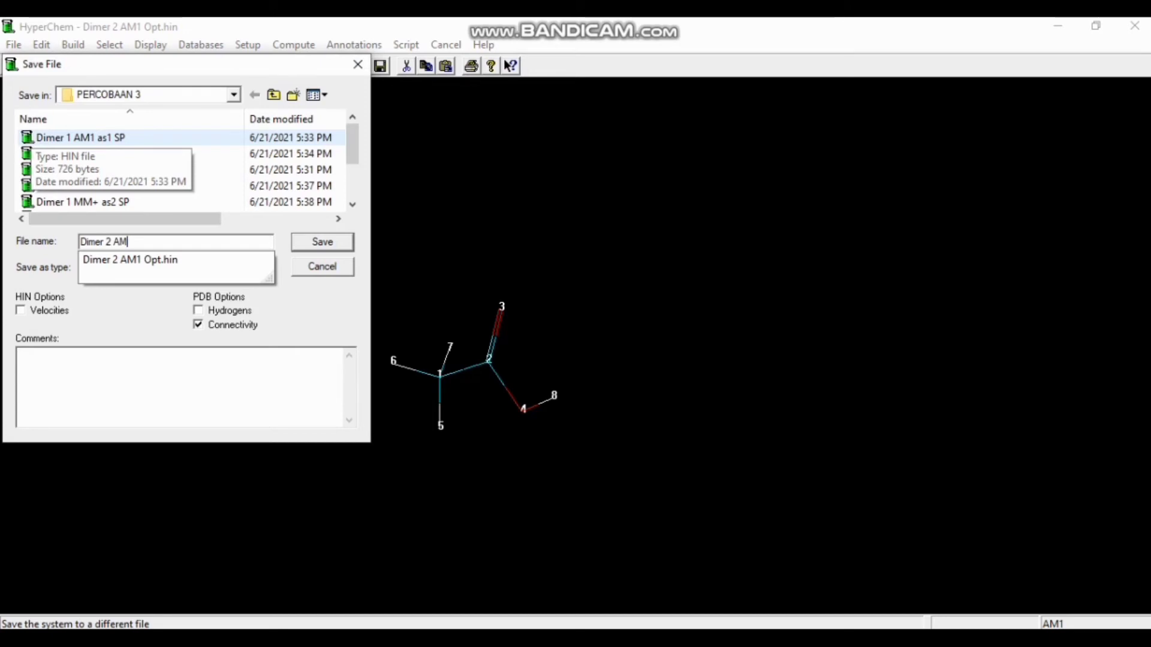
pyautogui.write('1 as1 SP')
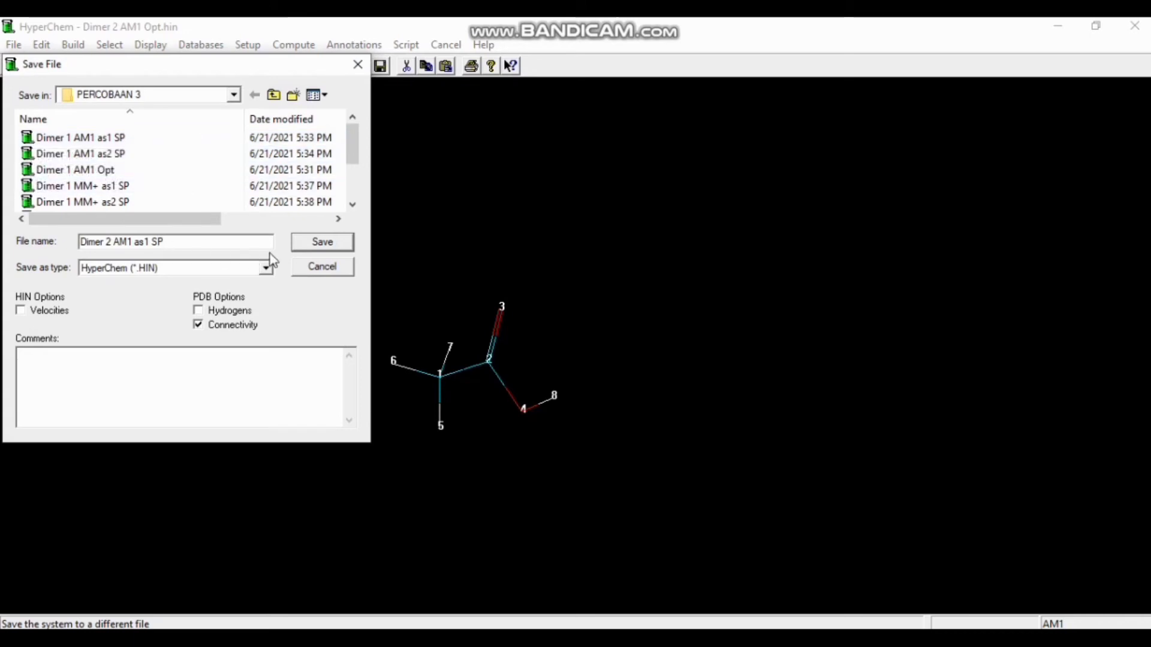
pyautogui.click(323, 243)
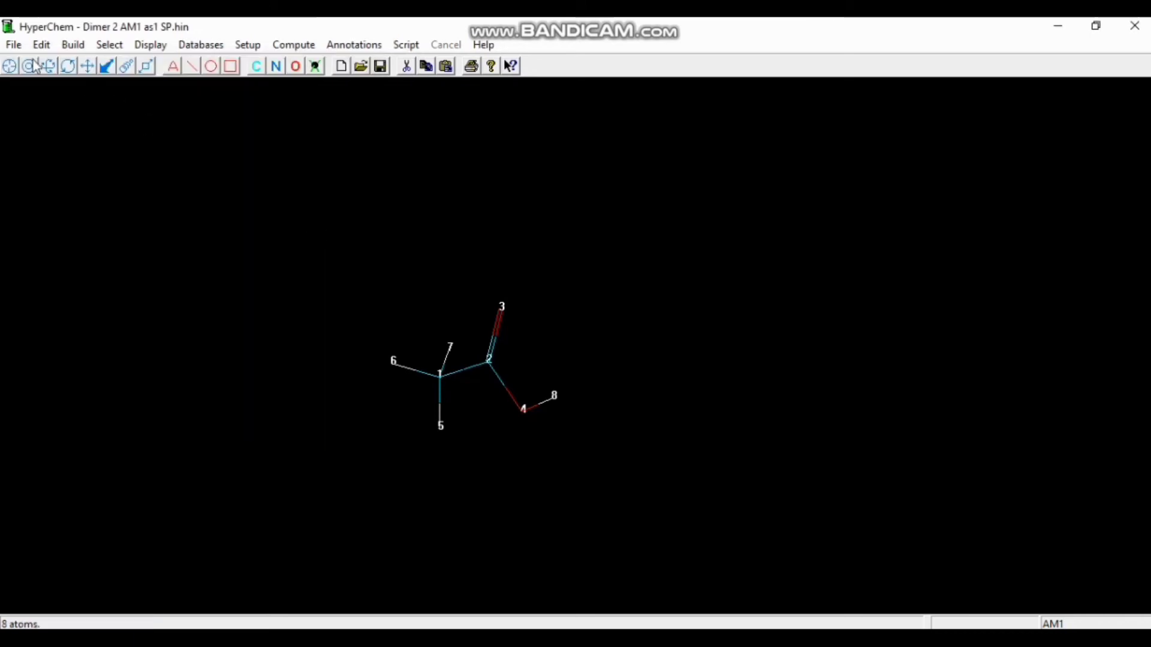
# Reopen the optimized two-molecule file Dimer 2 AM1 Opt from the PERCOBAAN 3 folder
pyautogui.click(8, 45)
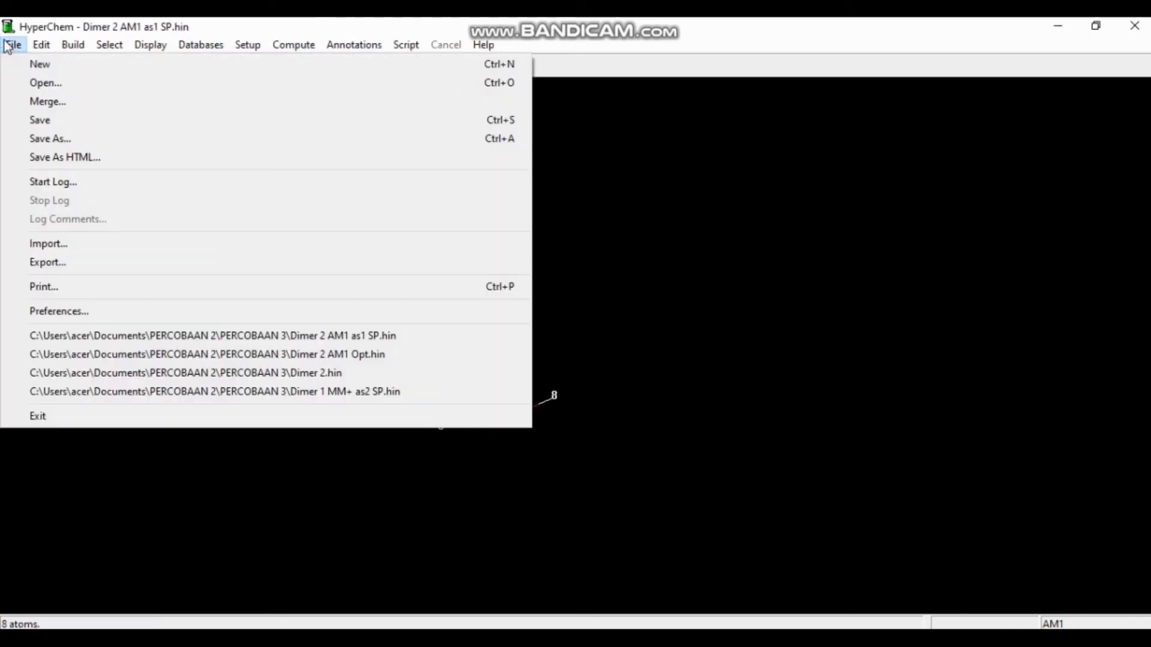
pyautogui.click(25, 83)
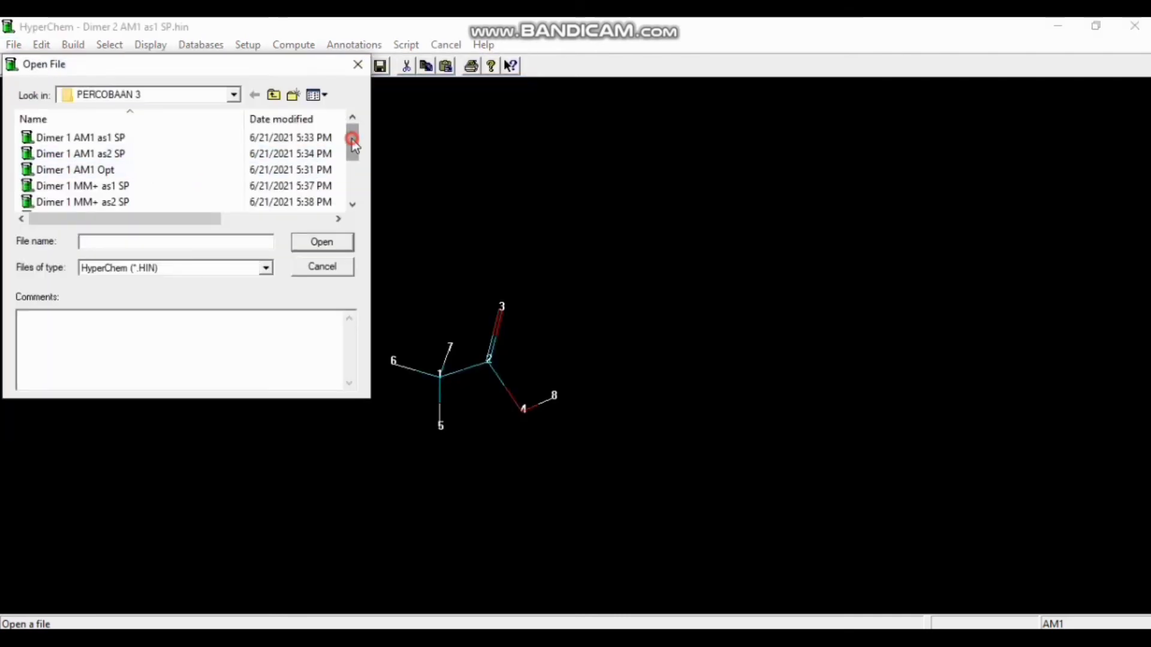
pyautogui.moveTo(352, 142); pyautogui.dragTo(347, 174)
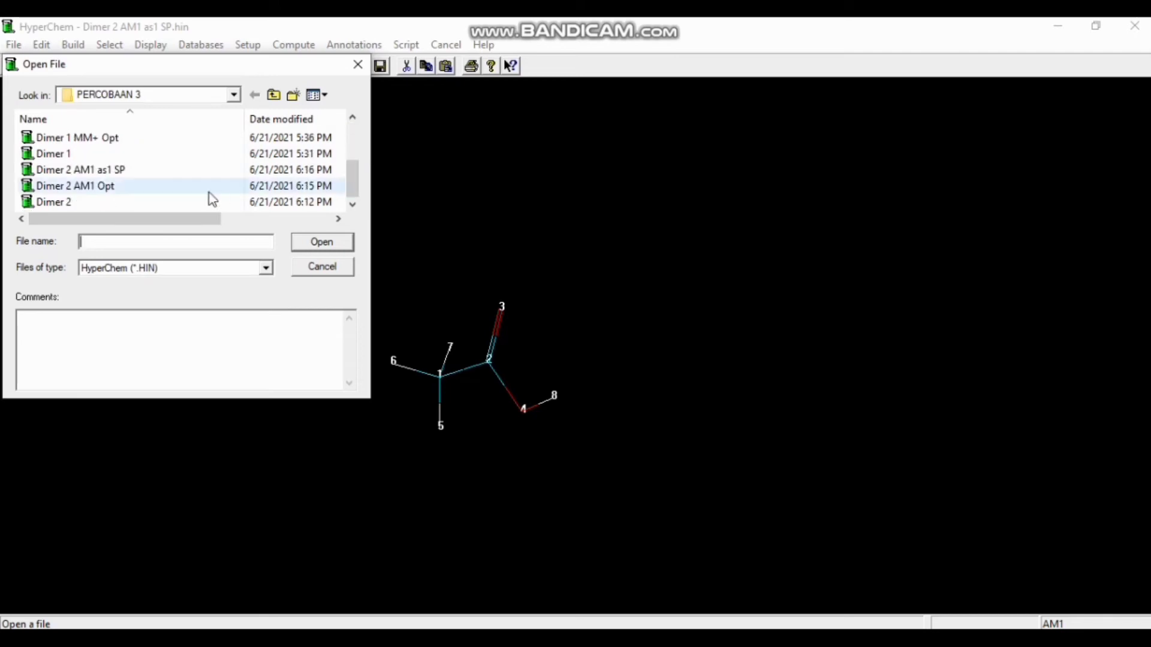
pyautogui.click(186, 189)
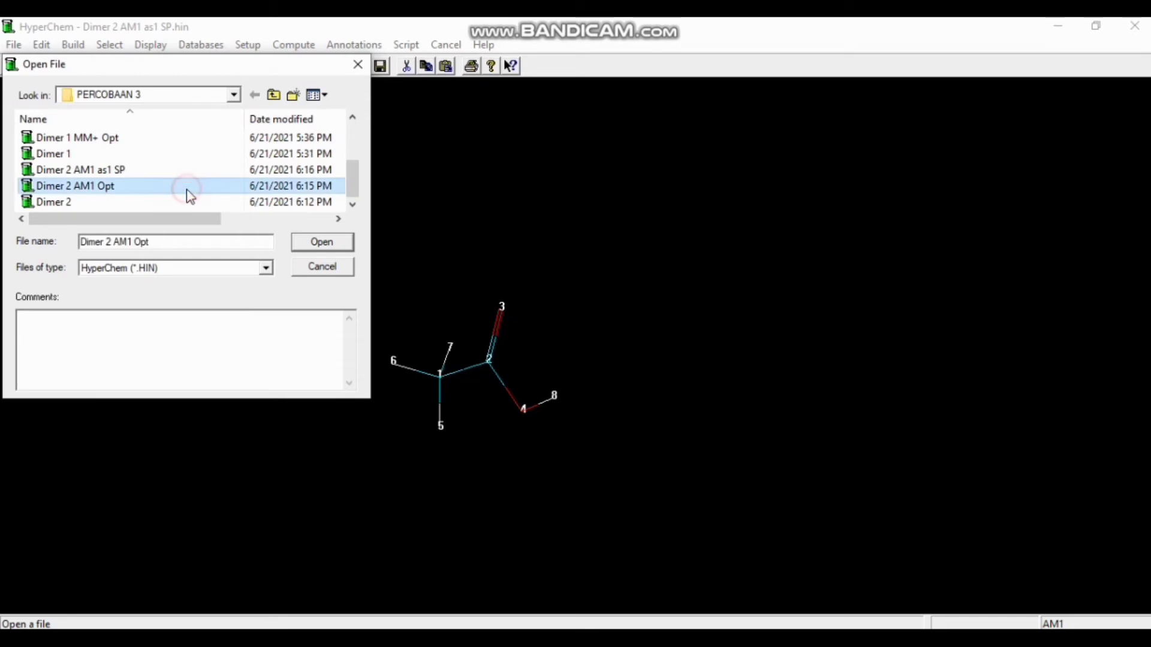
pyautogui.click(323, 246)
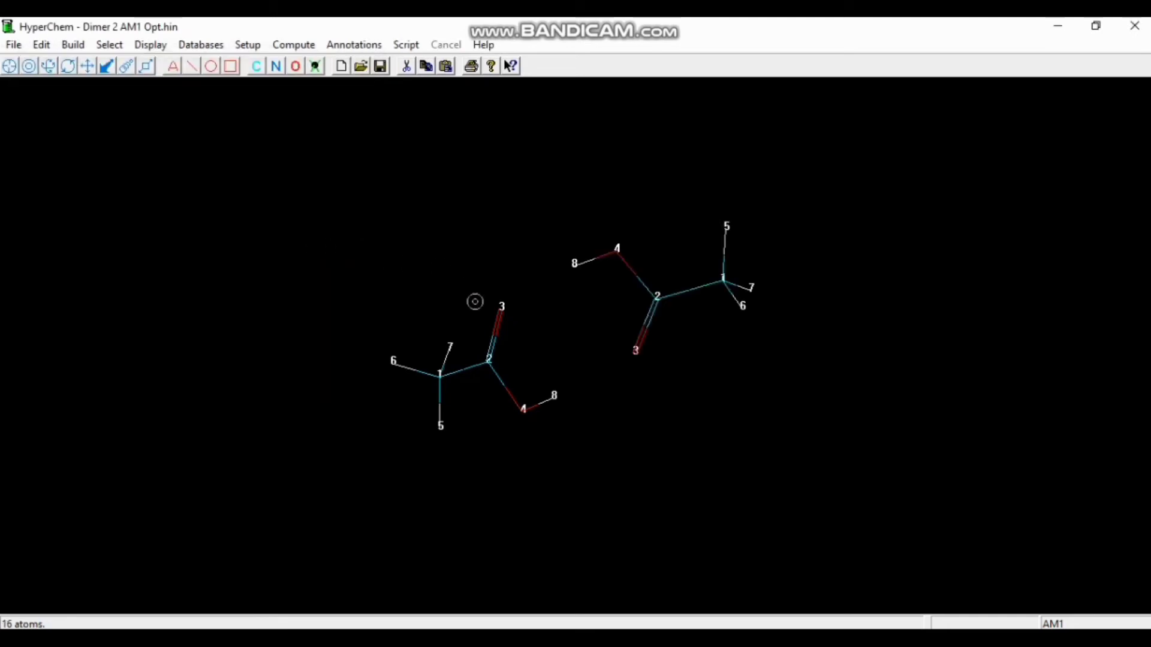
# Delete the left-hand molecule from the reopened dimer and run a single-point calculation on the right-hand molecule
pyautogui.rightClick(493, 346)
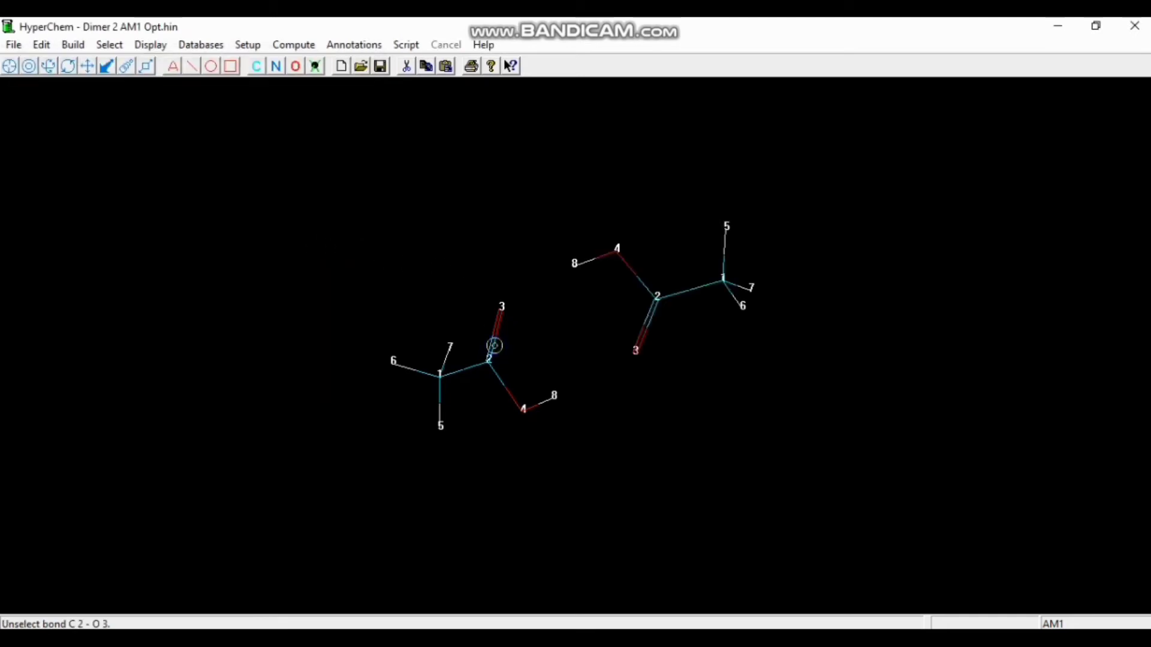
pyautogui.doubleClick(494, 345)
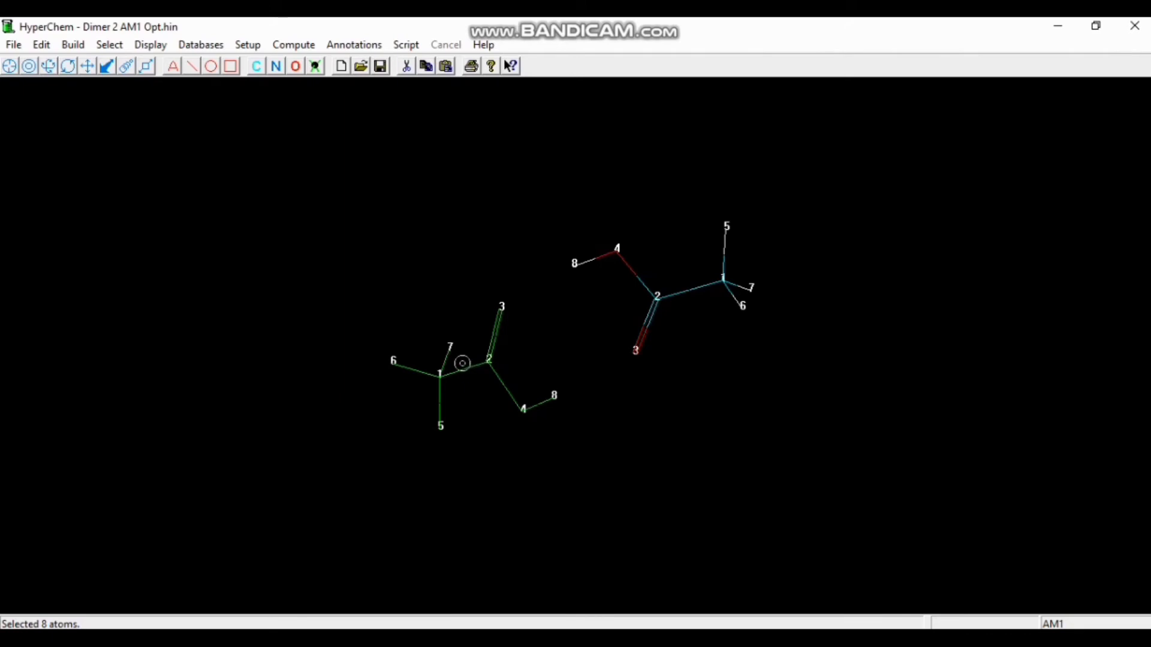
pyautogui.press('Delete')
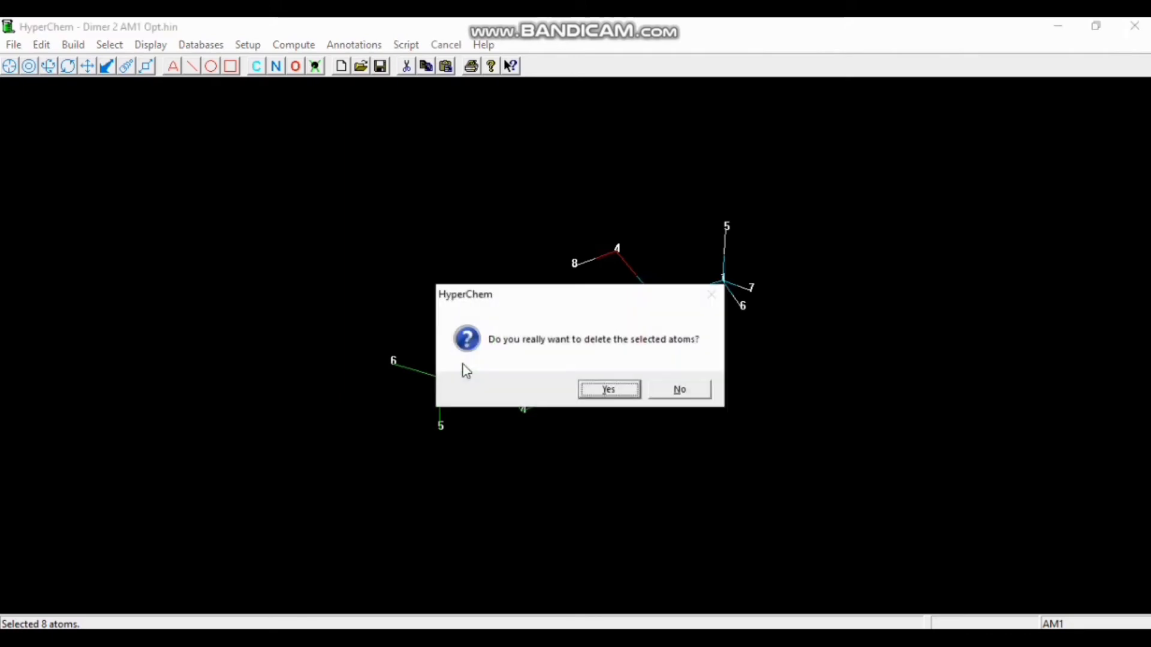
pyautogui.click(606, 390)
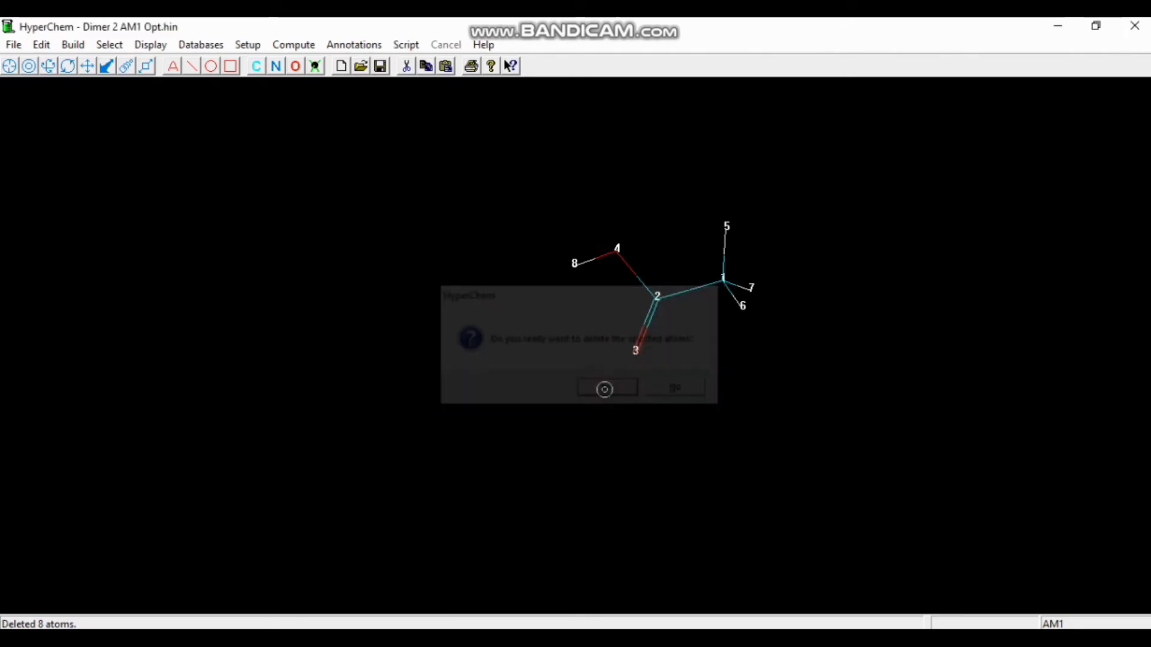
pyautogui.click(294, 45)
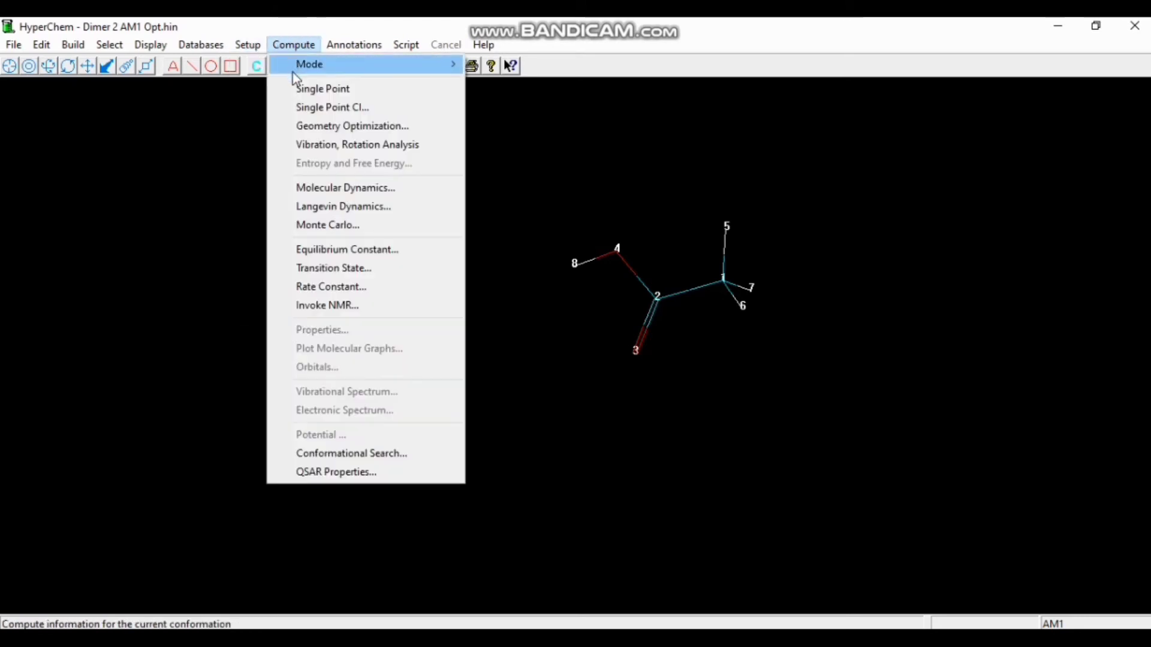
pyautogui.click(294, 89)
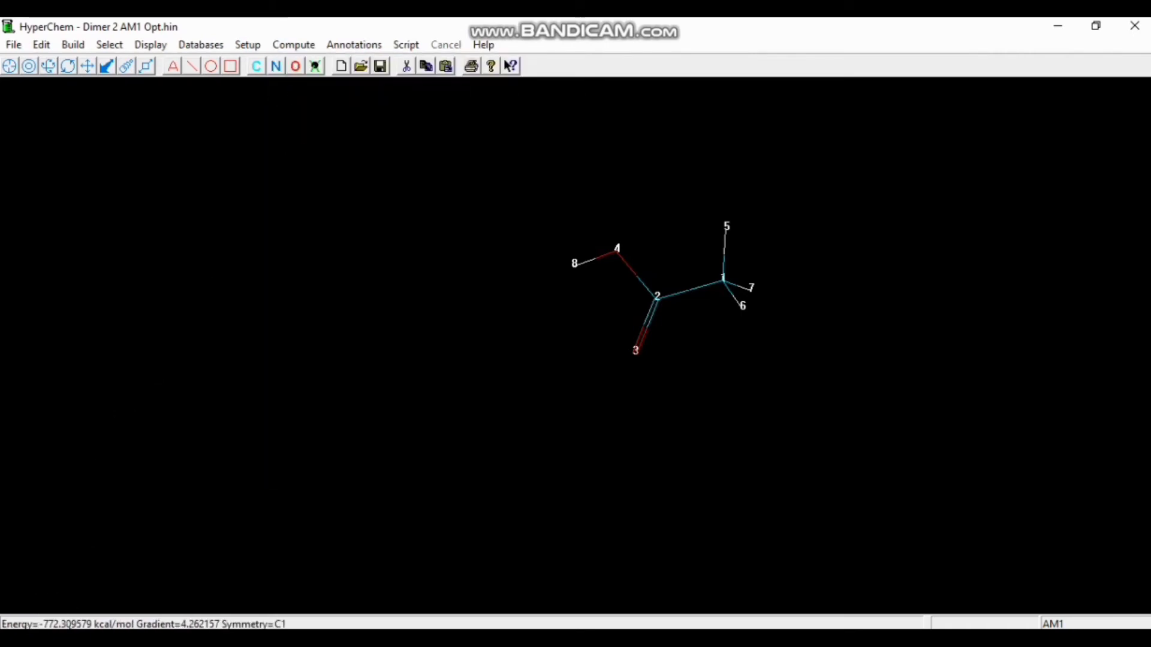
# Save the right-hand molecule as a new file named Dimer 2 AM1 as2 SP in the PERCOBAAN 3 folder
pyautogui.click(14, 45)
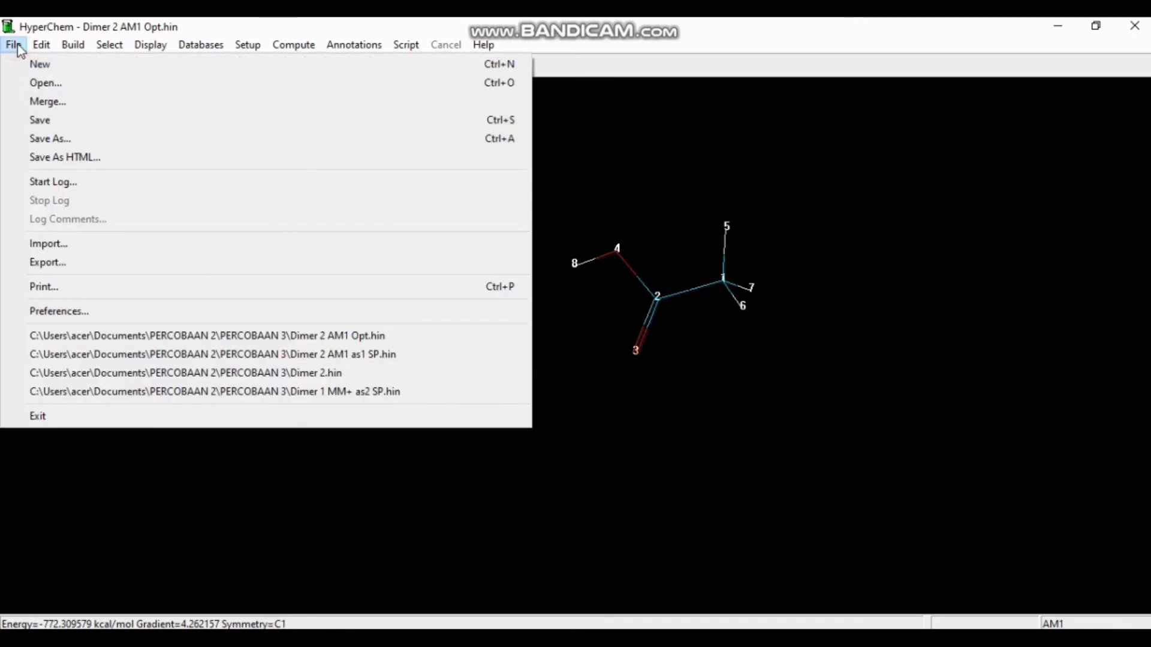
pyautogui.click(42, 138)
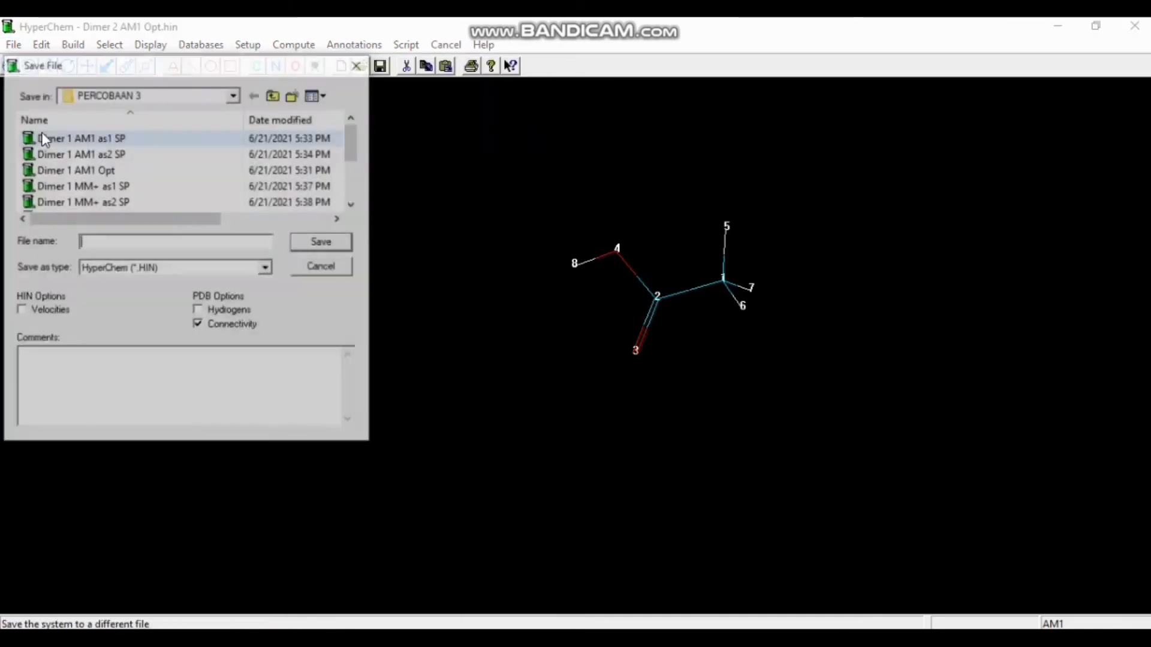
pyautogui.write('D')
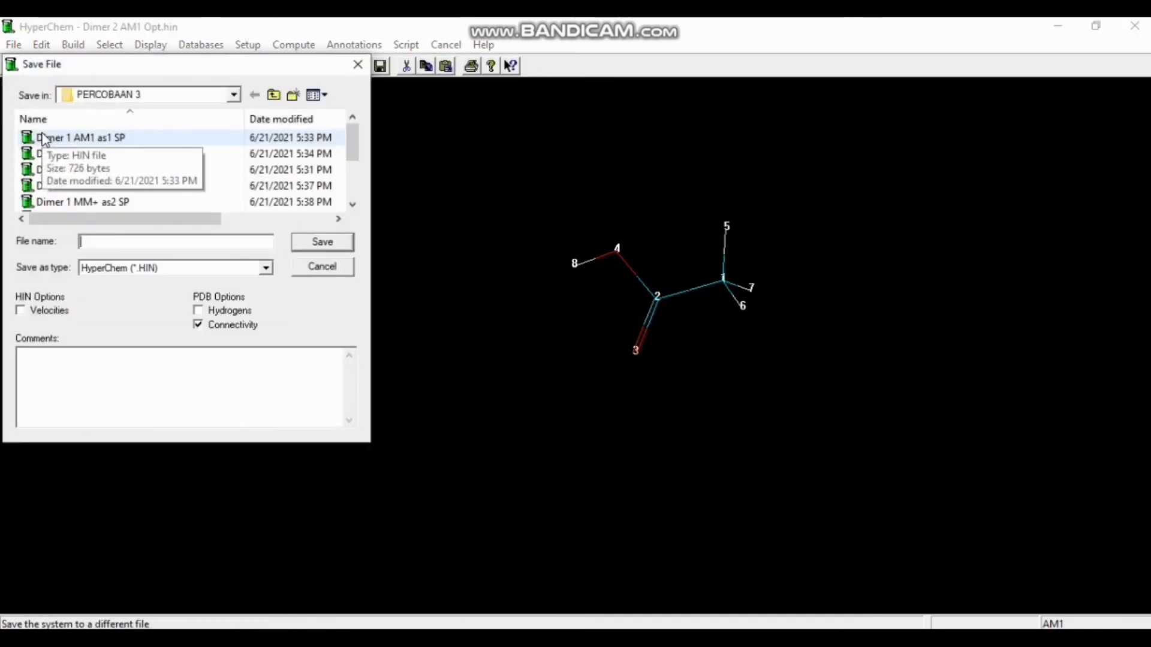
pyautogui.write('imer ')
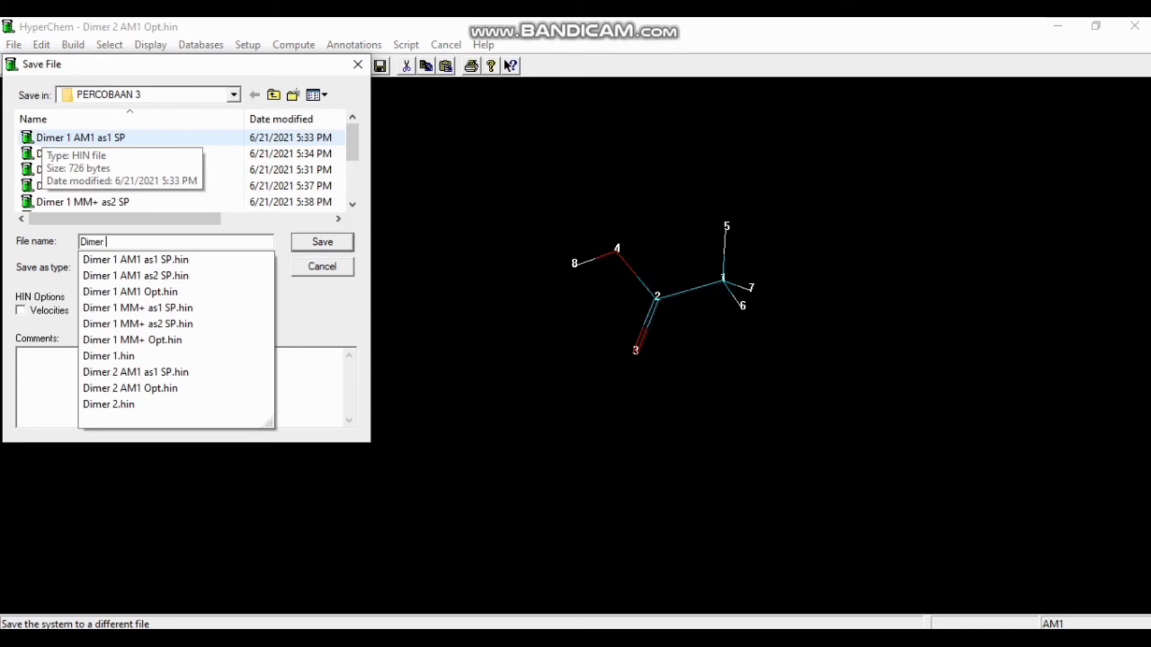
pyautogui.write('2 ')
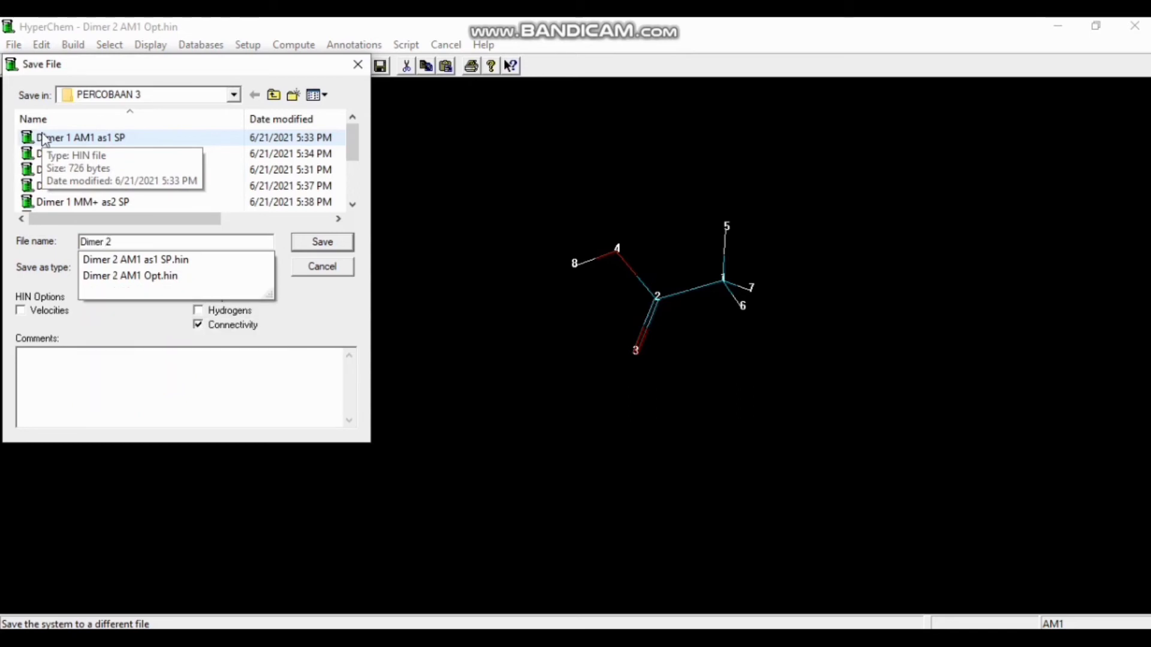
pyautogui.write('AM1')
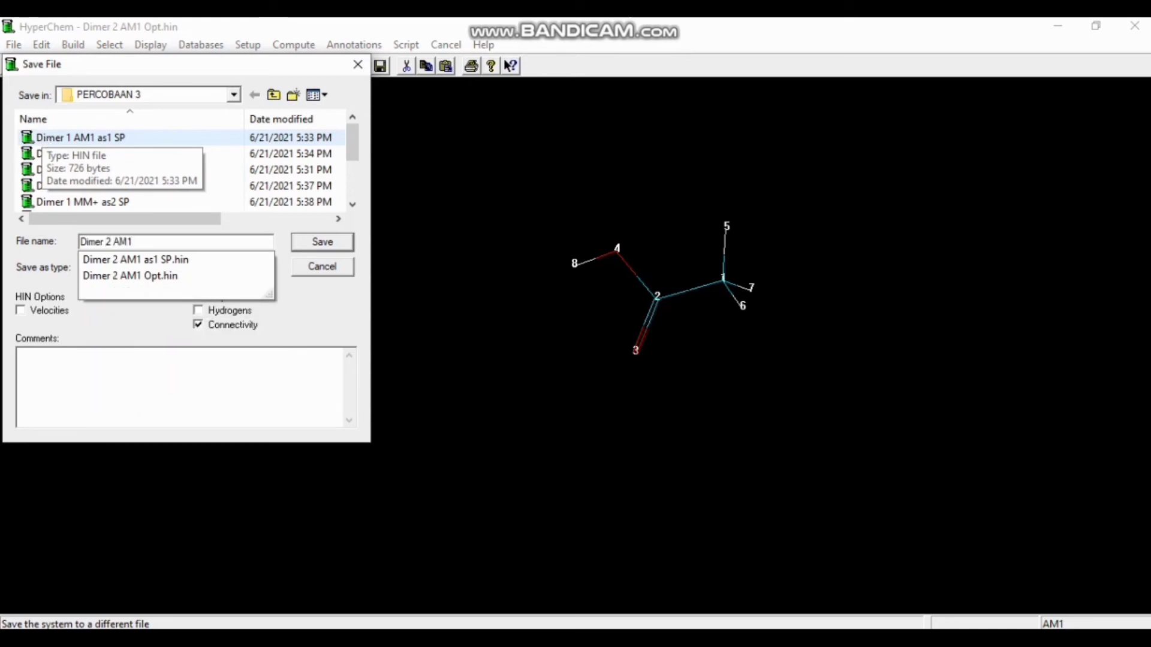
pyautogui.write(' as2 SP')
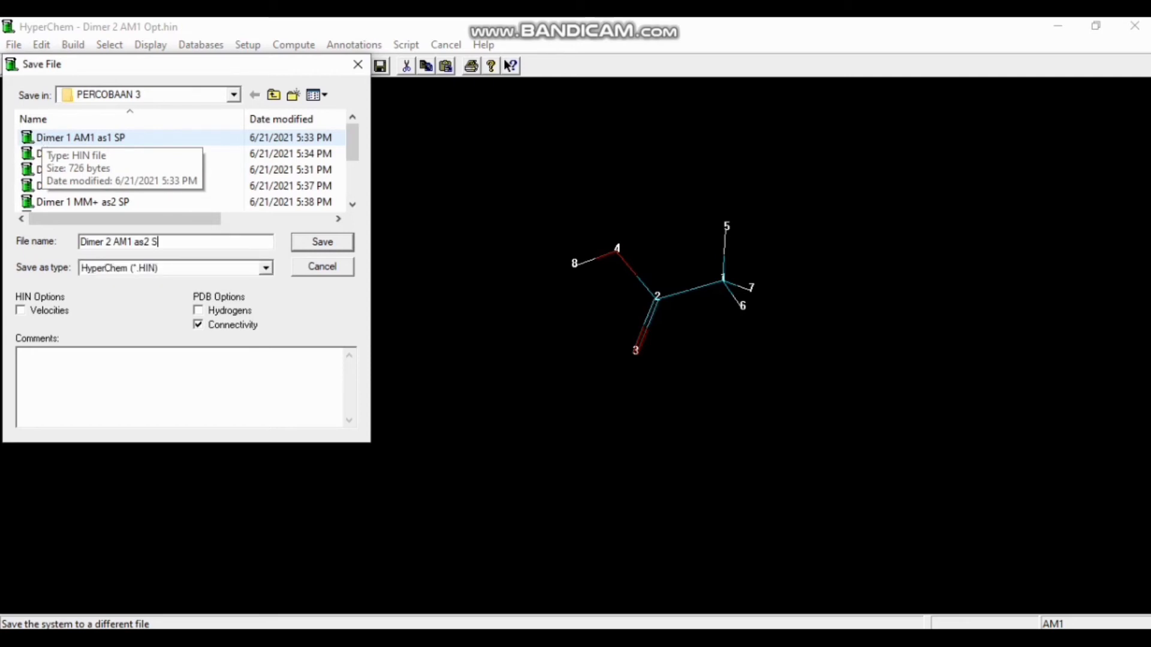
pyautogui.click(323, 244)
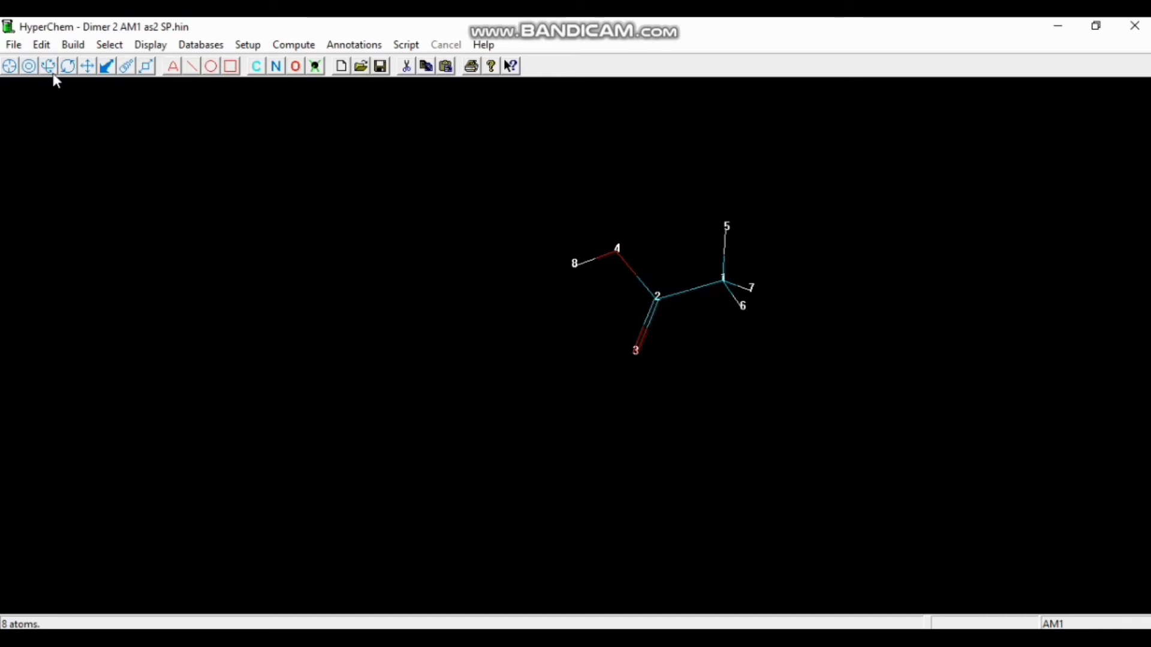
# Open the unoptimized two-molecule file Dimer 2 from the PERCOBAAN 3 folder
pyautogui.click(20, 48)
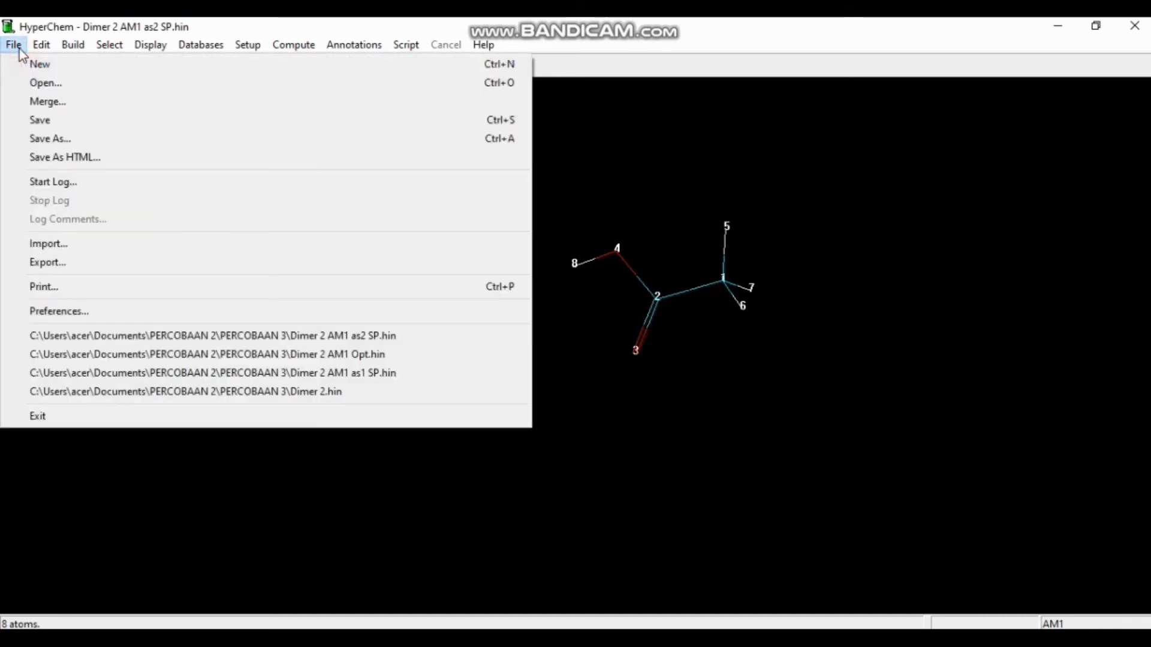
pyautogui.click(38, 84)
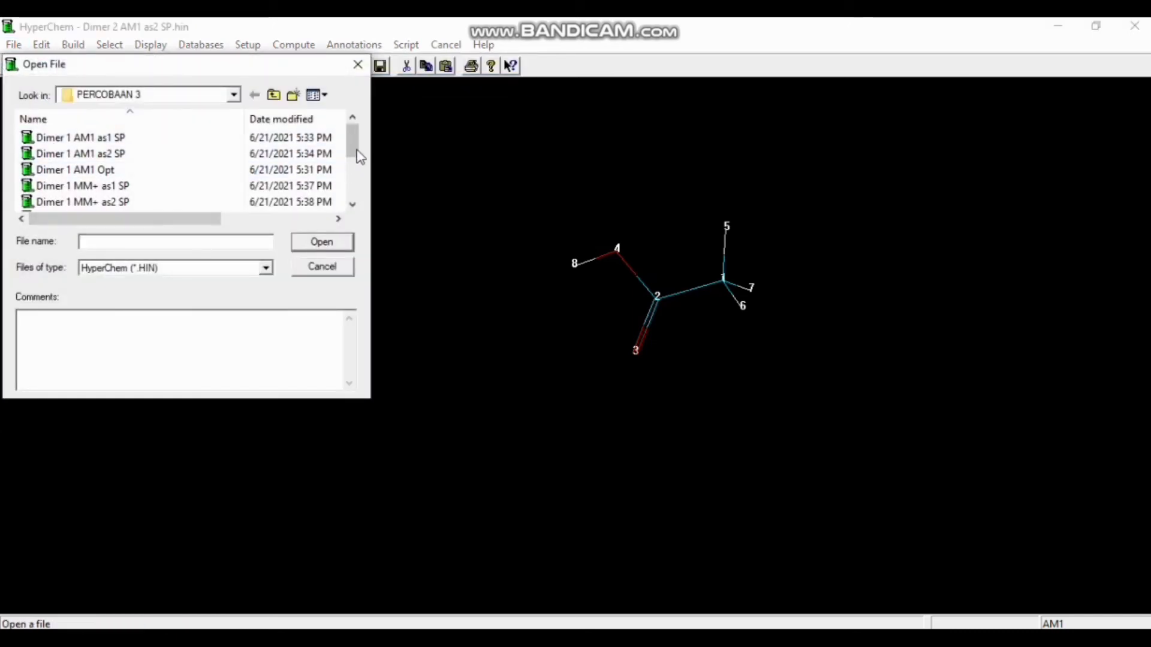
pyautogui.moveTo(357, 154); pyautogui.dragTo(353, 200)
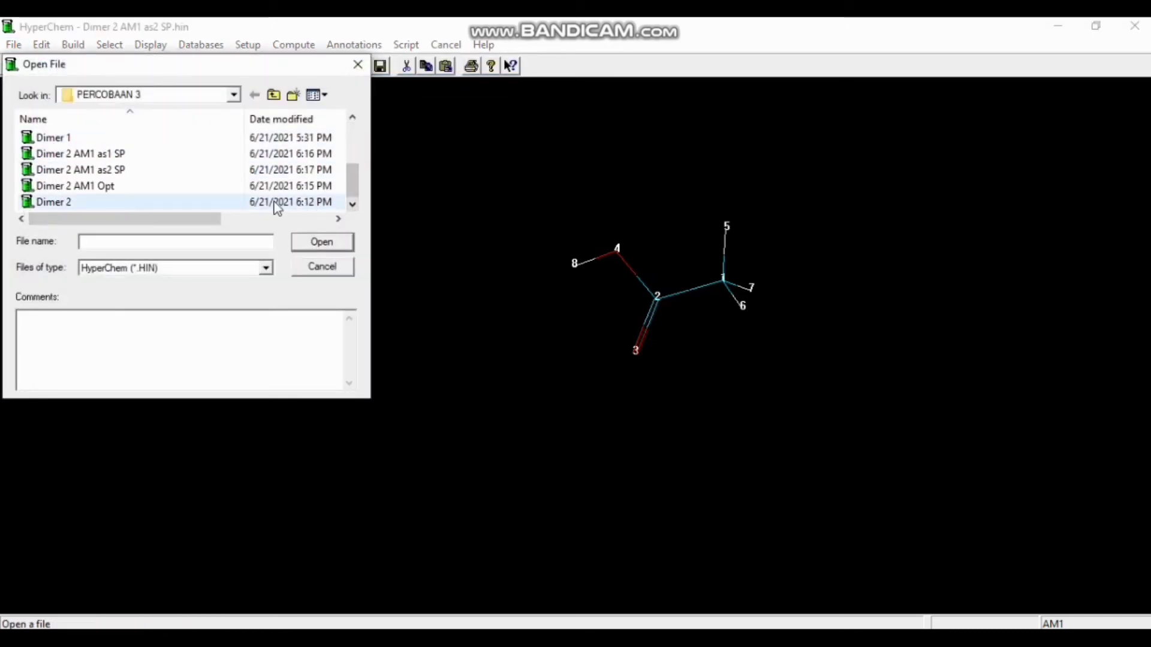
pyautogui.click(236, 199)
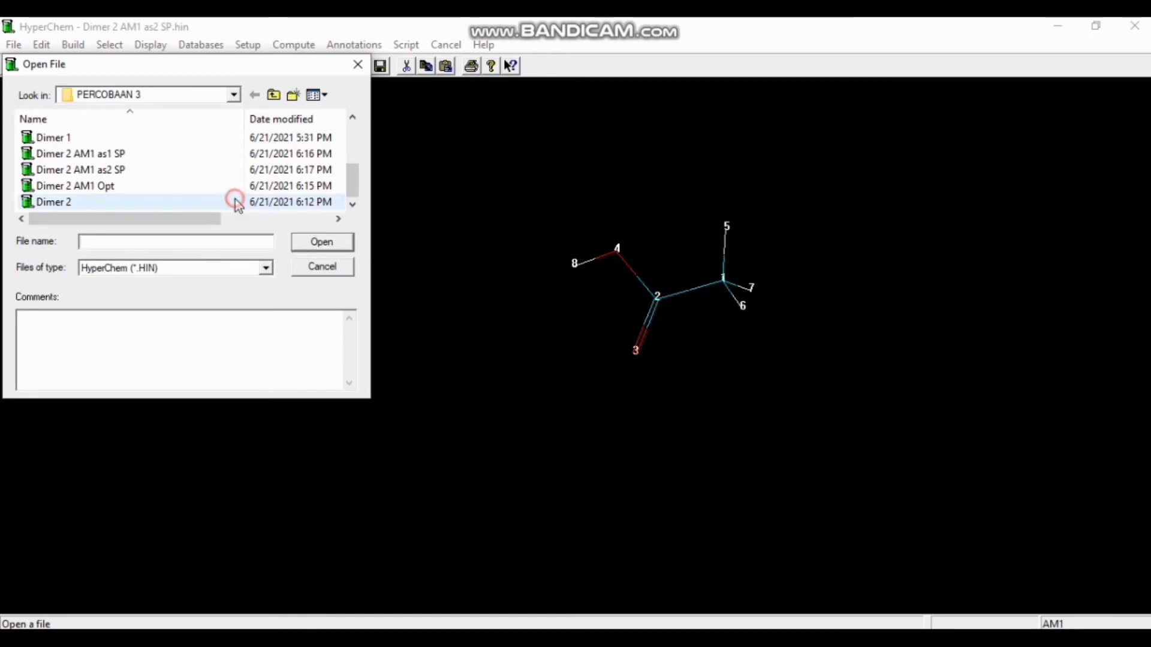
pyautogui.click(306, 244)
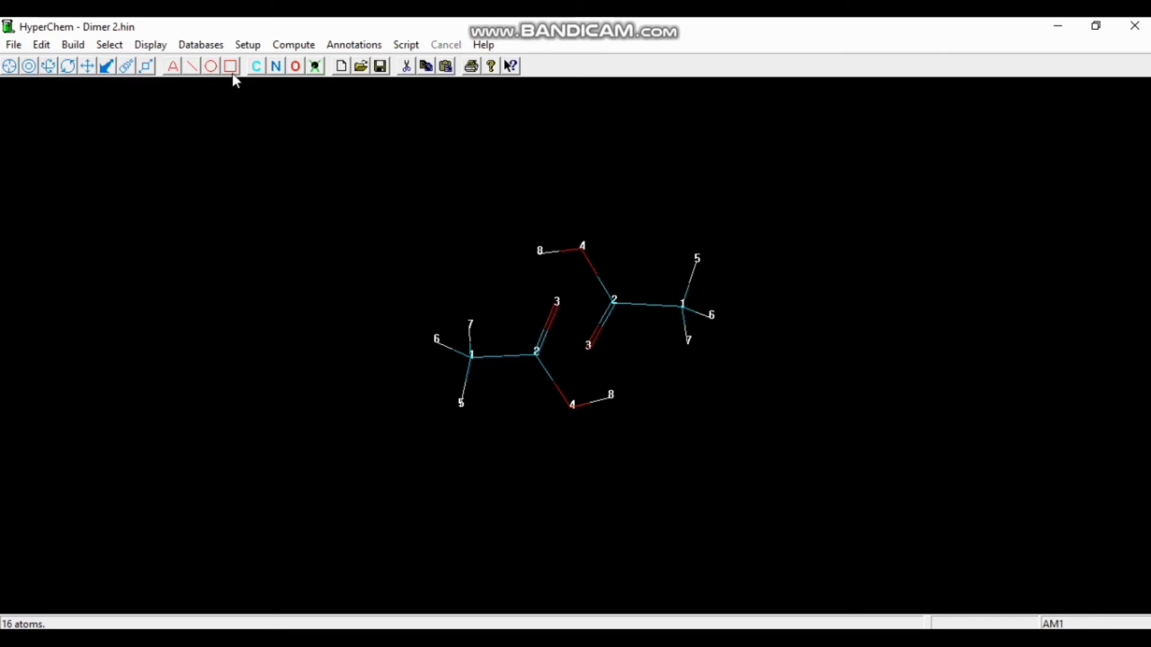
# Set the calculation method to the MM+ molecular mechanics force field and let the atom types be recalculated
pyautogui.click(255, 47)
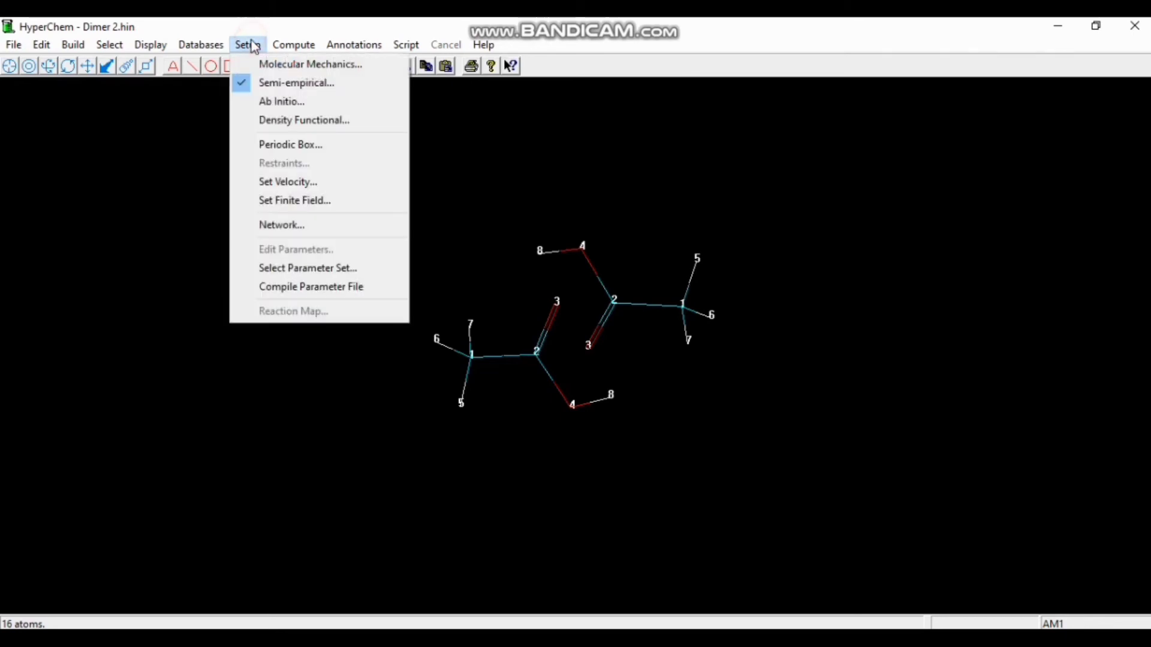
pyautogui.click(258, 65)
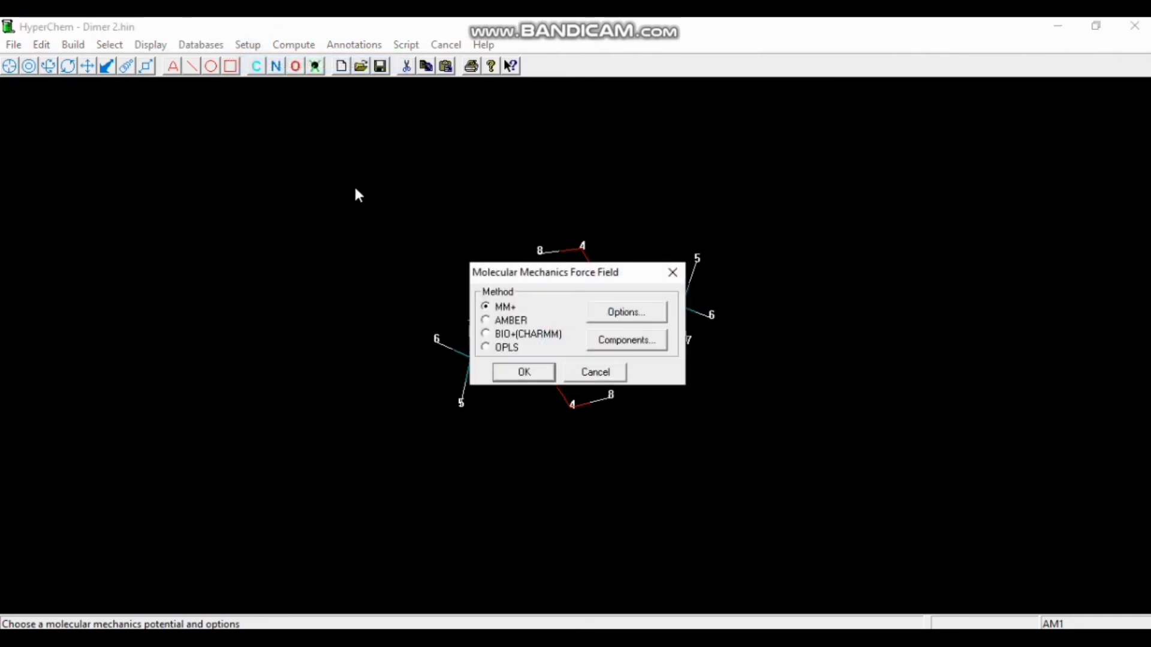
pyautogui.click(512, 374)
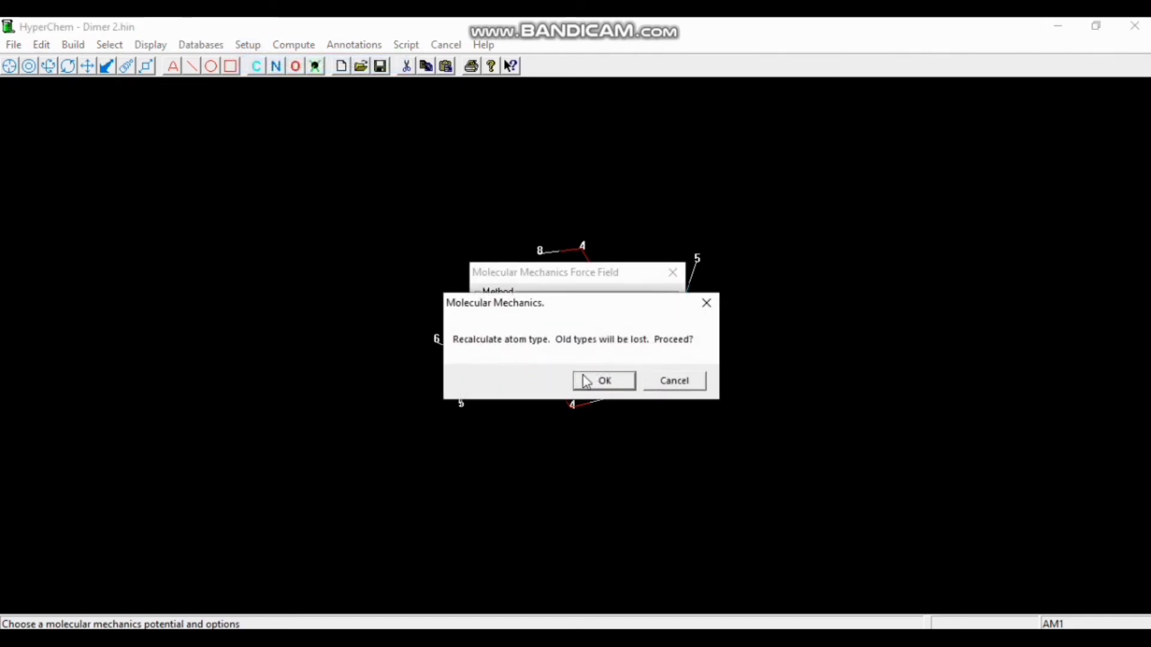
pyautogui.click(599, 379)
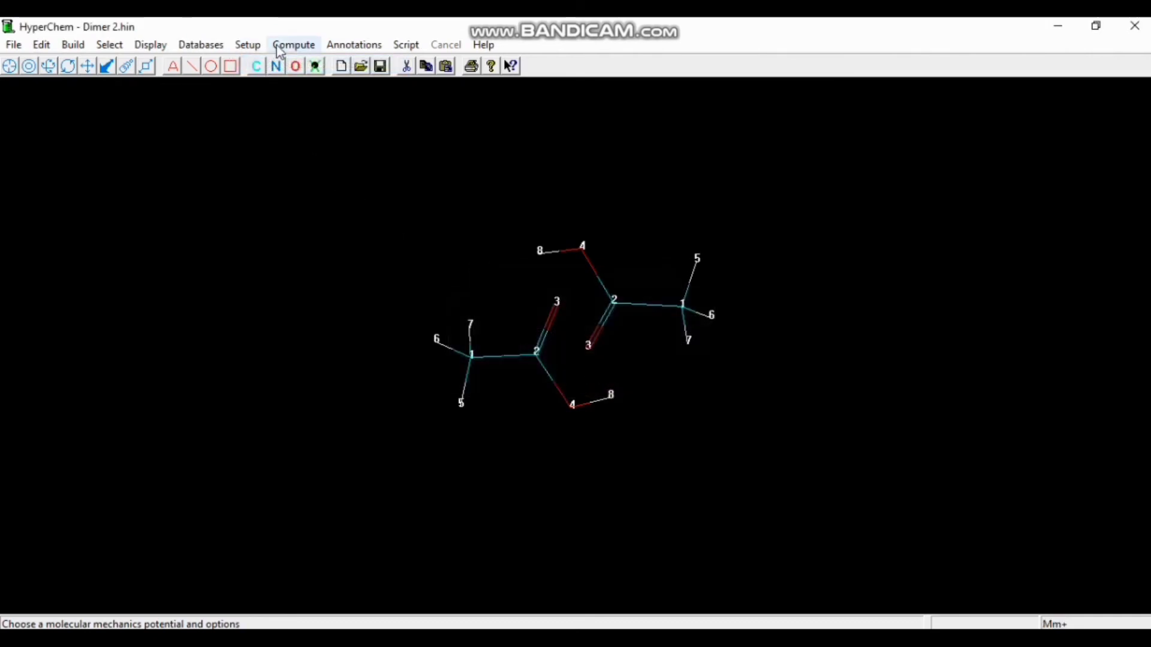
# Run a Polak-Ribiere geometry optimization of the dimer with a maximum of 1000 cycles, and recompute its hydrogen bonds
pyautogui.click(293, 44)
pyautogui.click(298, 126)
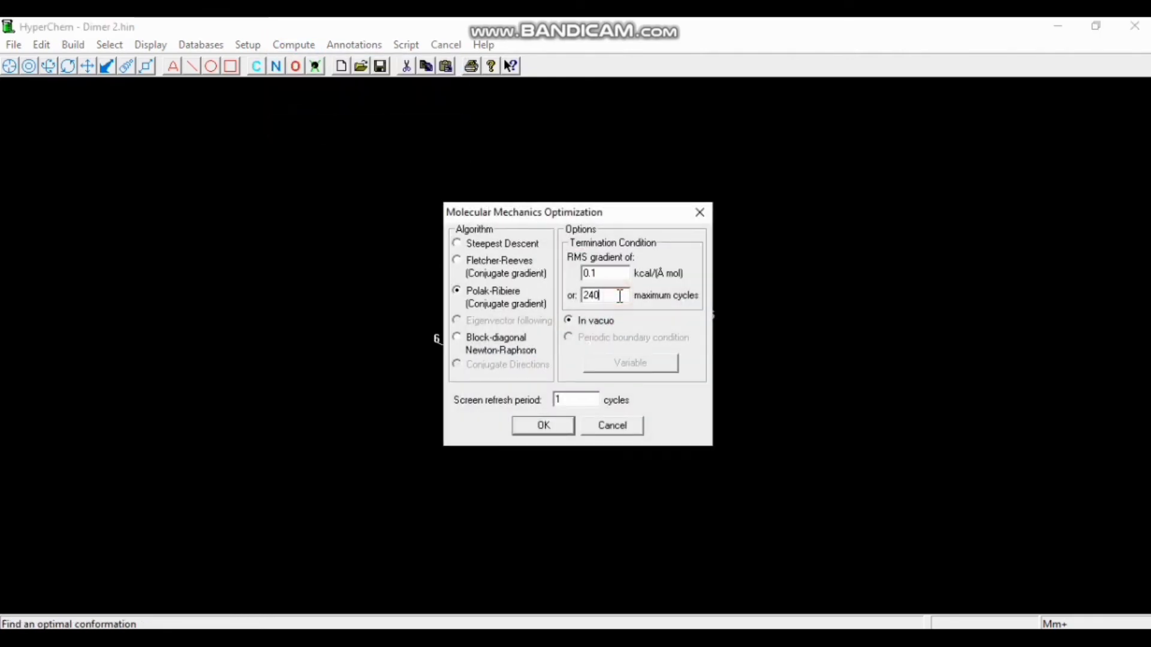
pyautogui.write('1000')
pyautogui.click(539, 427)
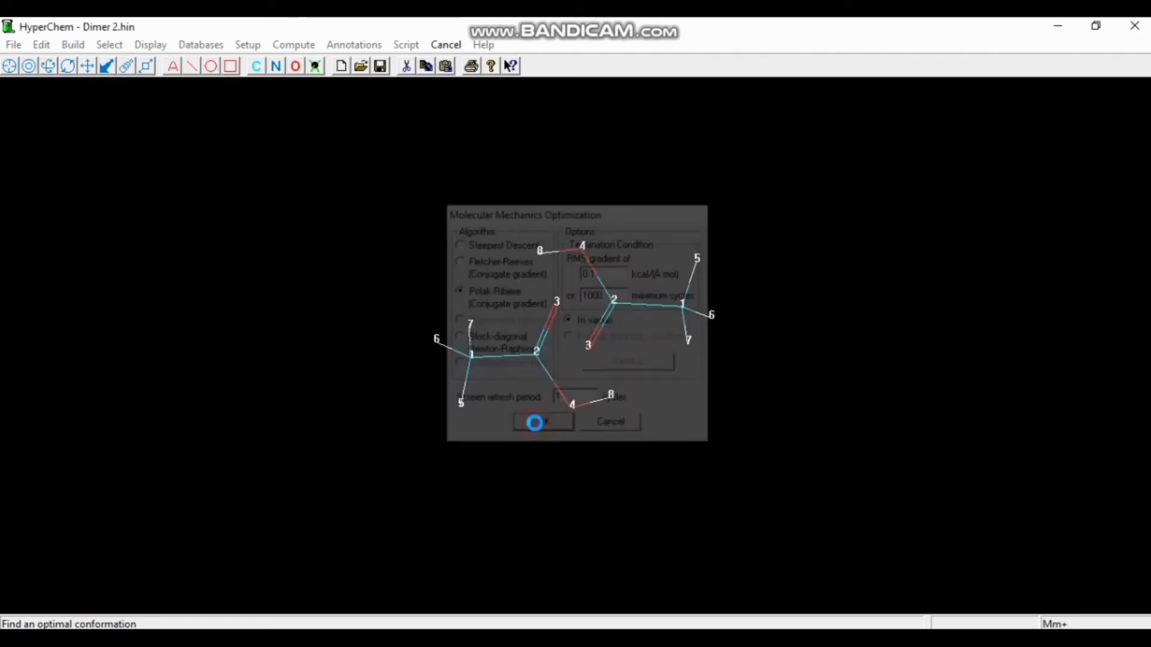
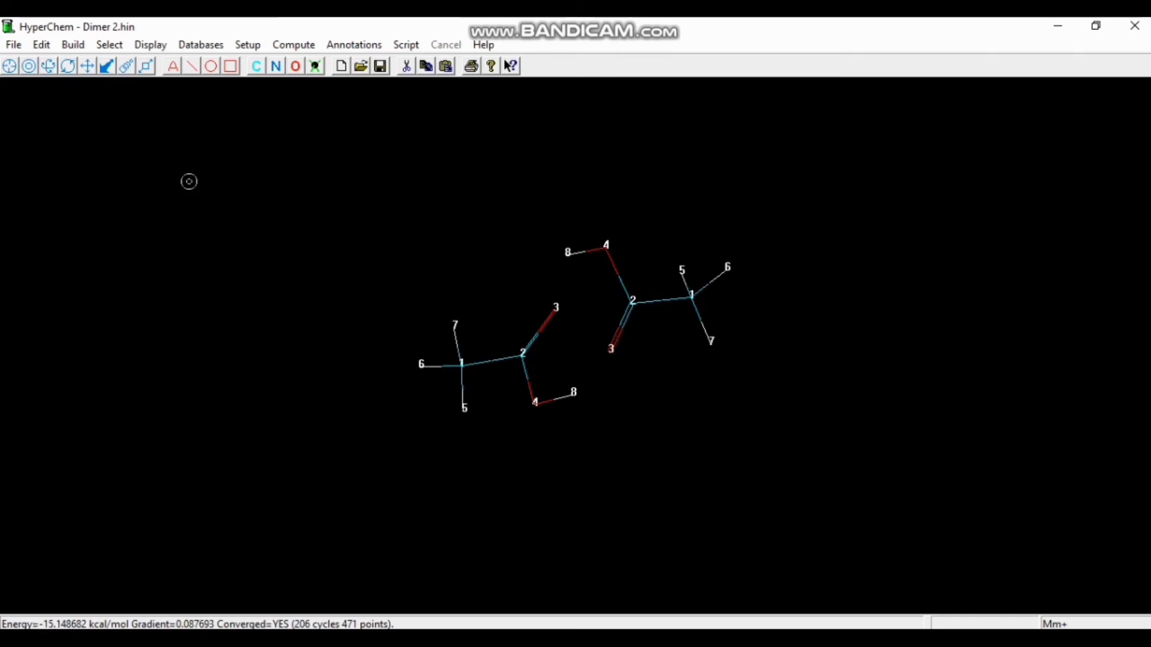
pyautogui.click(151, 45)
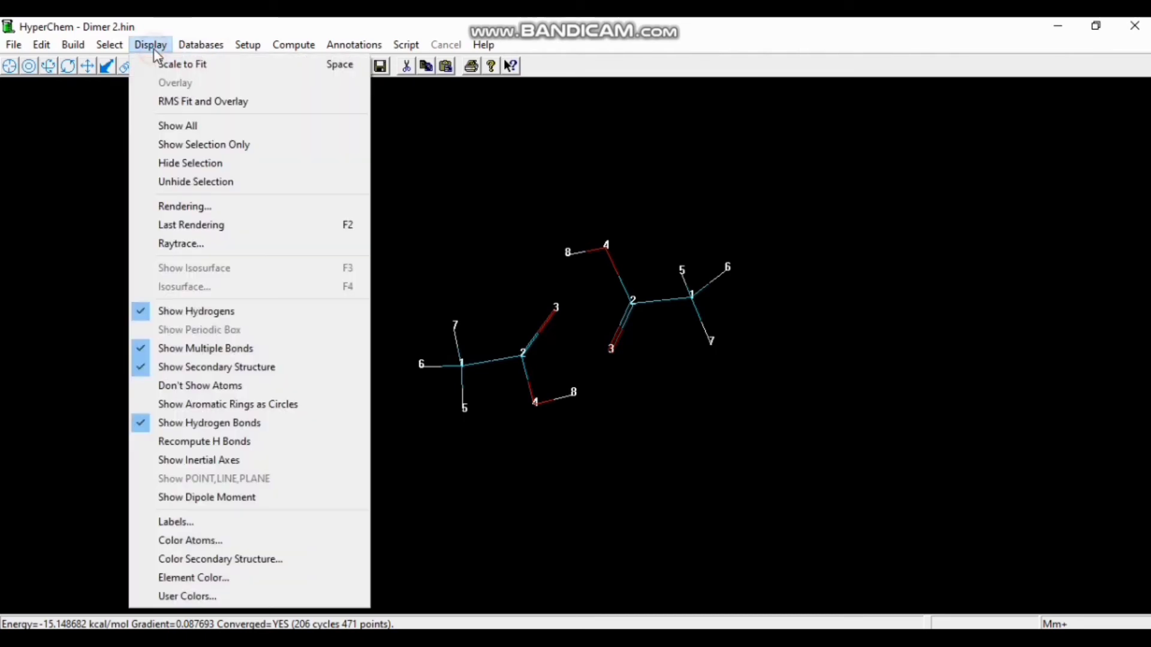
pyautogui.click(161, 442)
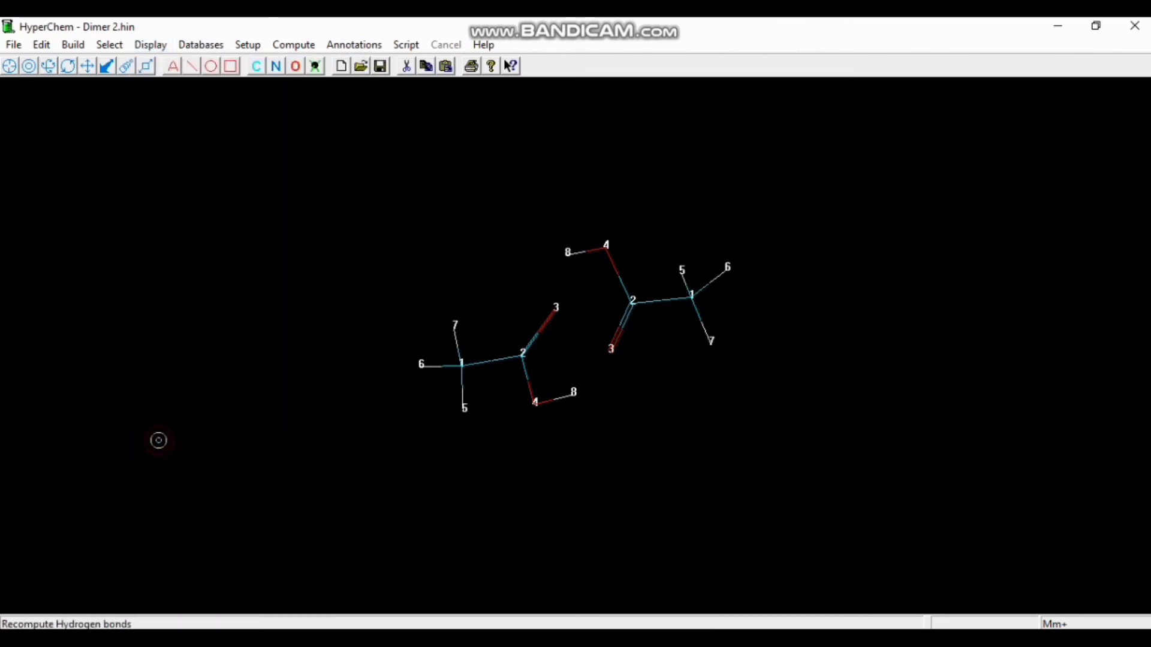
# Save the MM+ optimized dimer as a new file named Dimer 2 MM+ Opt in the PERCOBAAN 3 folder
pyautogui.click(14, 50)
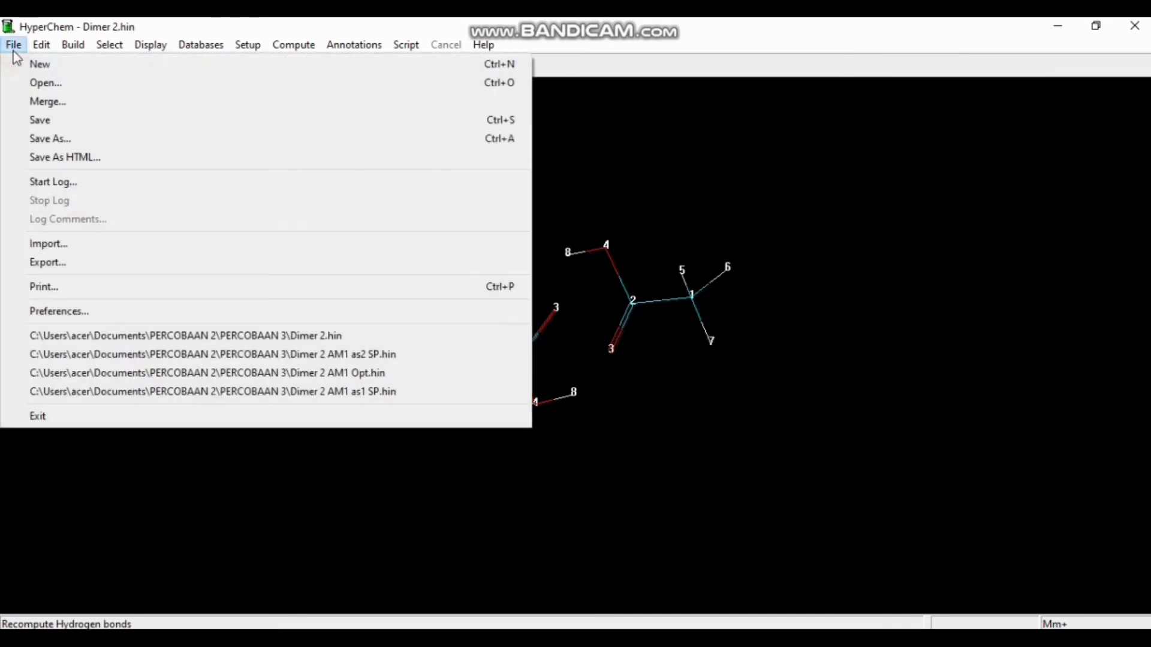
pyautogui.click(40, 139)
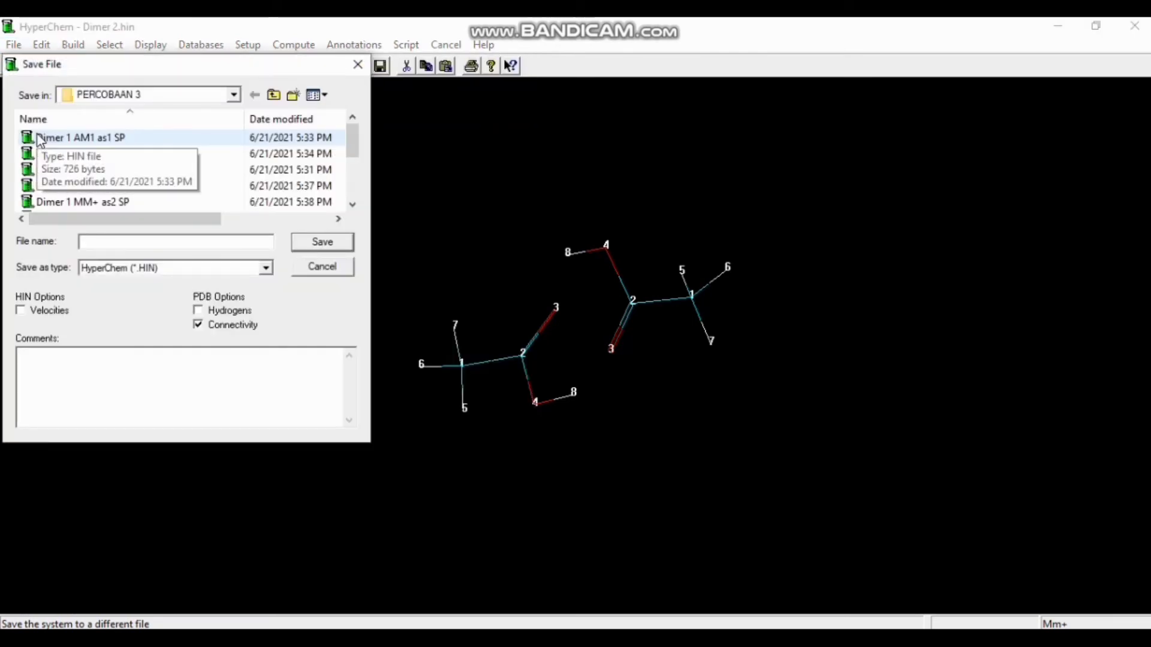
pyautogui.write('Dime')
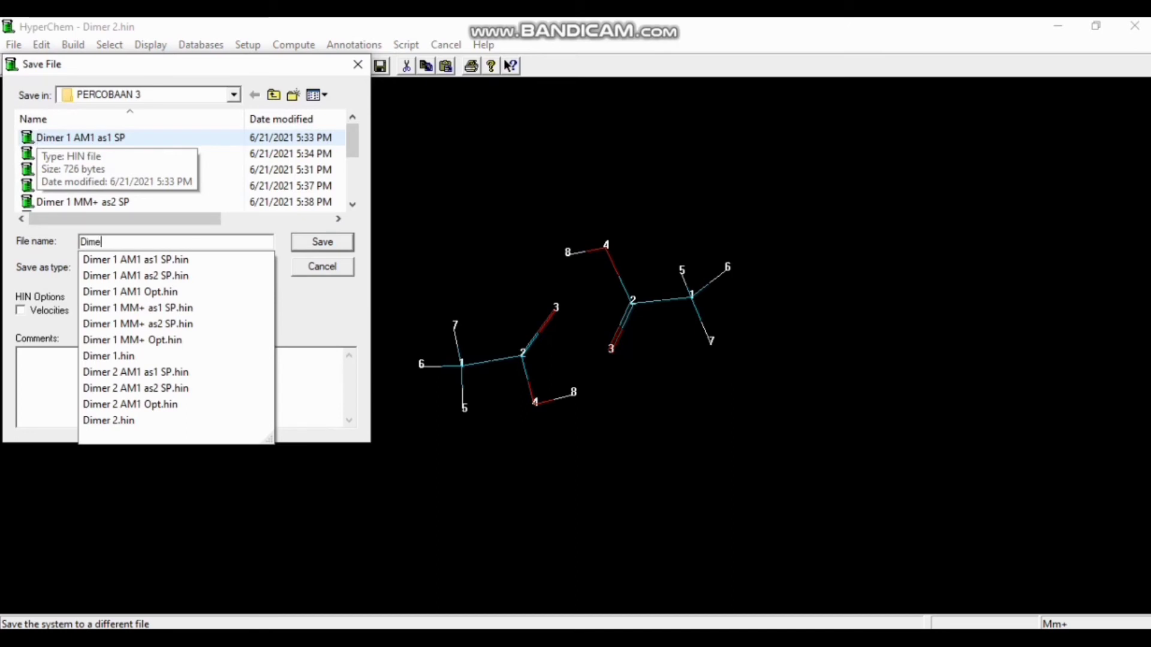
pyautogui.write('r 3')
pyautogui.press('BackSpace')
pyautogui.write('2 ')
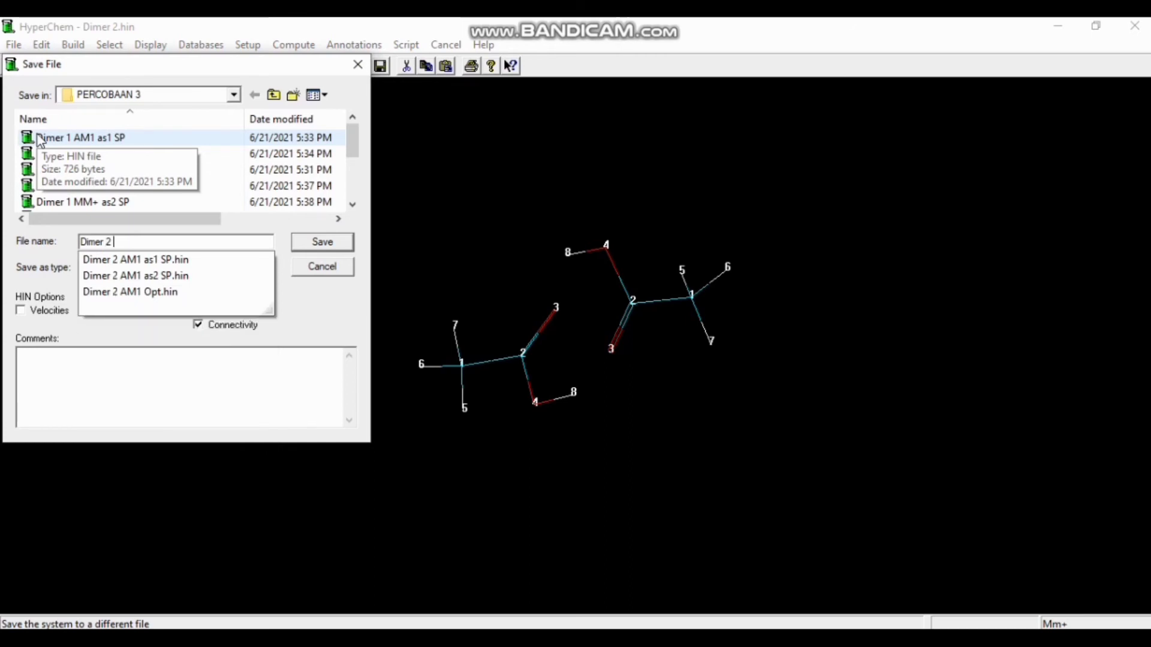
pyautogui.write('MM')
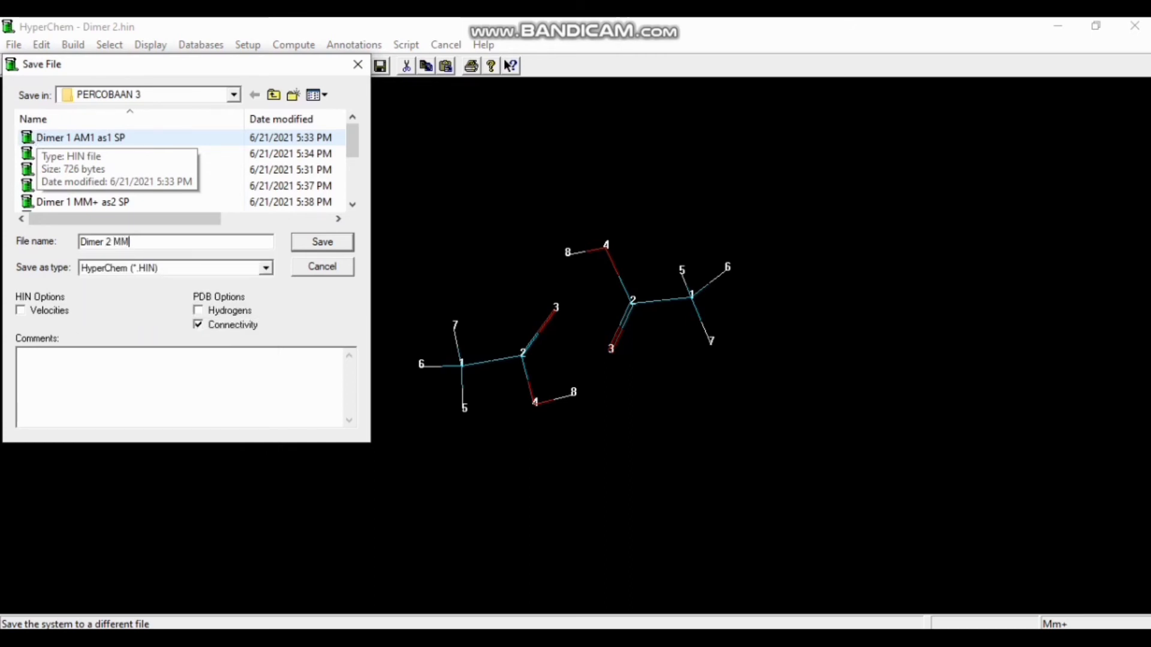
pyautogui.write('+ Opt')
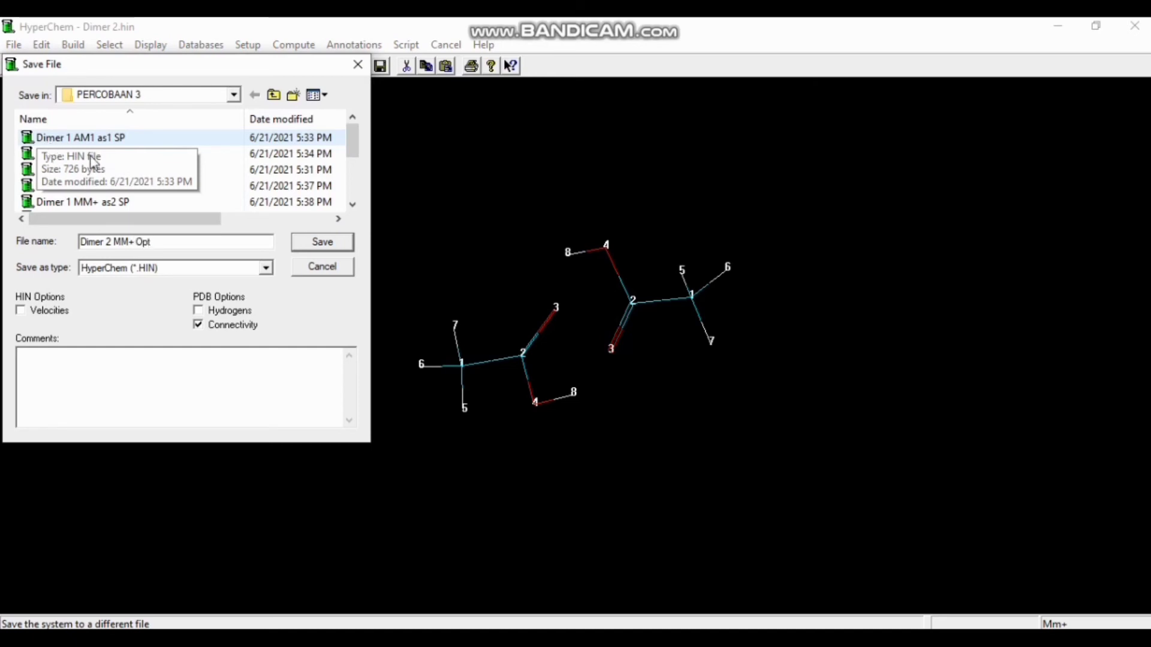
pyautogui.click(312, 243)
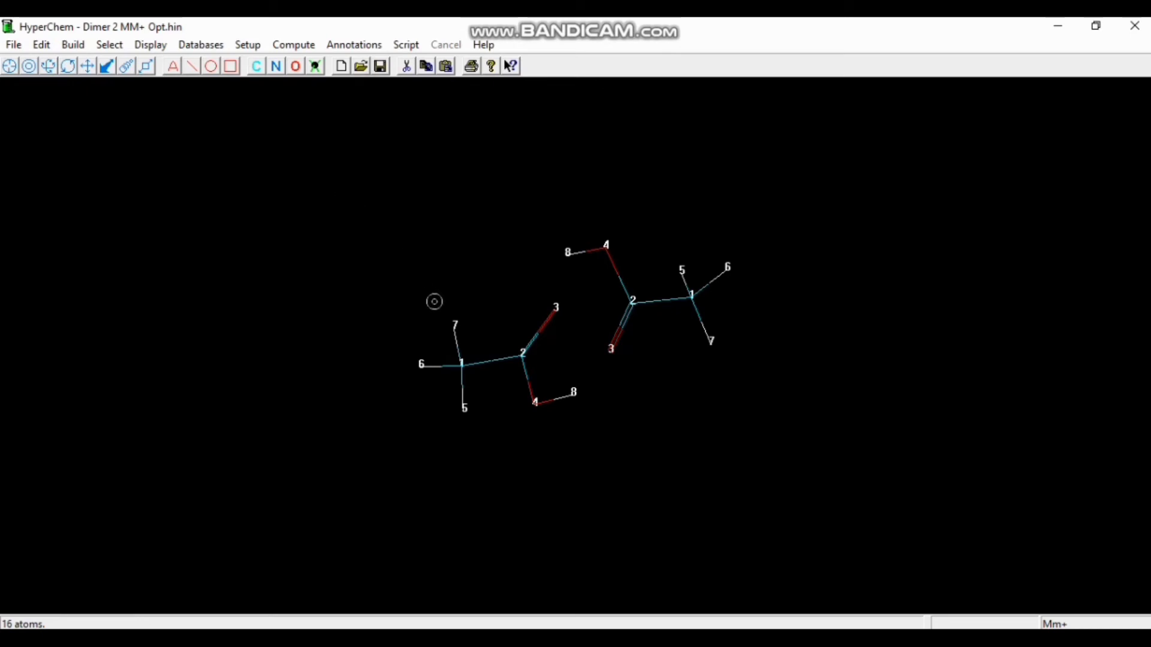
# Delete the right-hand molecule from the MM+ optimized dimer and run a single-point calculation on the left-hand molecule
pyautogui.click(509, 357)
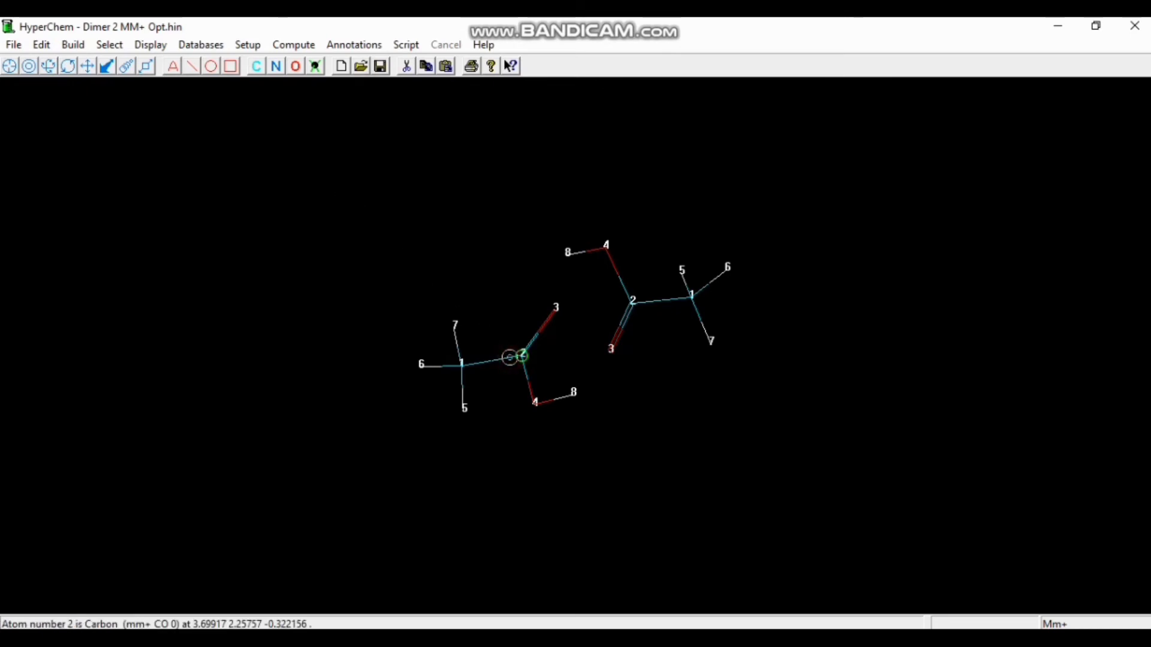
pyautogui.click(630, 297)
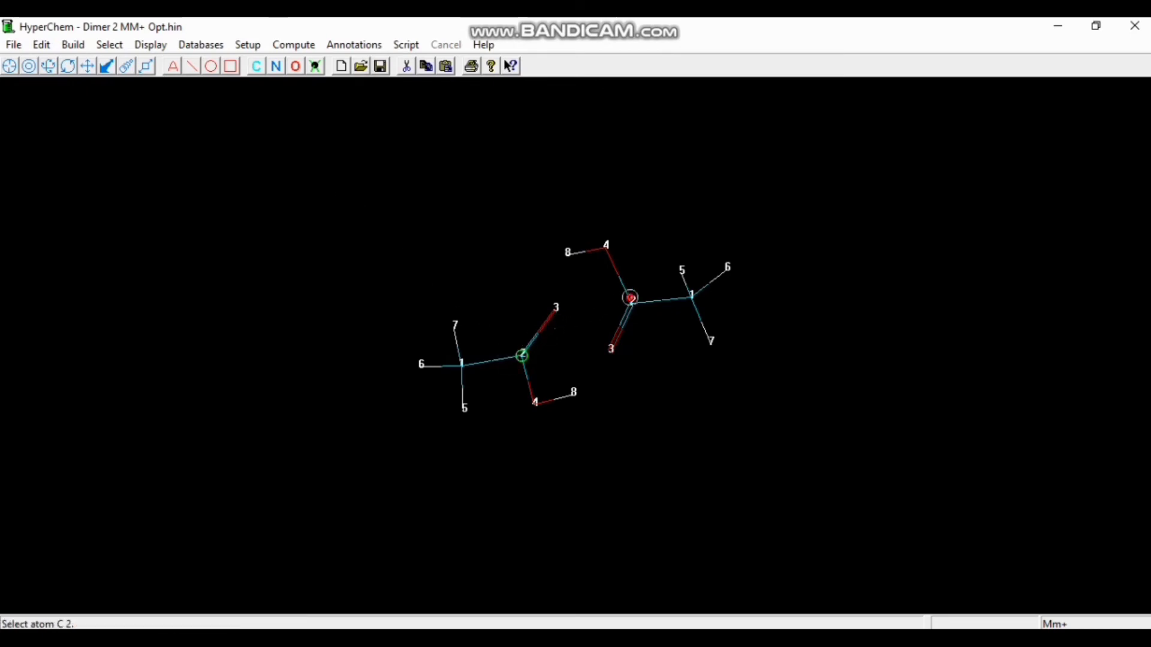
pyautogui.doubleClick(626, 292)
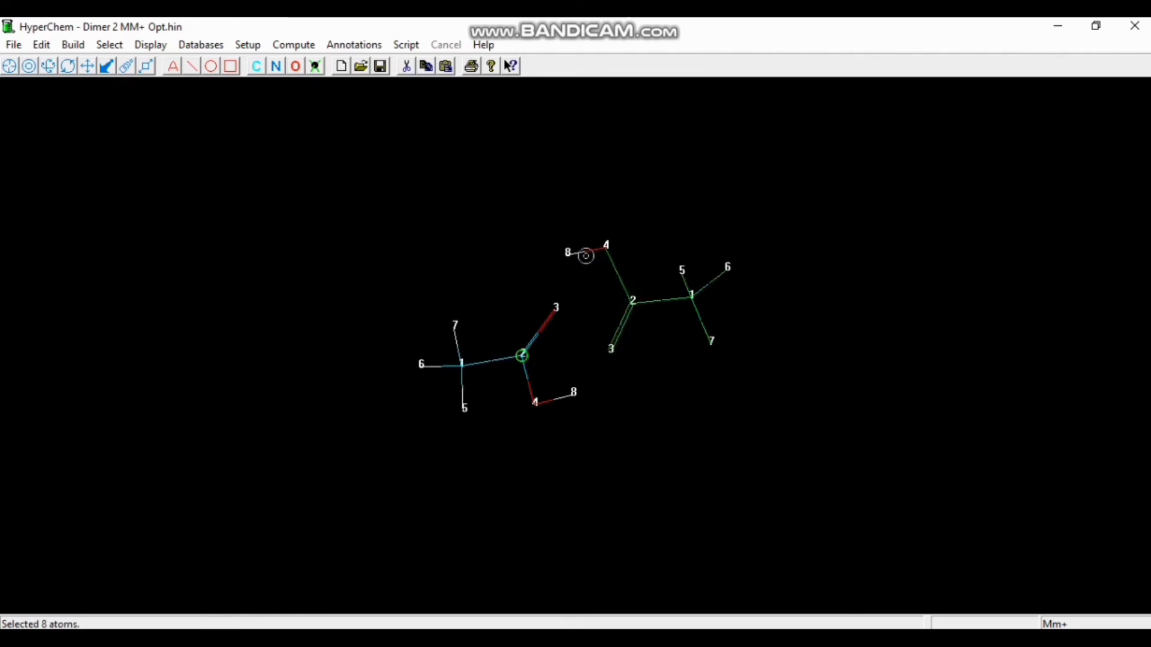
pyautogui.click(586, 256)
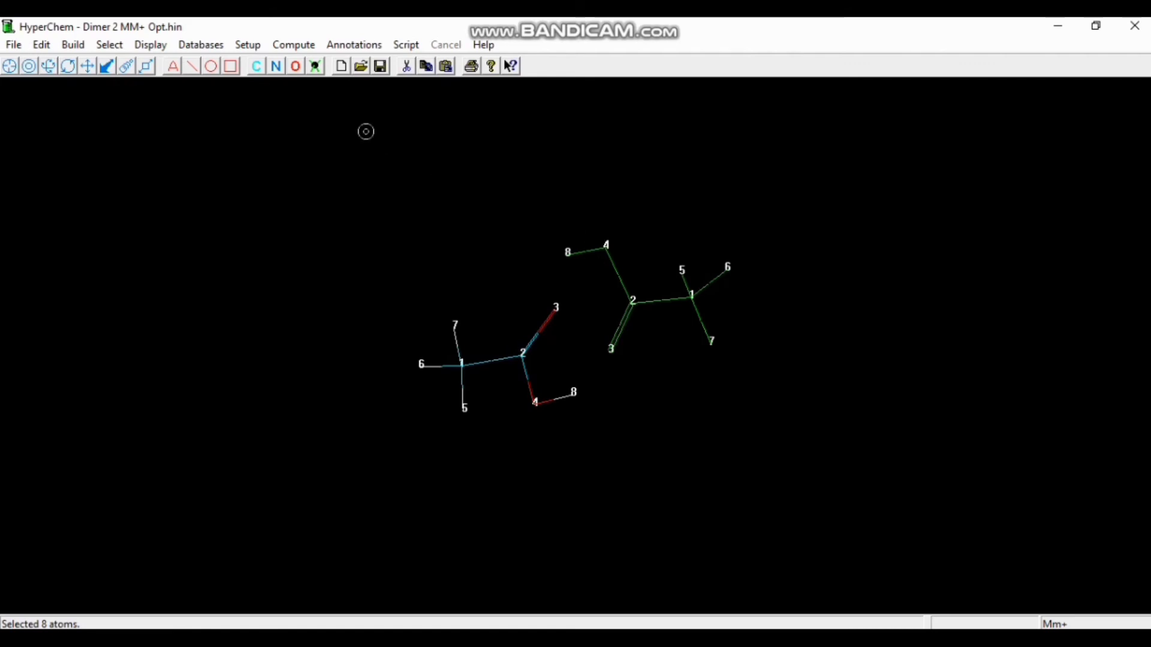
pyautogui.click(234, 65)
pyautogui.press('Delete')
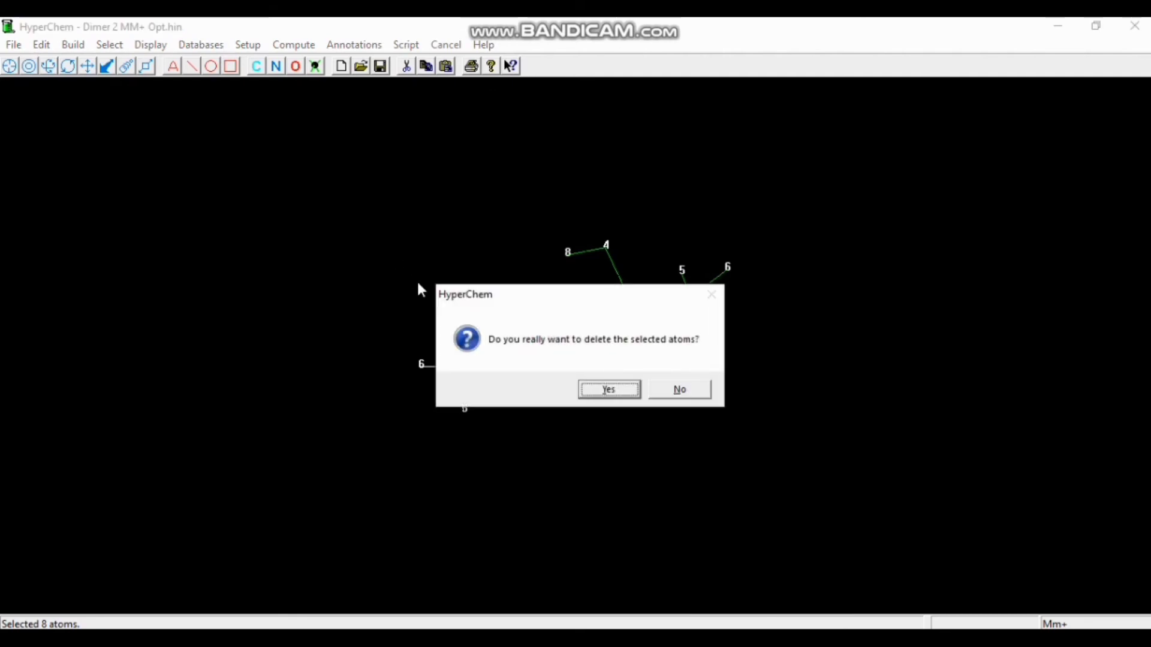
pyautogui.click(600, 392)
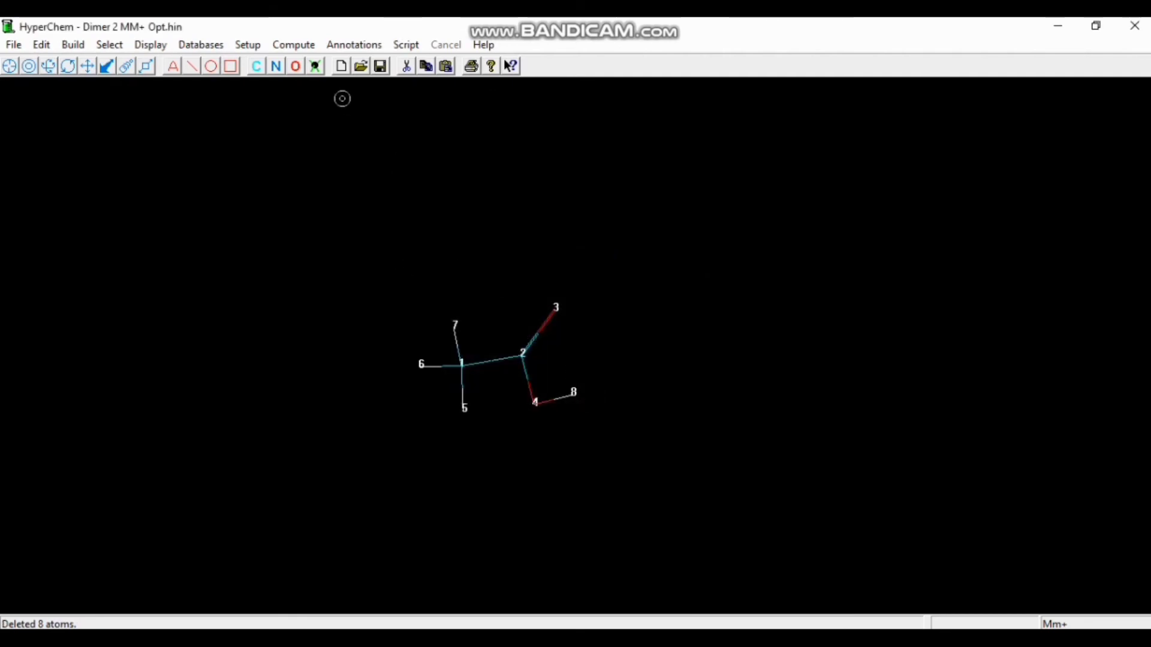
pyautogui.click(294, 45)
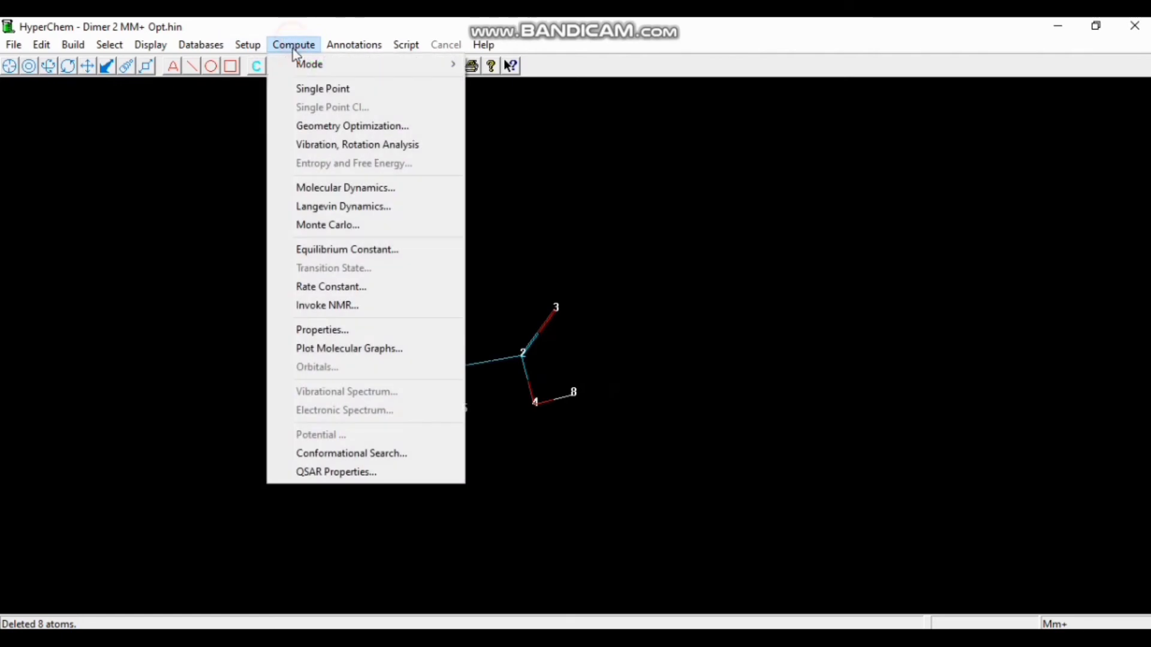
pyautogui.click(302, 89)
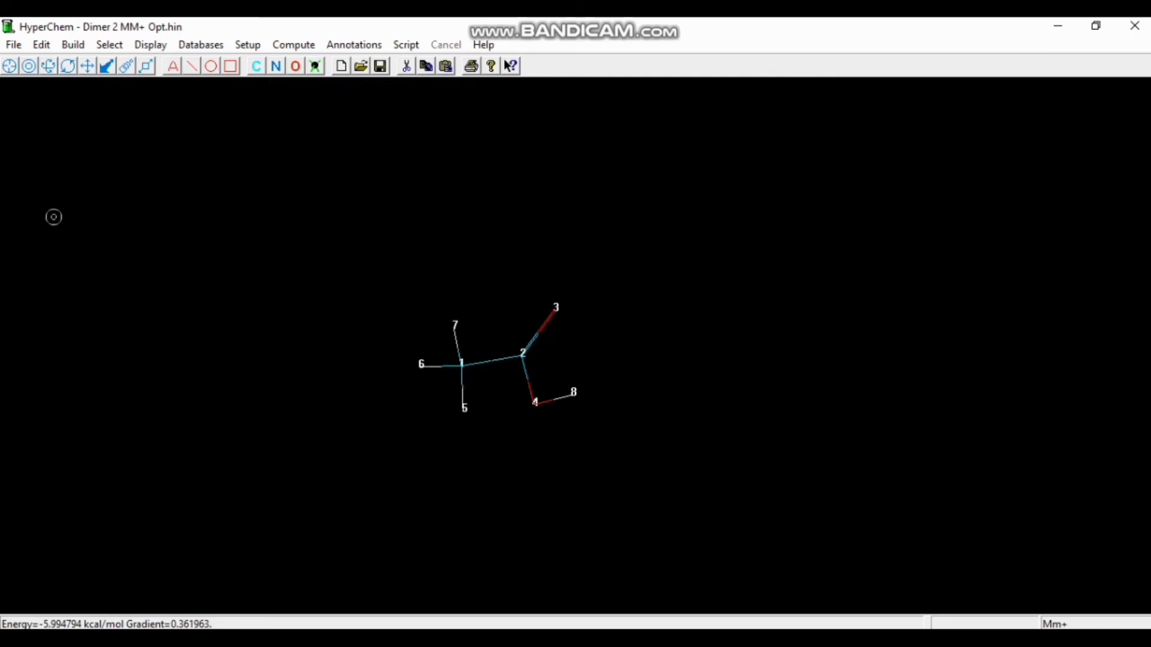
# Save the remaining left-hand molecule as a new file named Dimer 2 MM+ as1 SP in the PERCOBAAN 3 folder
pyautogui.click(15, 45)
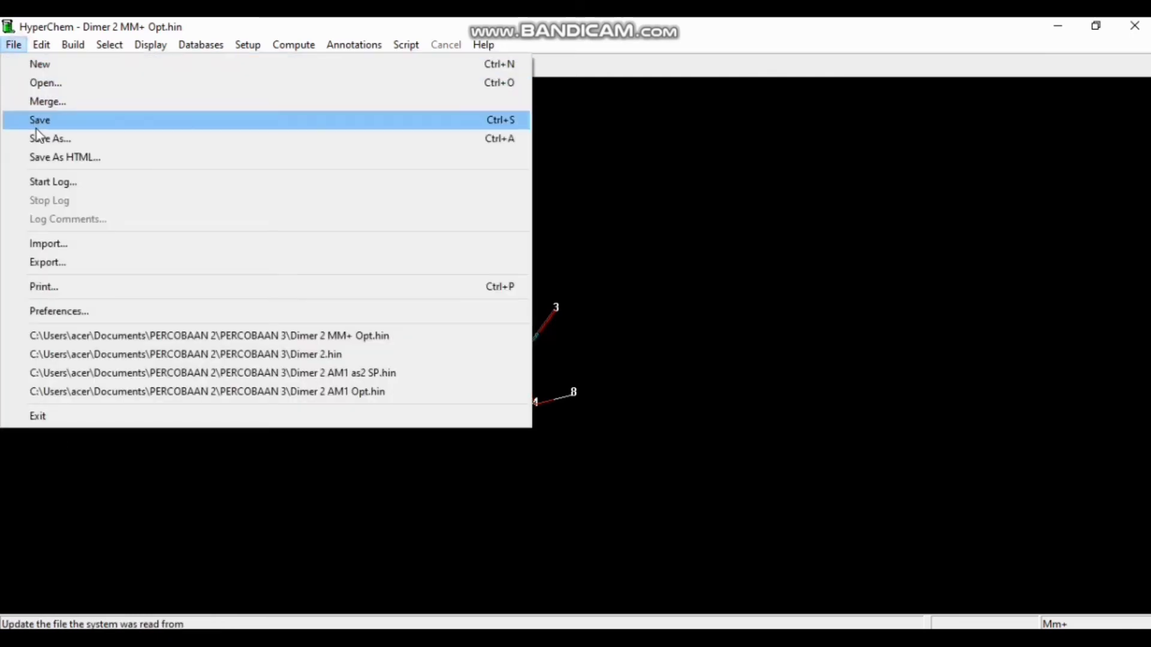
pyautogui.click(38, 139)
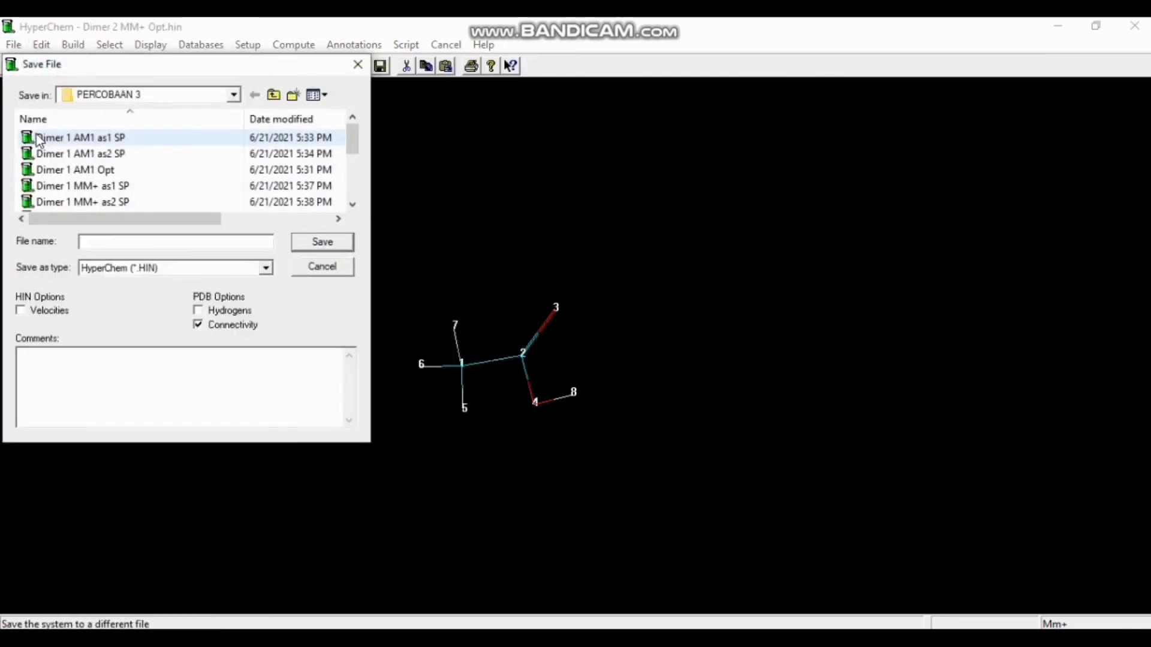
pyautogui.write('Dimer ')
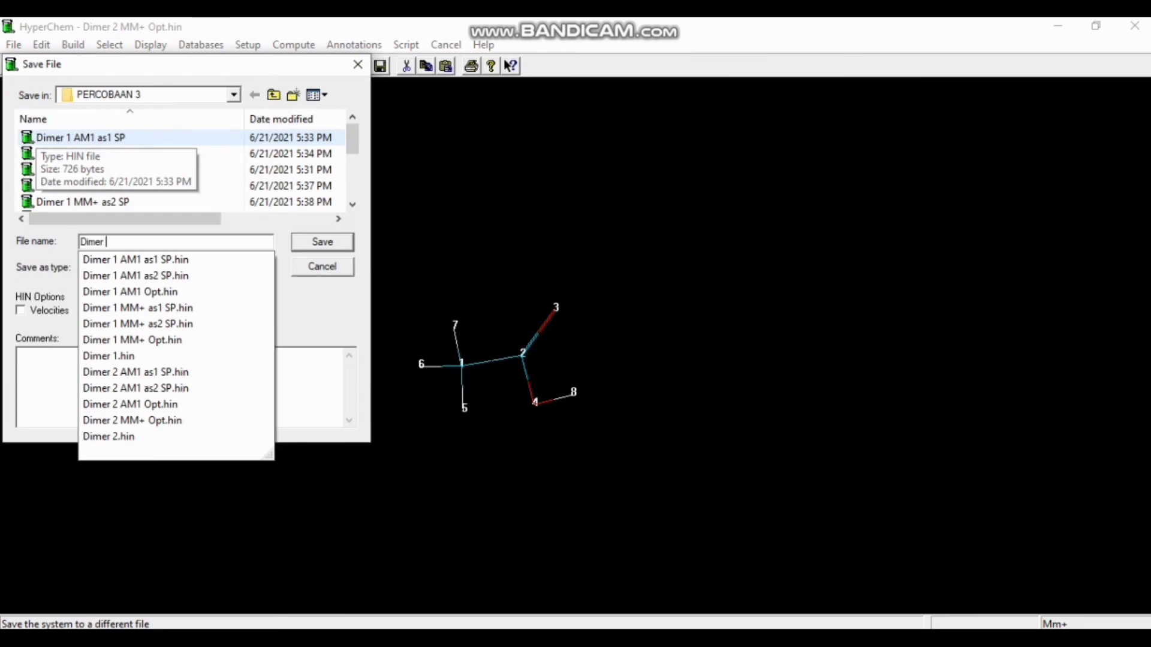
pyautogui.write('2 MM')
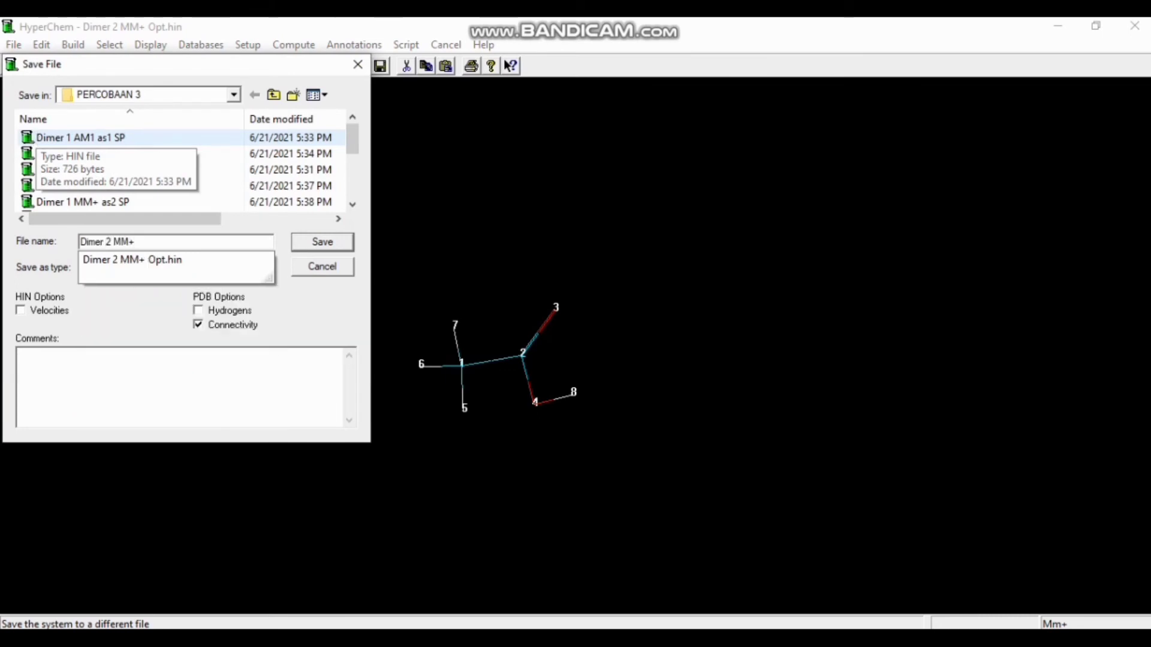
pyautogui.write('+ AS1')
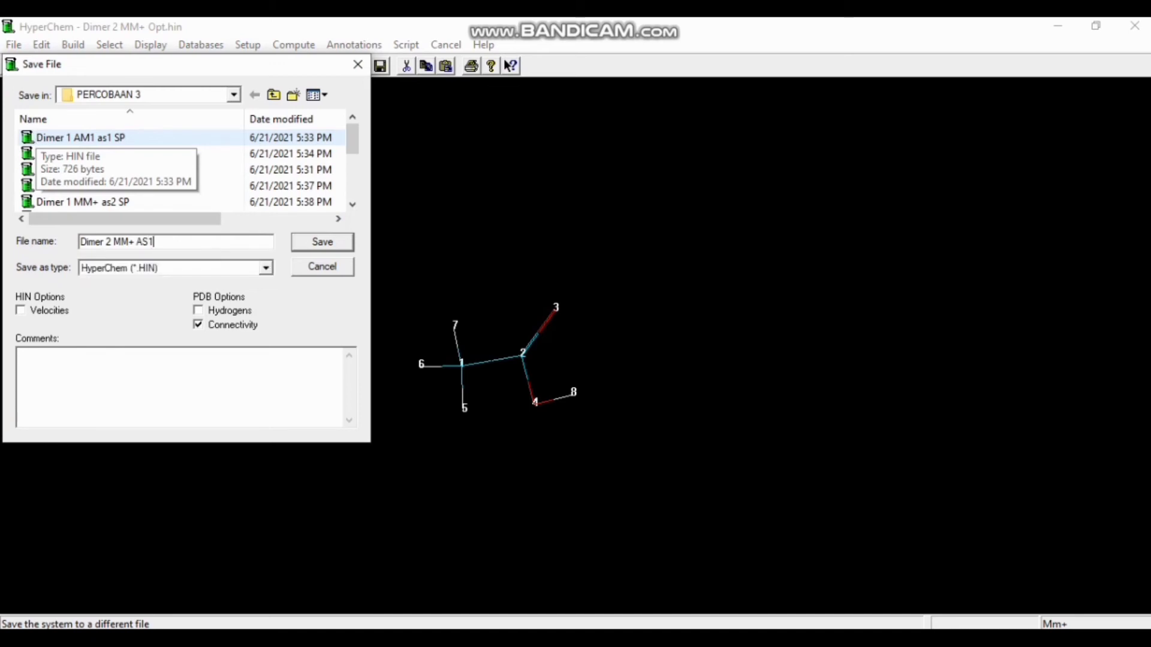
pyautogui.press('BackSpace')
pyautogui.press('BackSpace')
pyautogui.write('as1 SP')
pyautogui.click(321, 242)
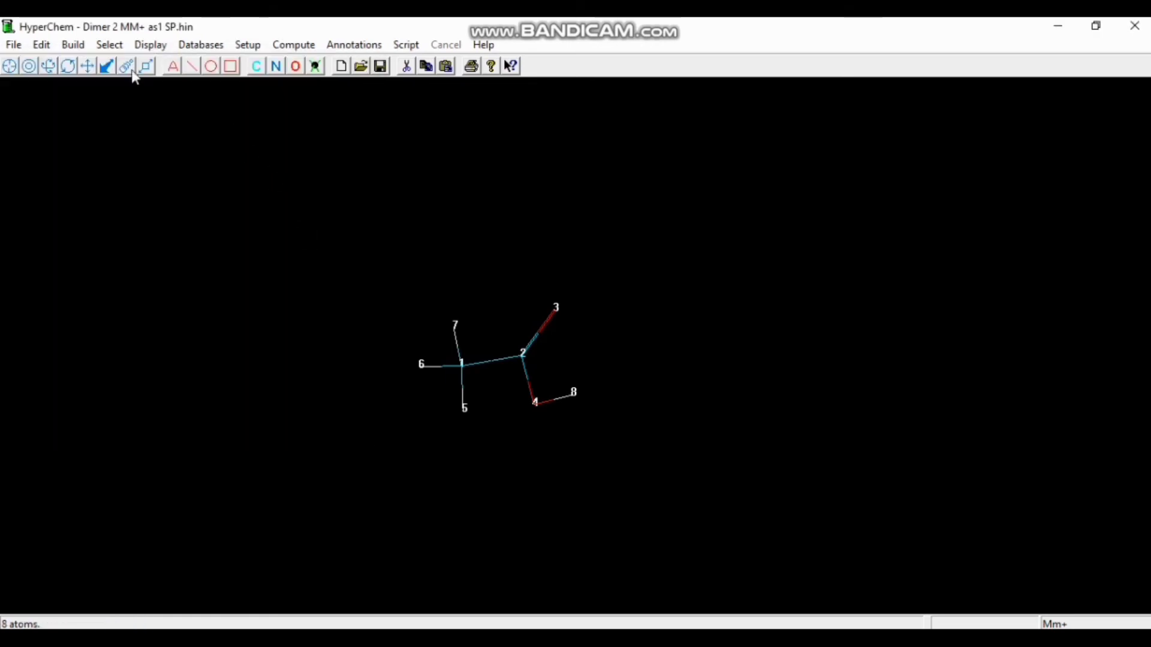
# Open the saved Dimer 2 MM+ Opt file from the PERCOBAAN 3 folder
pyautogui.click(13, 44)
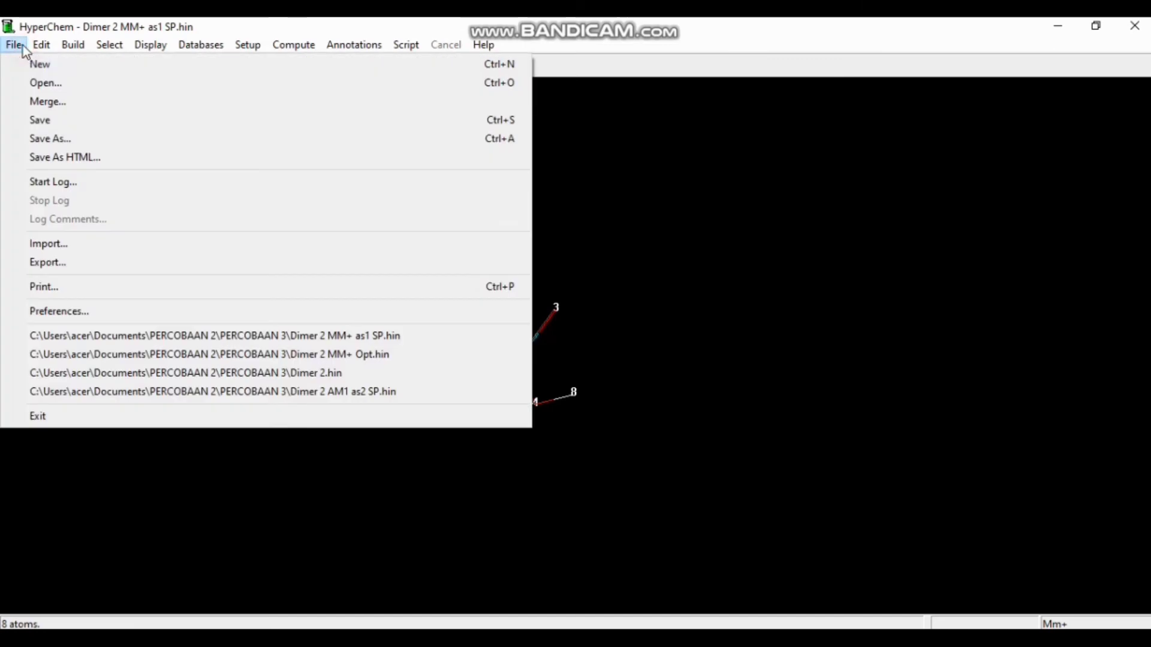
pyautogui.click(36, 82)
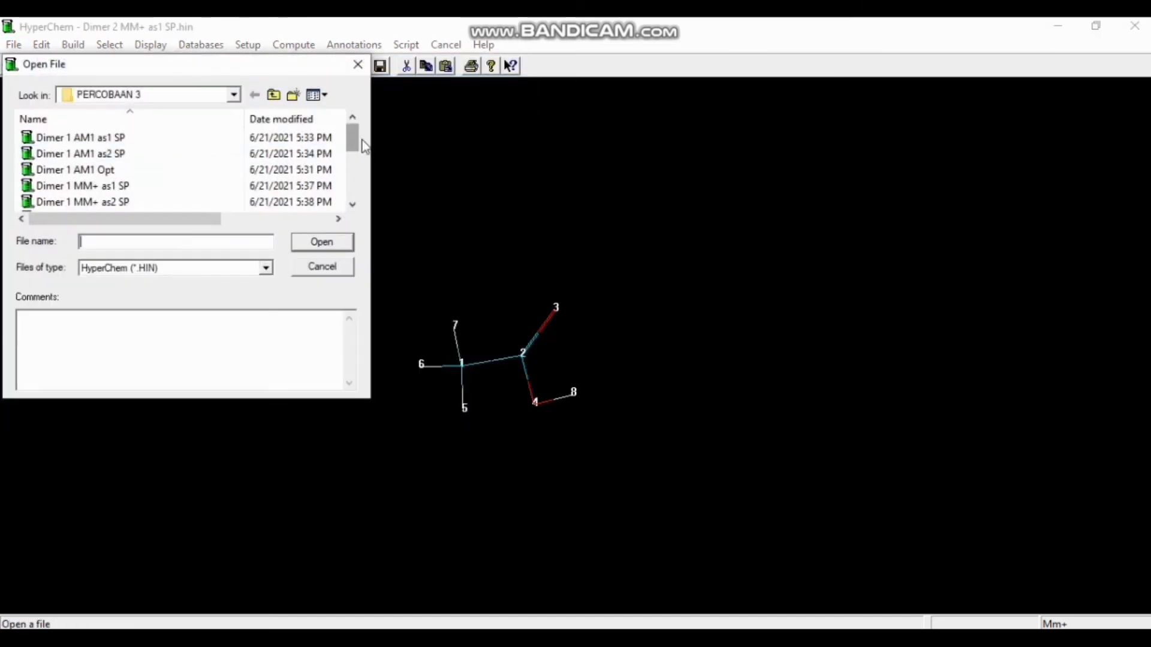
pyautogui.moveTo(353, 138); pyautogui.dragTo(346, 192)
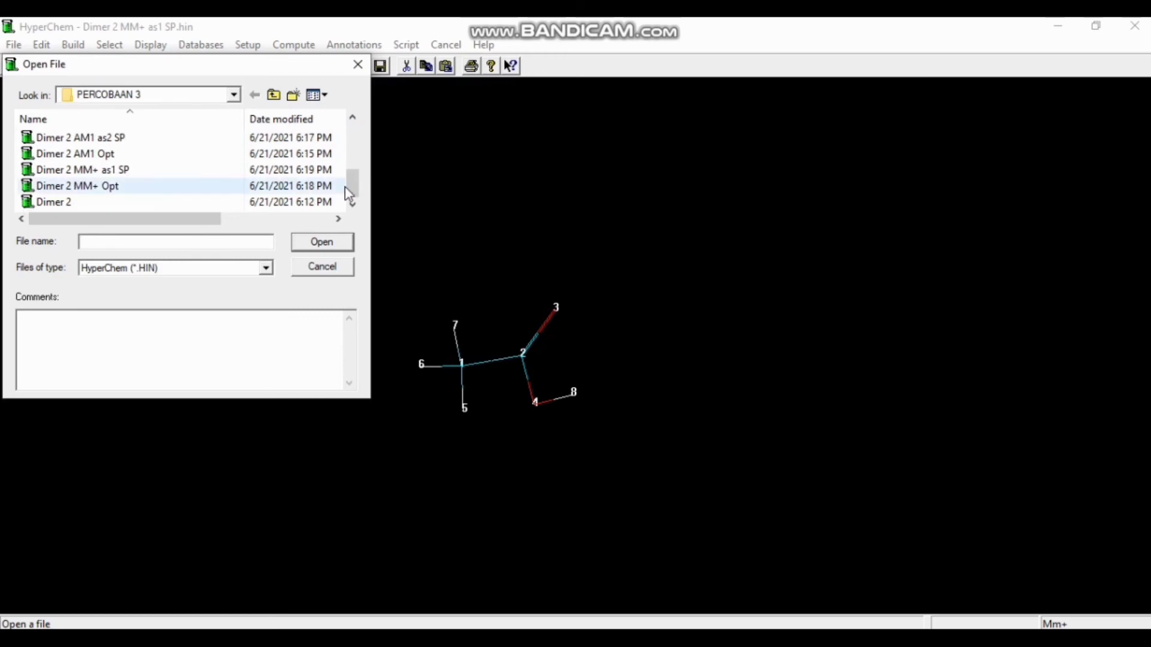
pyautogui.click(269, 187)
pyautogui.click(308, 238)
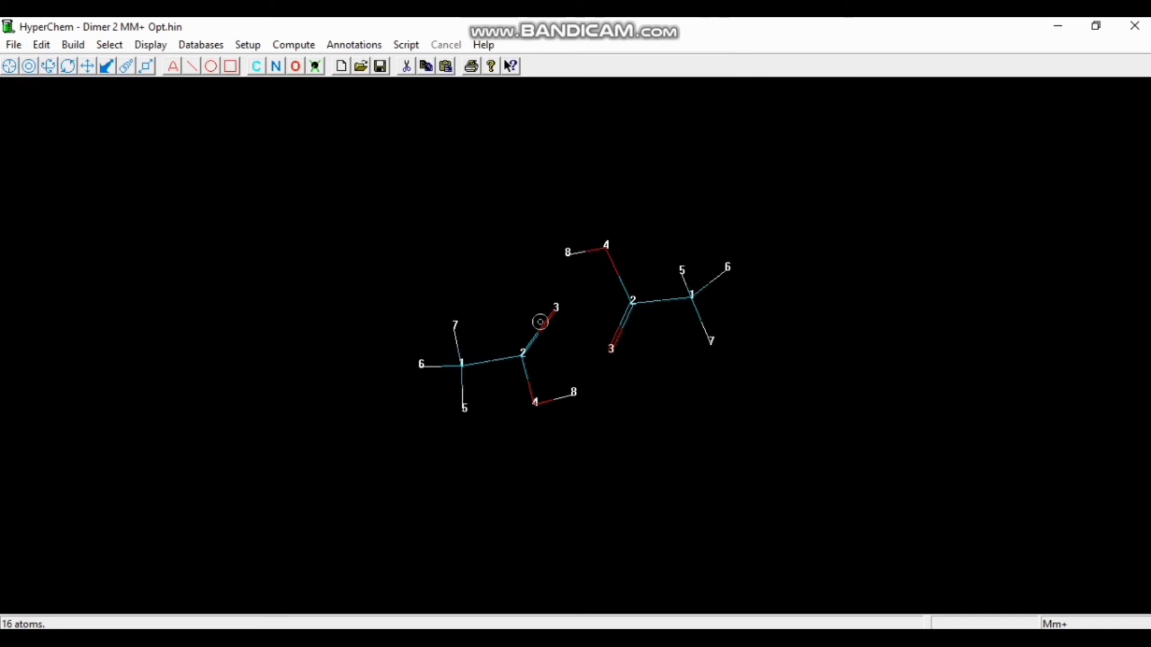
# Delete the left-hand molecule from the MM+ optimized dimer and run a single-point calculation on the right-hand molecule
pyautogui.click(517, 358)
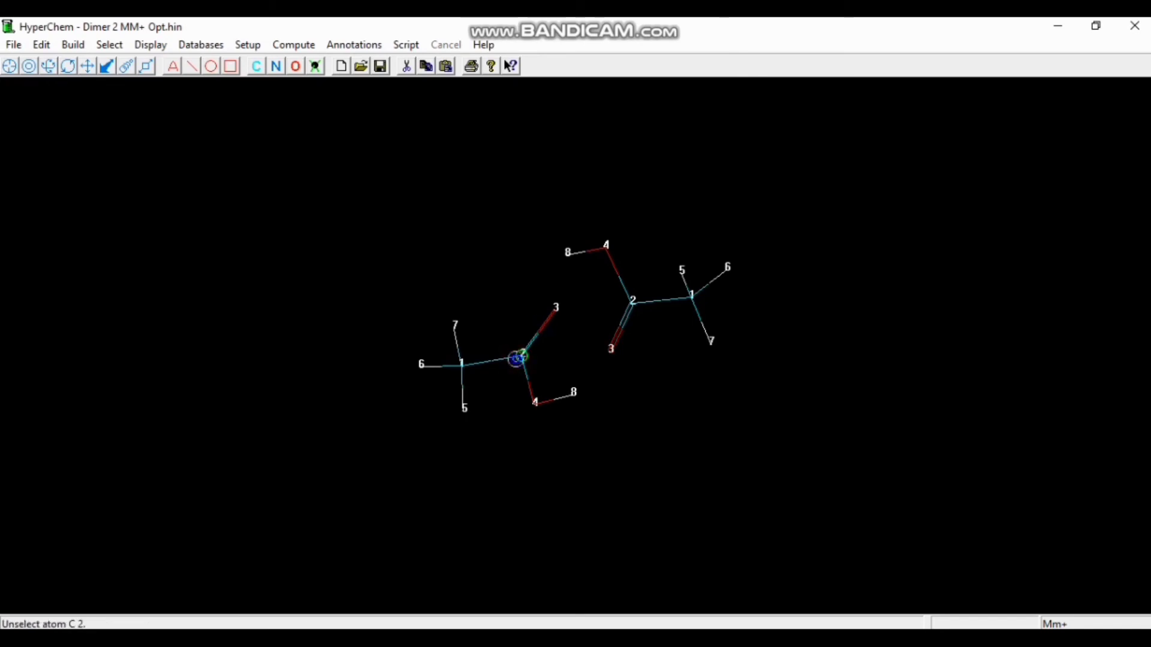
pyautogui.doubleClick(506, 359)
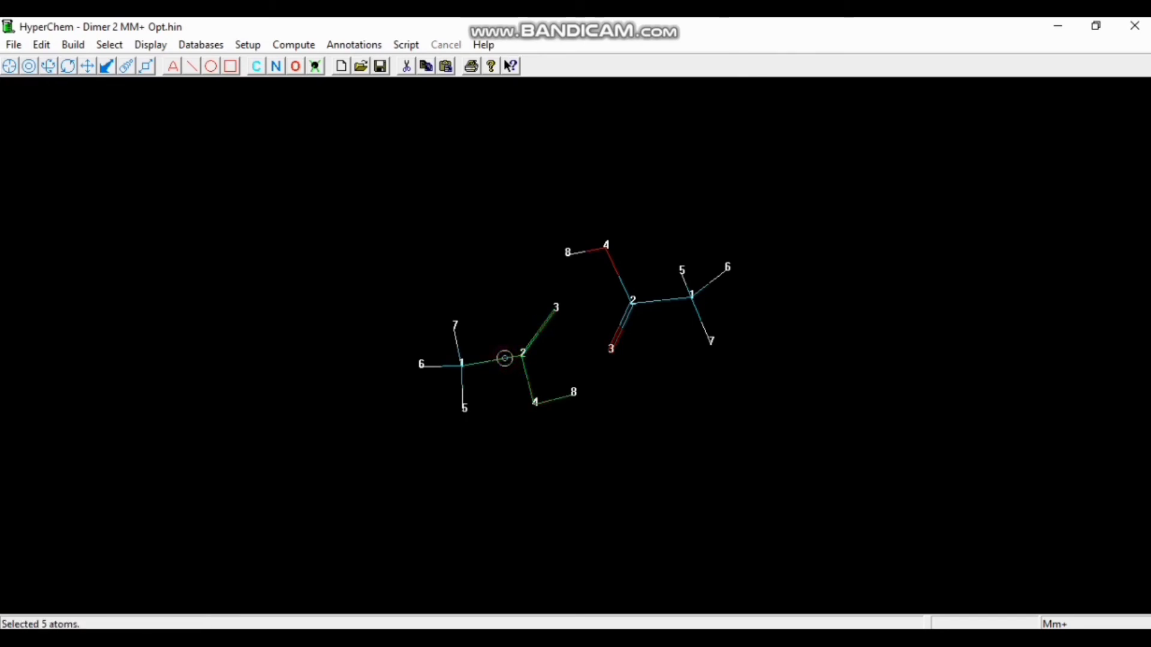
pyautogui.doubleClick(457, 362)
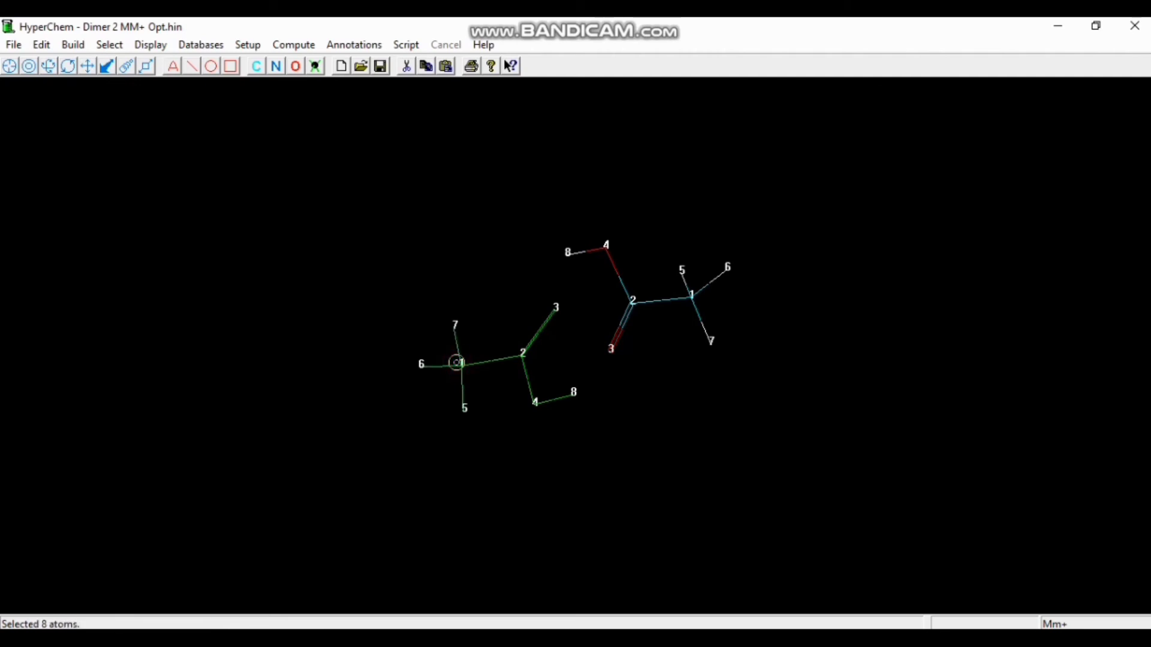
pyautogui.press('Delete')
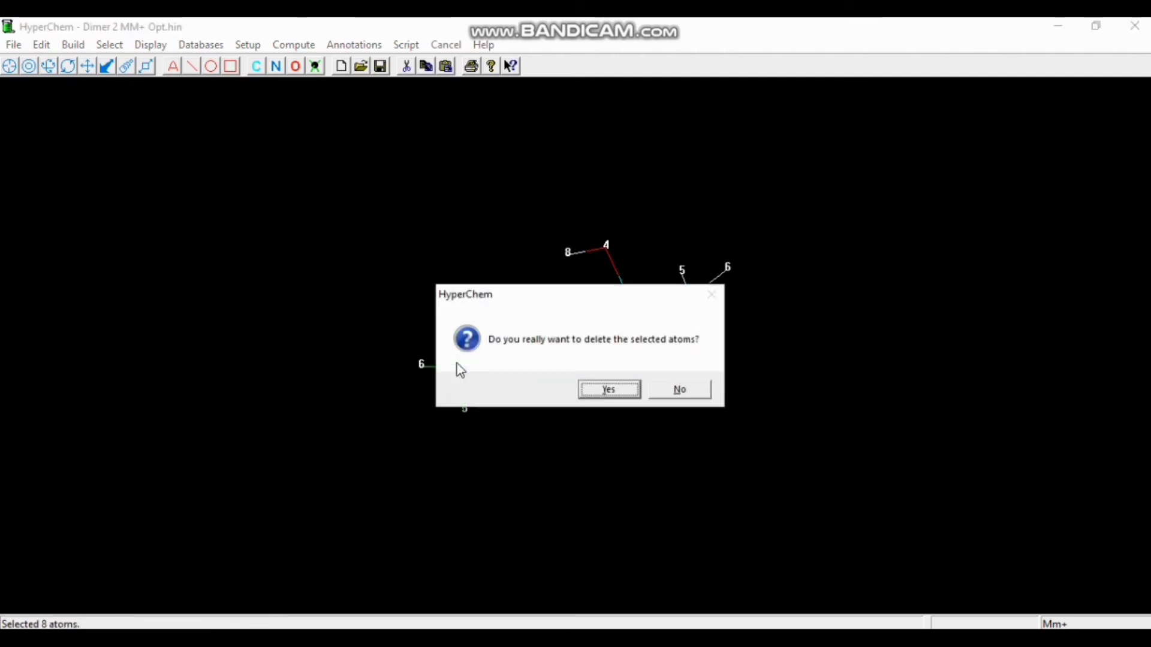
pyautogui.click(617, 391)
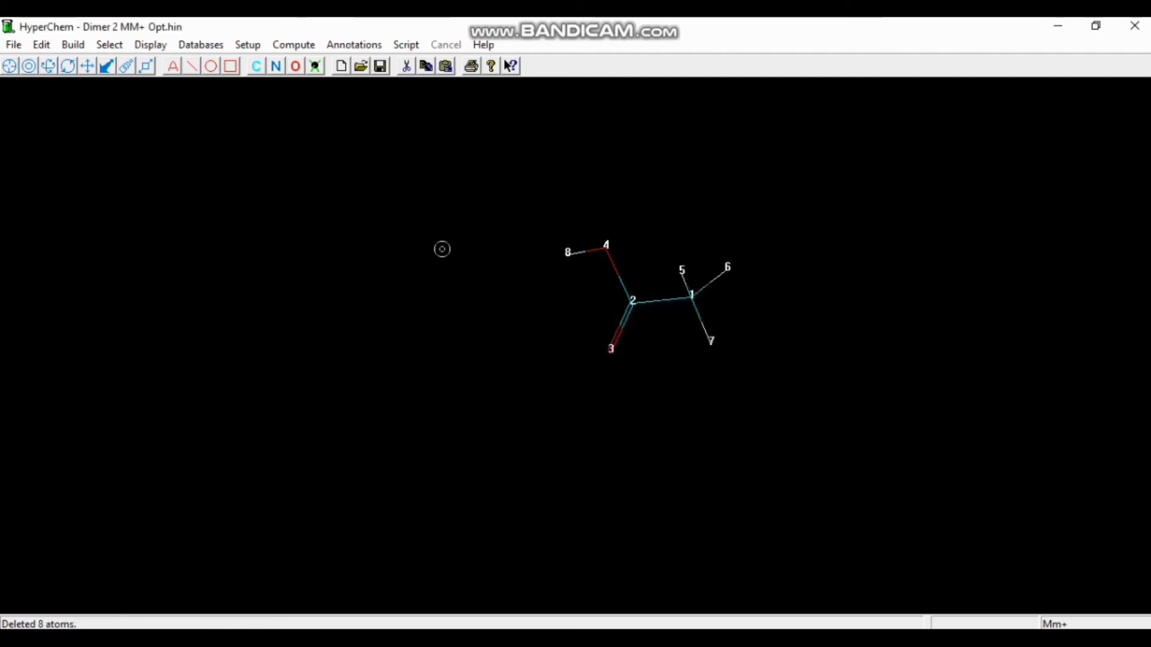
pyautogui.click(294, 44)
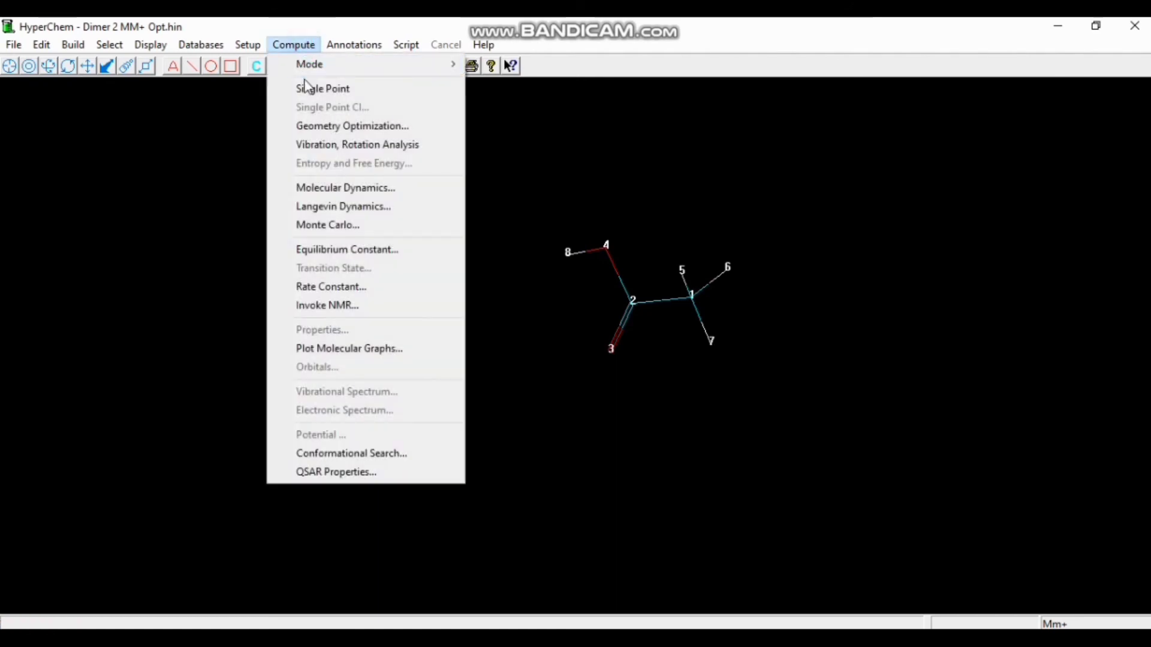
pyautogui.click(305, 87)
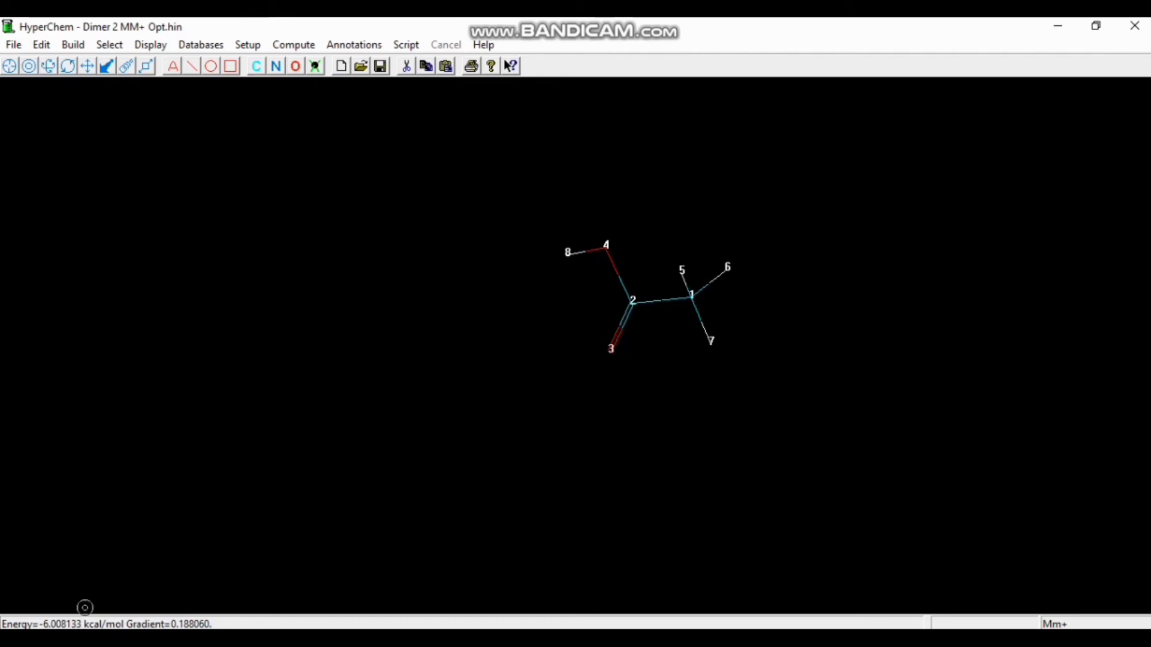
# Save the remaining right-hand molecule as a new file named Dimer 2 MM+ as2 SP in the PERCOBAAN 3 folder
pyautogui.click(14, 46)
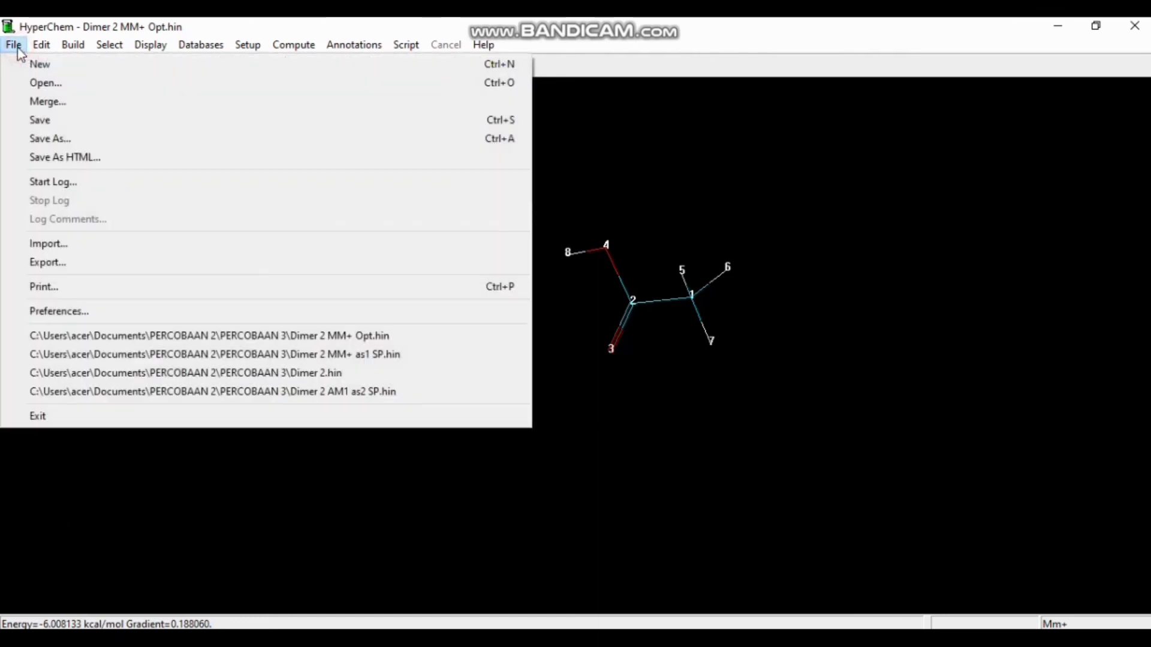
pyautogui.click(34, 141)
pyautogui.write('d')
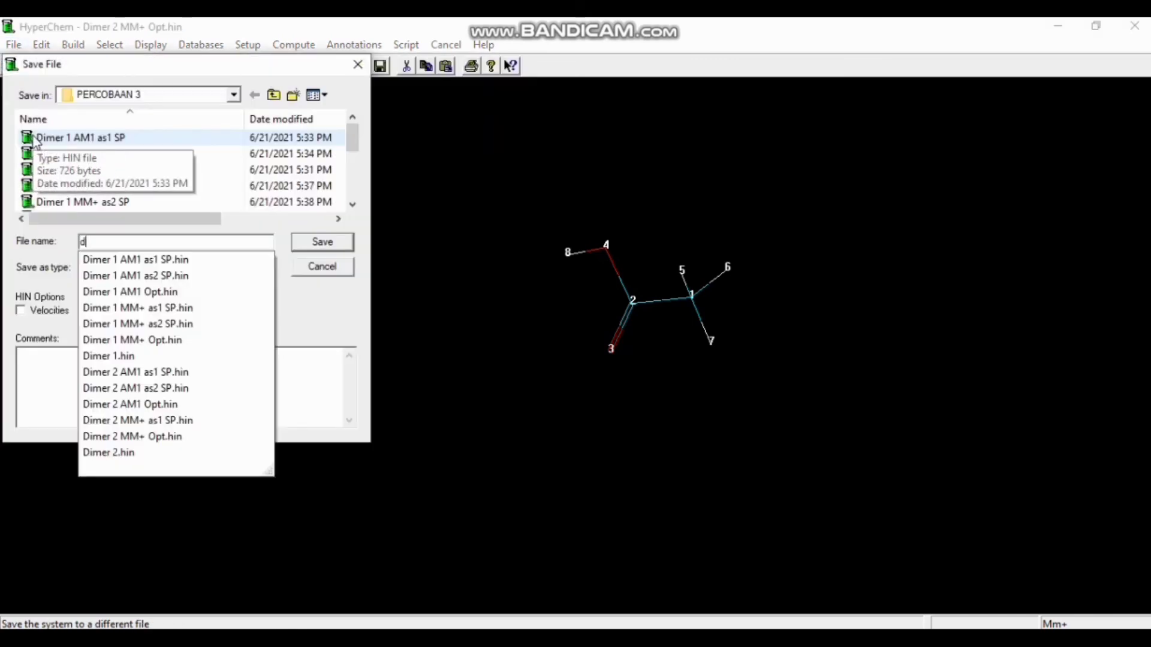
pyautogui.press('BackSpace')
pyautogui.write('Dimer 2 ')
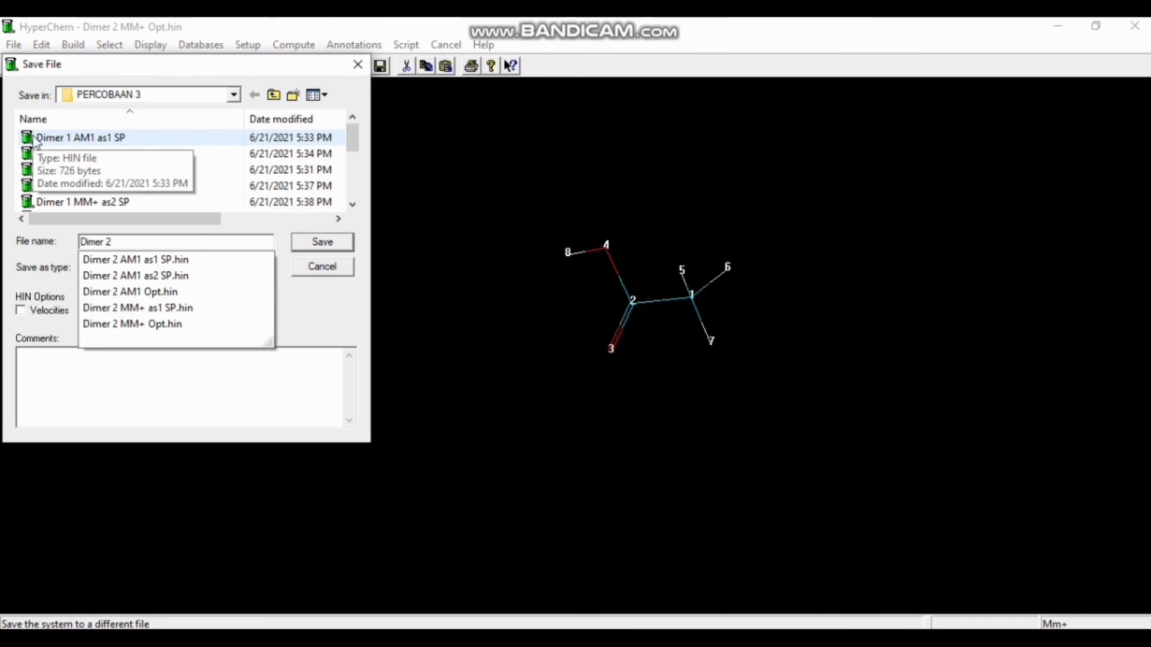
pyautogui.write('MM')
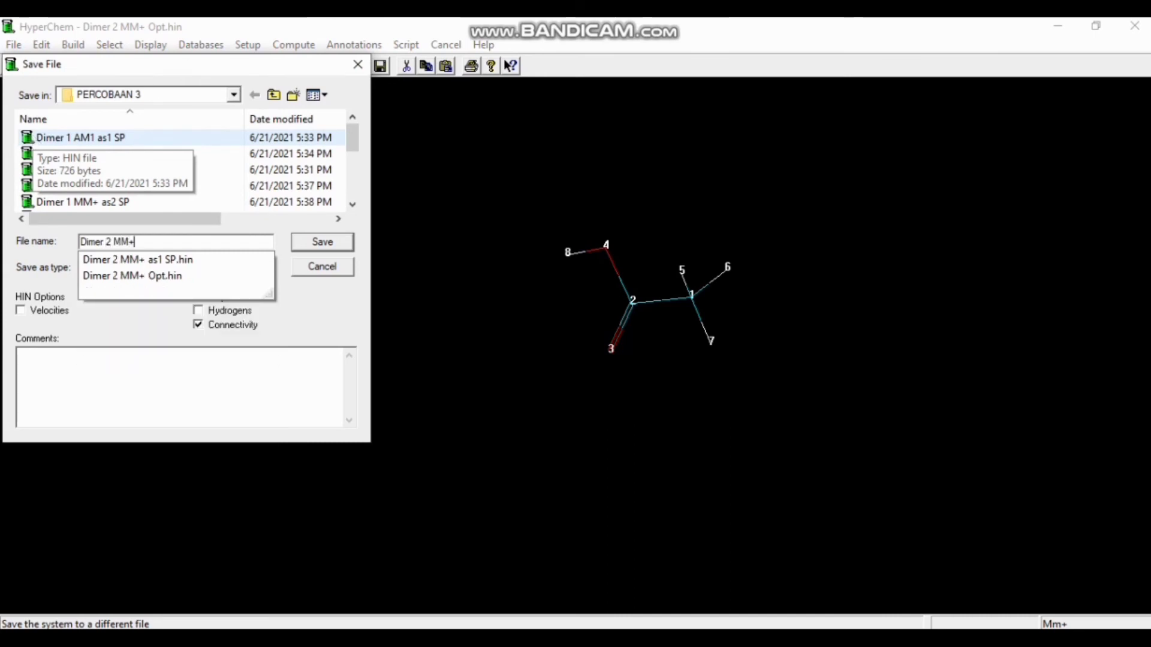
pyautogui.write('+ as')
pyautogui.press('BackSpace')
pyautogui.press('BackSpace')
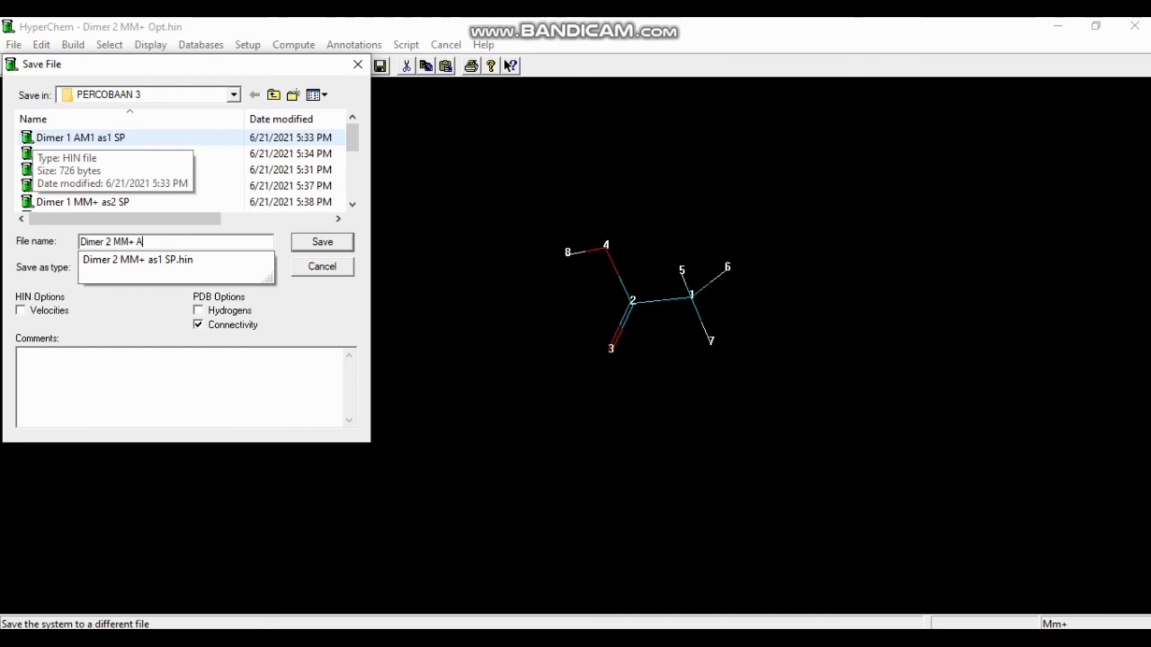
pyautogui.write('as2 SP')
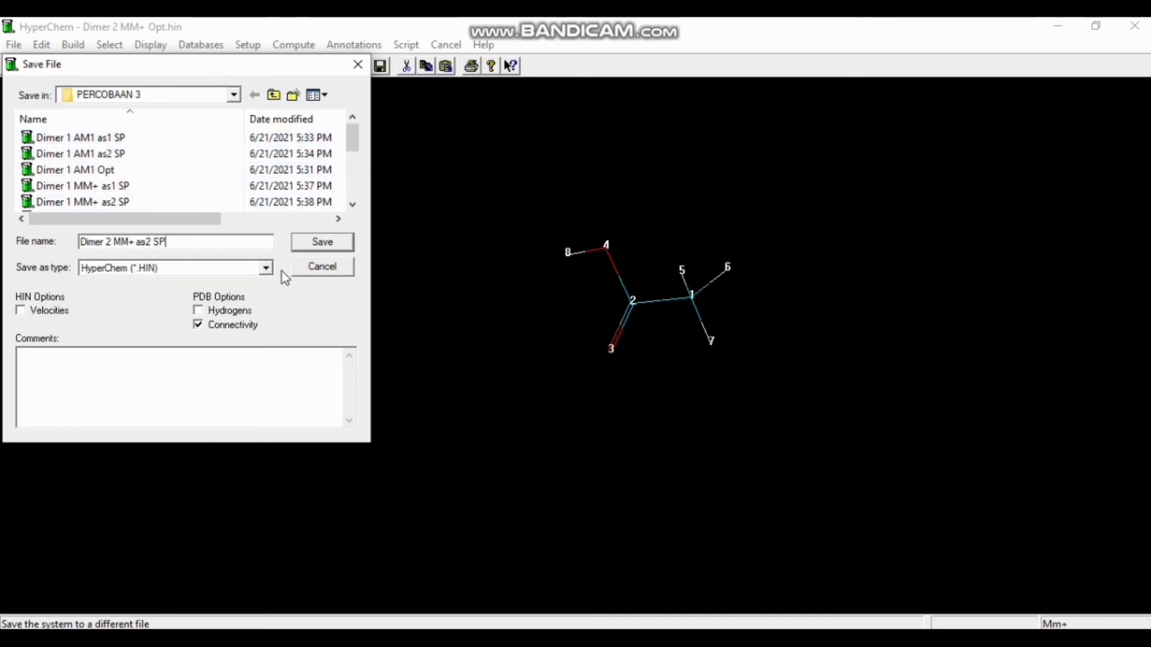
pyautogui.click(313, 243)
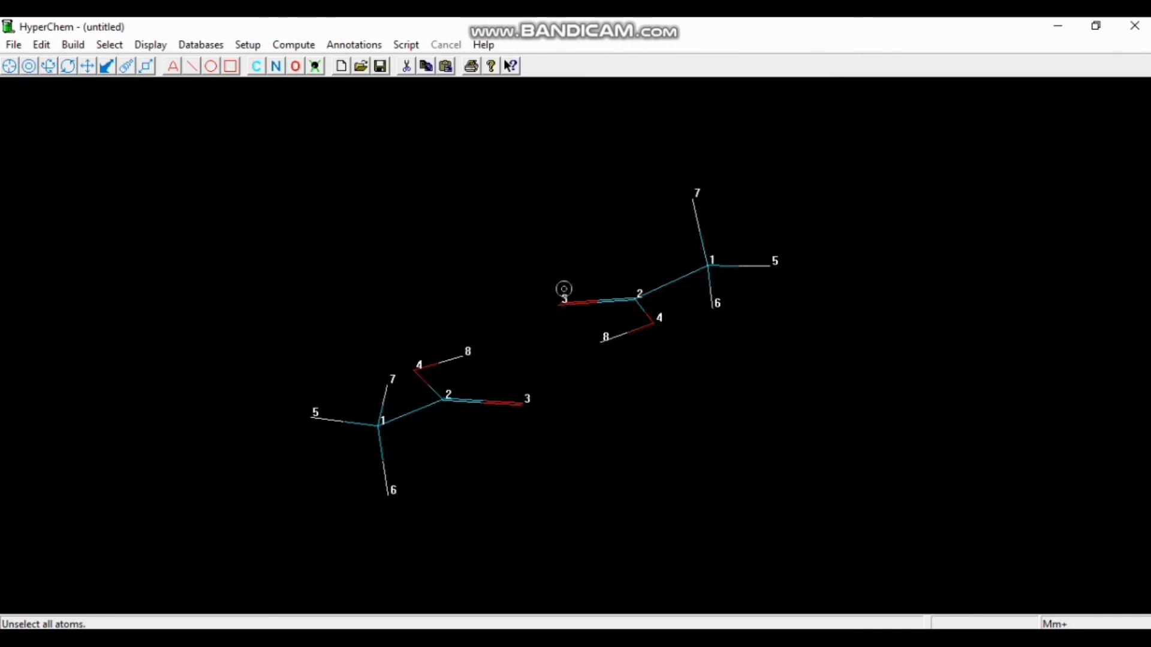
# Measure both intermolecular distances between oxygen atom 3 and hydrogen atom 8 in the new dimer, and clear the selection
pyautogui.click(563, 300)
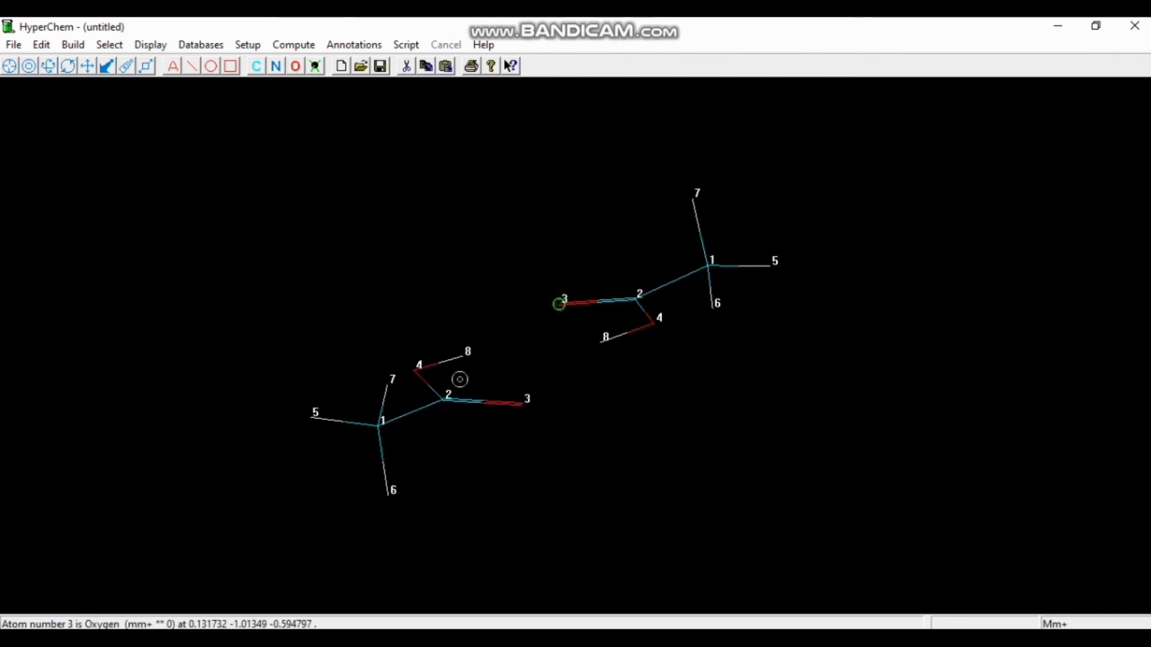
pyautogui.click(462, 354)
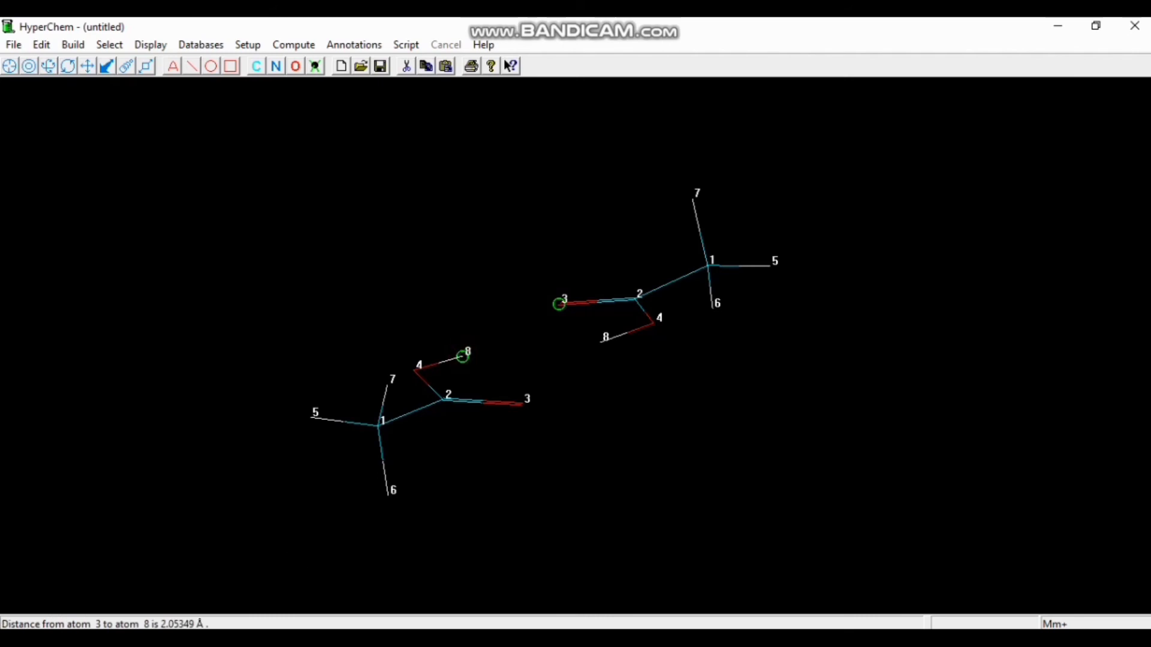
pyautogui.click(714, 395)
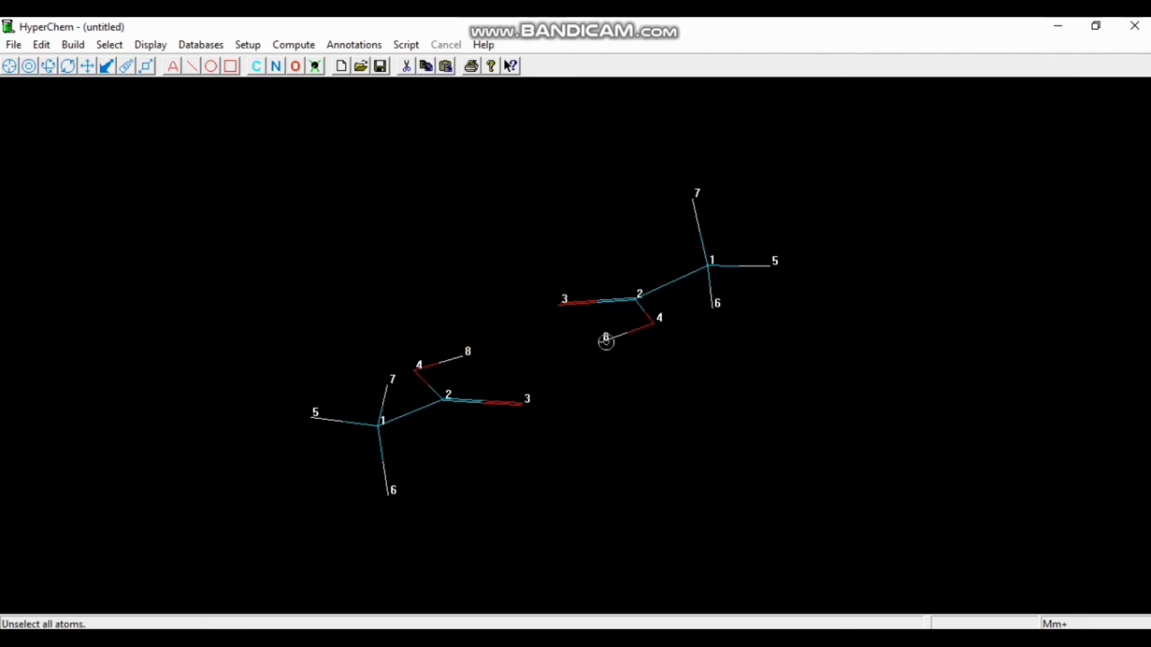
pyautogui.click(606, 341)
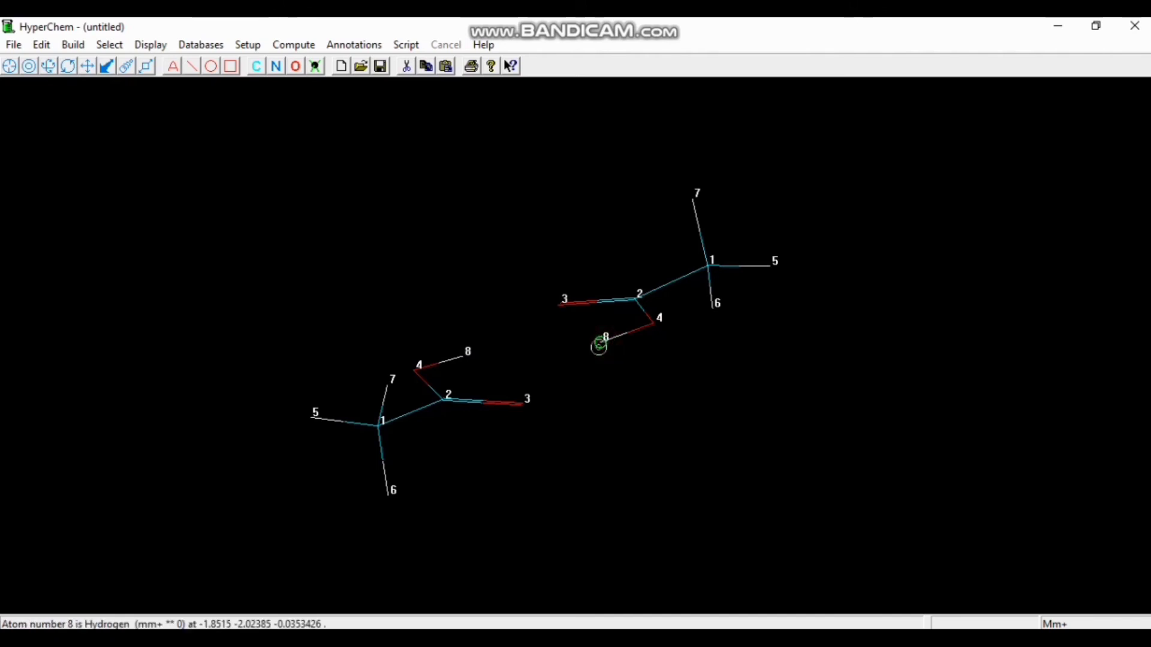
pyautogui.click(525, 400)
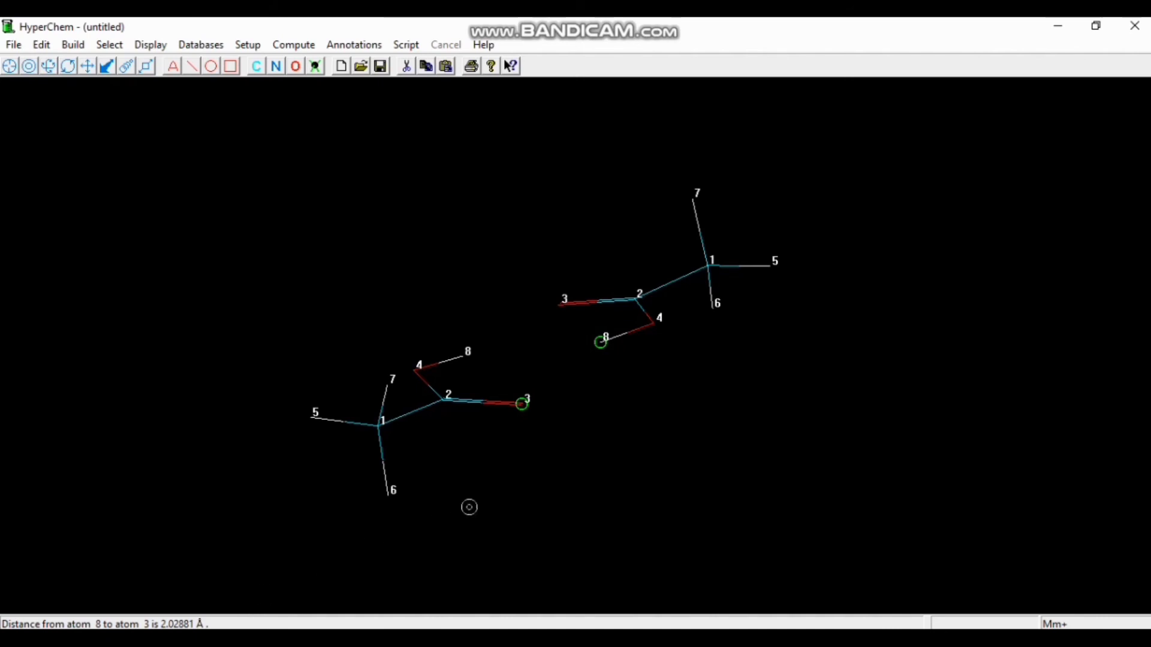
pyautogui.rightClick(589, 486)
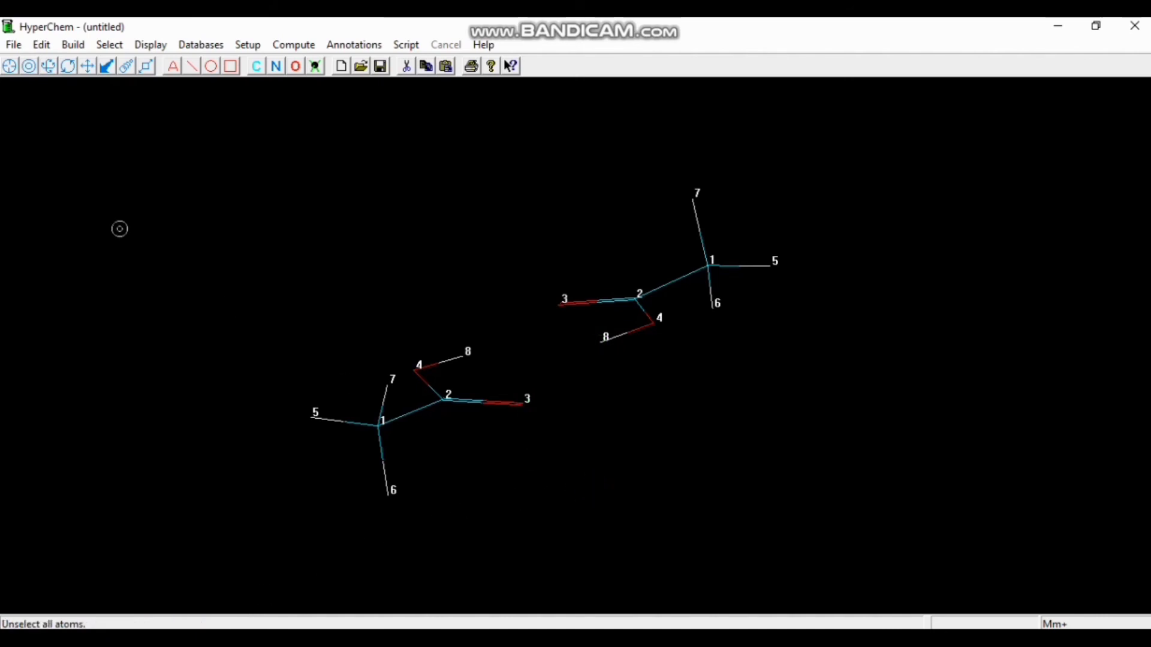
# Save the new untitled dimer as a file named Dimer 3 in the PERCOBAAN 3 folder
pyautogui.click(13, 44)
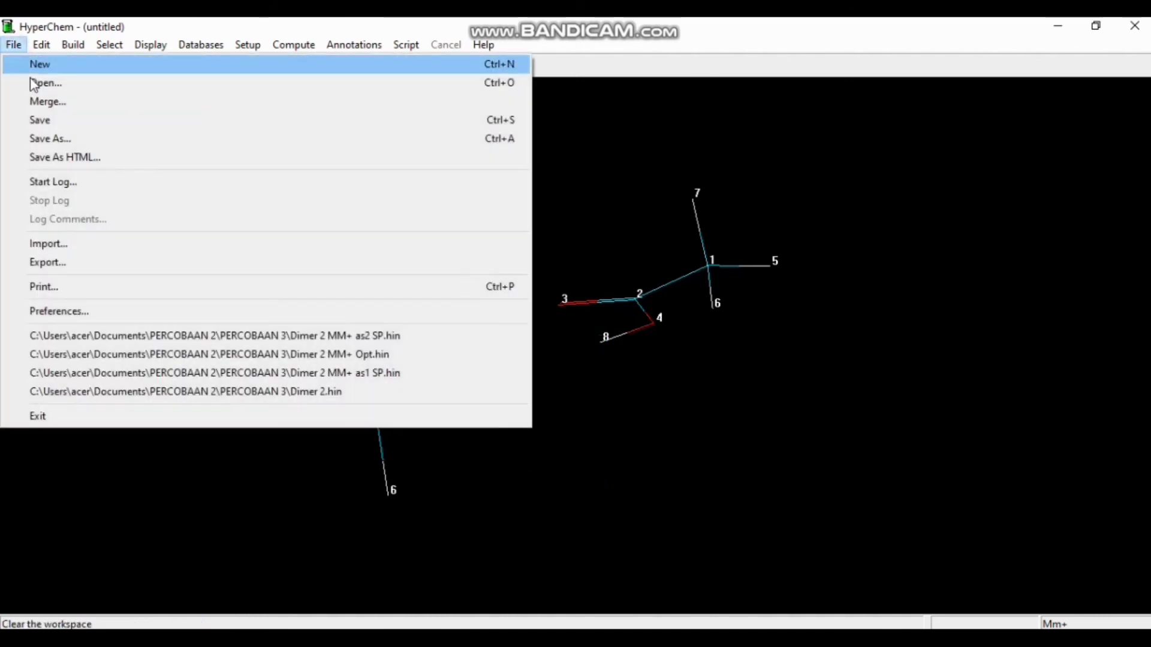
pyautogui.click(37, 134)
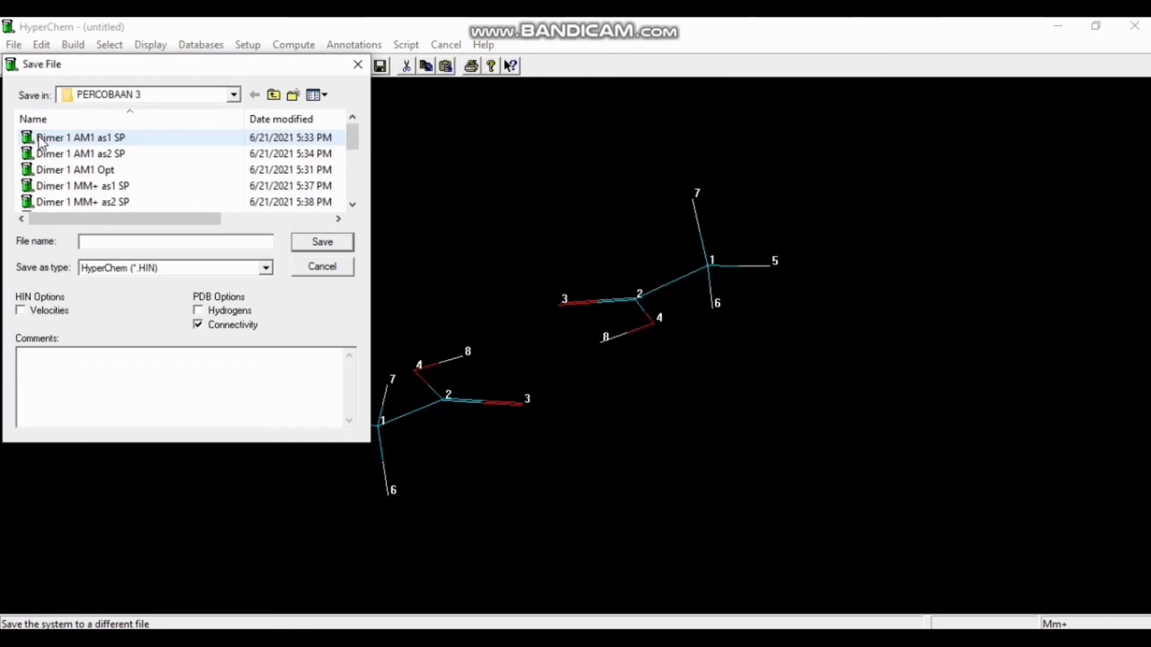
pyautogui.write('d')
pyautogui.press('BackSpace')
pyautogui.write('D')
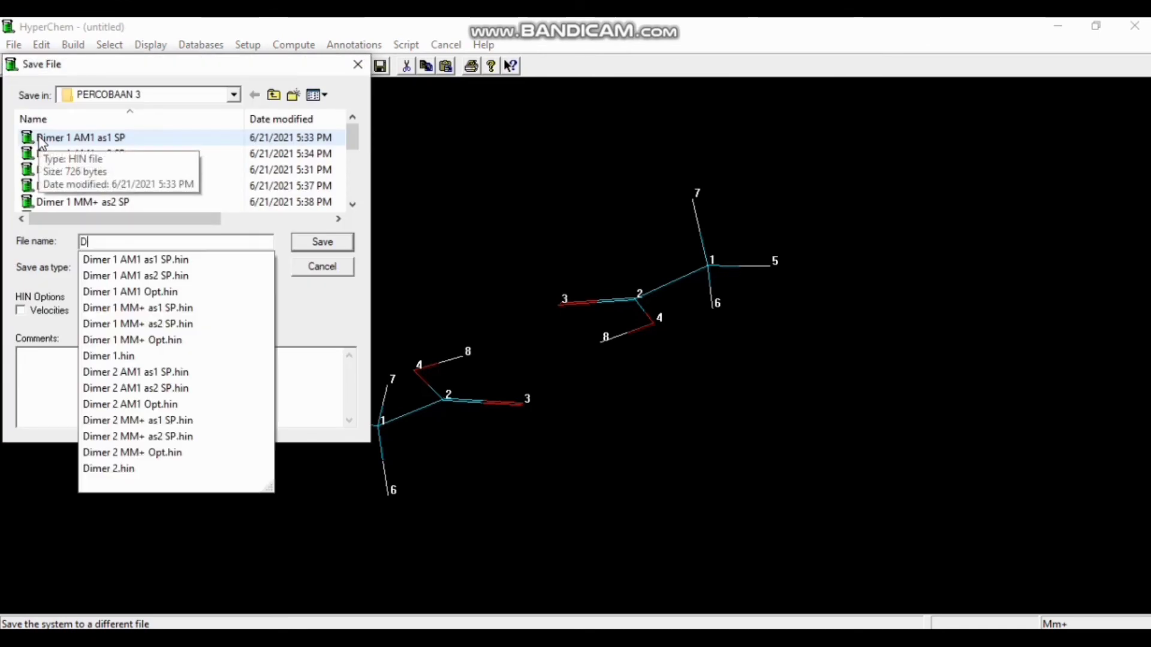
pyautogui.write('imer 2')
pyautogui.press('BackSpace')
pyautogui.write('3')
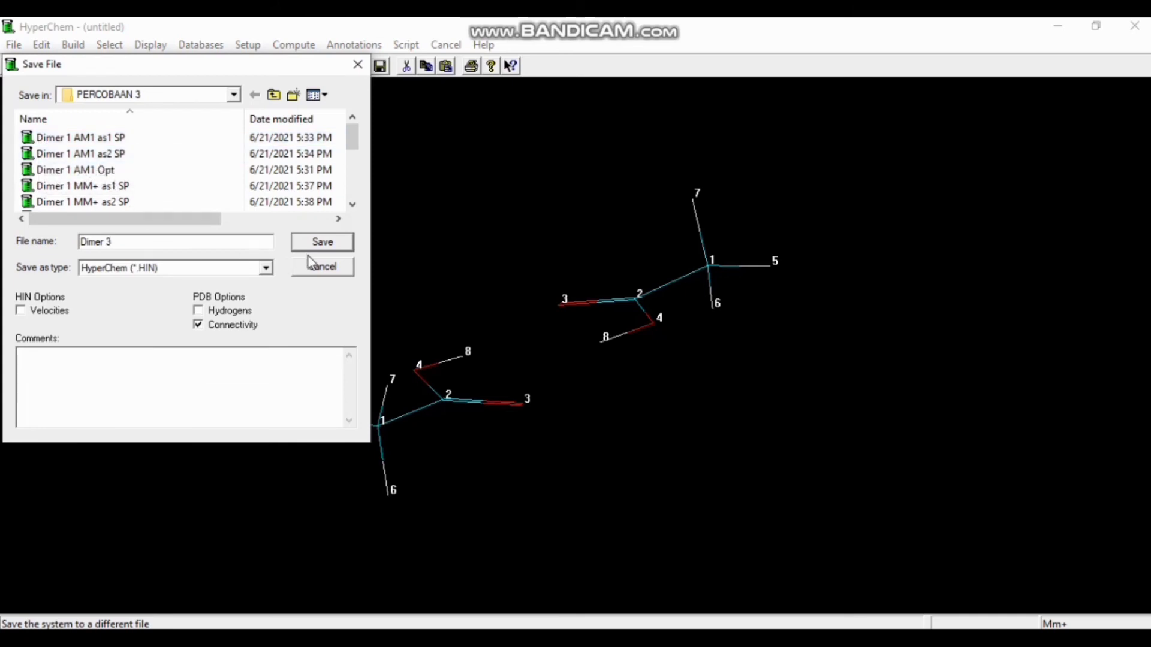
pyautogui.click(323, 242)
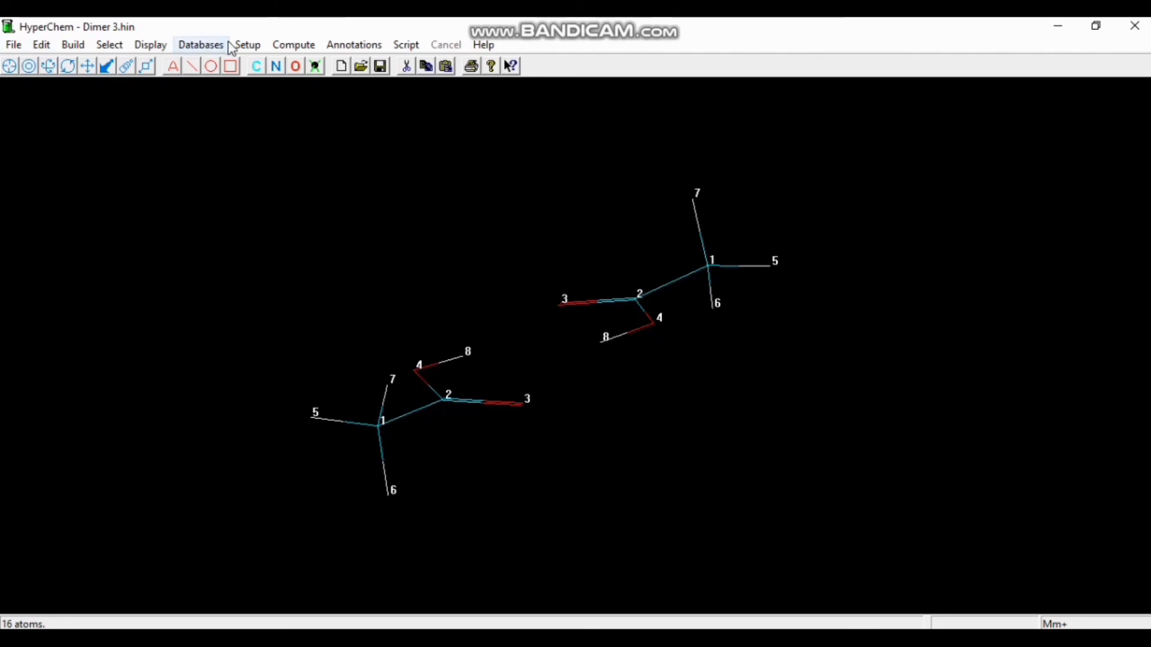
# Set the calculation method for Dimer 3 to semi-empirical AM1
pyautogui.click(247, 46)
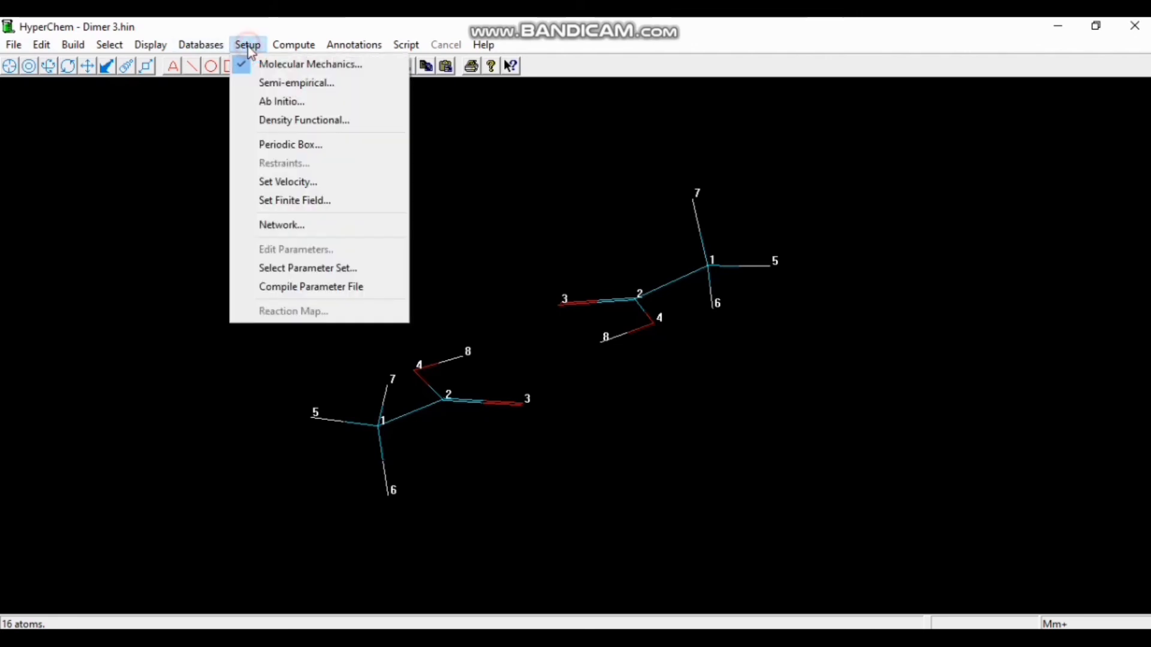
pyautogui.click(255, 82)
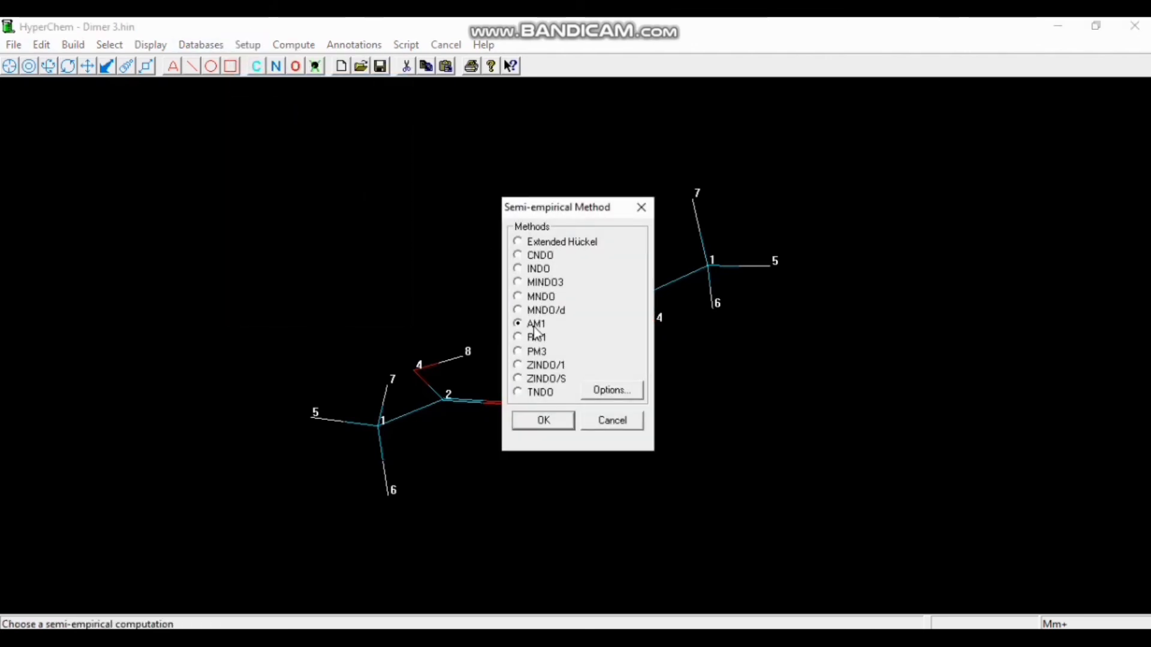
pyautogui.click(524, 417)
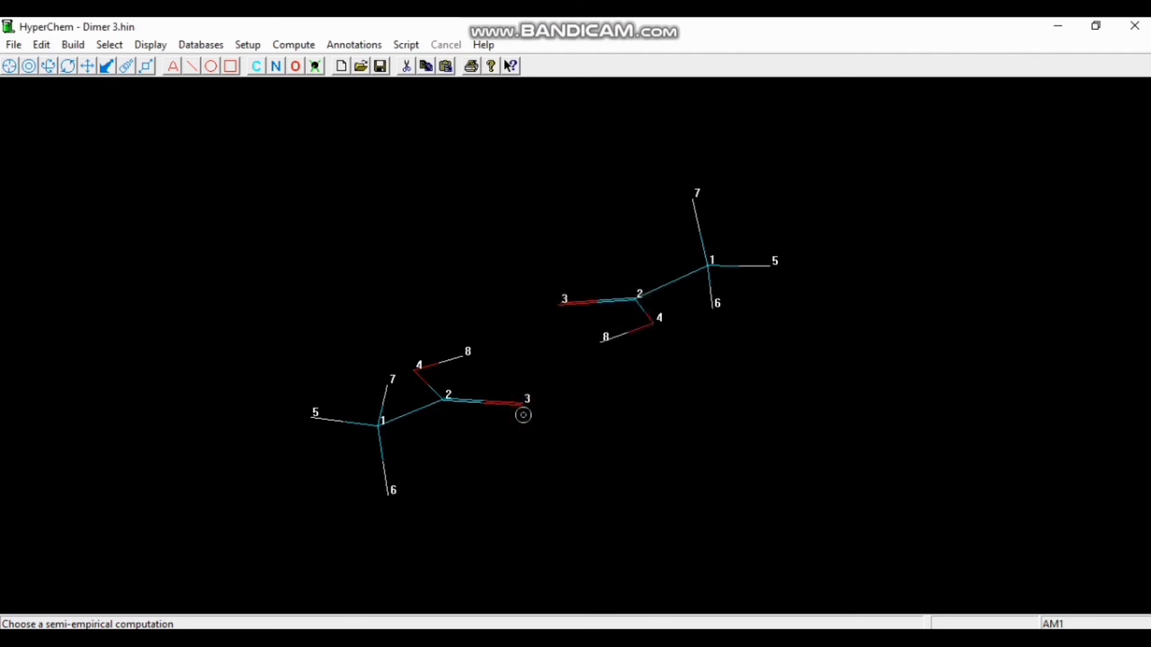
# Optimize Dimer 3's geometry with Polak-Ribiere, an RMS gradient of 0.1 and 1000 maximum cycles, and recompute its hydrogen bonds
pyautogui.click(297, 46)
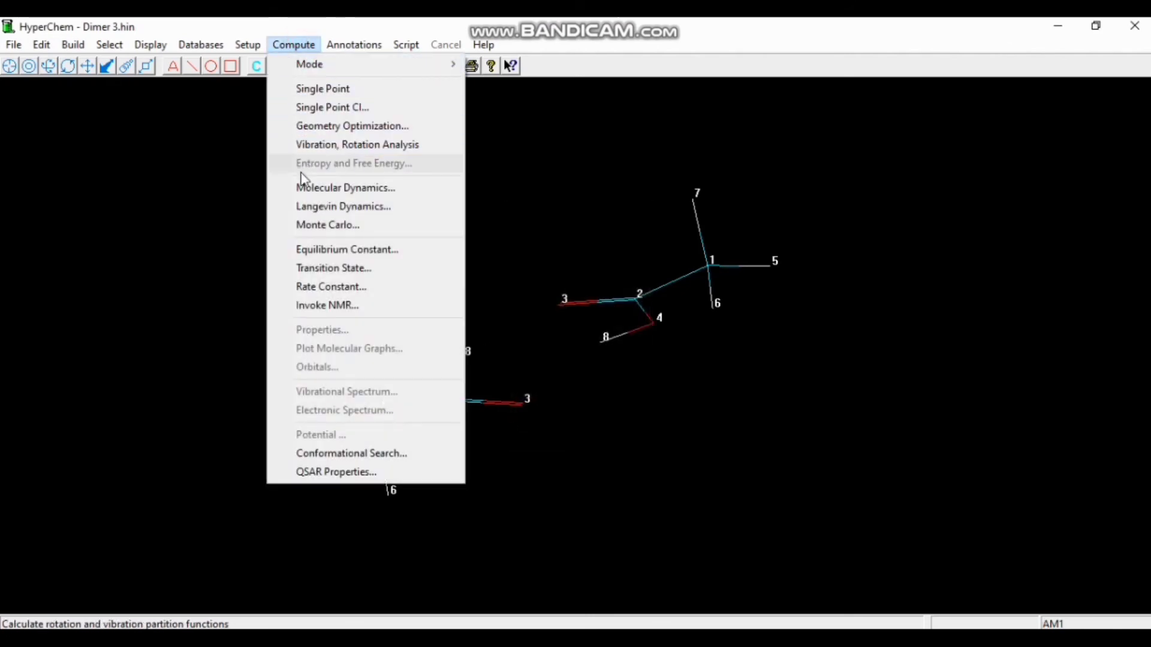
pyautogui.click(297, 126)
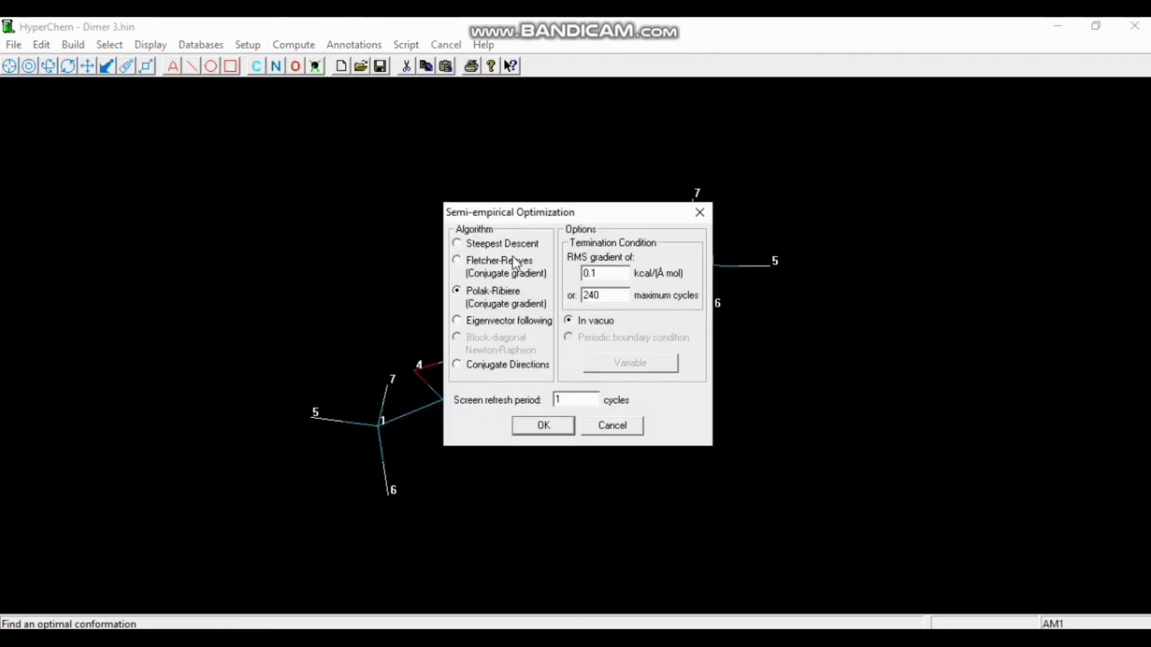
pyautogui.click(622, 290)
pyautogui.write('1000')
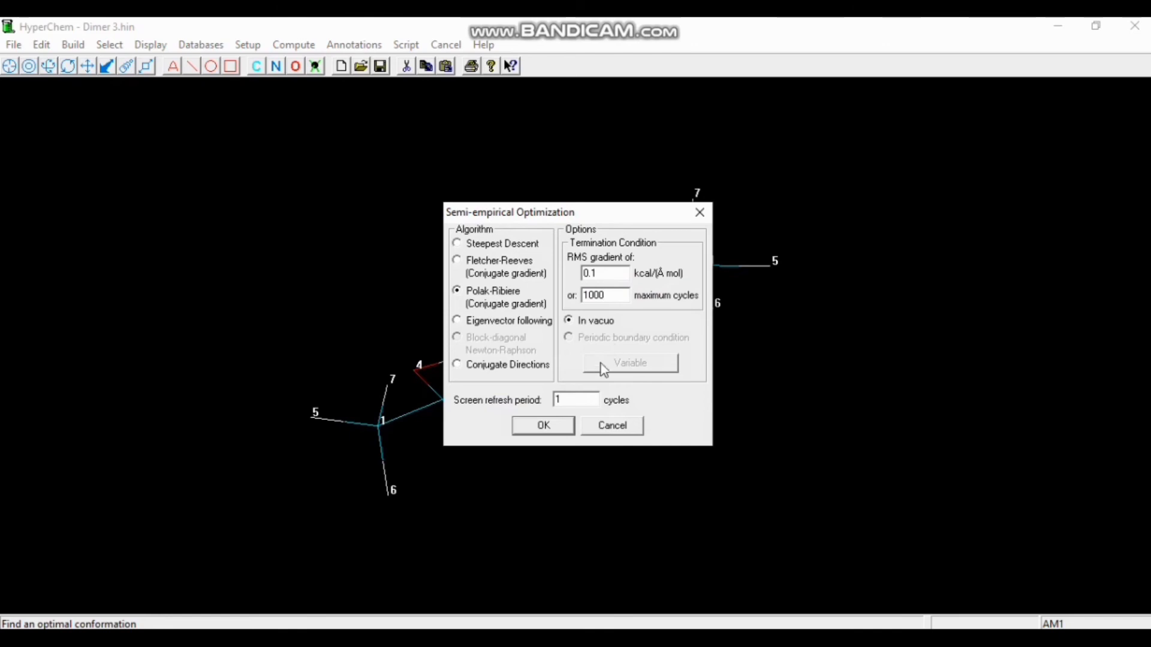
pyautogui.click(547, 426)
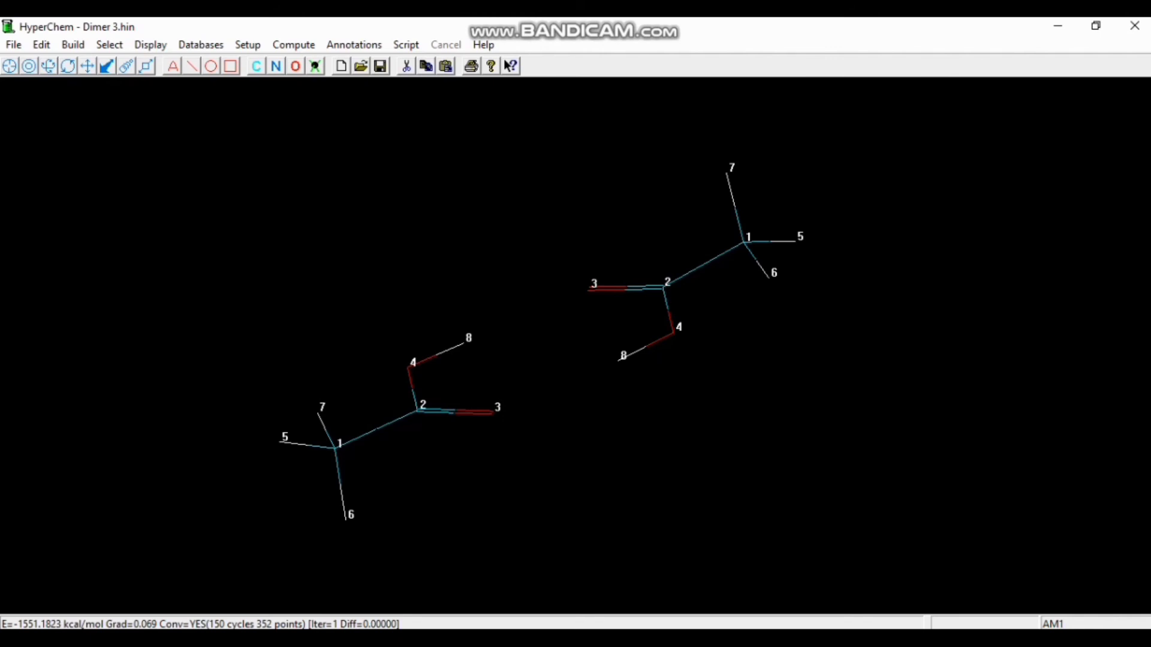
pyautogui.click(149, 45)
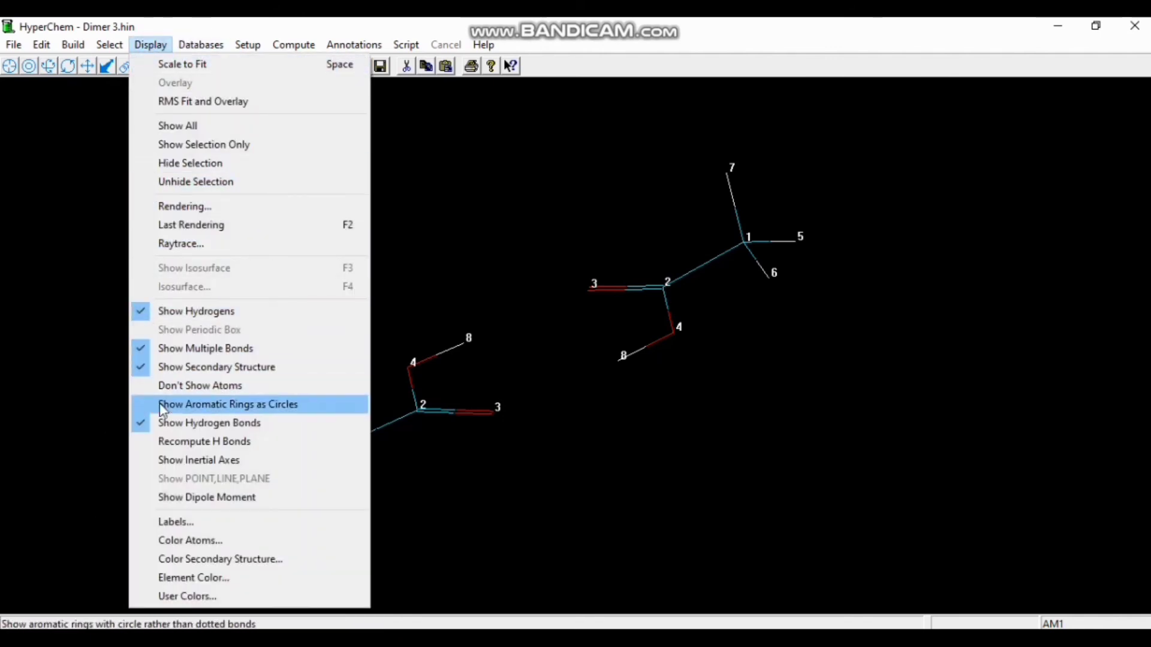
pyautogui.click(165, 441)
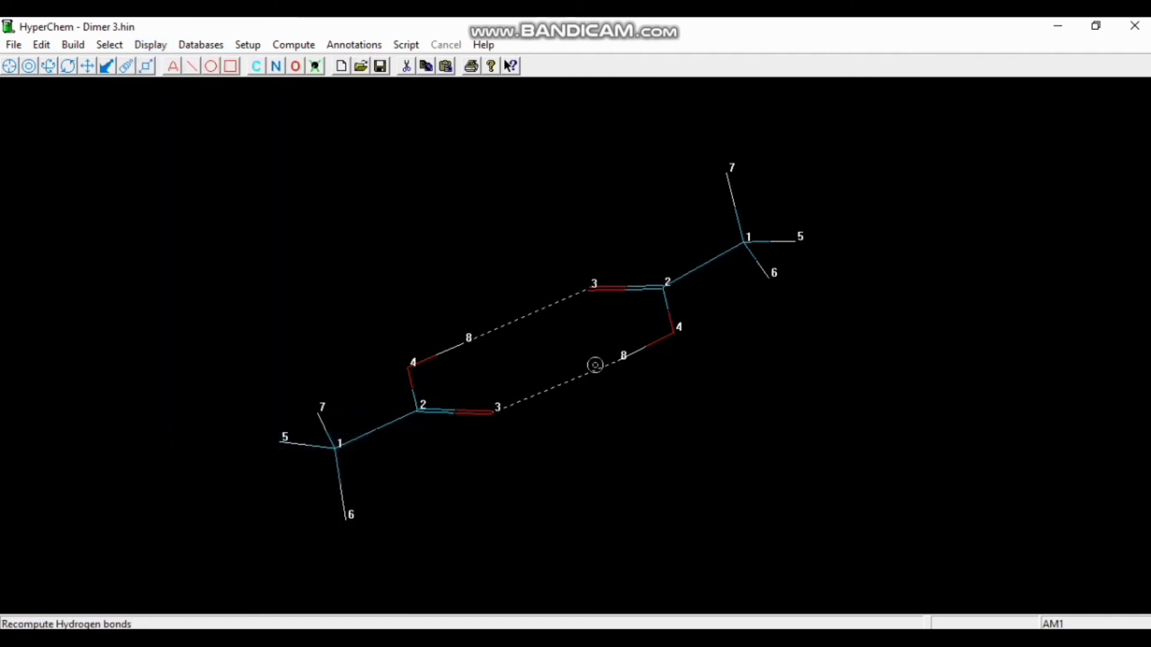
# Save the optimized dimer as a new file named Dimer 3 AM1 Opt in the PERCOBAAN 3 folder
pyautogui.click(9, 48)
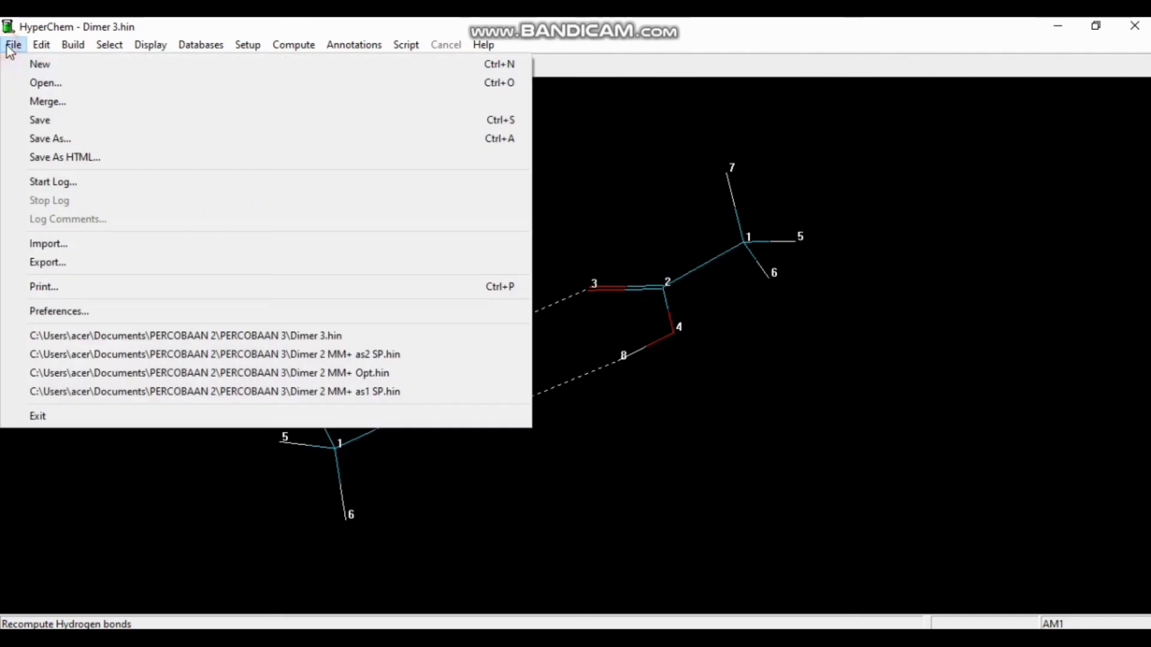
pyautogui.click(48, 140)
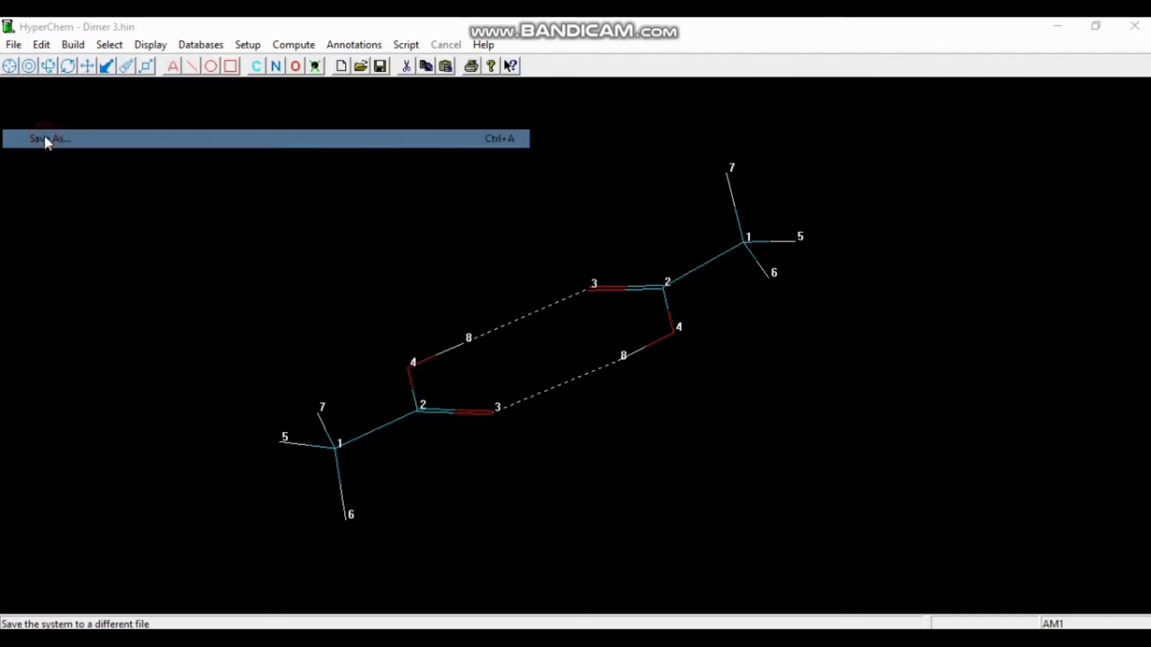
pyautogui.write('D')
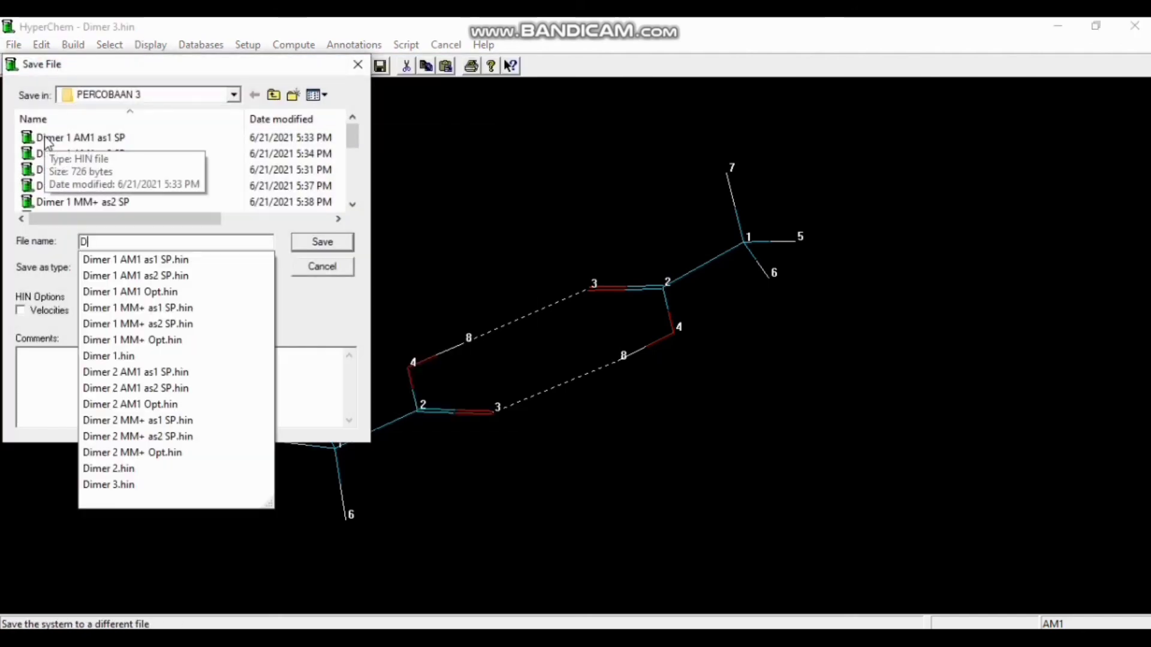
pyautogui.press('BackSpace')
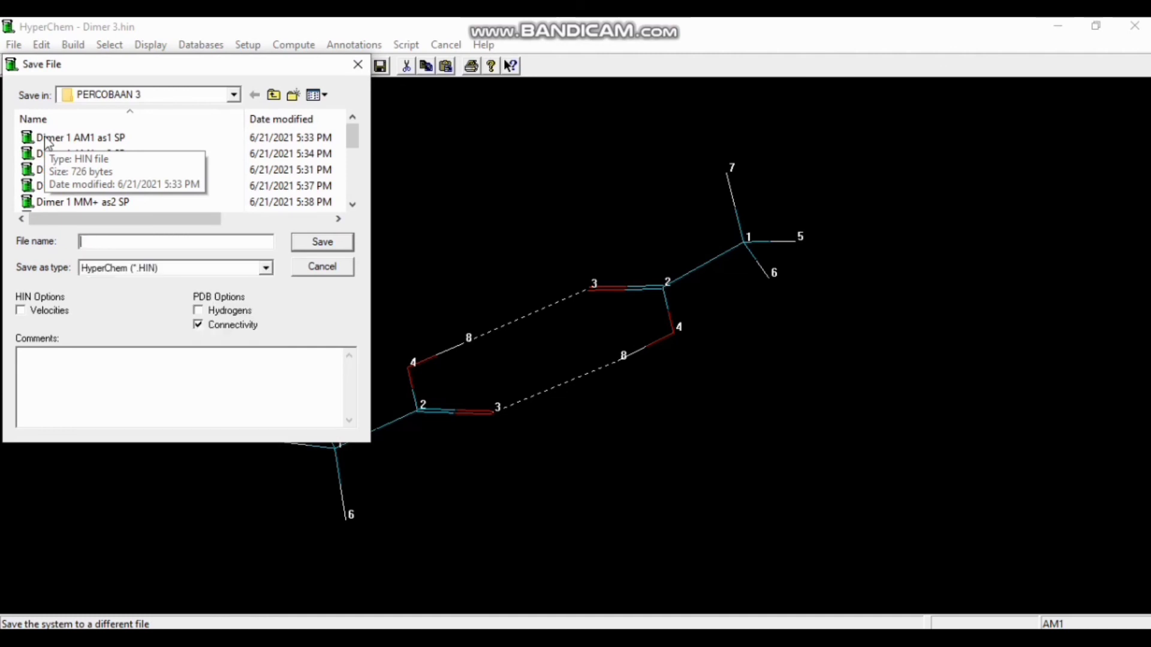
pyautogui.write('Dim')
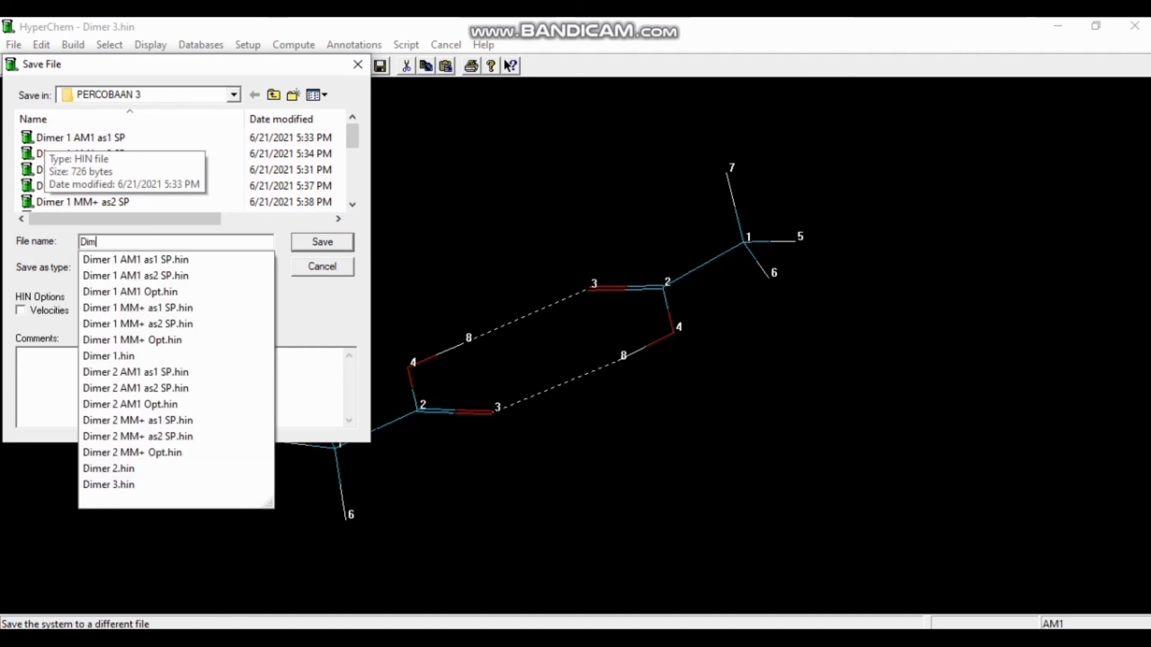
pyautogui.write('er 3')
pyautogui.press('Escape')
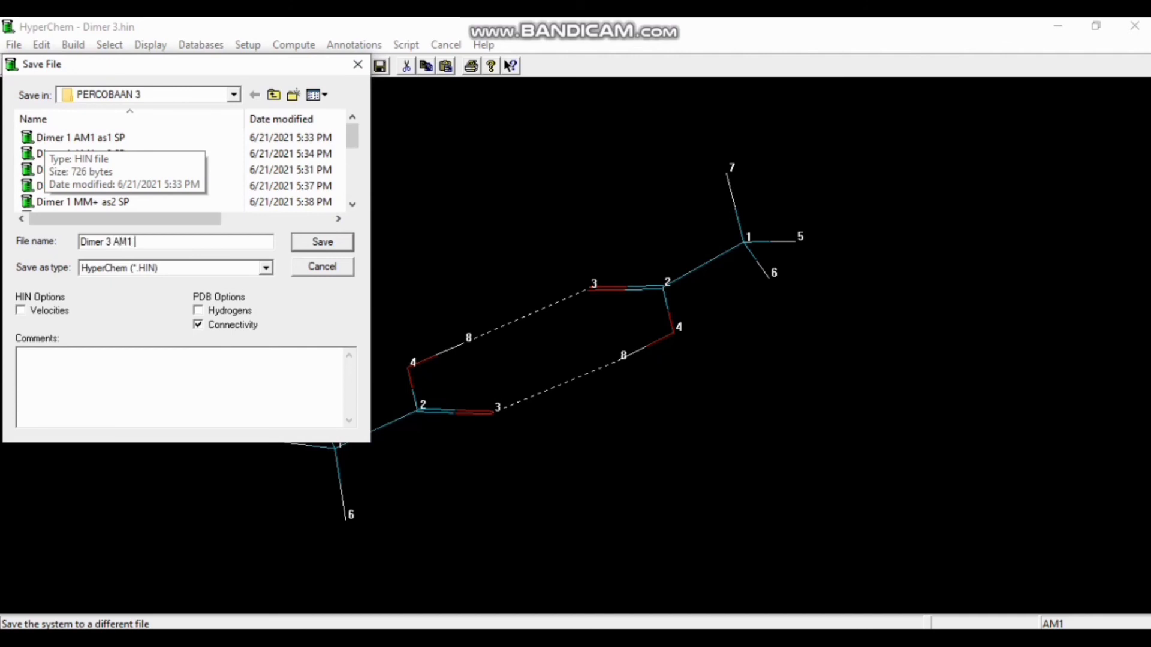
pyautogui.write('AM1')
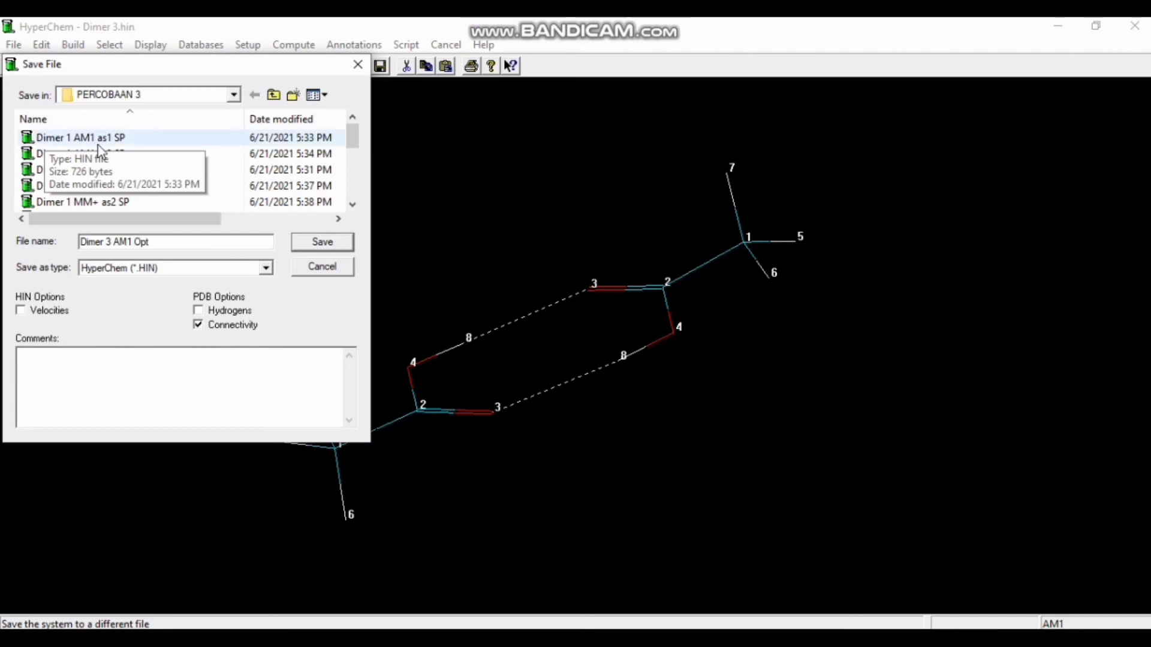
pyautogui.click(315, 242)
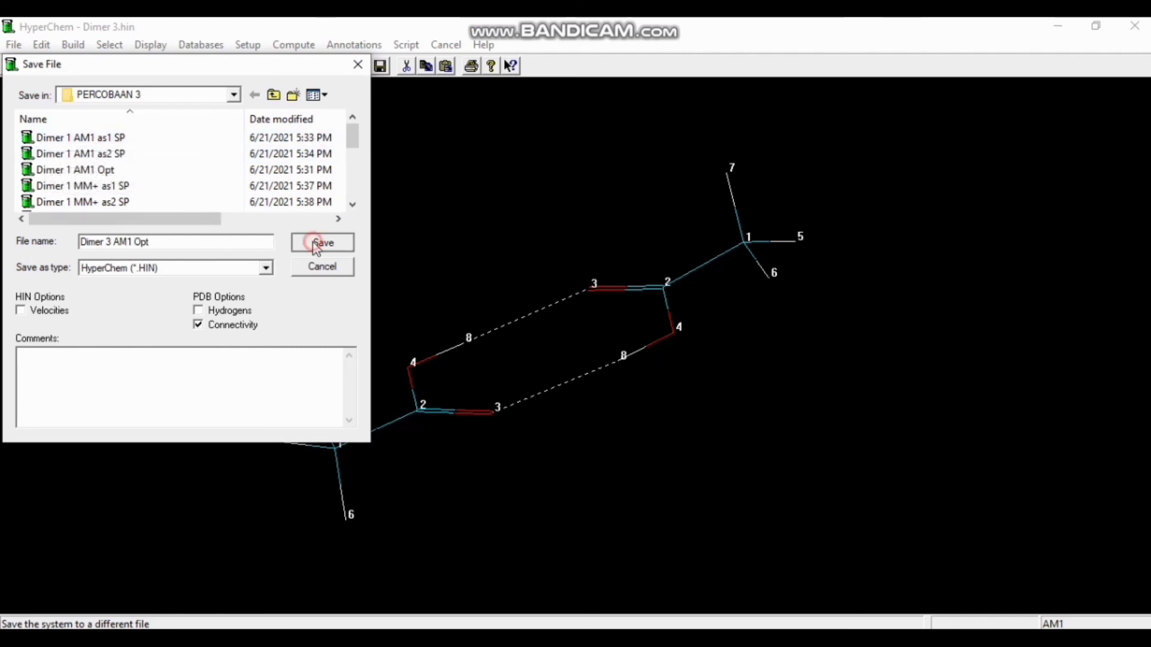
# Delete all atoms of the dimer's right-hand molecule and run a single-point calculation on the left-hand one
pyautogui.click(28, 64)
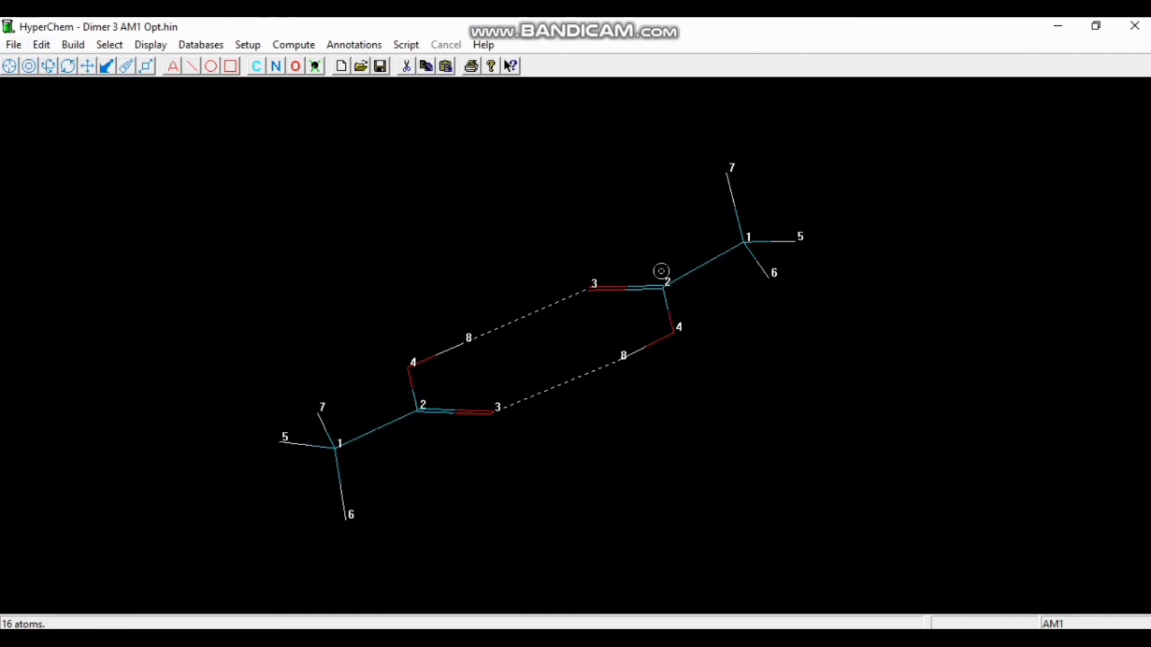
pyautogui.click(662, 284)
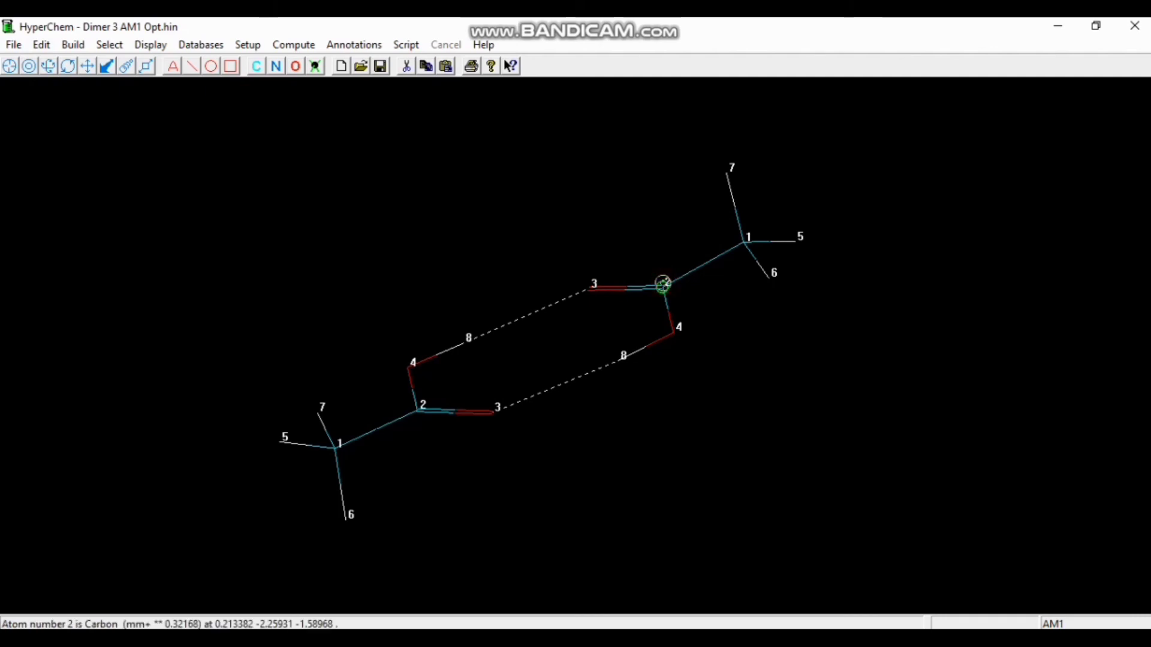
pyautogui.click(662, 284)
pyautogui.doubleClick(745, 240)
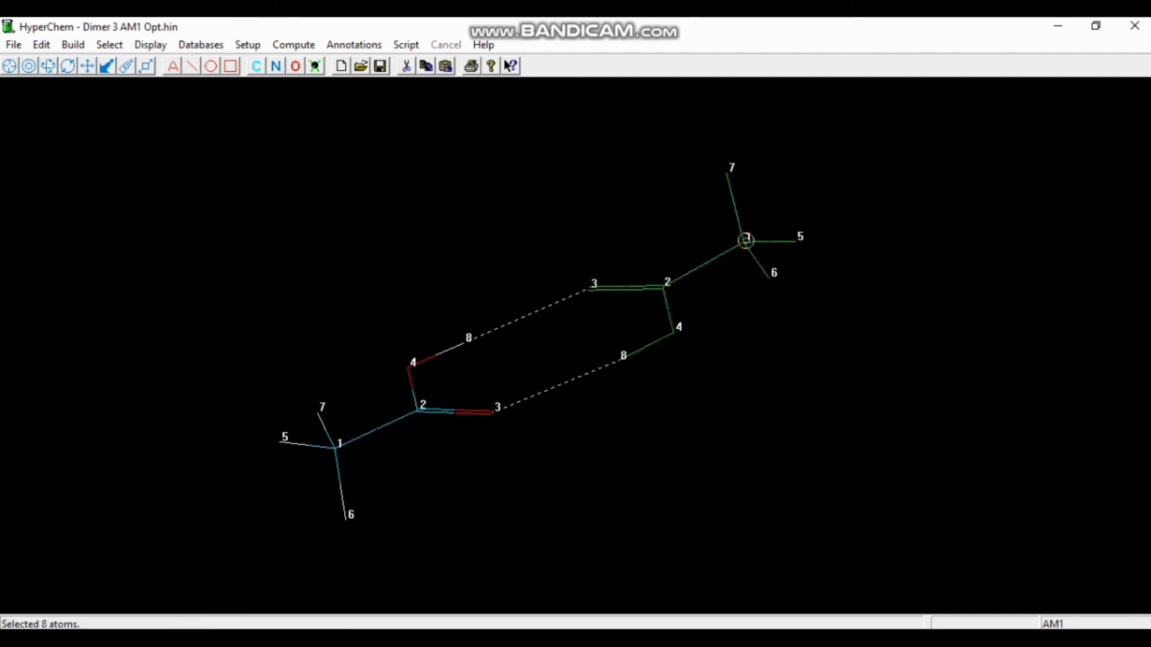
pyautogui.press('Delete')
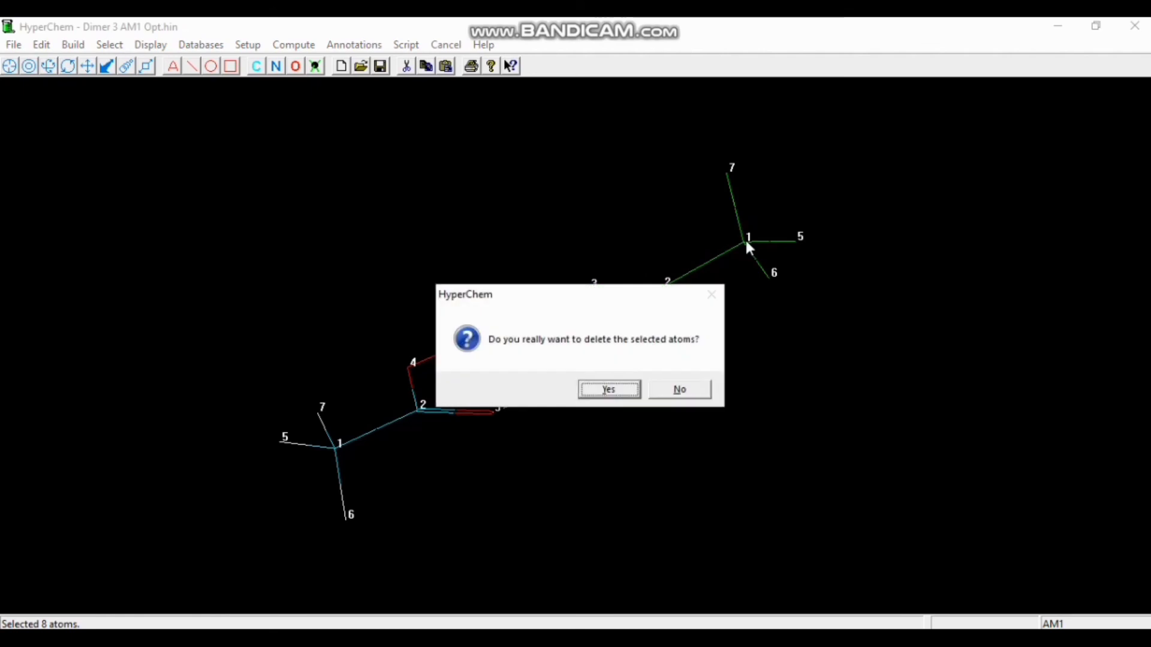
pyautogui.click(623, 390)
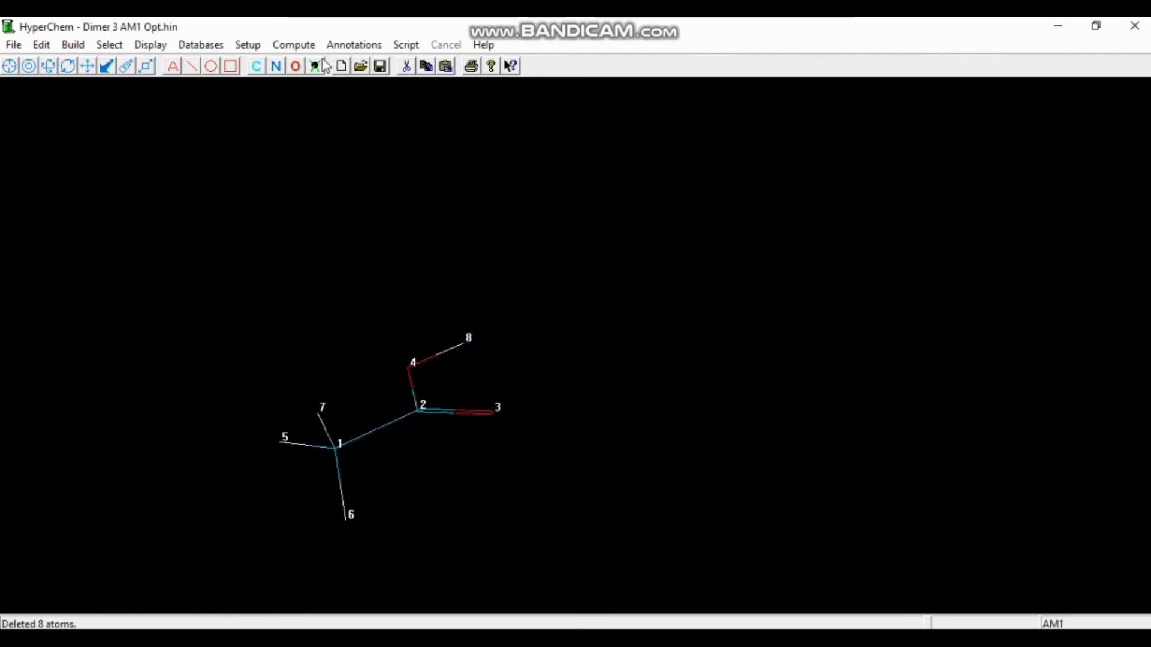
pyautogui.click(303, 46)
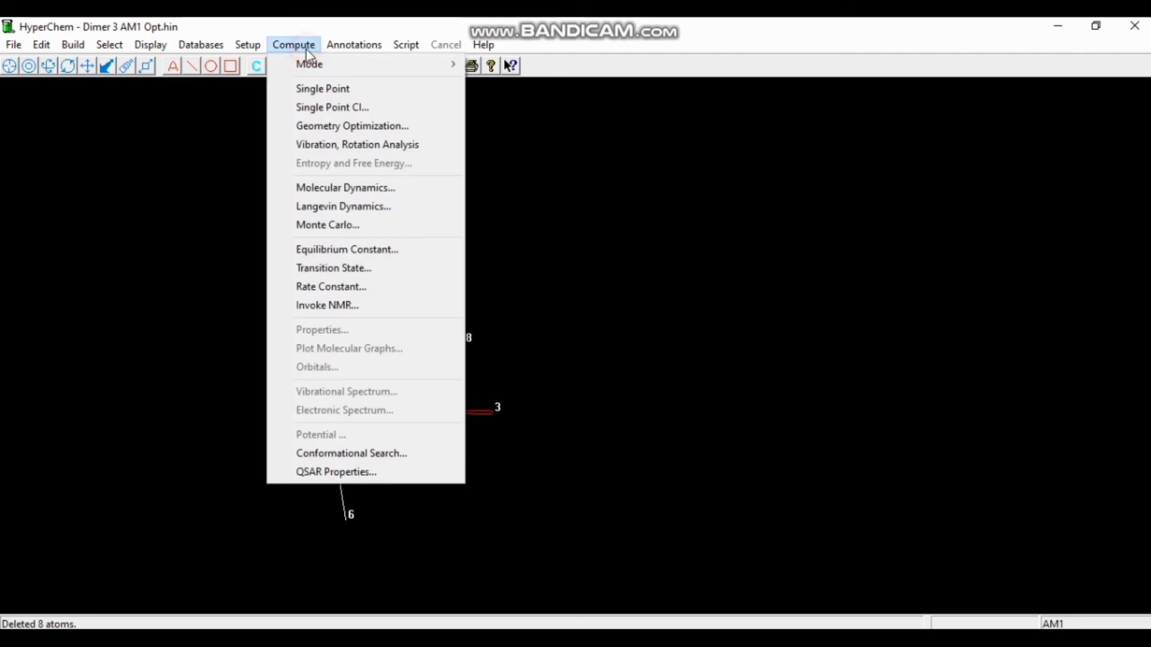
pyautogui.click(312, 88)
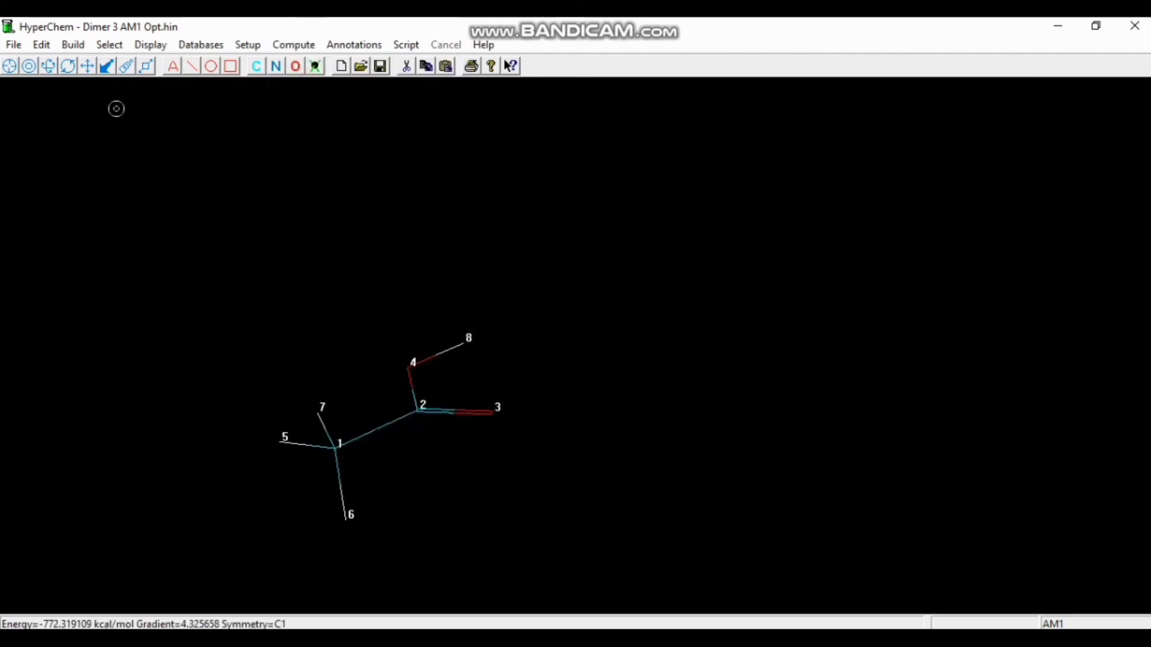
# Save the remaining left-hand molecule as a new file named Dimer 3 AM1 as1 SP in the PERCOBAAN 3 folder
pyautogui.click(18, 45)
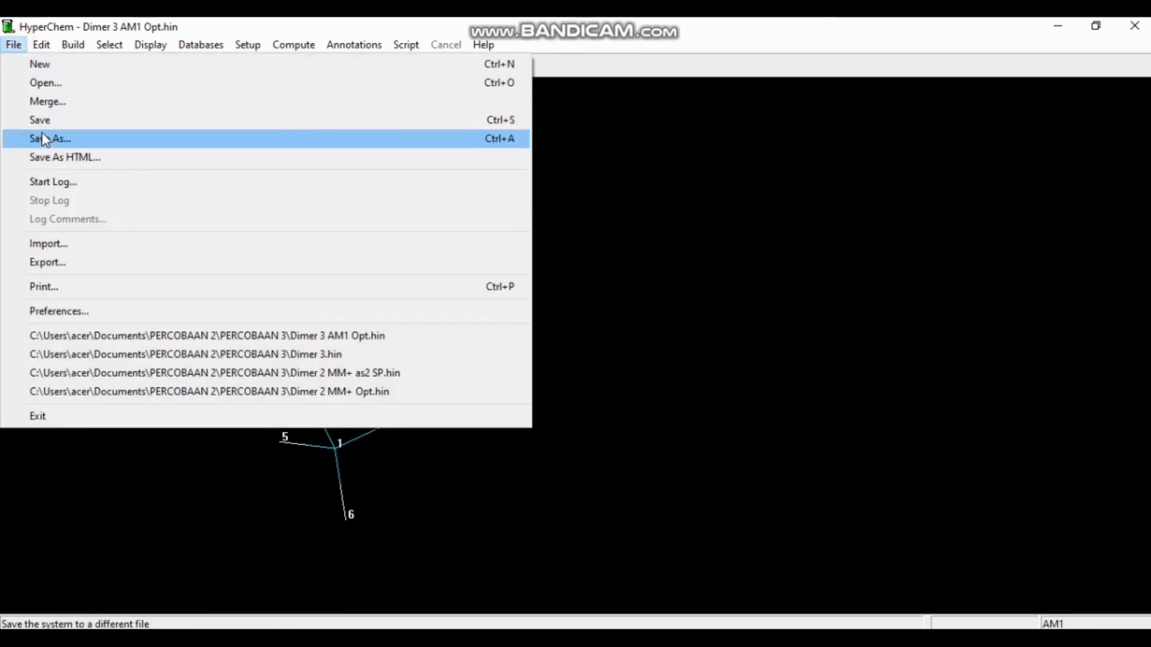
pyautogui.click(42, 136)
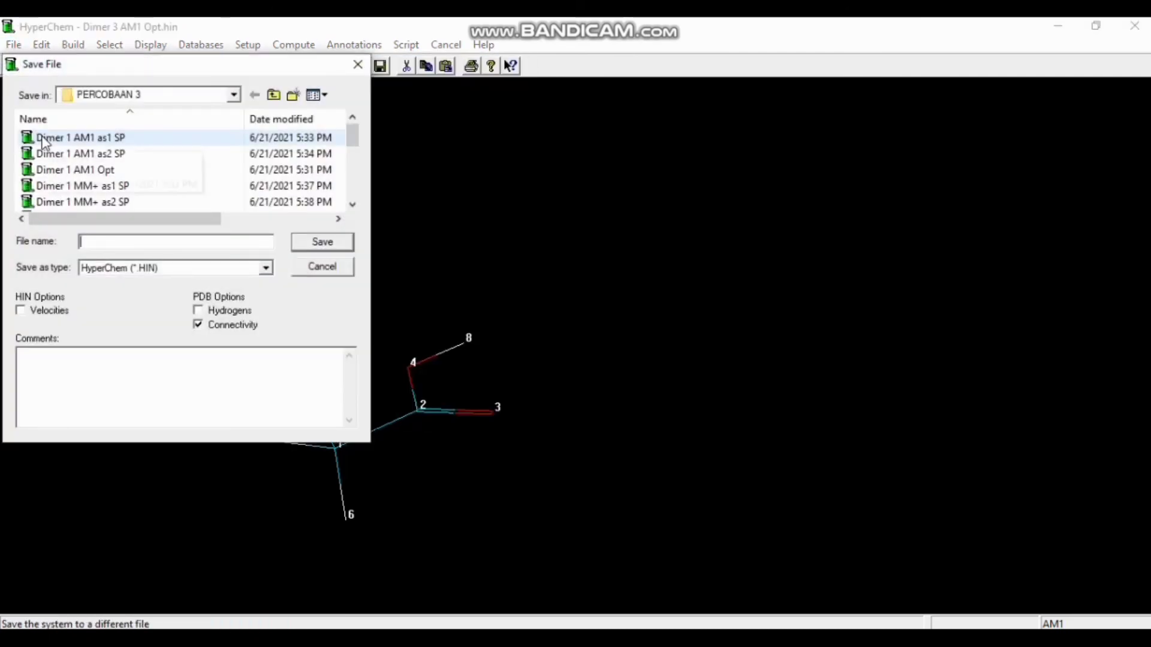
pyautogui.write('Dimer ')
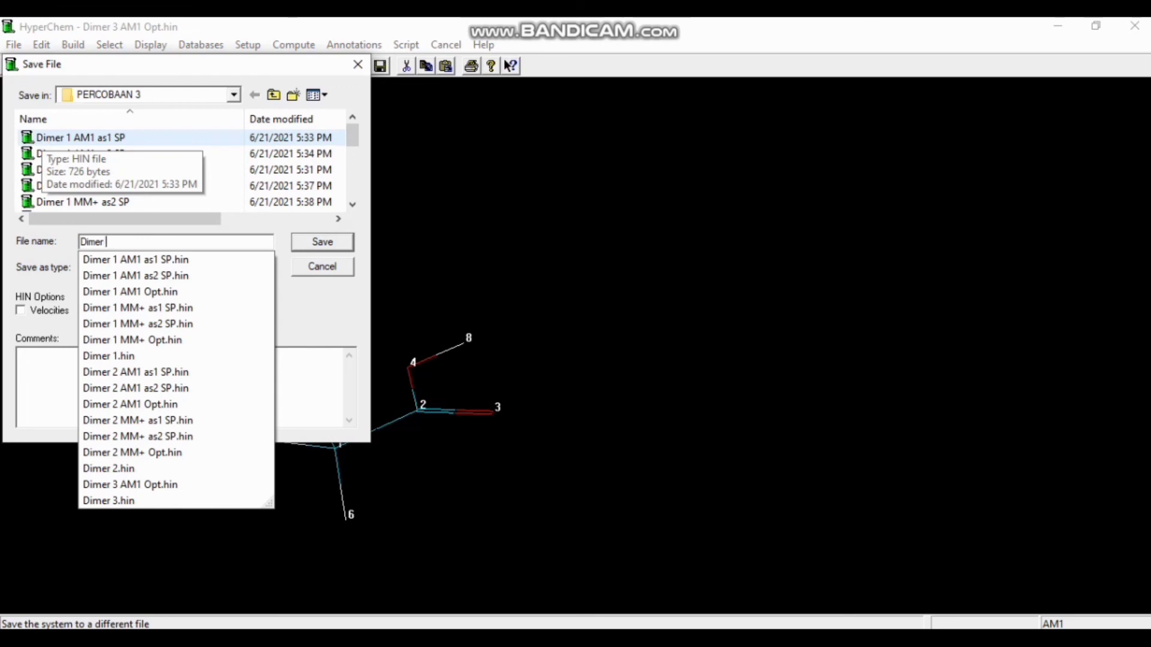
pyautogui.write('3 AM1 ')
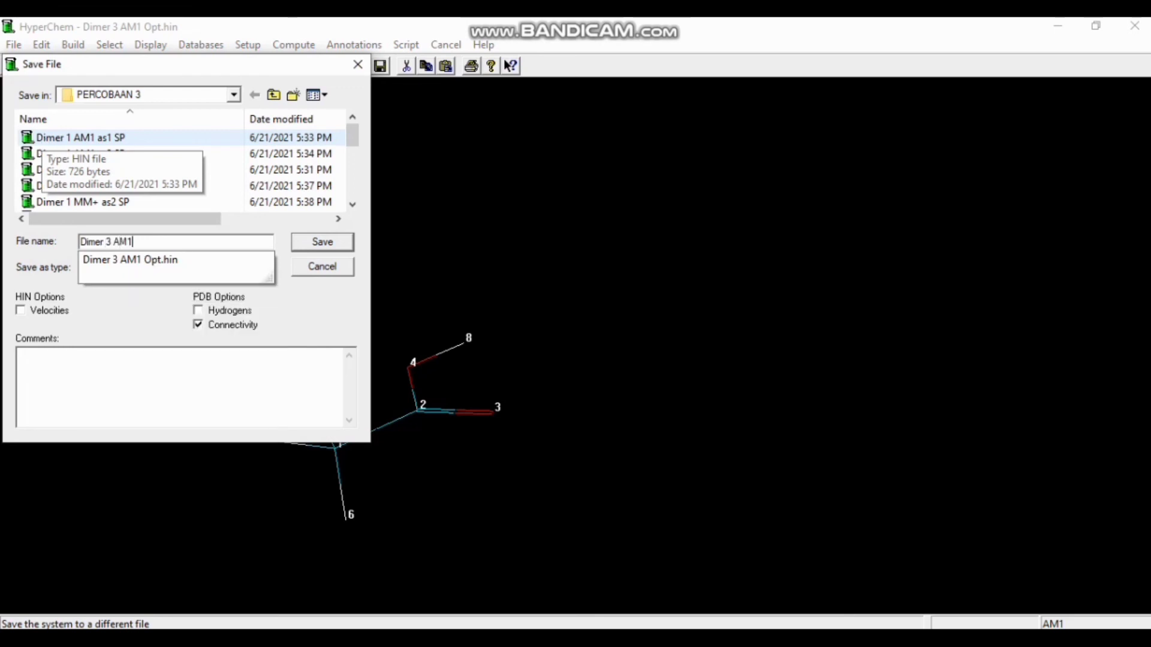
pyautogui.write('as1 SP')
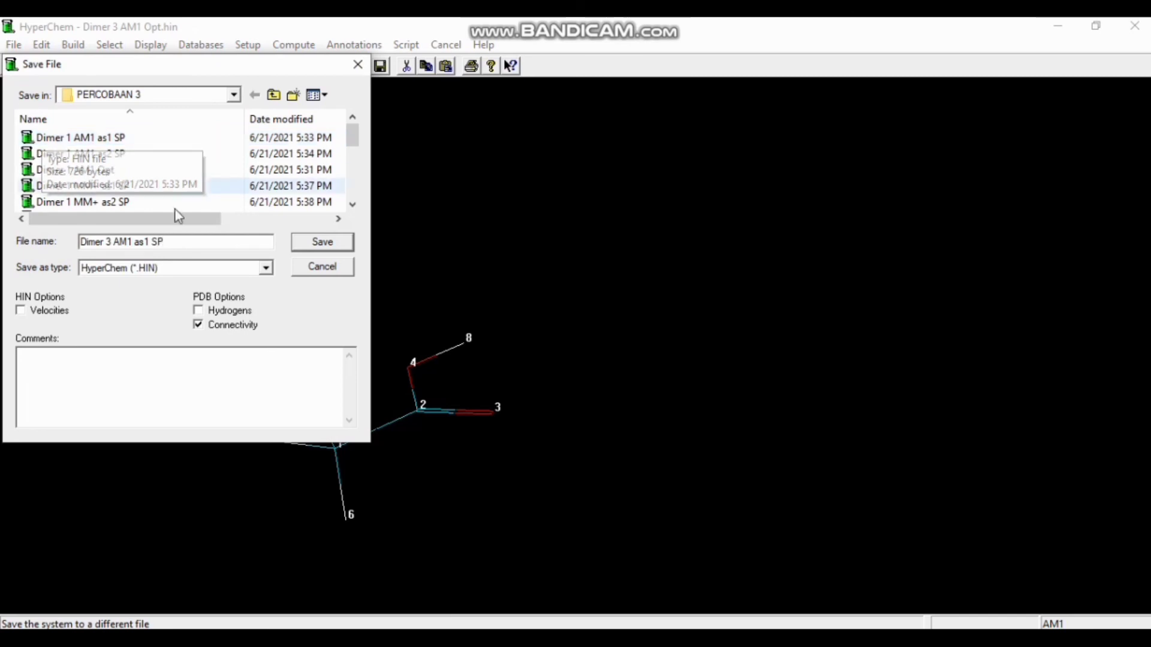
pyautogui.click(321, 242)
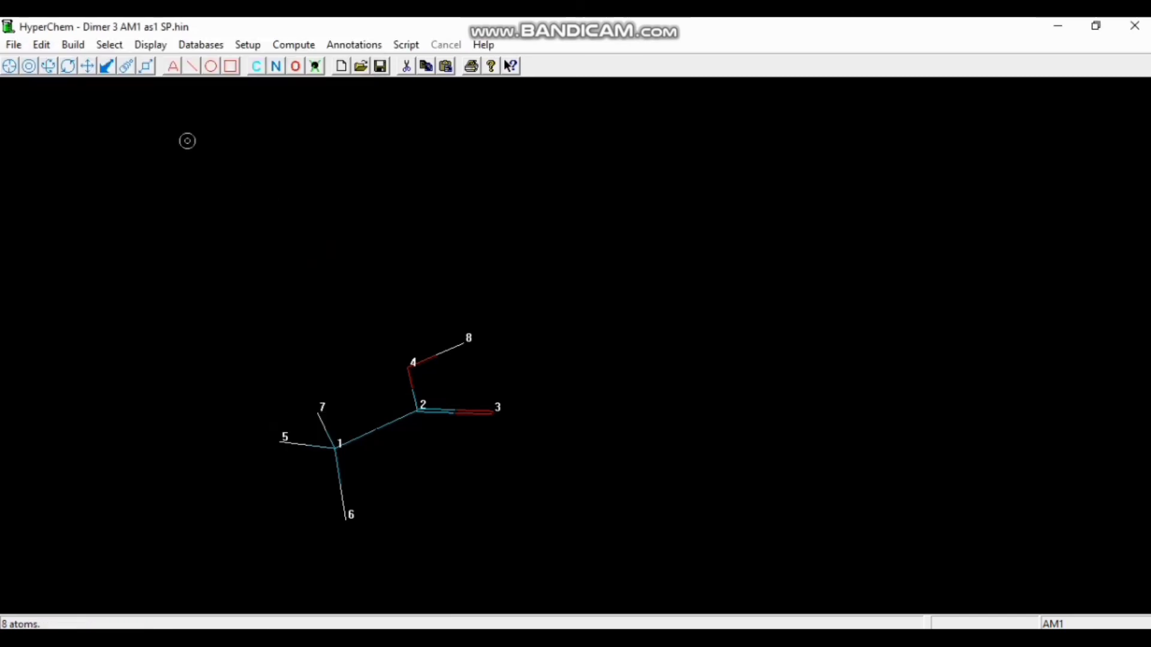
# Reopen the optimized dimer file Dimer 3 AM1 Opt from the PERCOBAAN 3 folder
pyautogui.click(14, 50)
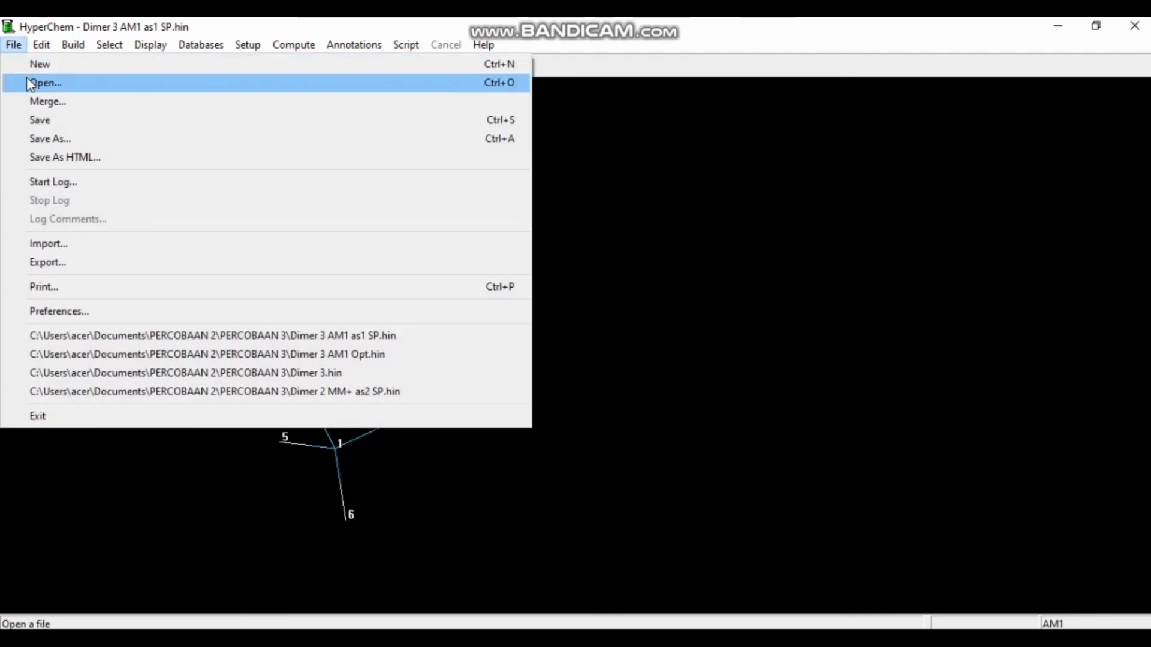
pyautogui.click(26, 84)
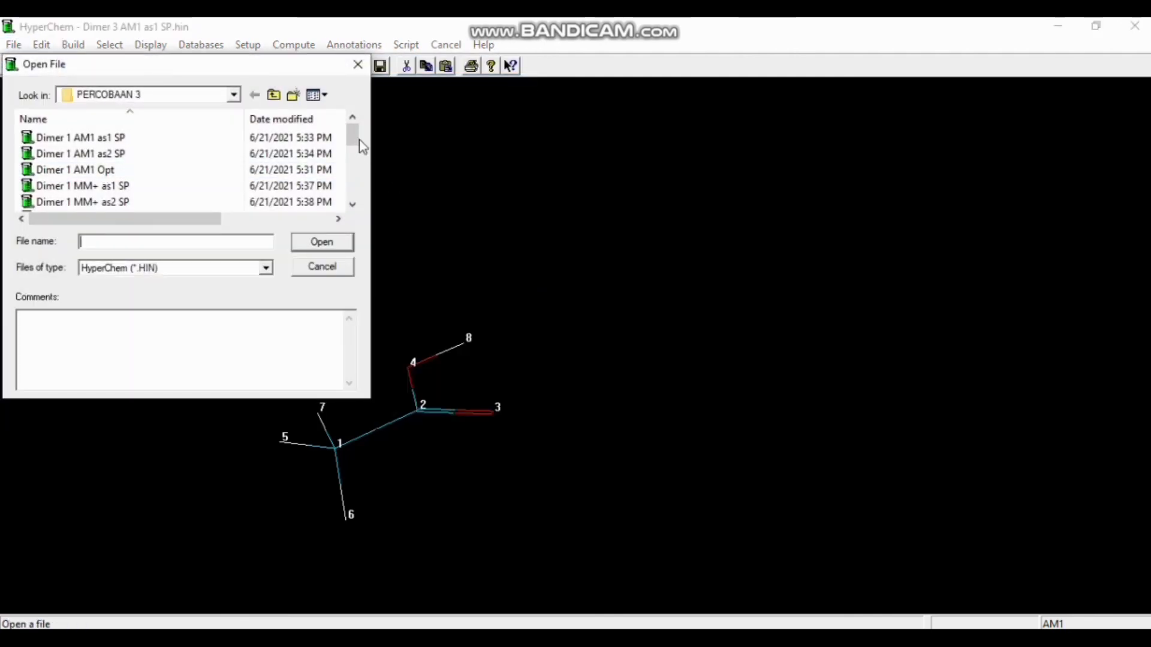
pyautogui.moveTo(360, 142); pyautogui.dragTo(352, 190)
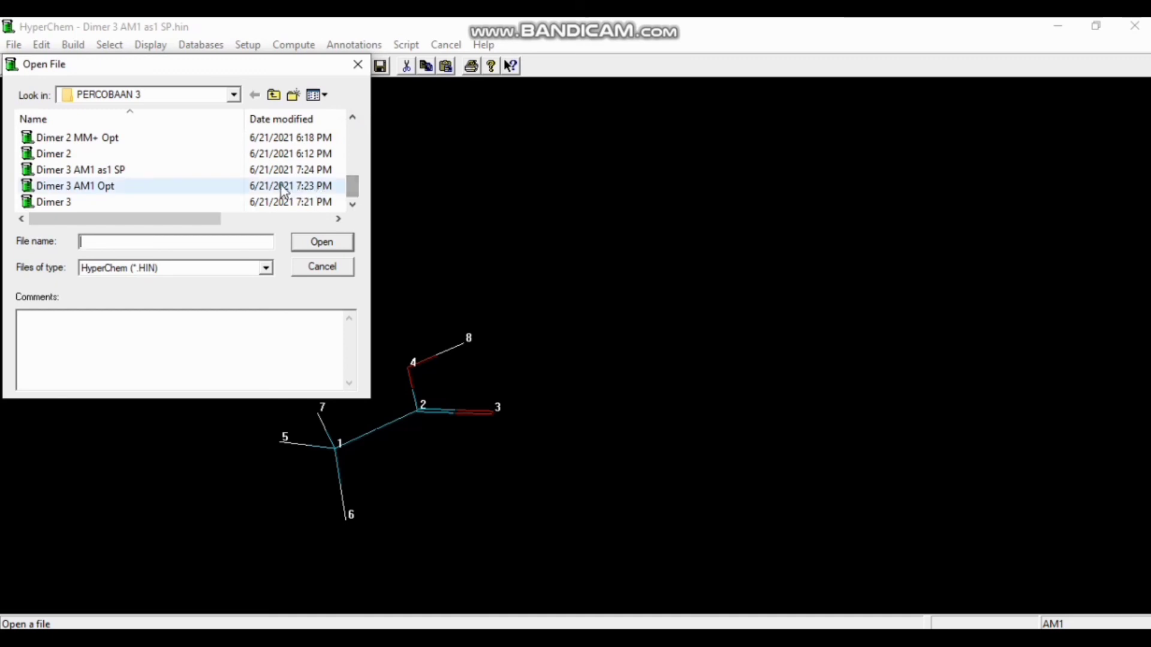
pyautogui.click(255, 186)
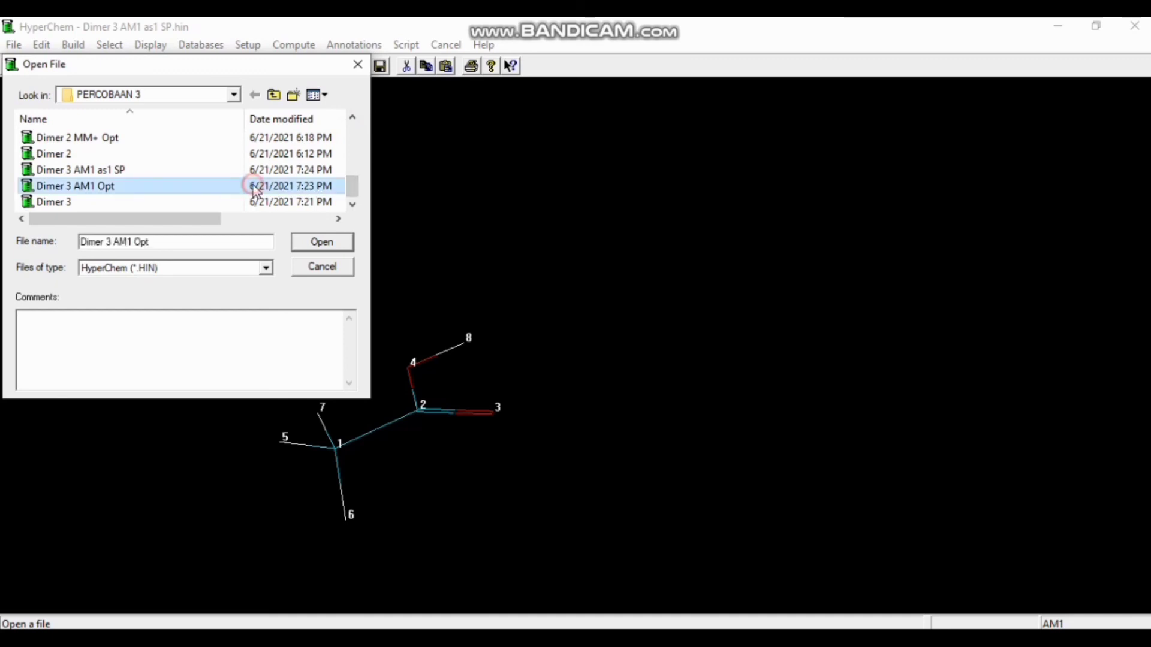
pyautogui.click(310, 244)
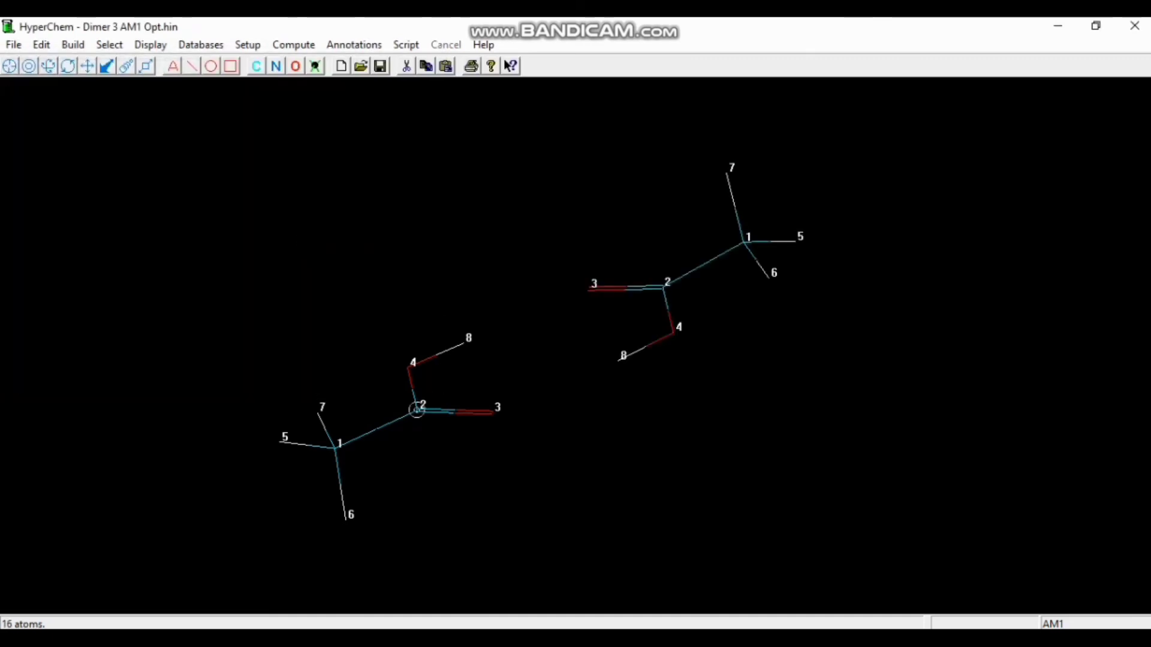
# Delete all atoms of the dimer's left-hand molecule, keeping only the right-hand acetic acid molecule
pyautogui.click(417, 410)
pyautogui.click(337, 448)
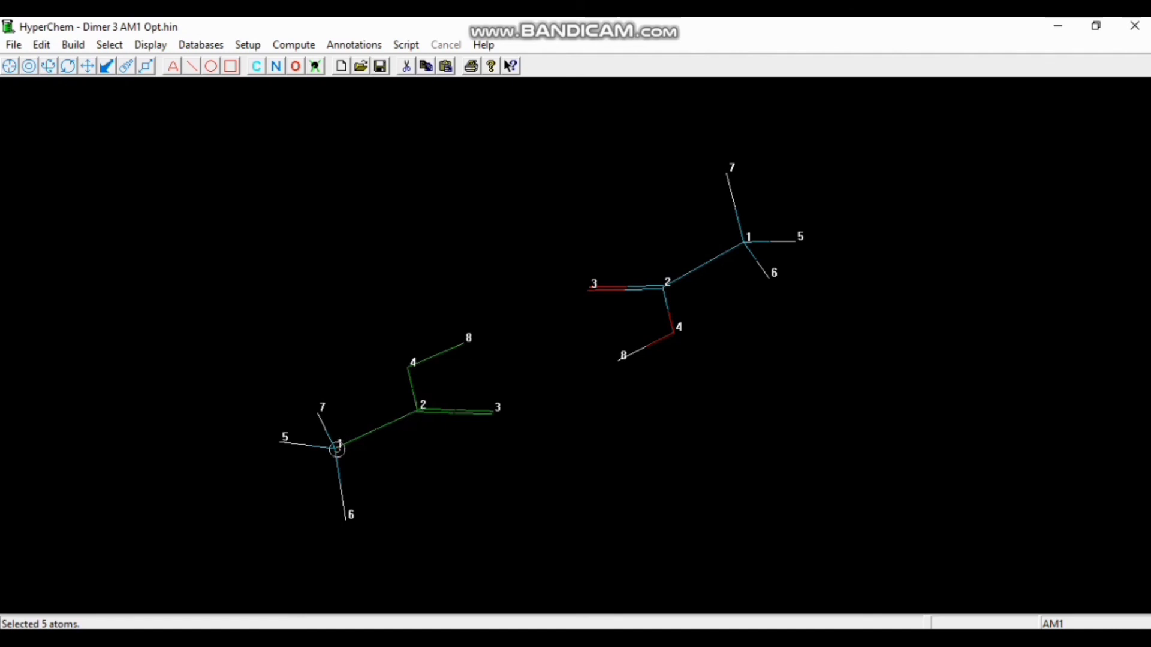
pyautogui.click(333, 450)
pyautogui.press('Delete')
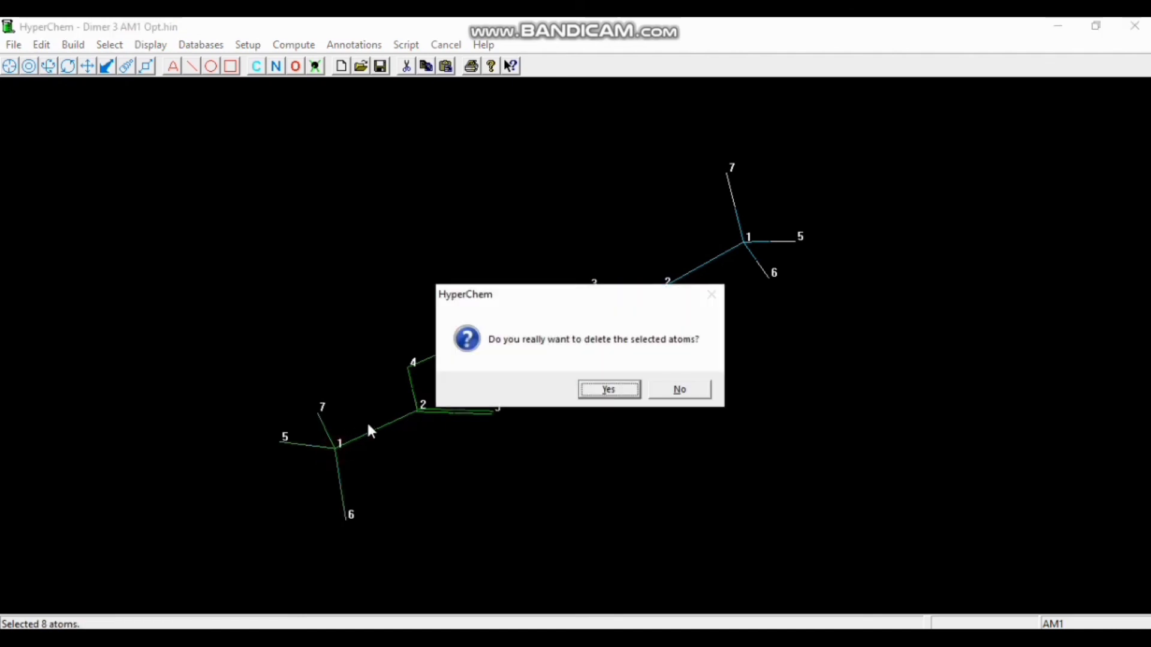
pyautogui.click(605, 390)
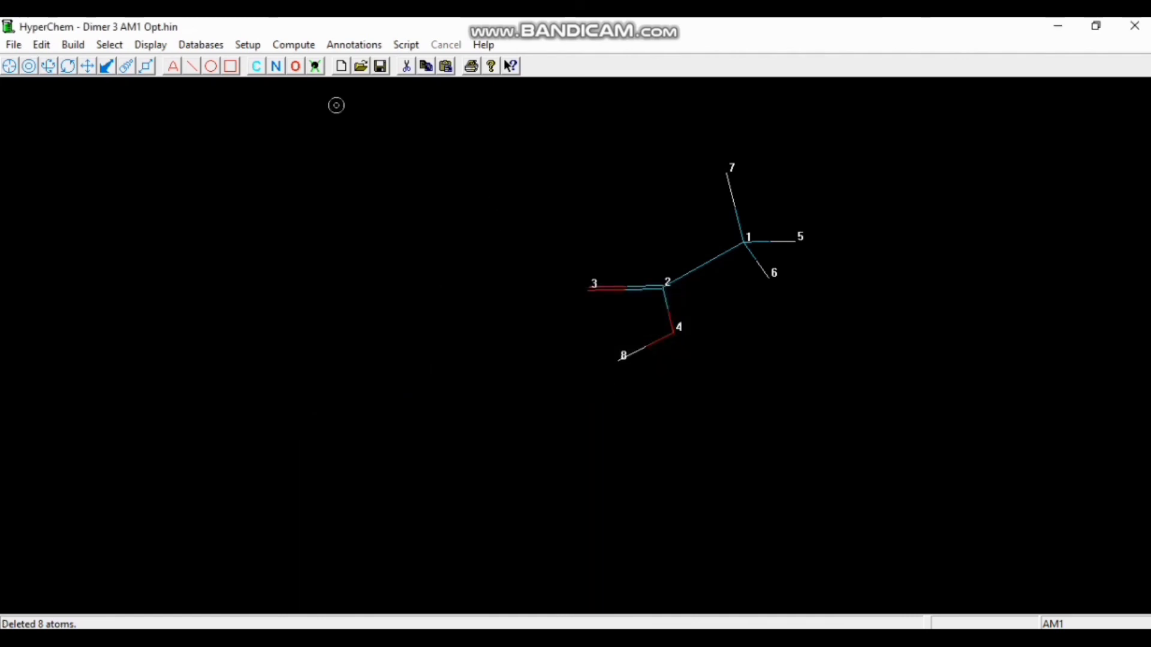
# Run a single-point calculation on the right-hand molecule and save it as Dimer 3 AM1 as2 SP in the PERCOBAAN 3 folder
pyautogui.click(294, 44)
pyautogui.click(302, 88)
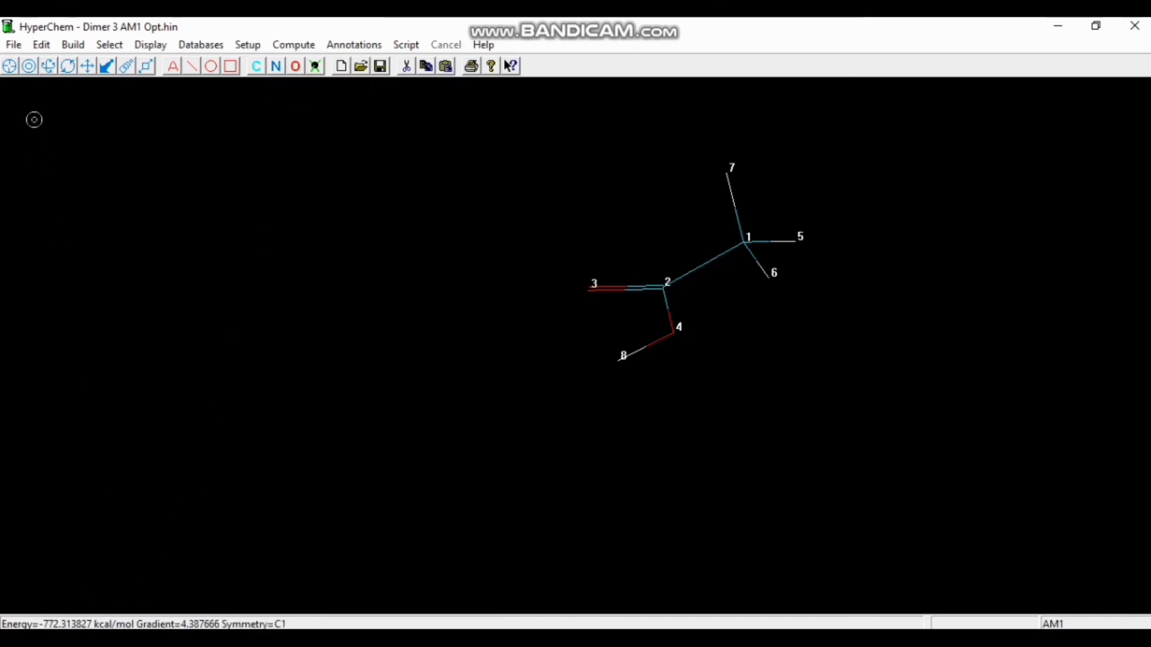
pyautogui.click(15, 47)
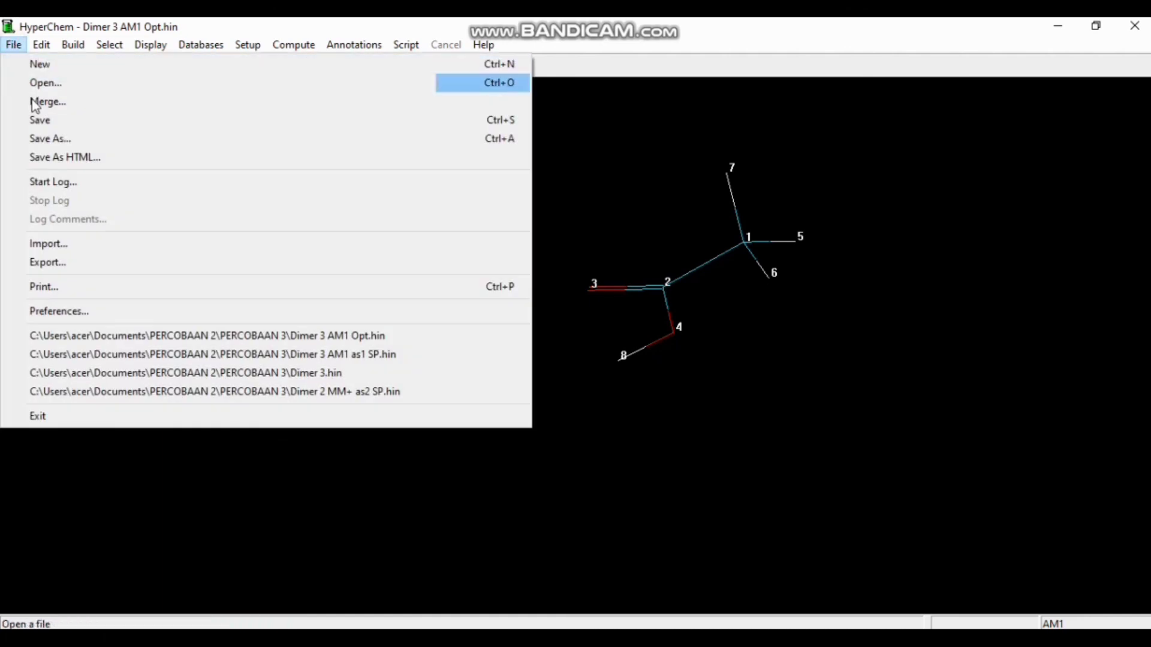
pyautogui.click(42, 139)
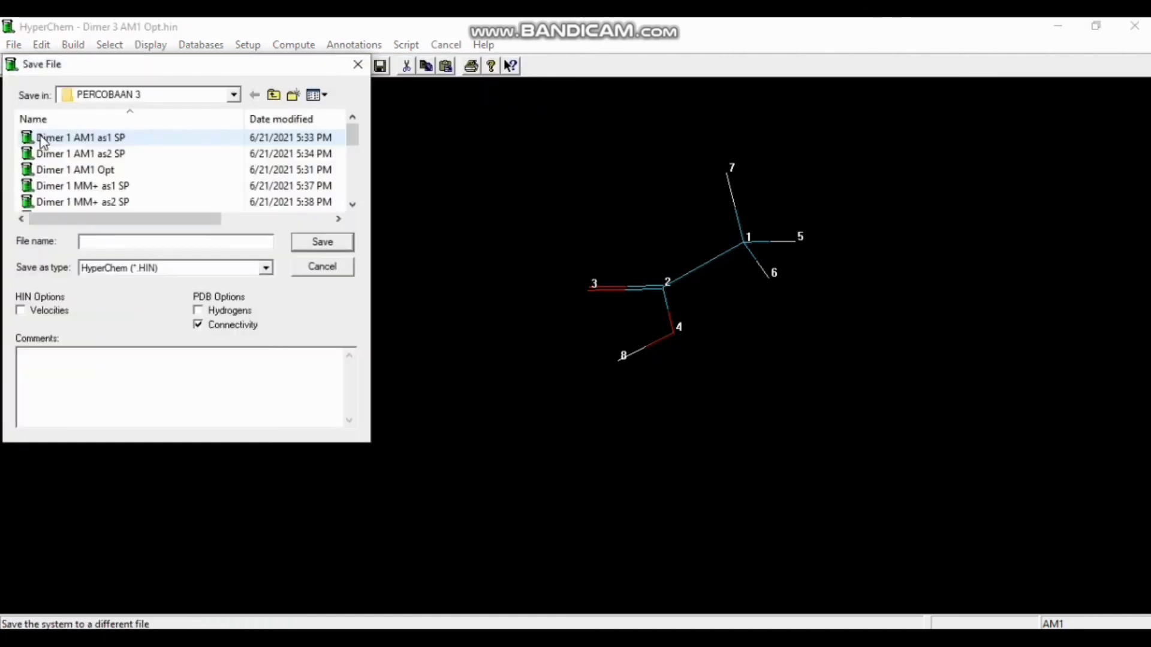
pyautogui.write('D')
pyautogui.press('BackSpace')
pyautogui.write('D')
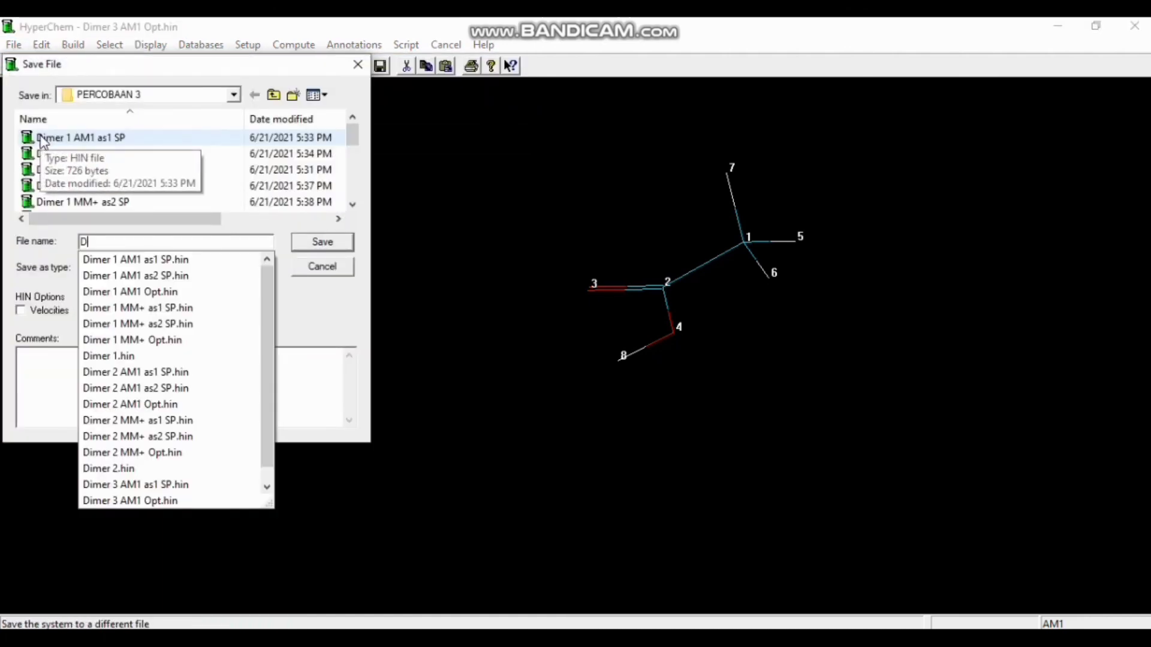
pyautogui.write('imer 3 A')
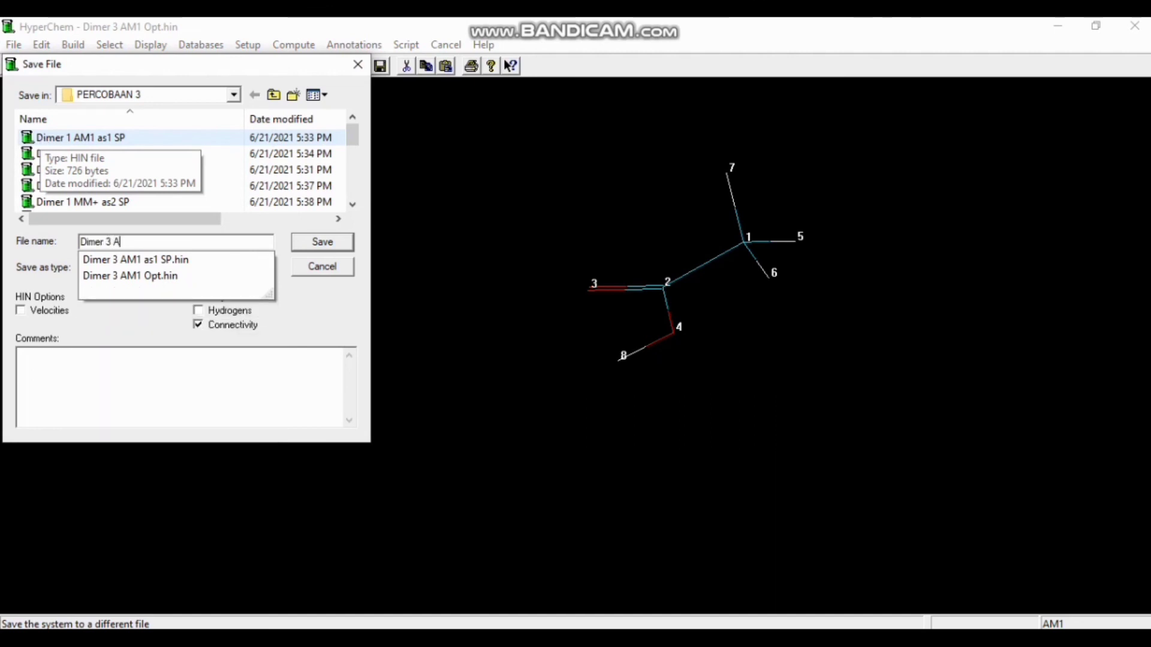
pyautogui.write('M1')
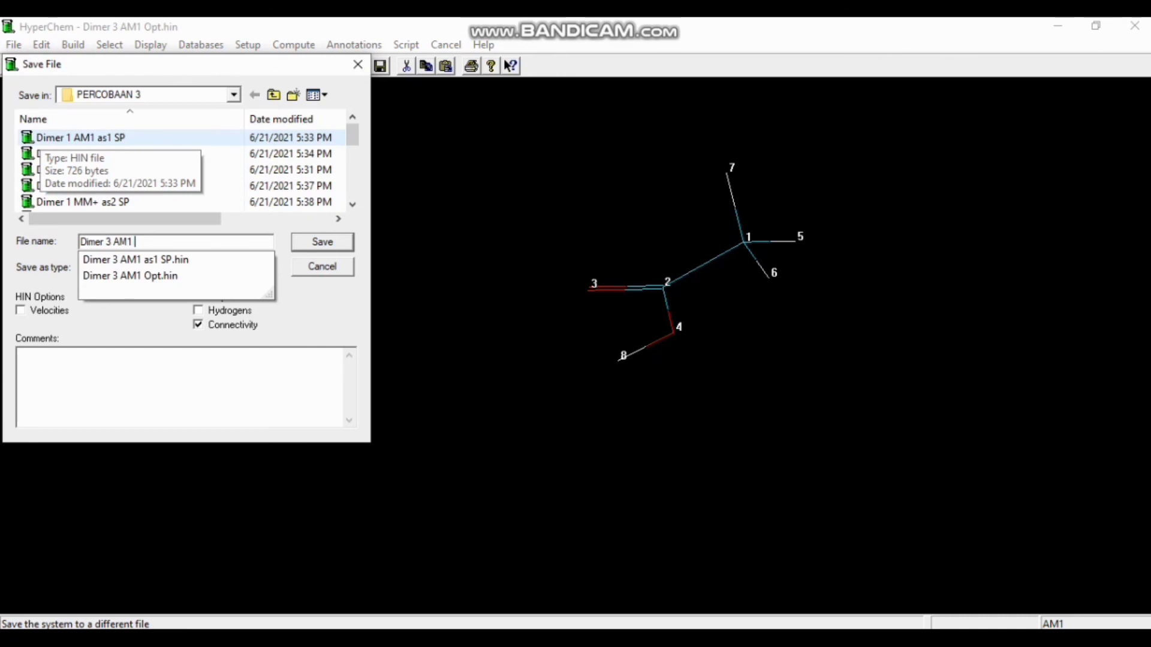
pyautogui.write(' as2 SP')
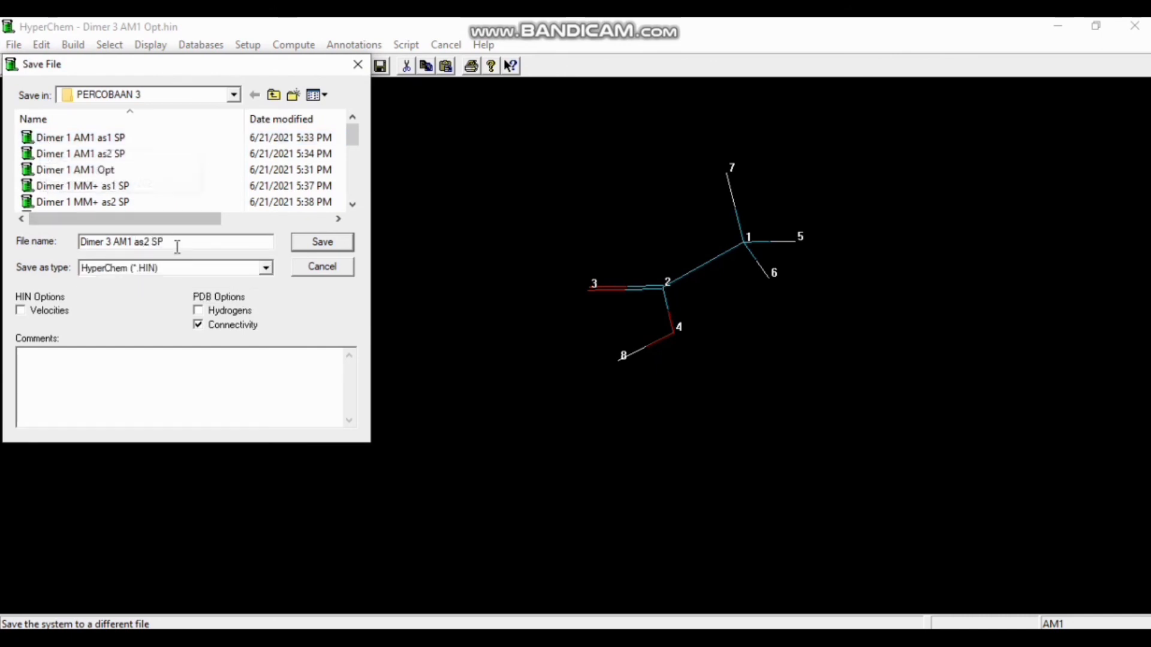
pyautogui.click(318, 242)
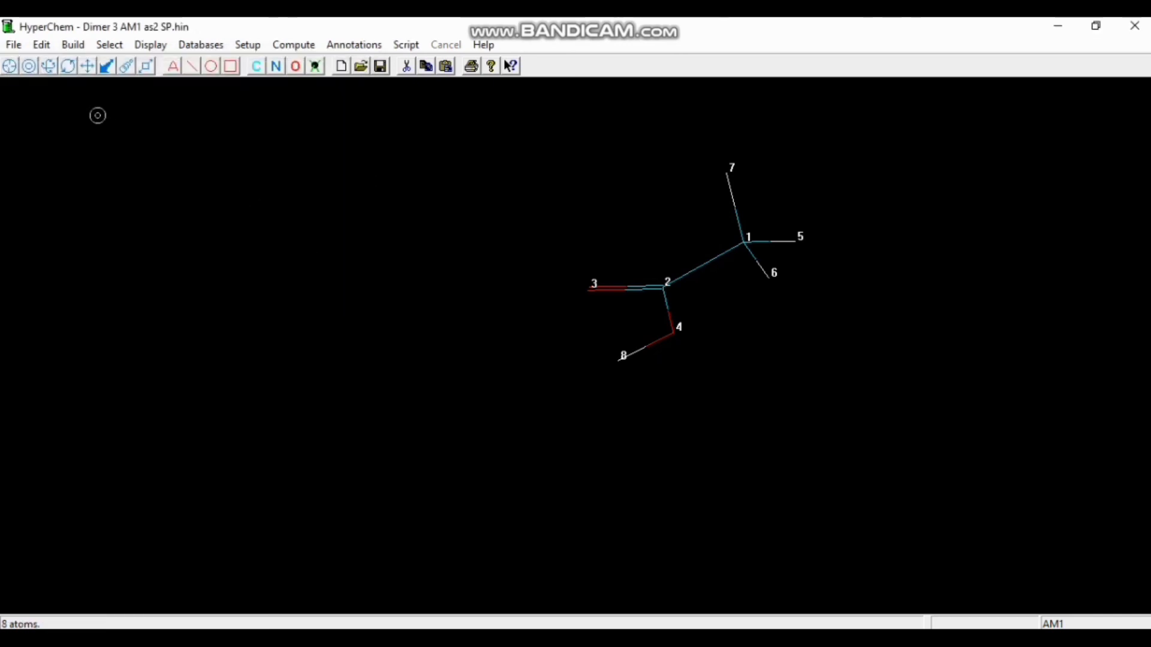
# Open the original unoptimized dimer file Dimer 3 from the PERCOBAAN 3 folder
pyautogui.click(13, 46)
pyautogui.click(20, 82)
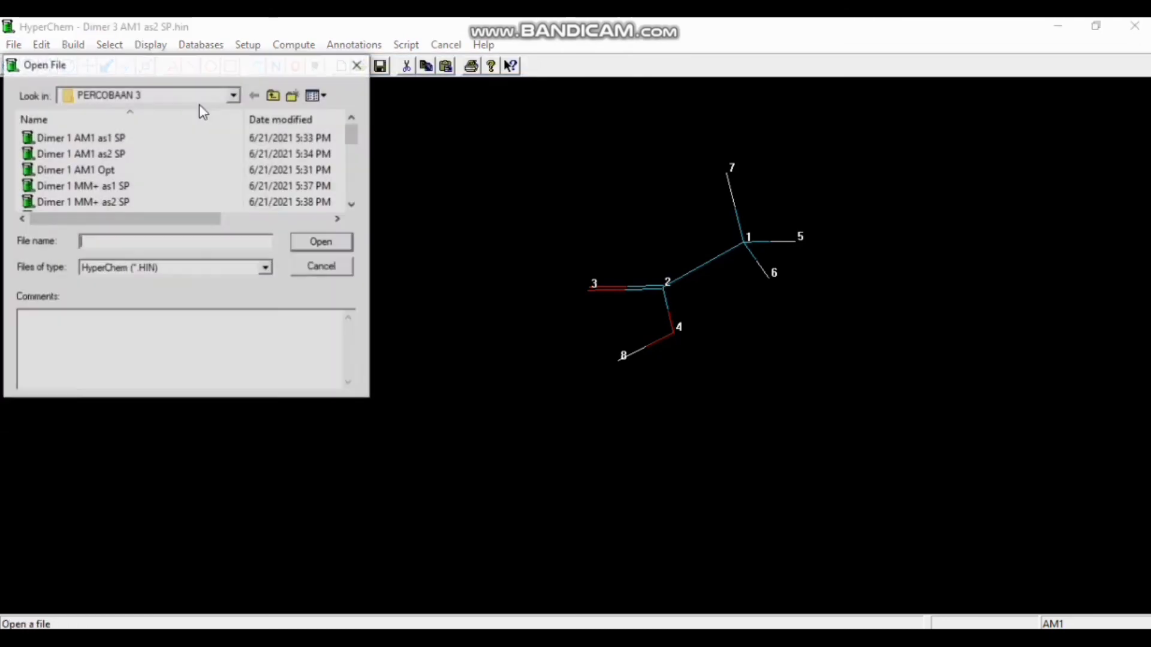
pyautogui.click(354, 138)
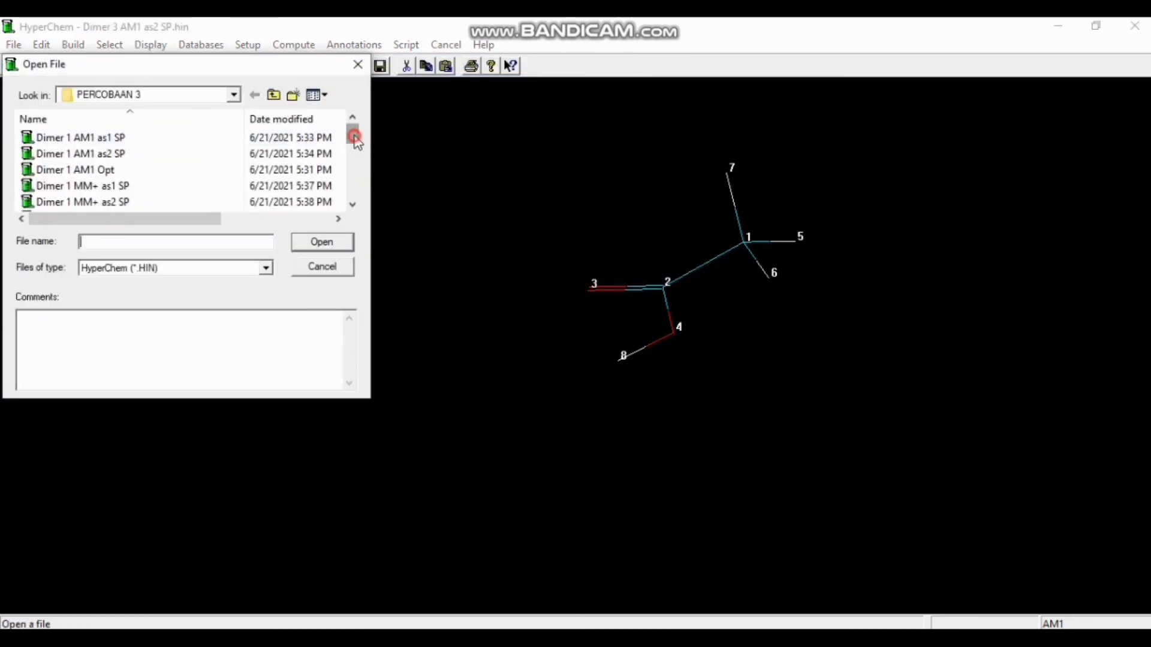
pyautogui.moveTo(354, 138); pyautogui.dragTo(351, 200)
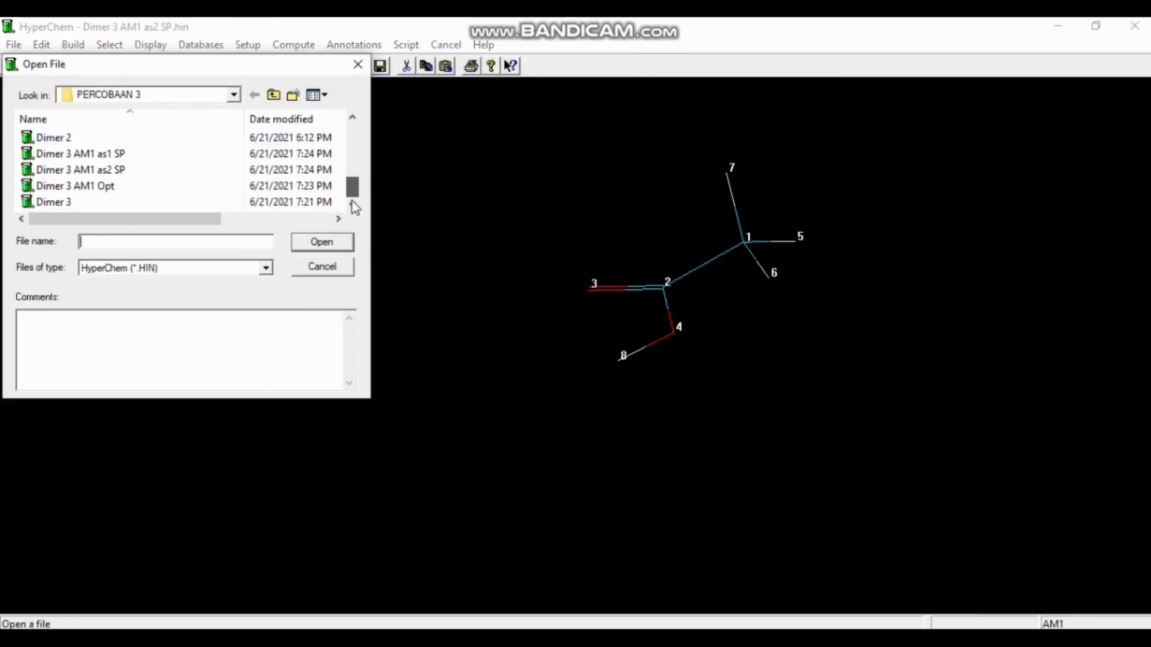
pyautogui.click(222, 200)
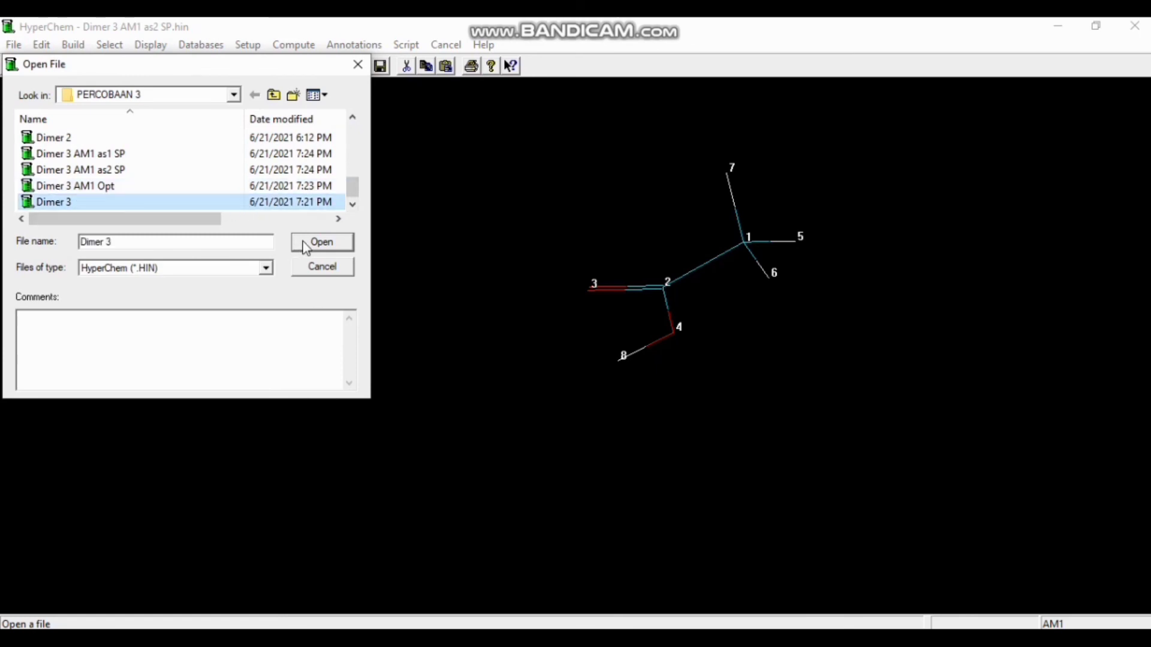
pyautogui.click(322, 242)
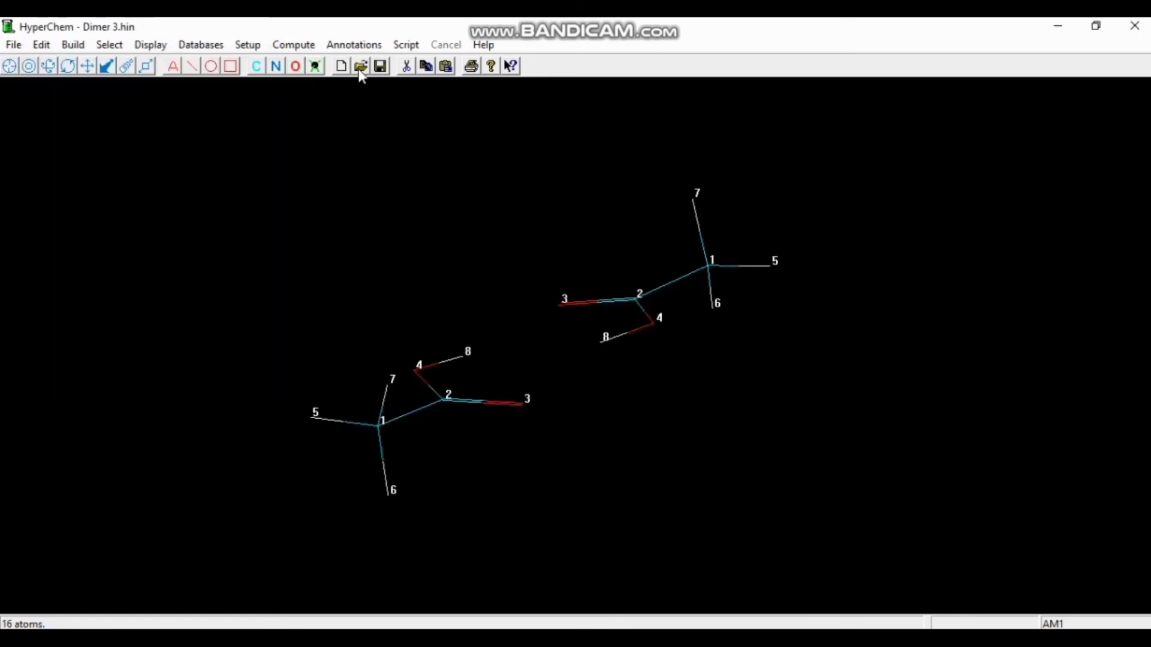
# Set the calculation method to the MM+ molecular mechanics force field and accept recalculating the atom types
pyautogui.click(251, 46)
pyautogui.click(265, 65)
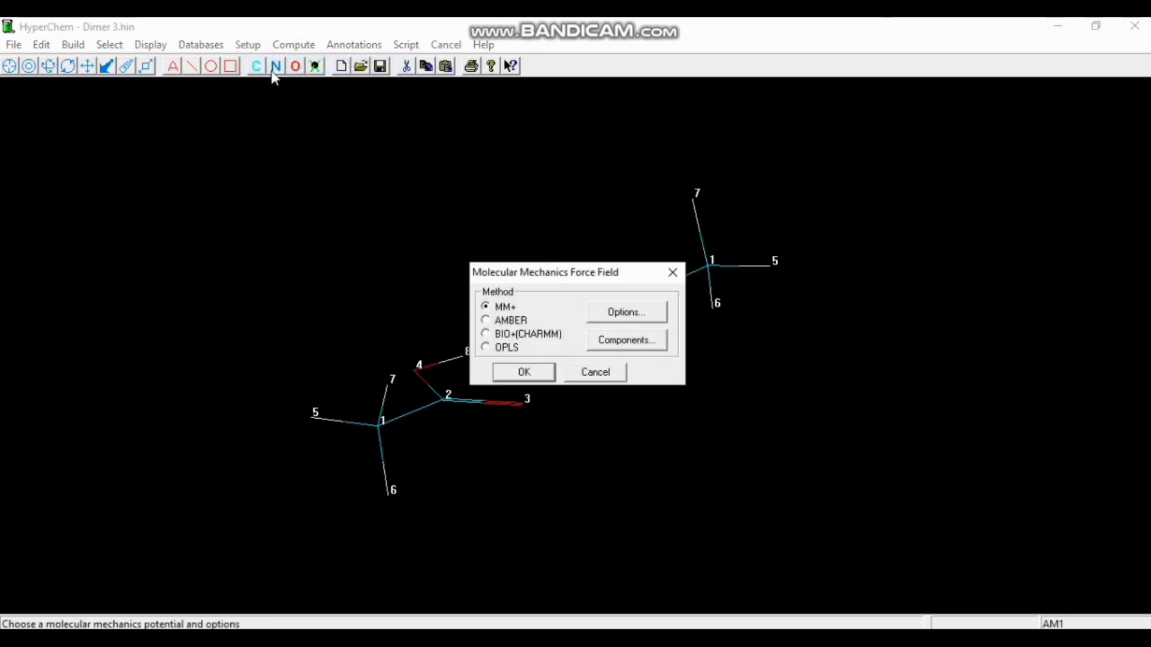
pyautogui.click(519, 372)
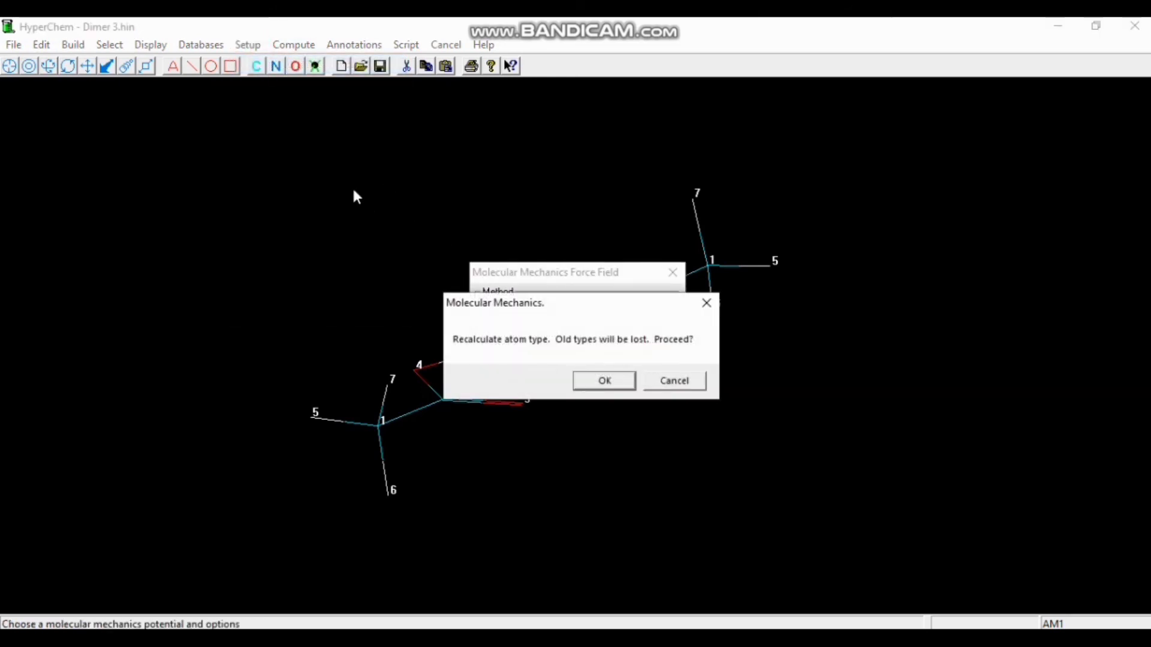
pyautogui.click(590, 381)
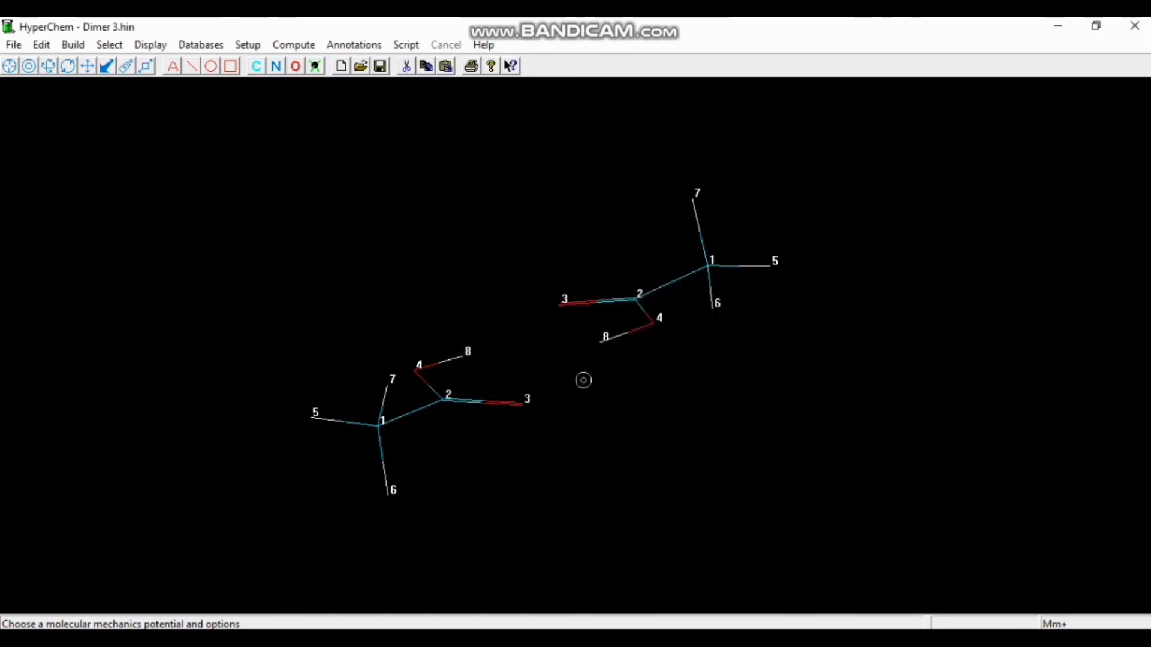
# Optimize the dimer's geometry with Polak-Ribiere, RMS gradient 0.1 and 1000 maximum cycles in vacuo, and recompute its hydrogen bonds
pyautogui.click(292, 47)
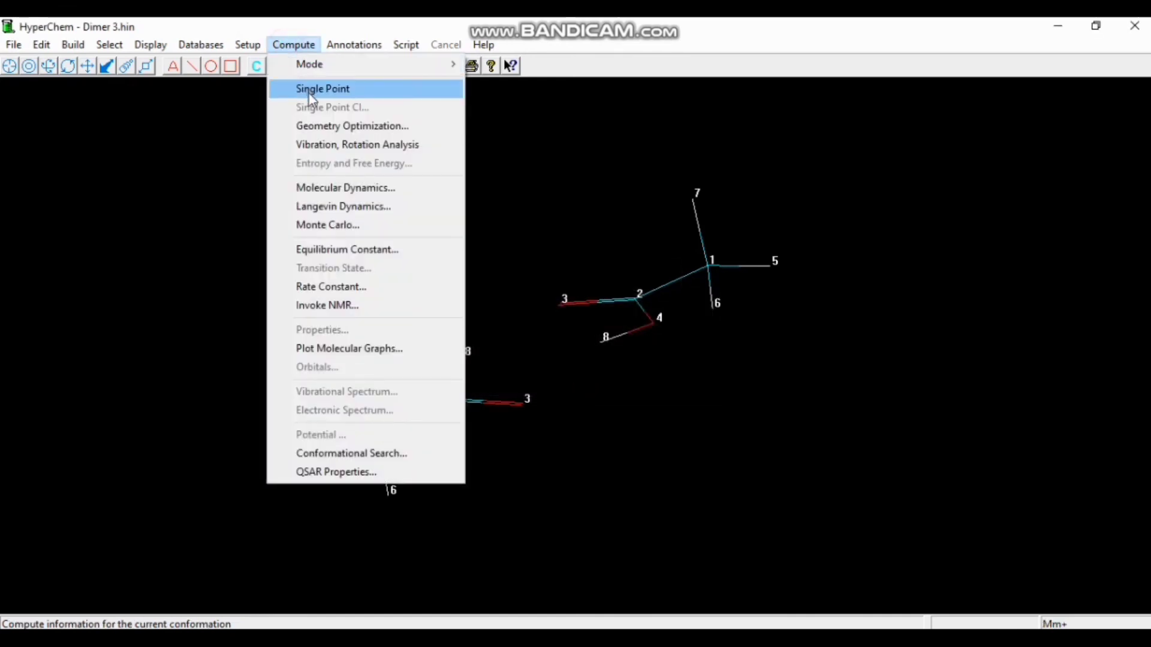
pyautogui.click(316, 126)
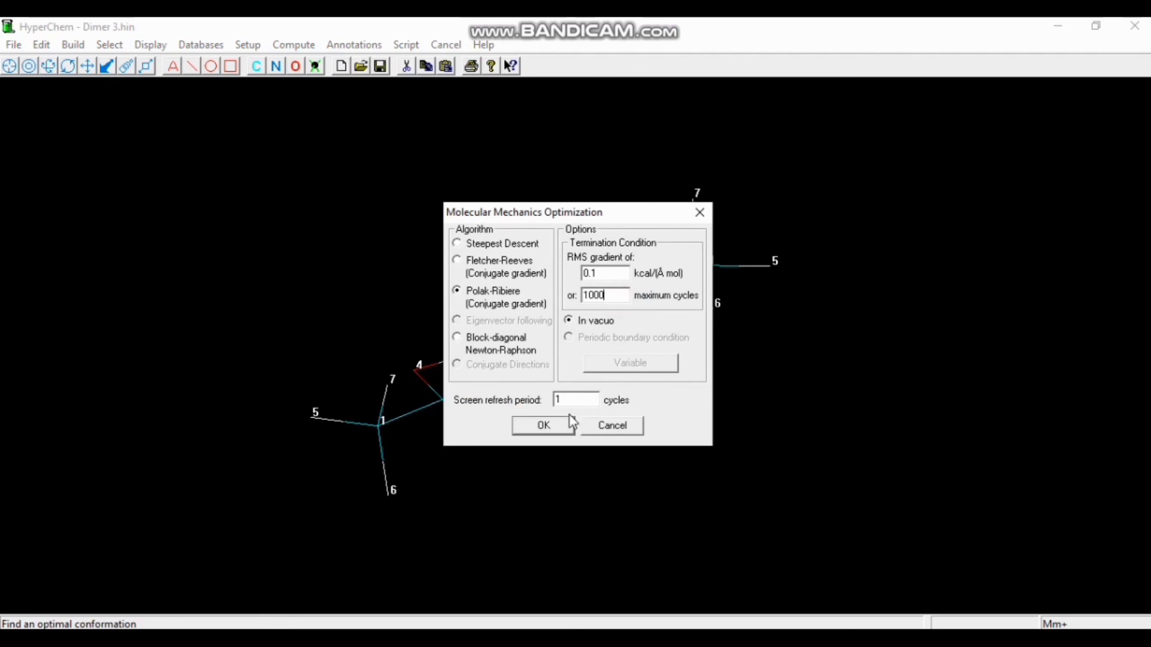
pyautogui.click(552, 426)
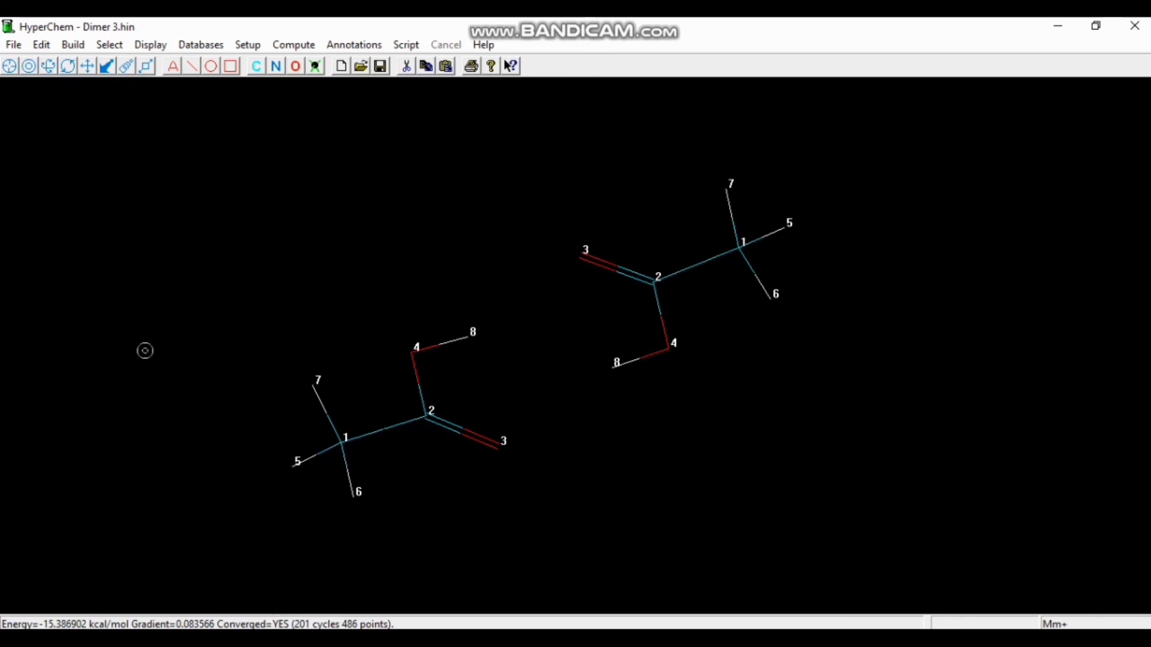
pyautogui.click(150, 45)
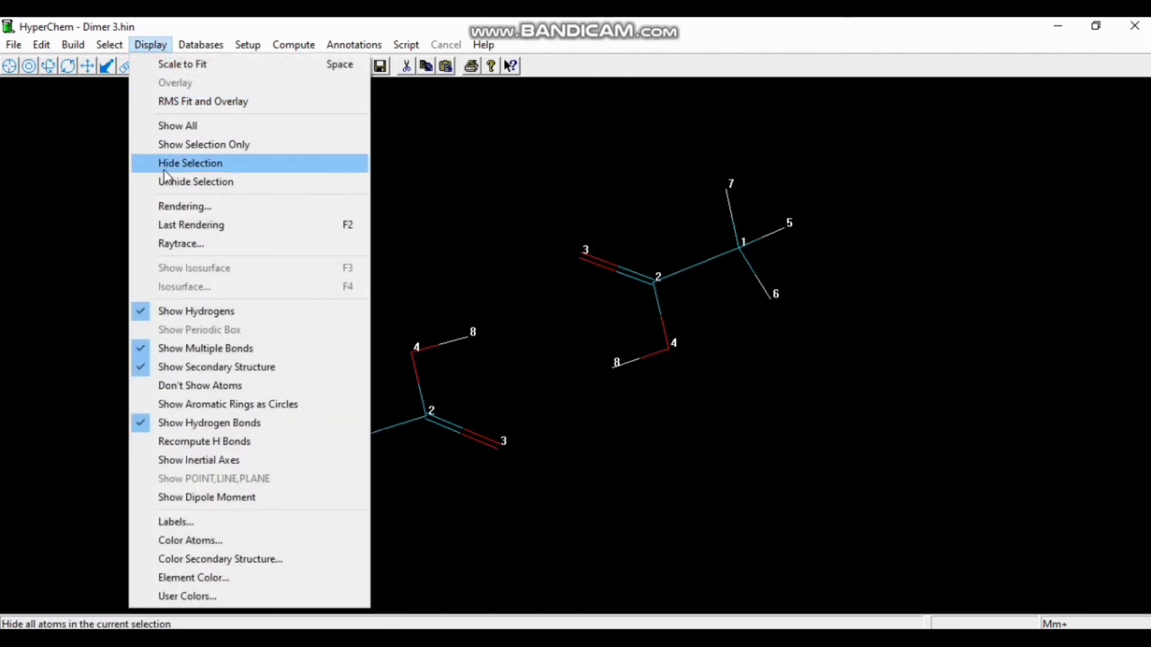
pyautogui.click(182, 445)
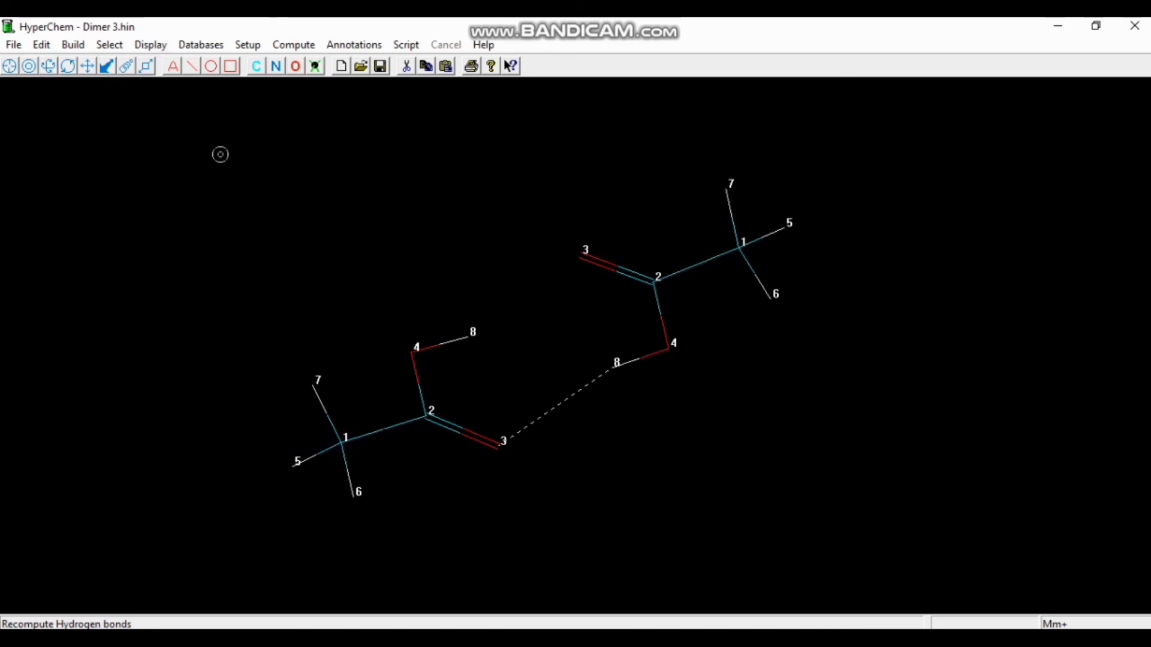
# Save the optimized dimer as a new file named Dimer 3 MM+ Opt in the PERCOBAAN 3 folder
pyautogui.click(13, 45)
pyautogui.click(35, 139)
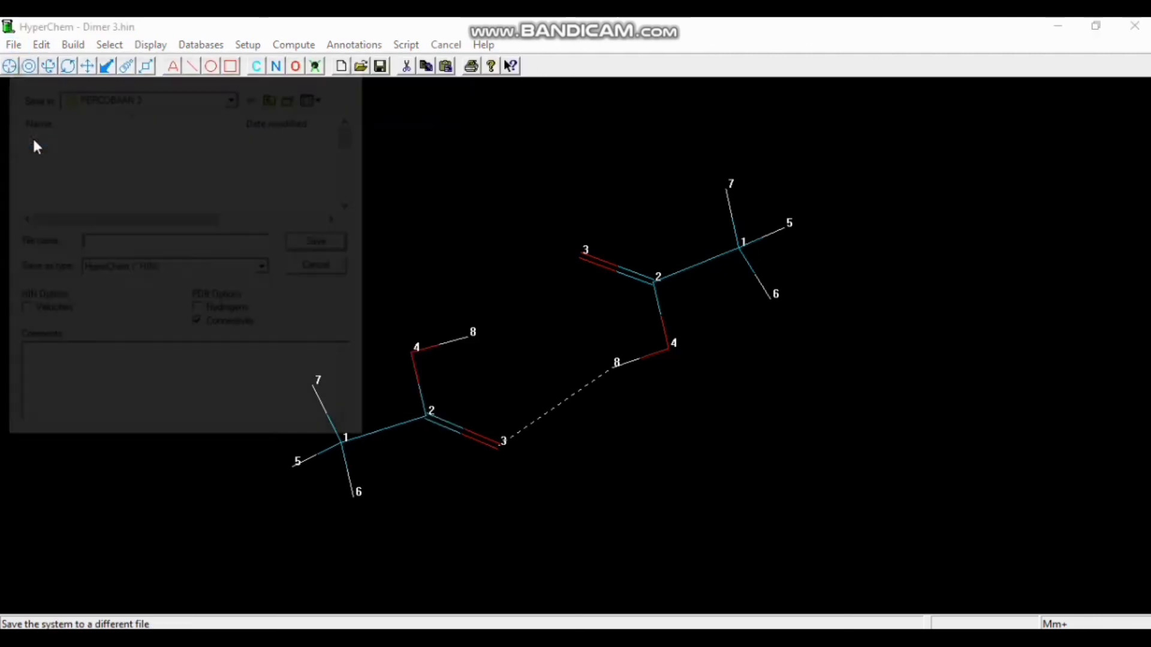
pyautogui.write('d')
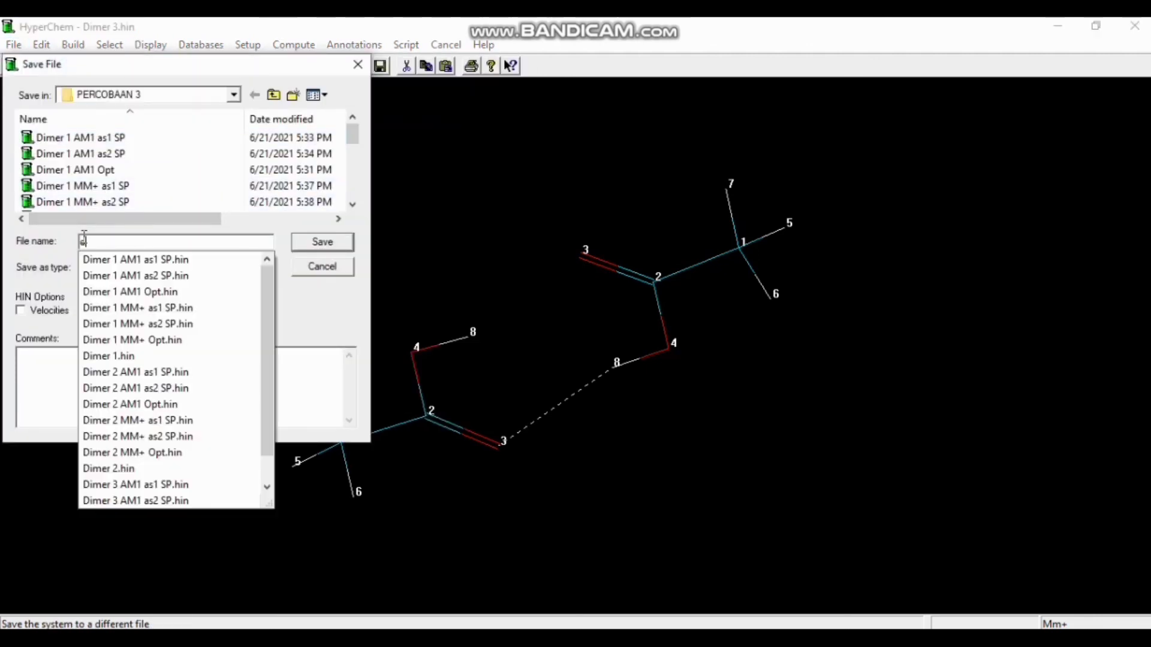
pyautogui.press('BackSpace')
pyautogui.write('Dimer ')
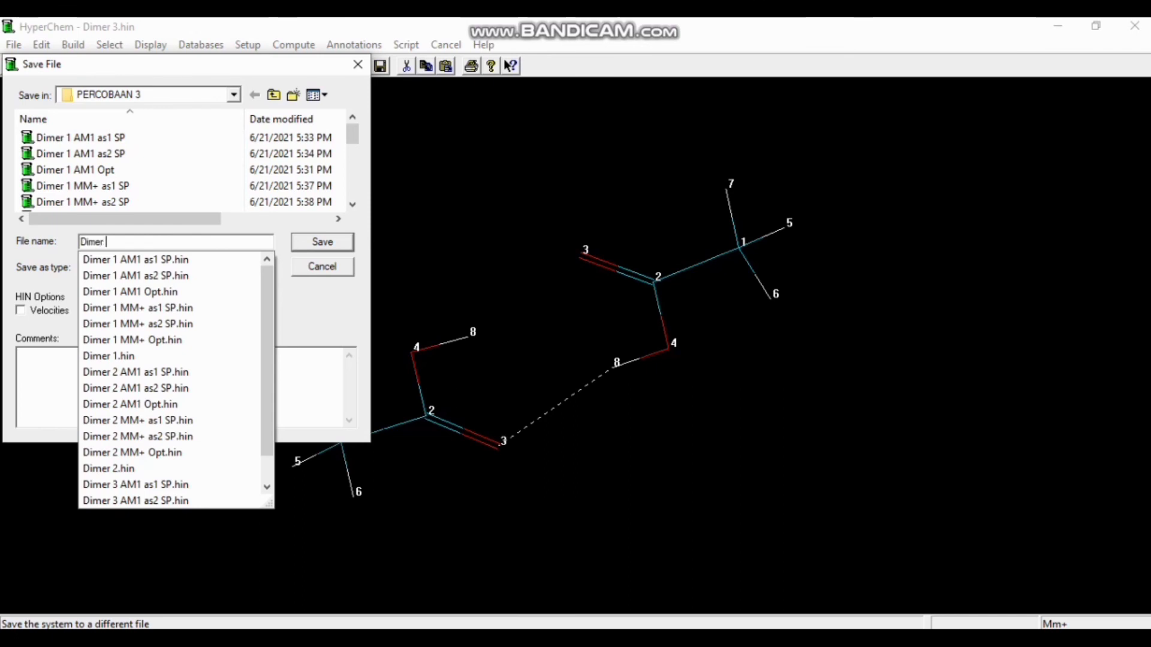
pyautogui.write('3 m')
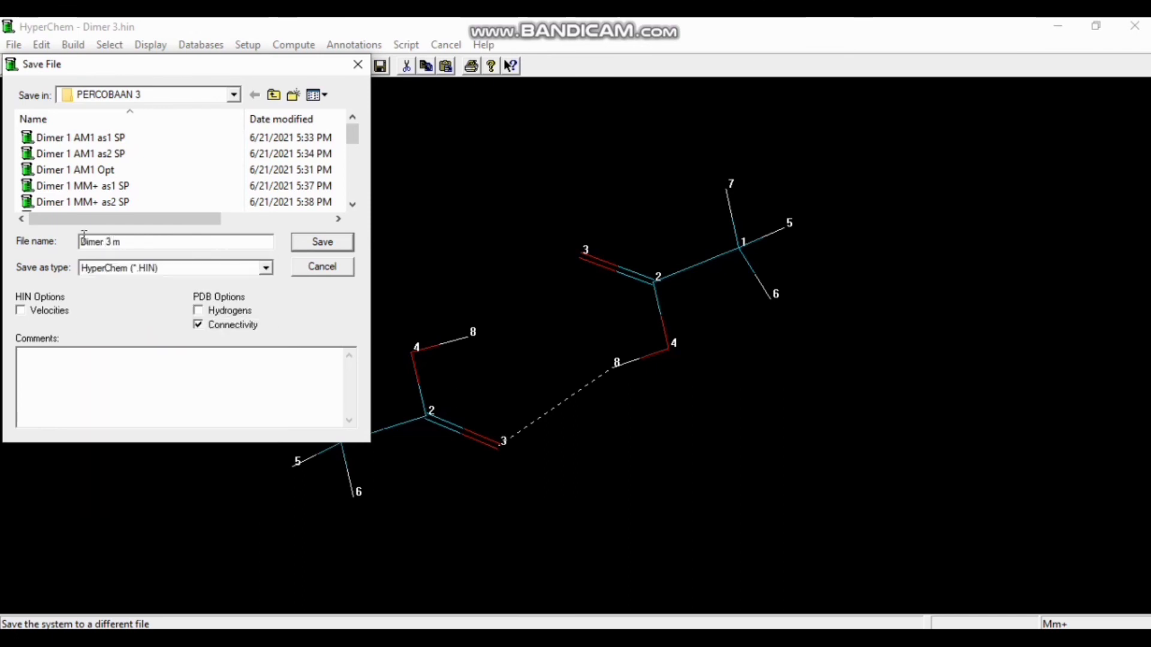
pyautogui.press('BackSpace')
pyautogui.write('MM+ Opt')
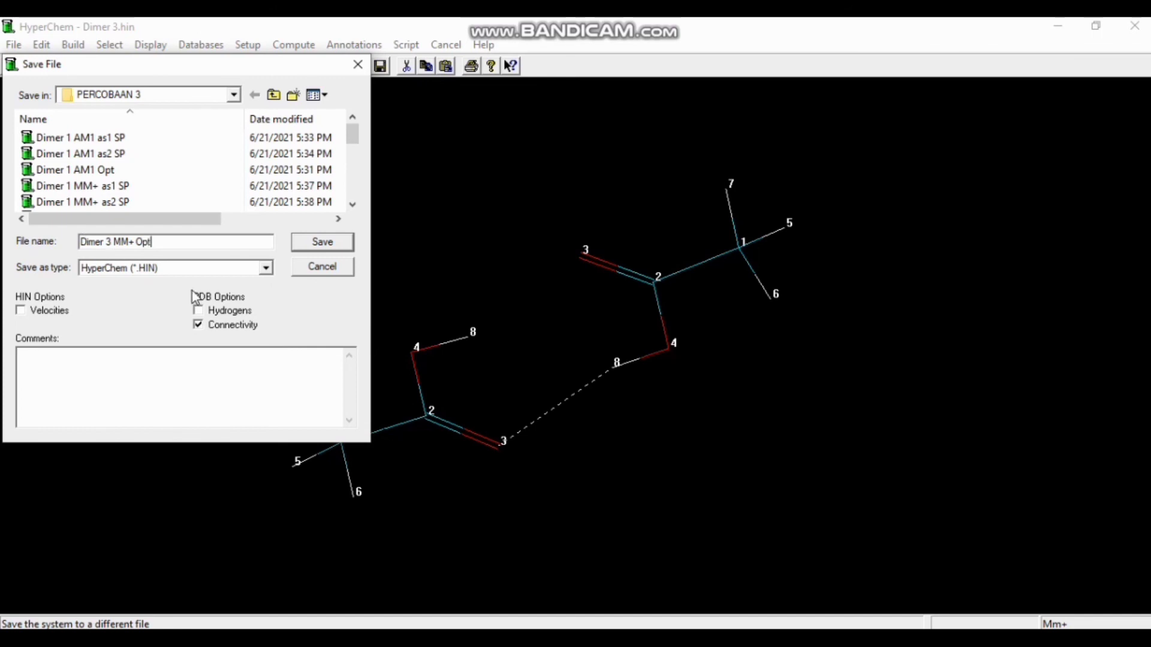
pyautogui.click(322, 242)
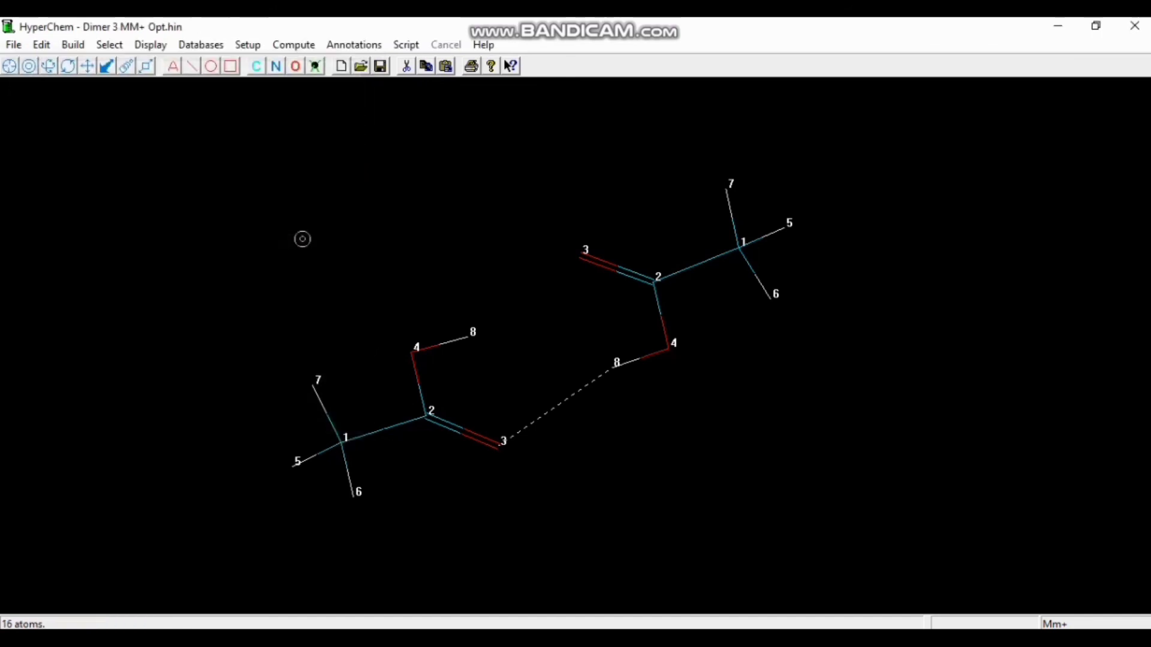
# Delete all atoms of the MM+ optimized dimer's right-hand molecule and run a single-point calculation on the left-hand one
pyautogui.click(230, 66)
pyautogui.click(635, 287)
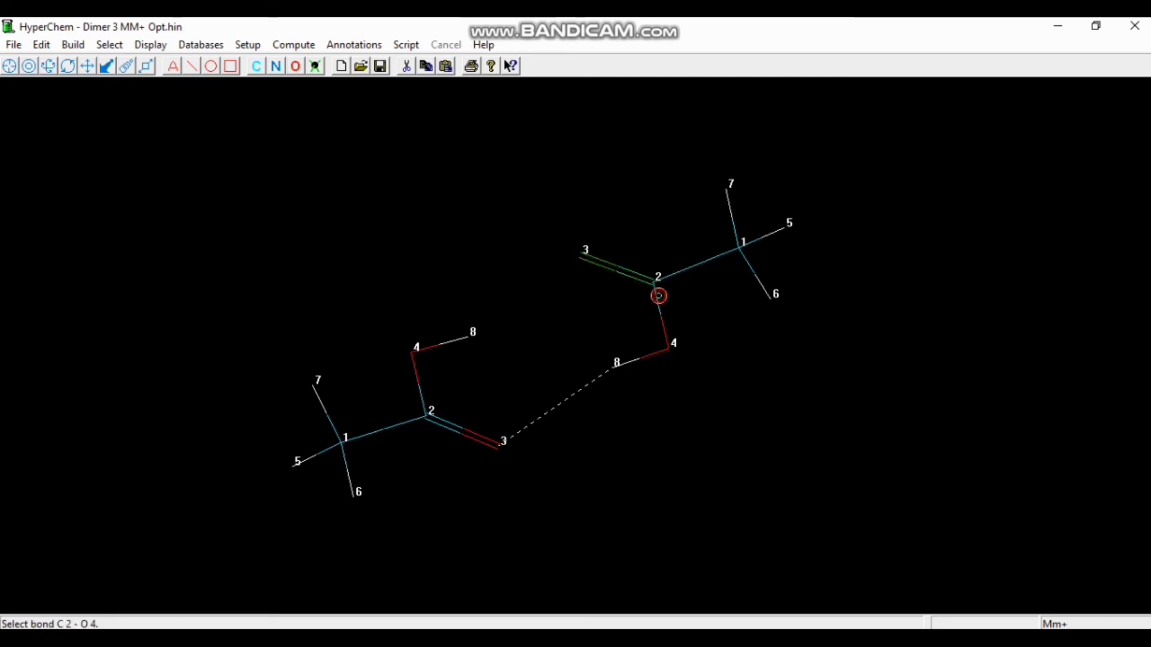
pyautogui.doubleClick(658, 295)
pyautogui.click(663, 358)
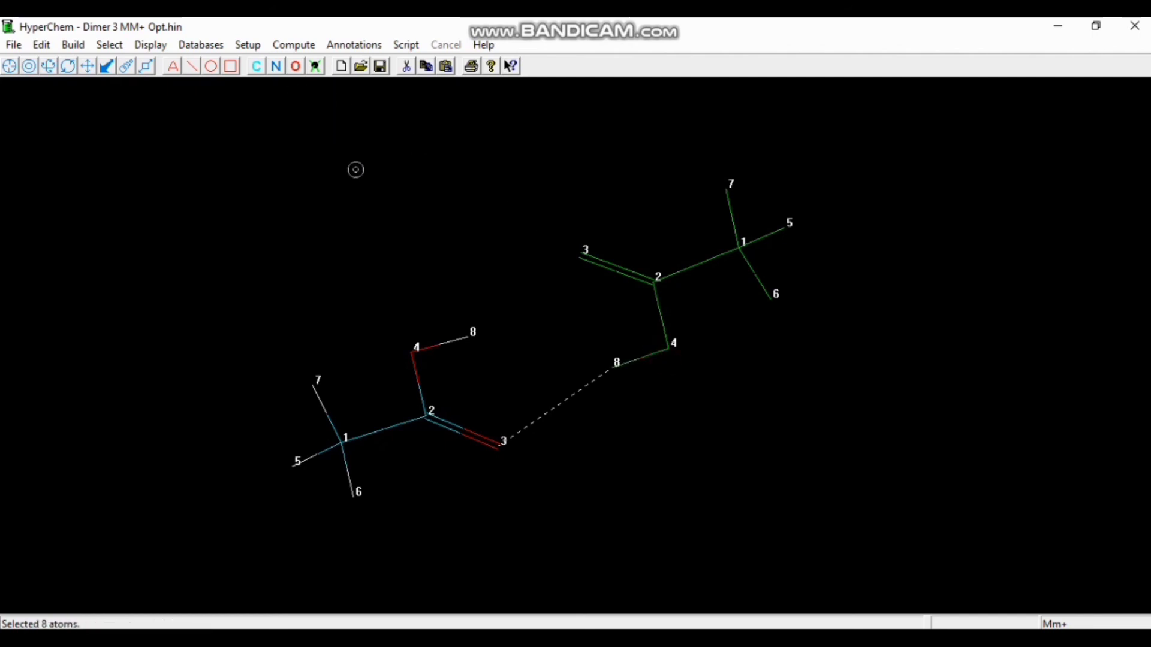
pyautogui.press('Delete')
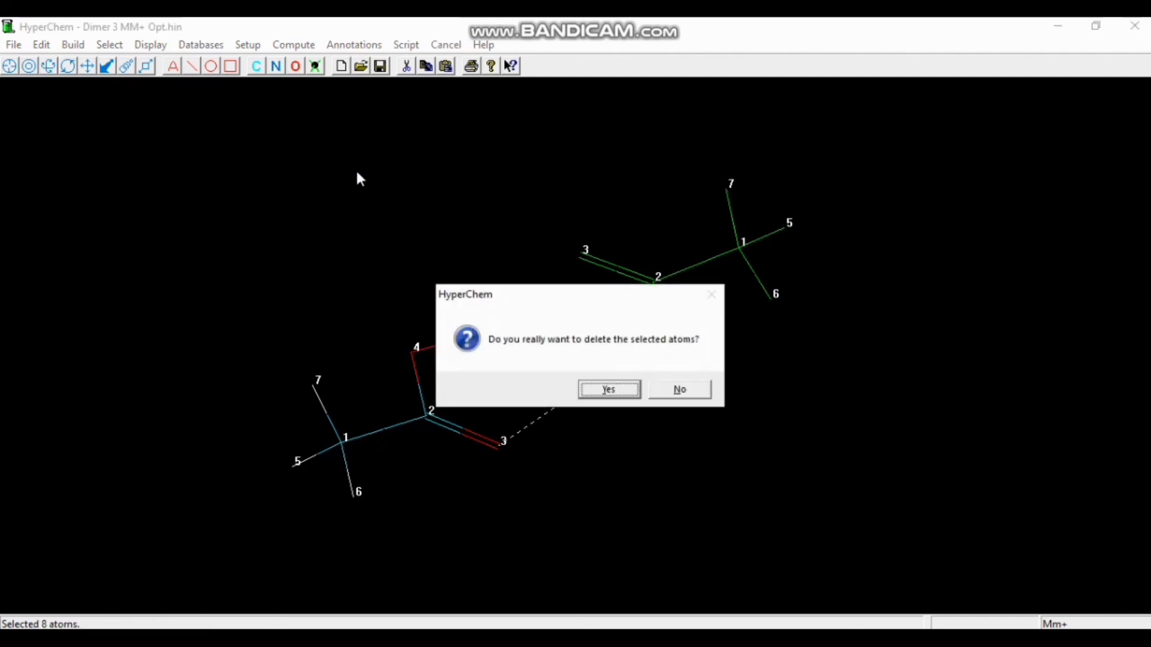
pyautogui.click(596, 391)
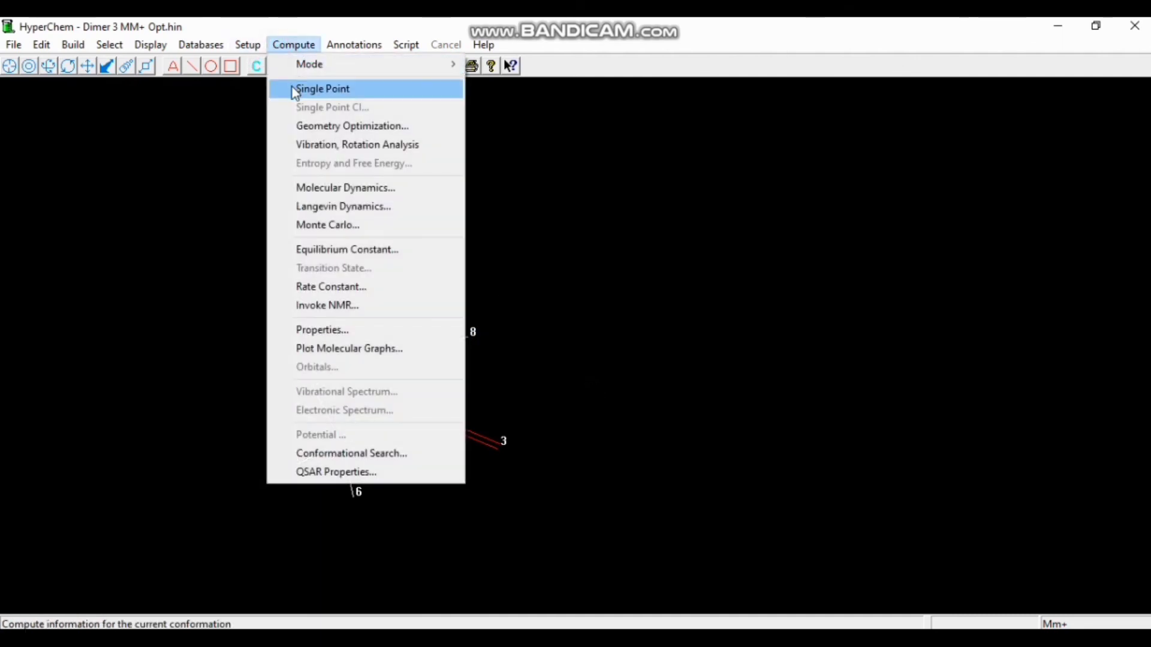
pyautogui.click(292, 87)
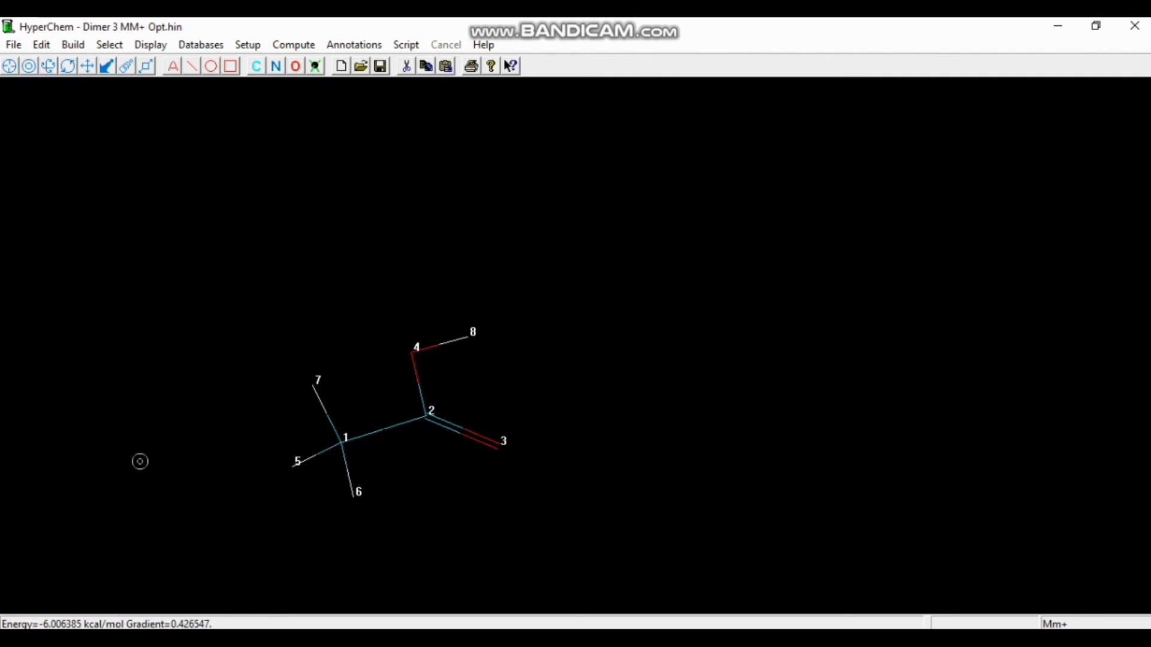
# Save the remaining left-hand molecule as a new file named Dimer 3 MM+ as1 SP in the PERCOBAAN 3 folder
pyautogui.click(13, 45)
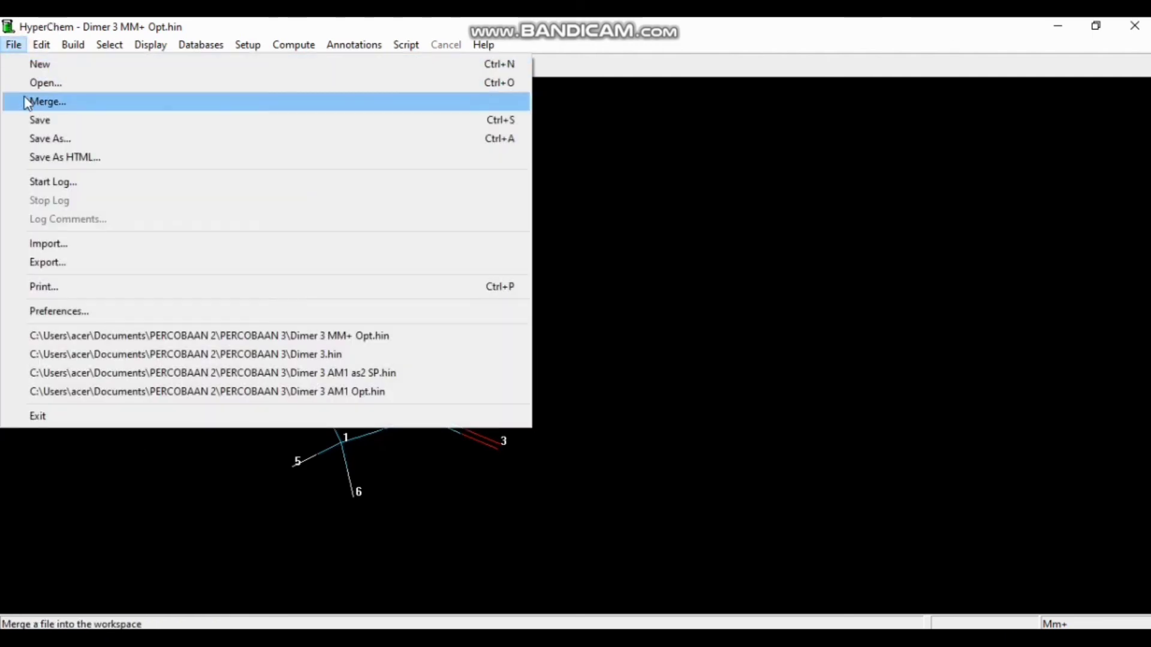
pyautogui.click(35, 139)
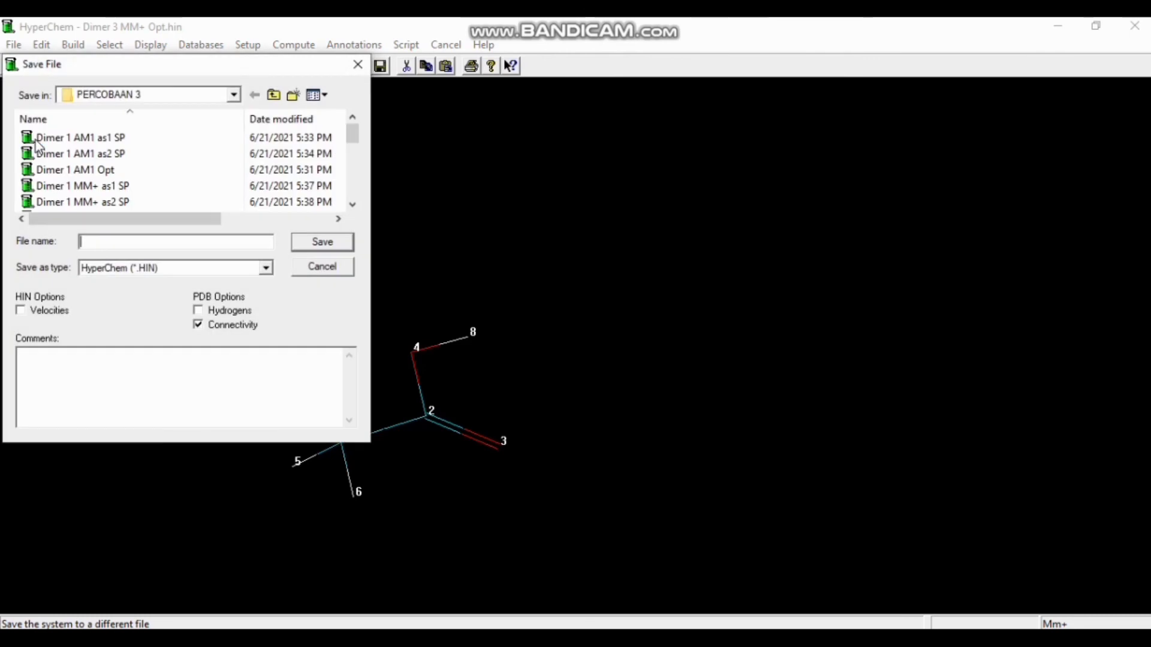
pyautogui.write('Di')
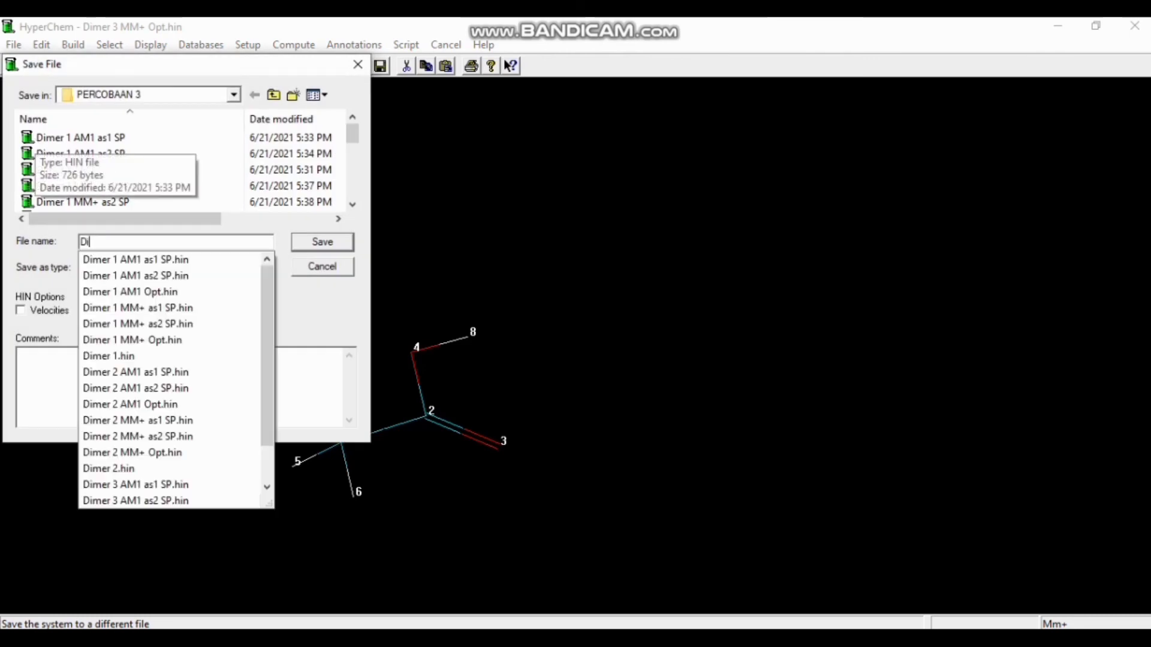
pyautogui.write('mer 3')
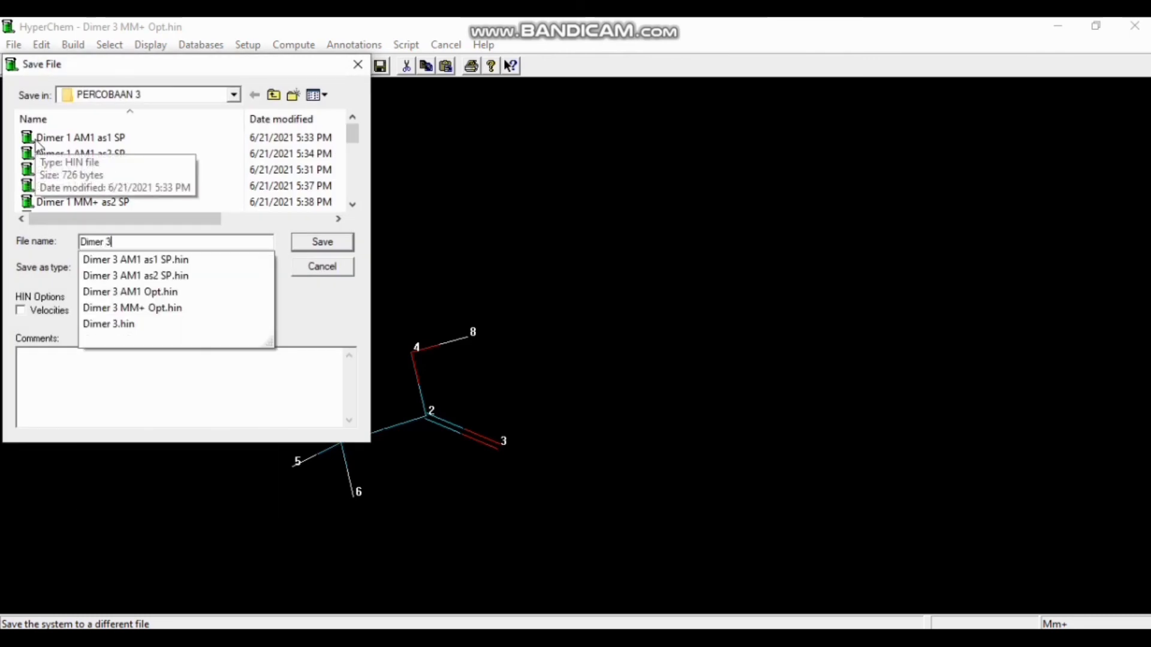
pyautogui.write(' MM')
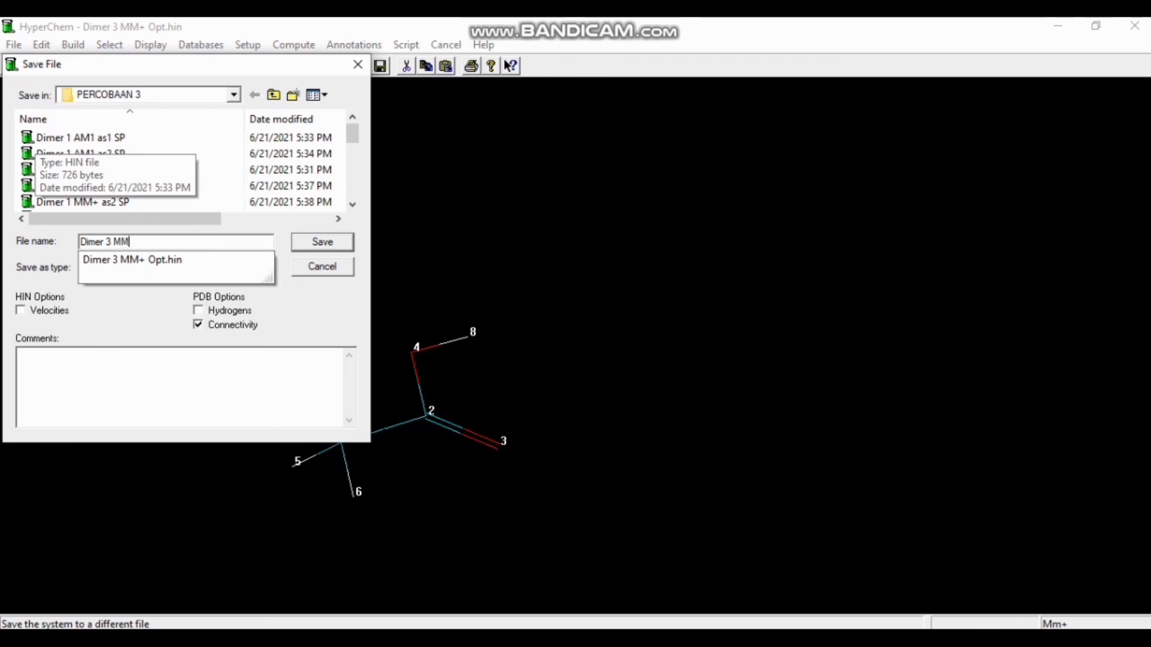
pyautogui.write('+ AS')
pyautogui.press('BackSpace')
pyautogui.write('as')
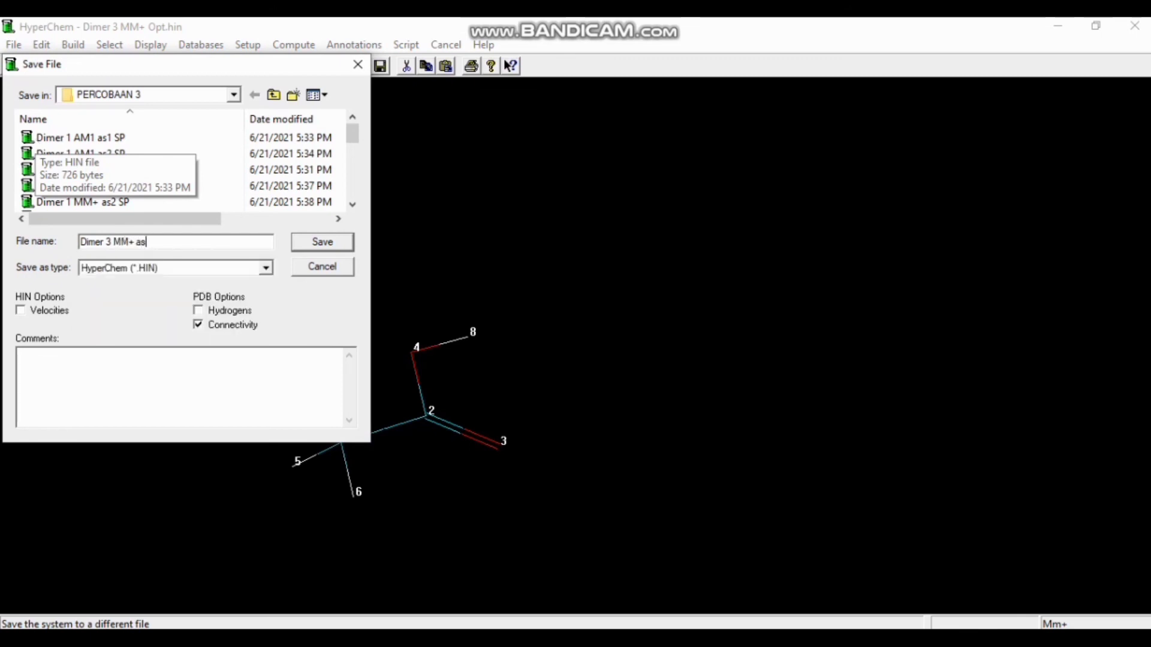
pyautogui.write('1 SP')
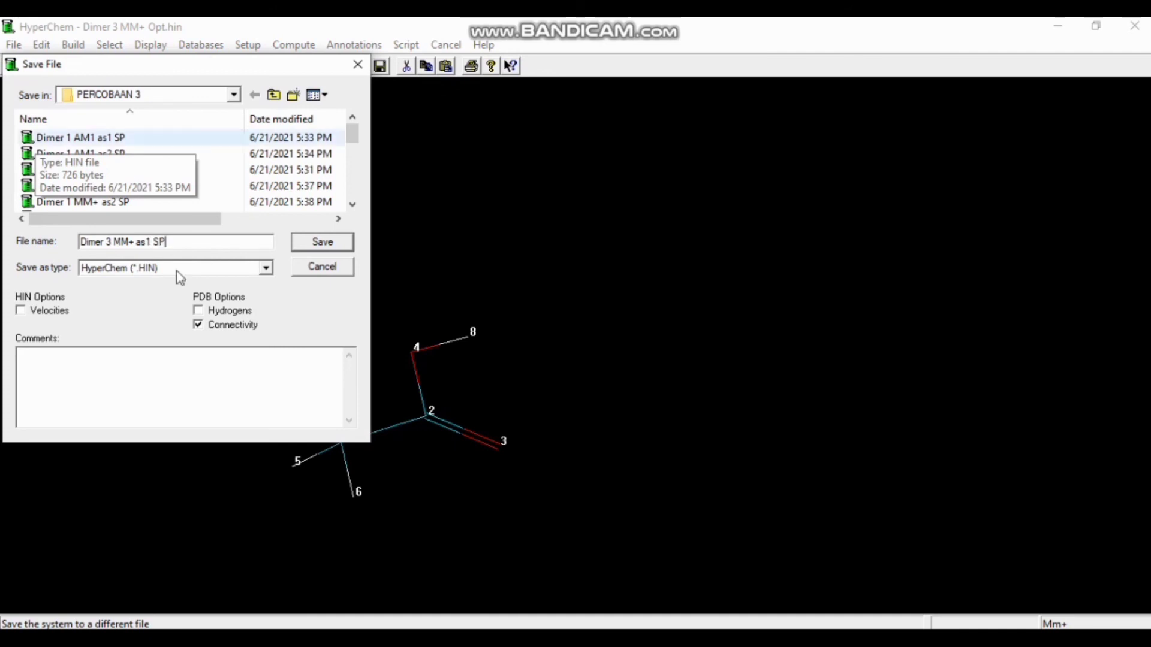
pyautogui.click(296, 245)
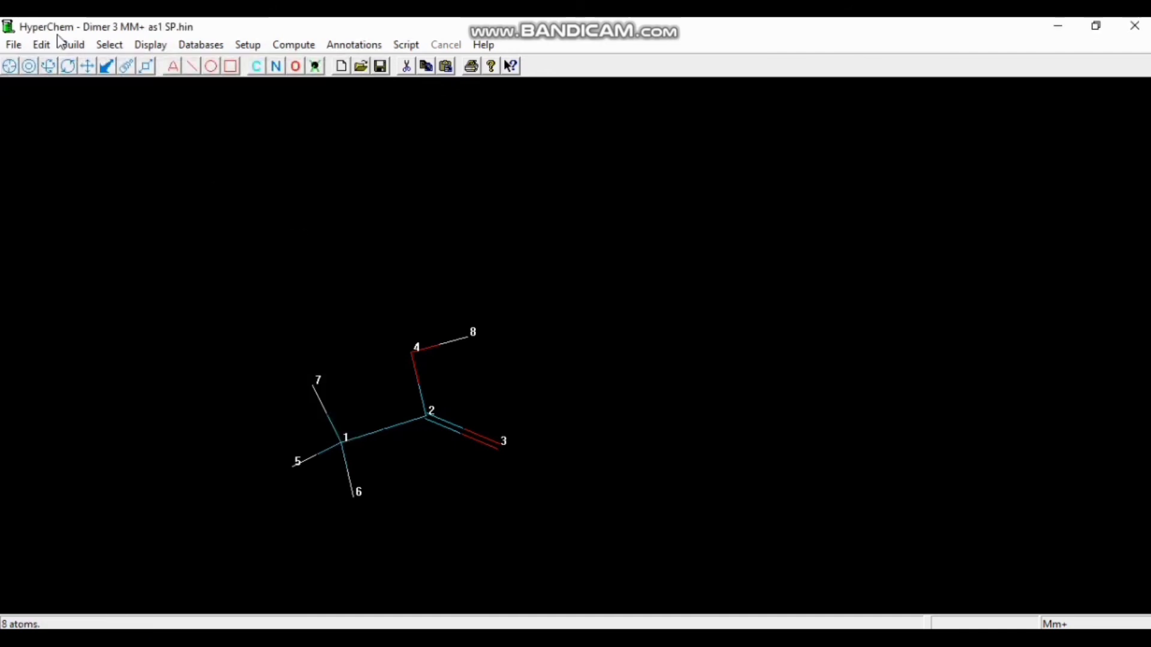
# Reopen the optimized dimer file Dimer 3 MM+ Opt from the PERCOBAAN 3 folder
pyautogui.click(16, 49)
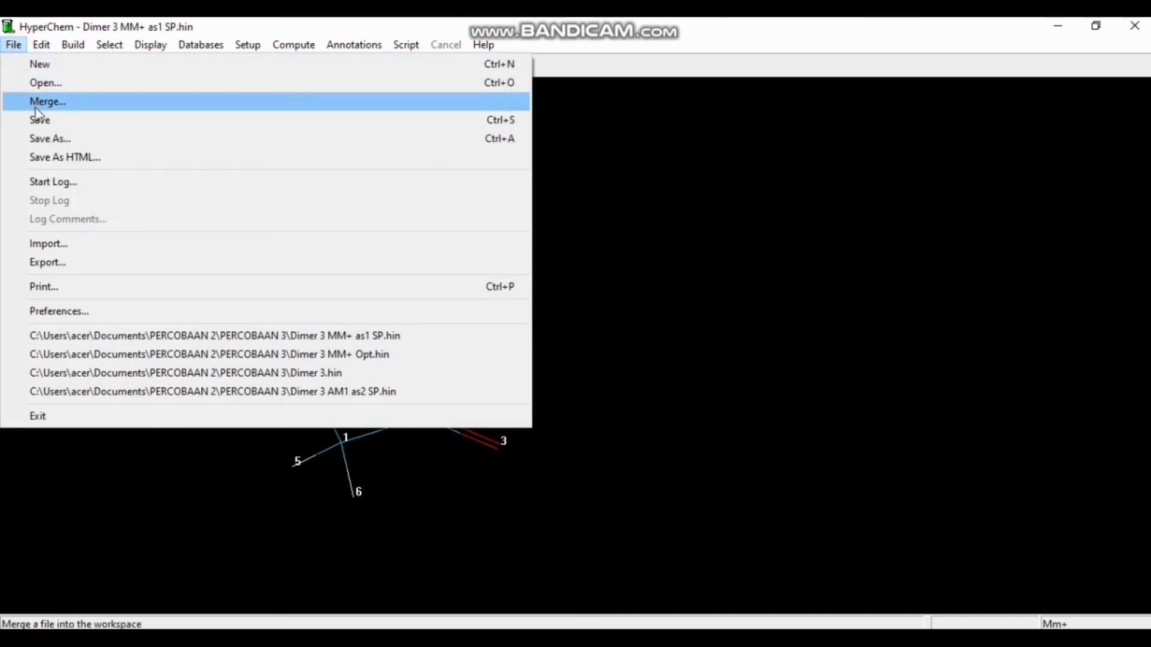
pyautogui.click(34, 85)
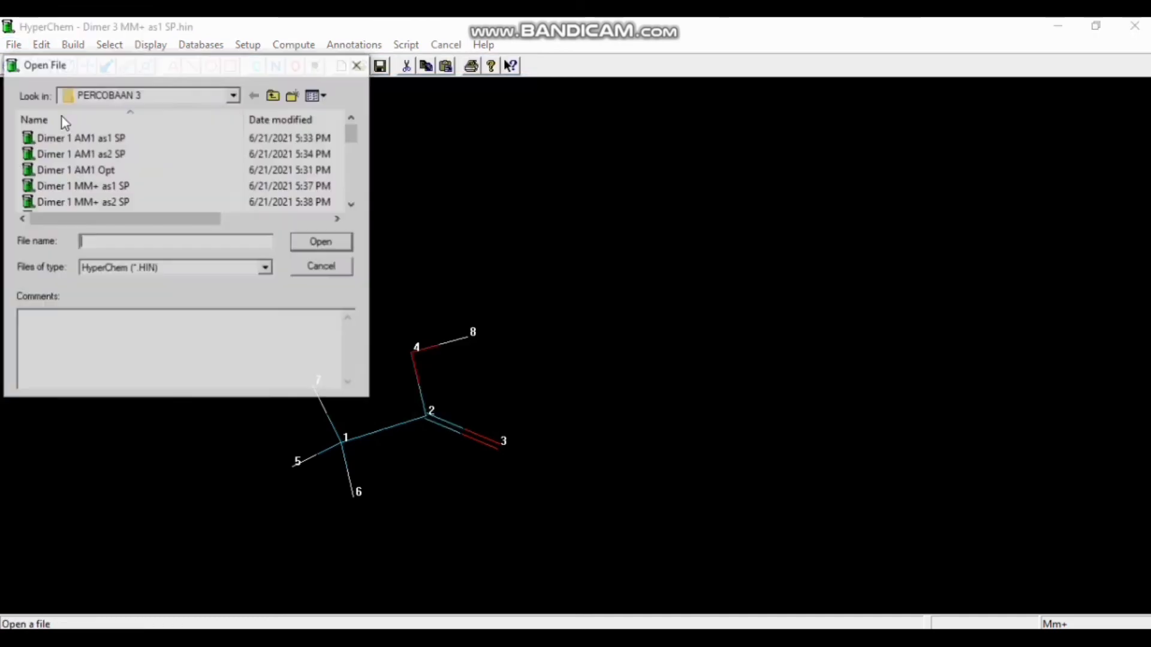
pyautogui.moveTo(351, 132); pyautogui.dragTo(341, 191)
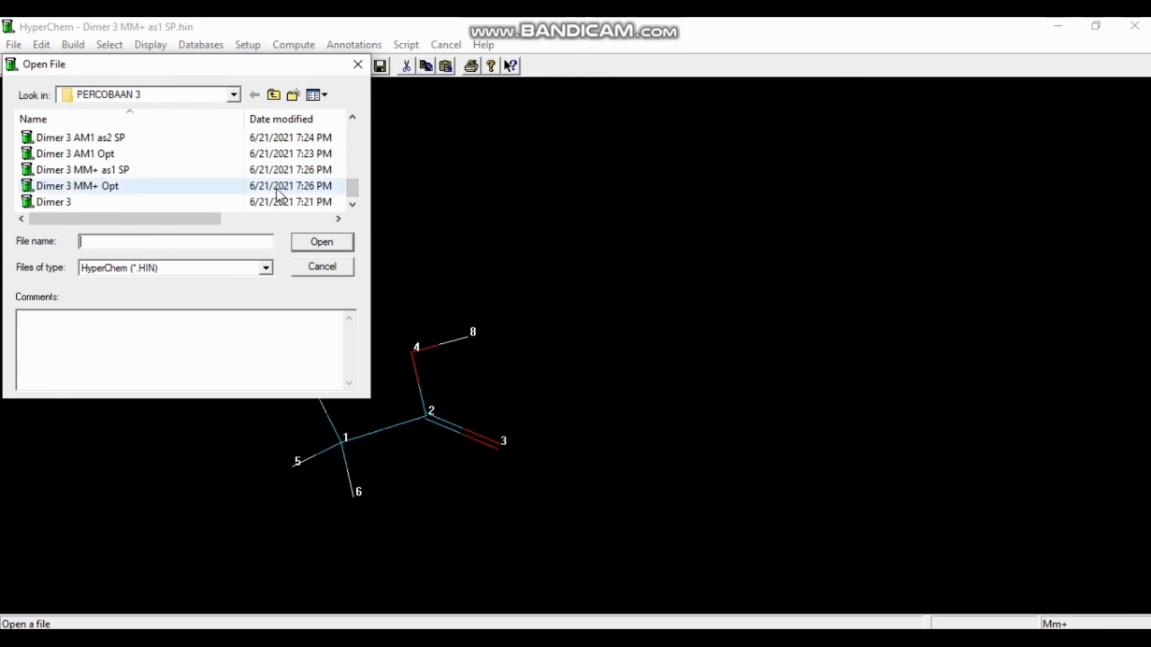
pyautogui.click(259, 190)
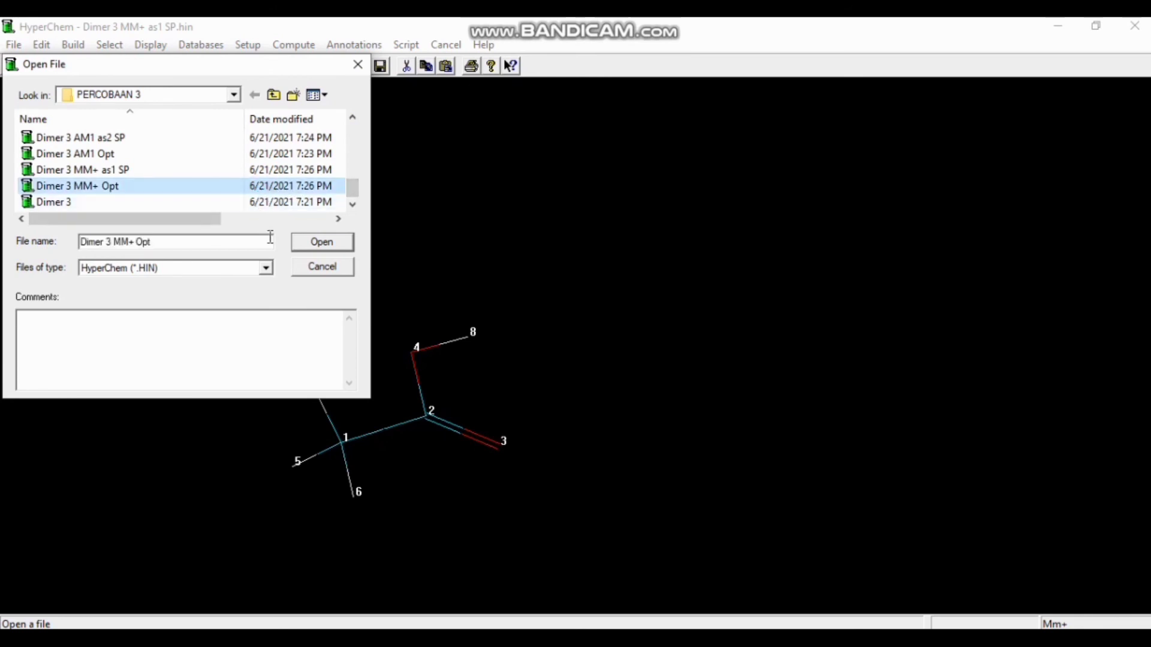
pyautogui.click(322, 241)
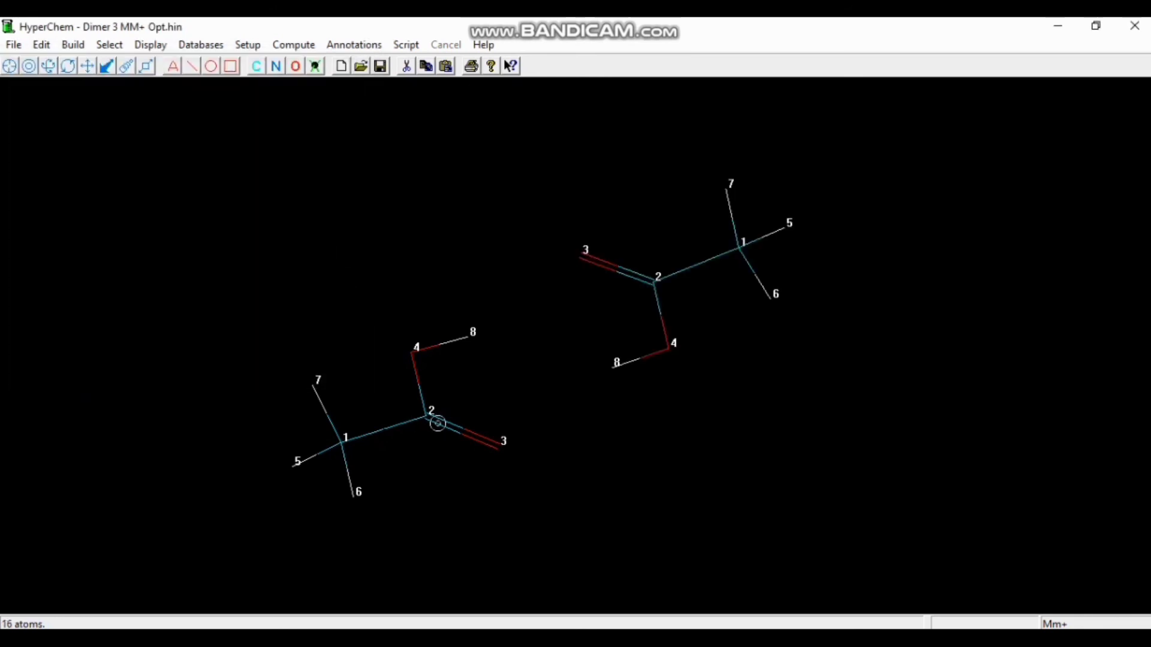
# Delete all atoms of the dimer's left-hand molecule and run a single-point calculation on the right-hand one
pyautogui.click(432, 417)
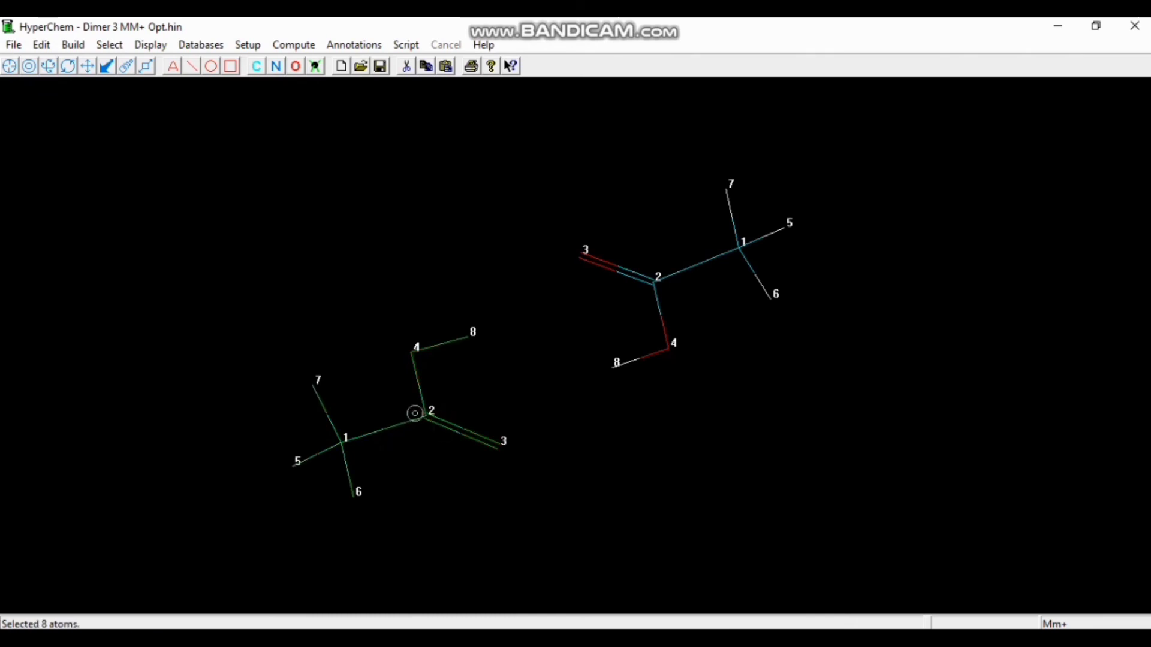
pyautogui.press('Delete')
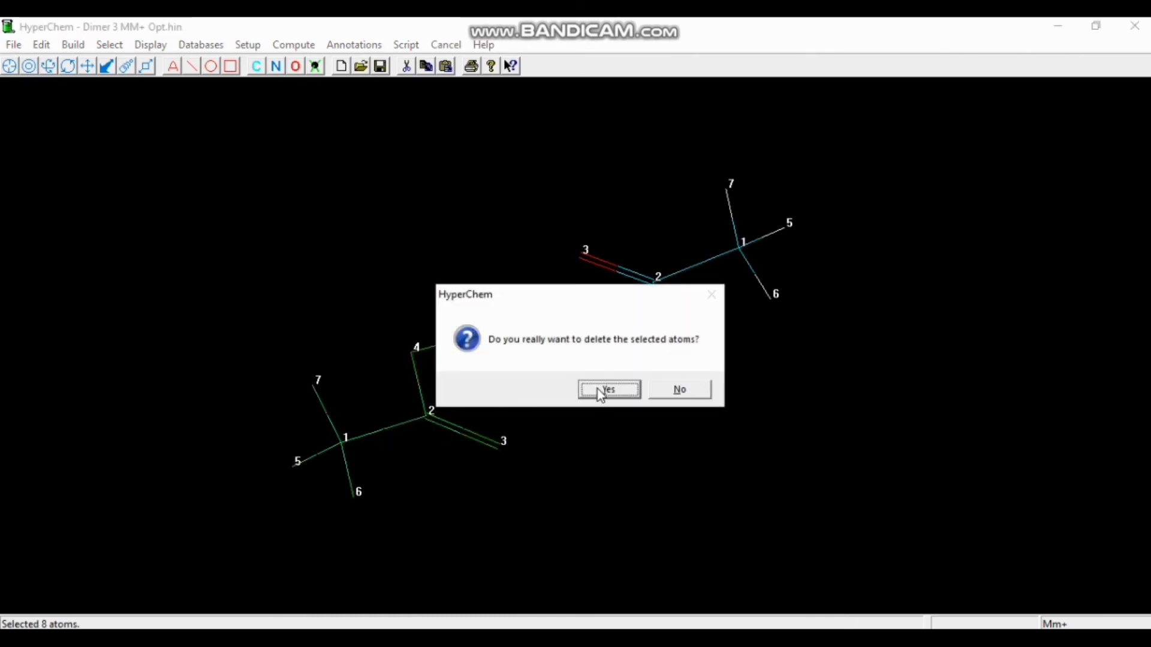
pyautogui.click(597, 387)
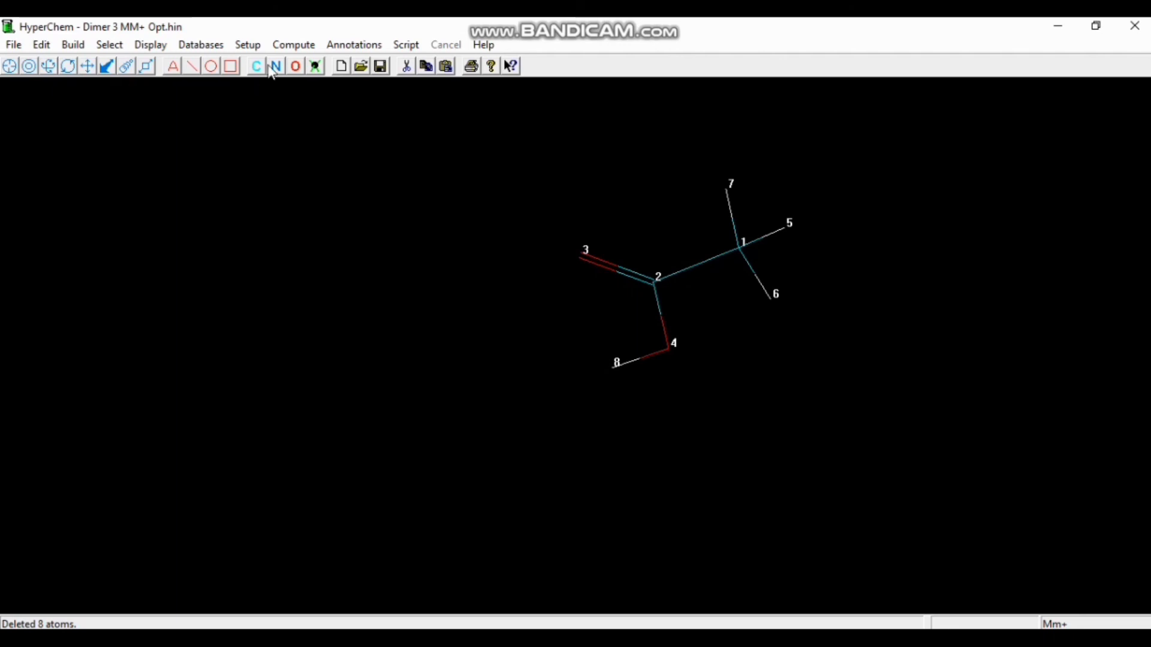
pyautogui.click(292, 48)
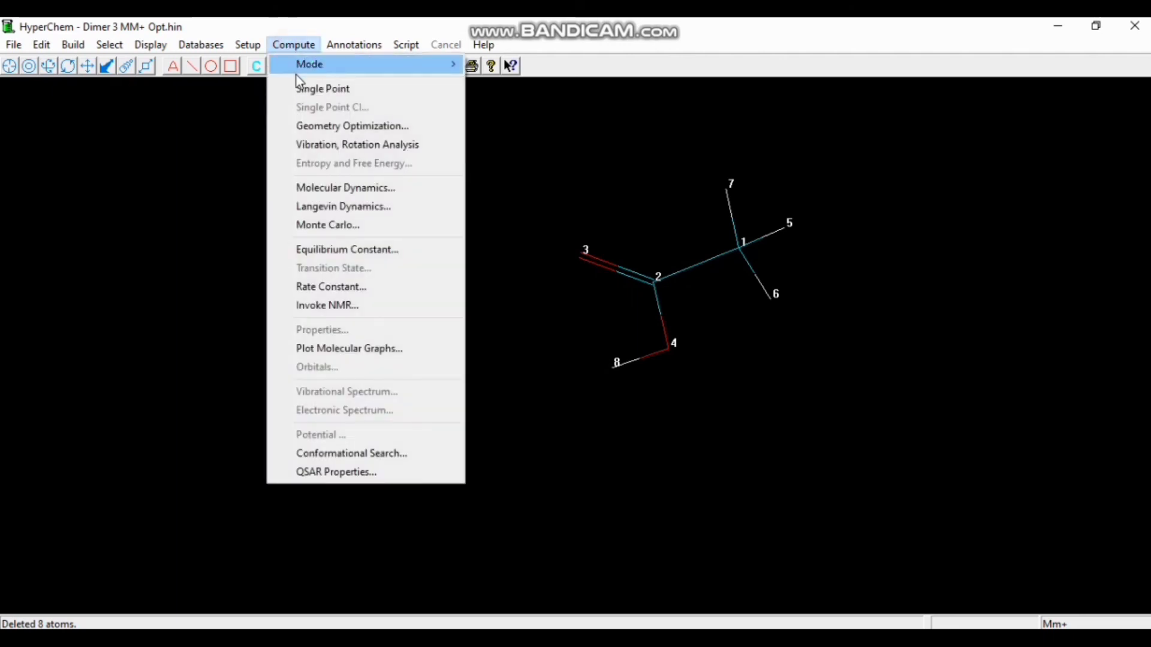
pyautogui.click(298, 90)
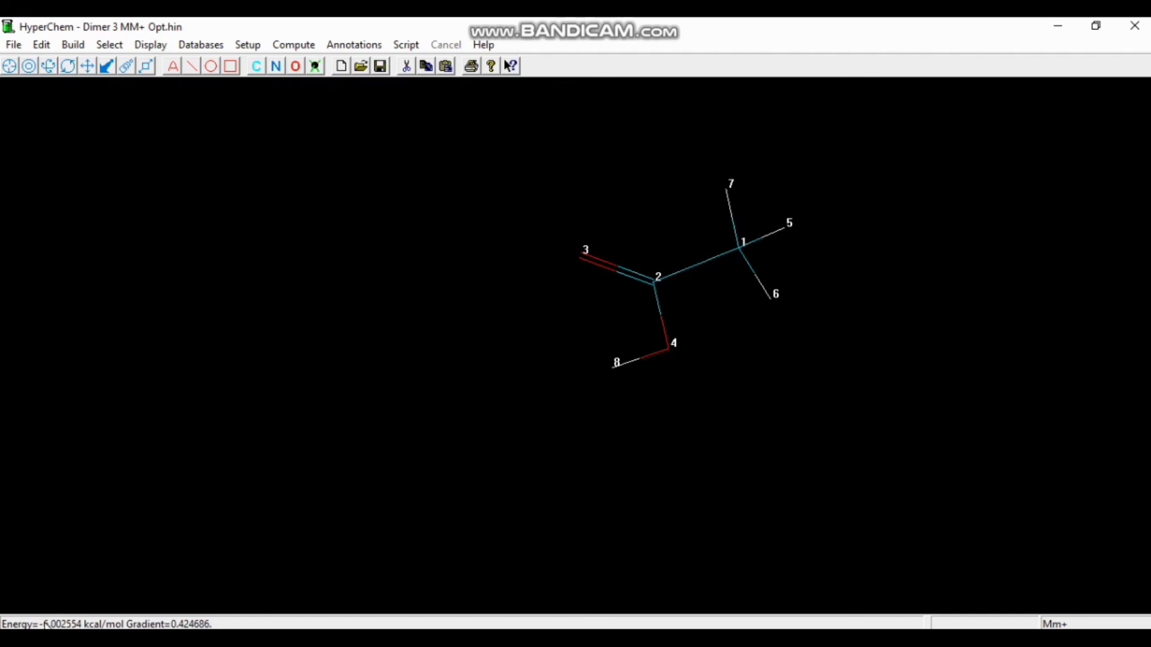
# Save the remaining right-hand molecule as a new file named Dimer 3 MM+ as2 SP in the PERCOBAAN 3 folder
pyautogui.click(13, 44)
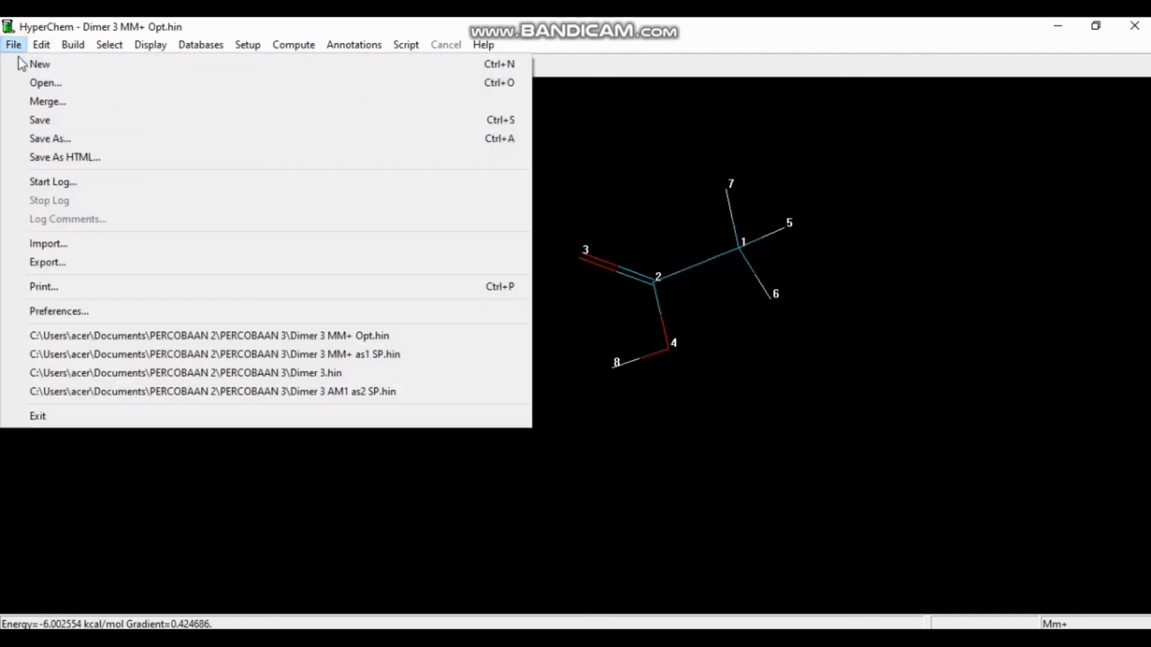
pyautogui.click(45, 138)
pyautogui.write('Dime')
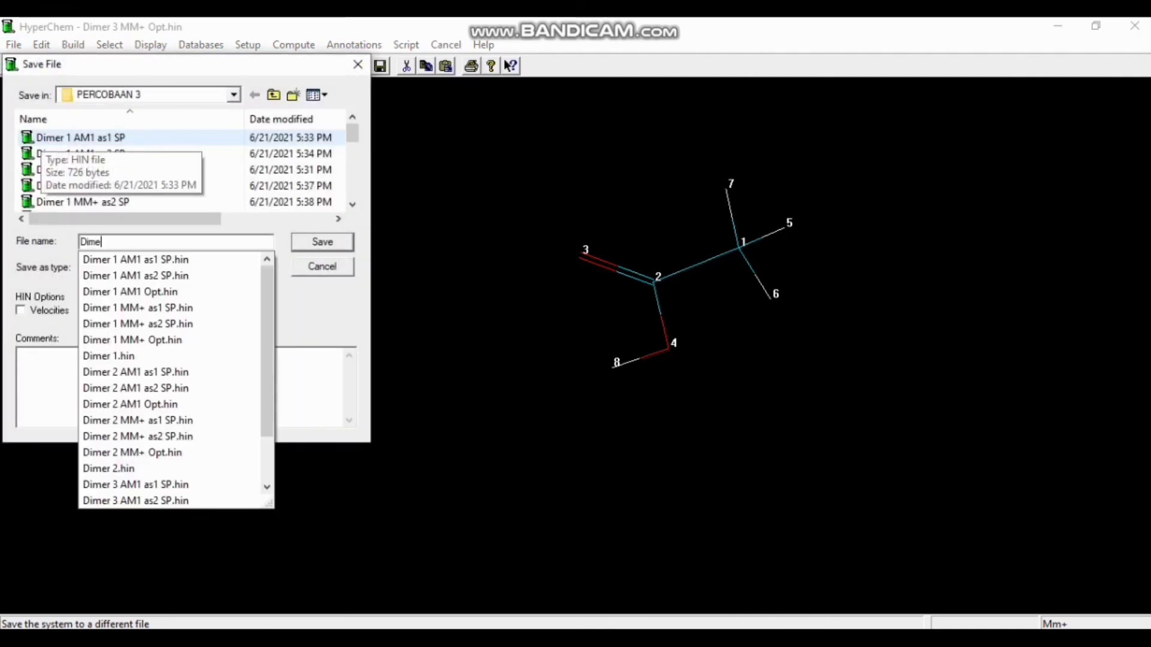
pyautogui.write('r 4')
pyautogui.press('BackSpace')
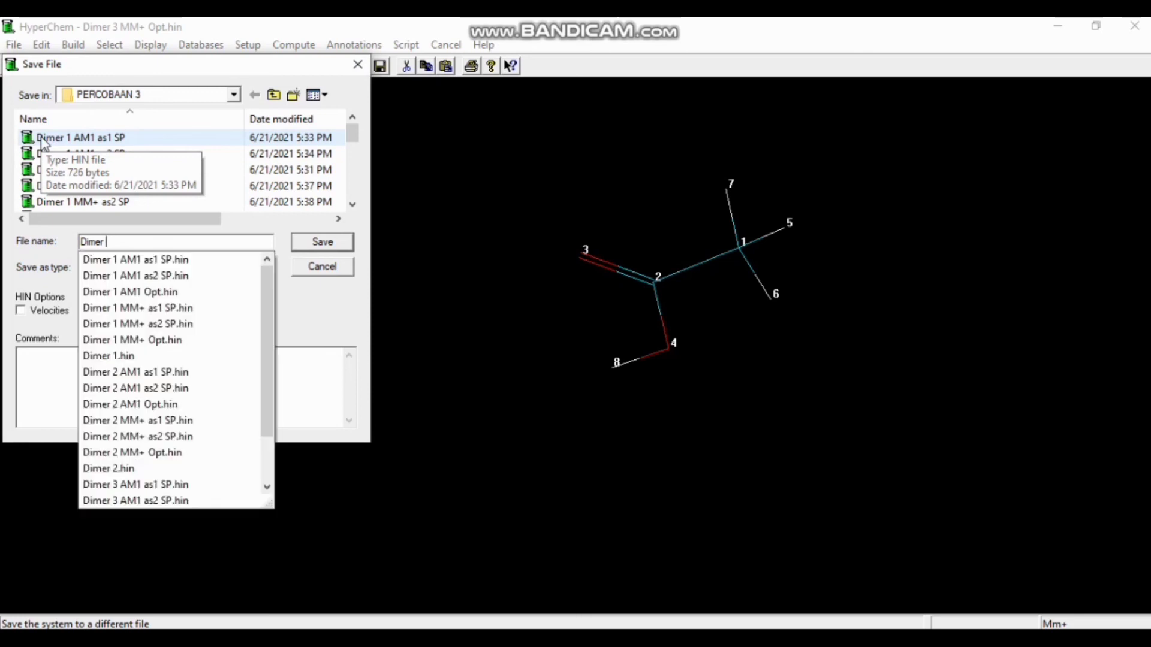
pyautogui.write('3 MM')
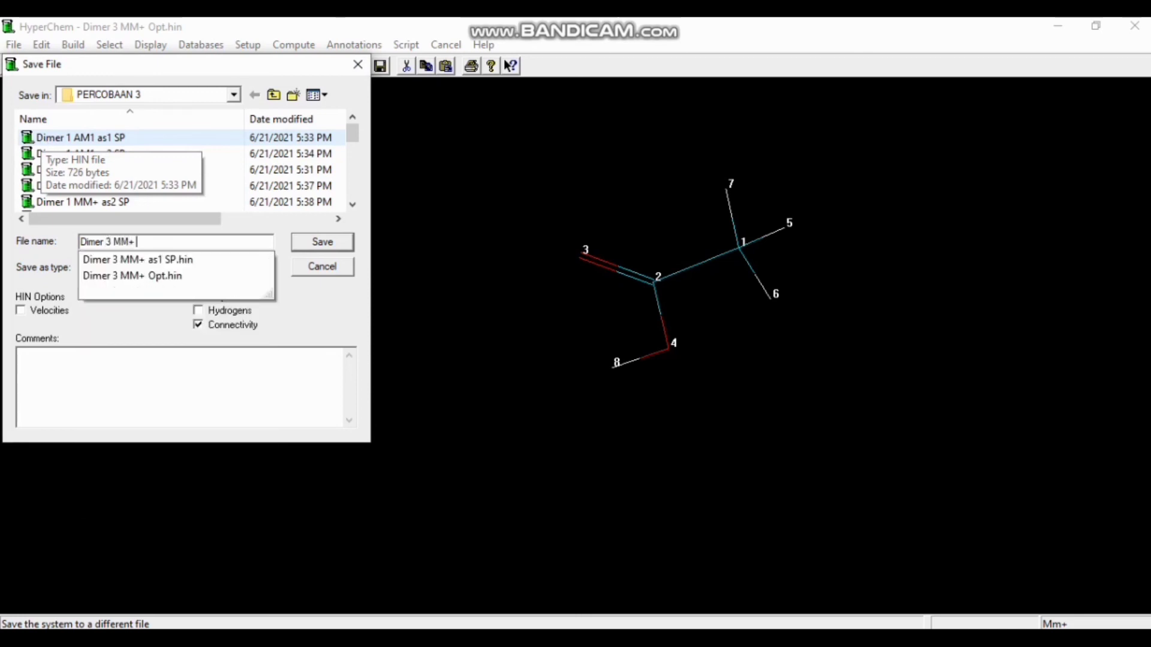
pyautogui.write('+ A=')
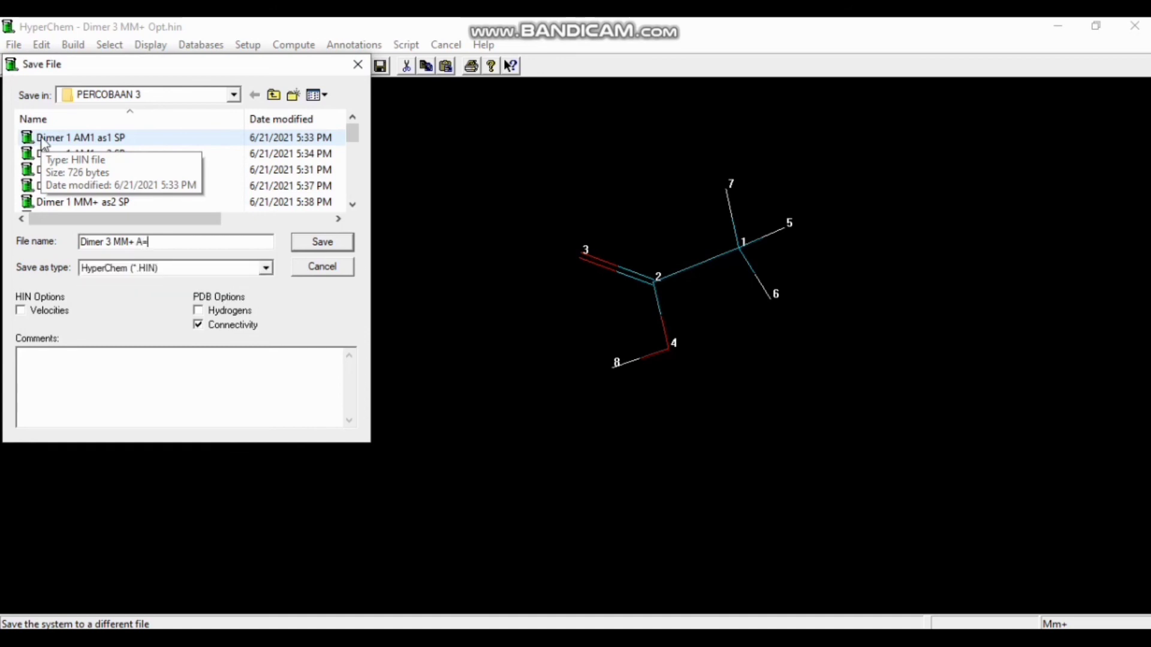
pyautogui.press('BackSpace')
pyautogui.press('BackSpace')
pyautogui.write('as')
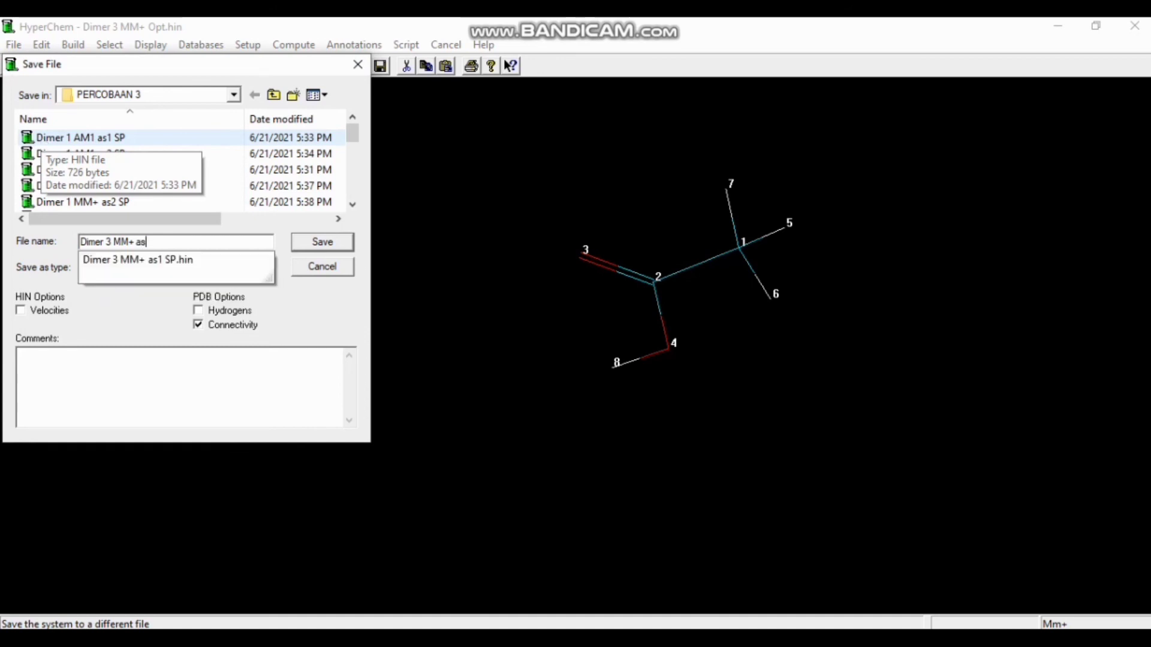
pyautogui.write('2 SP')
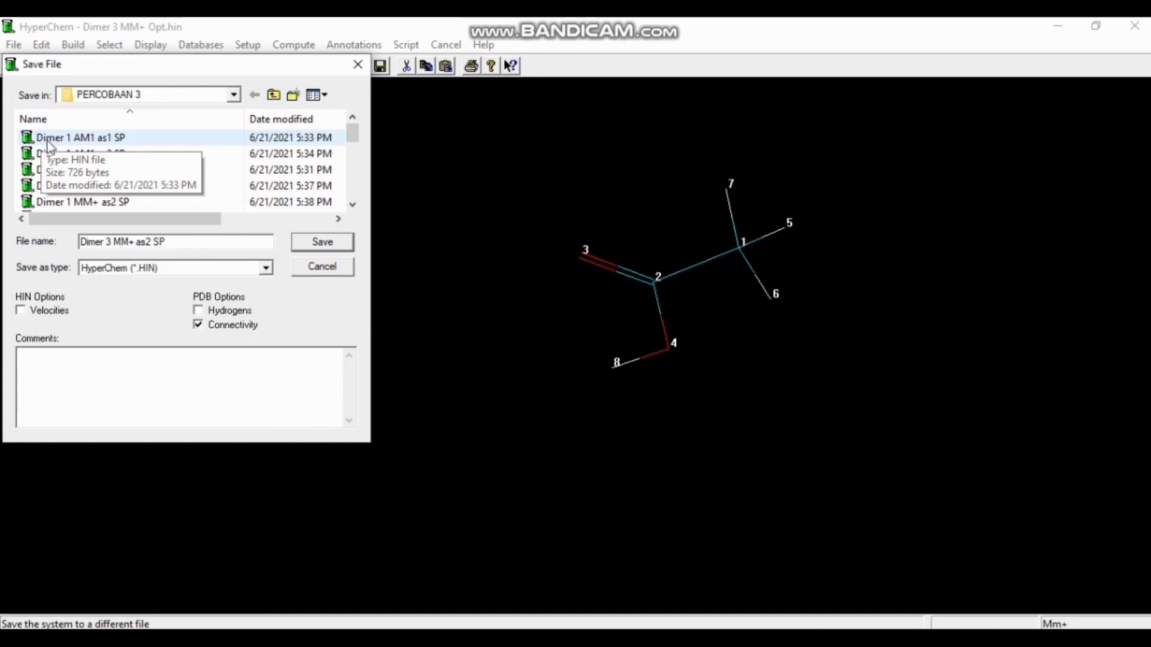
pyautogui.click(312, 245)
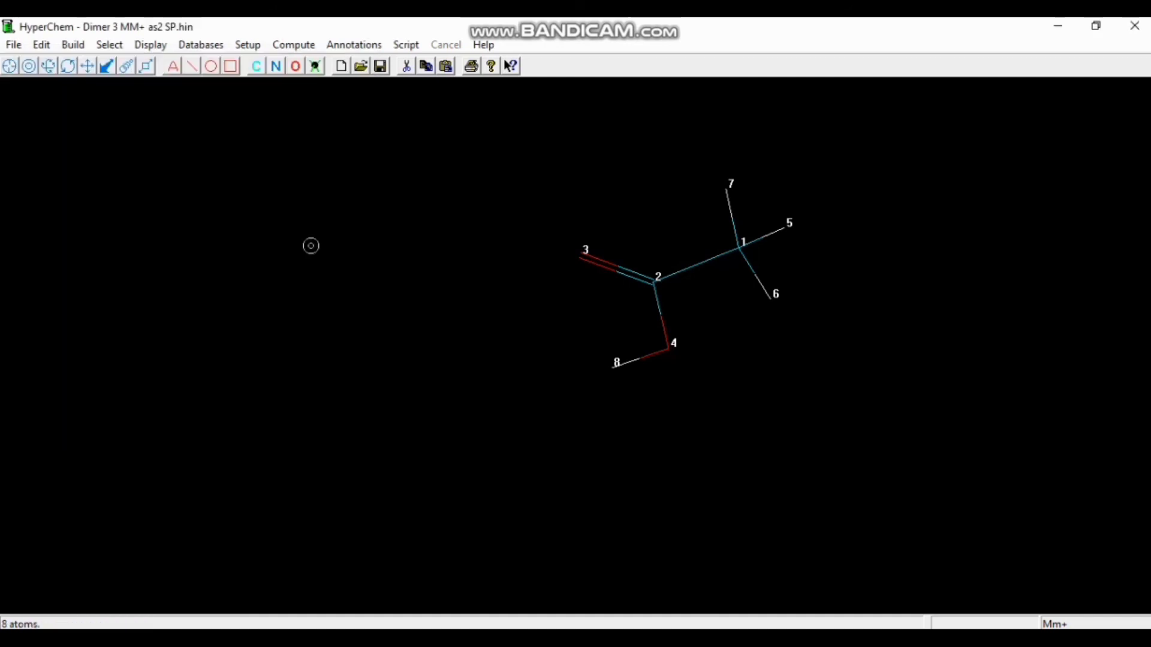